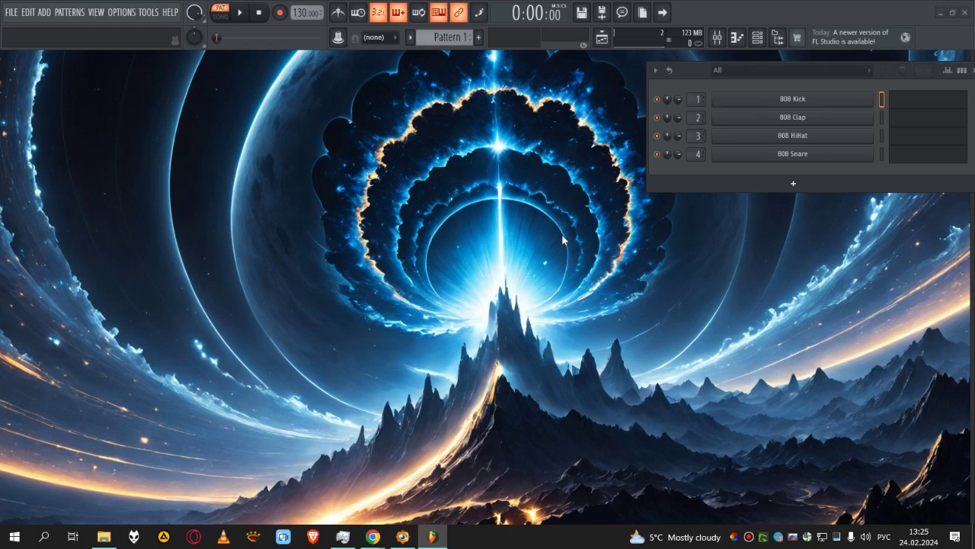
- Add a Charlatan3 instrument channel to the channel rack from the Instrument-Synth plugin group
left_click_drag(689, 69, 674, 70)
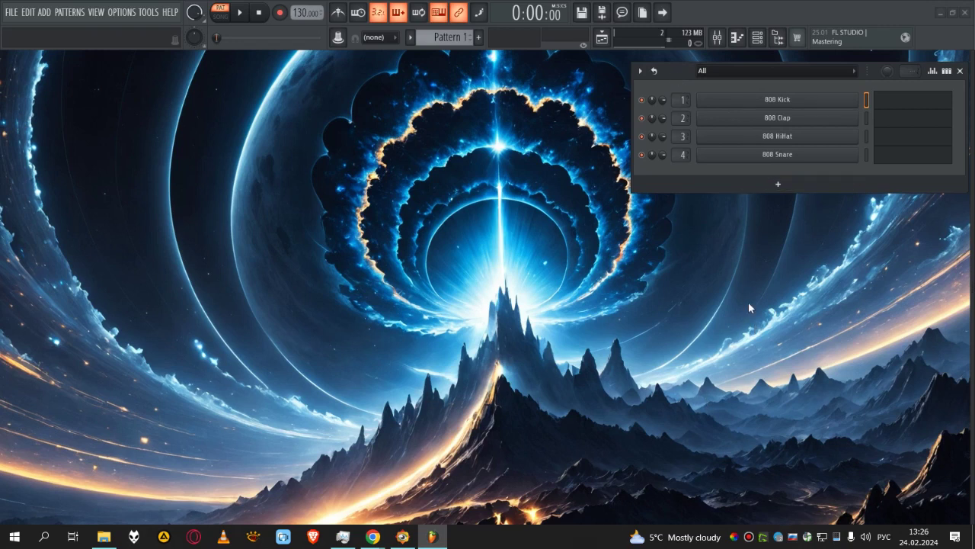
left_click(774, 186)
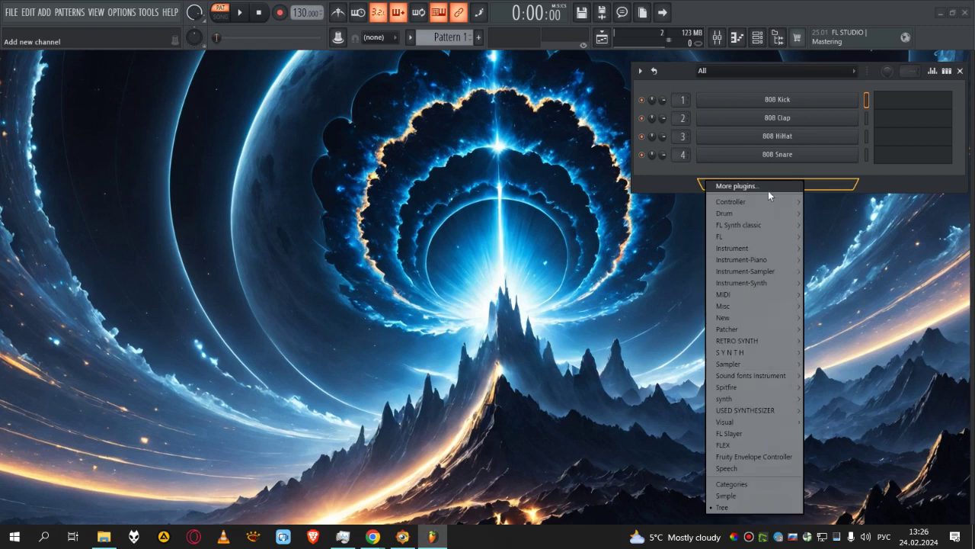
mouse_move(727, 273)
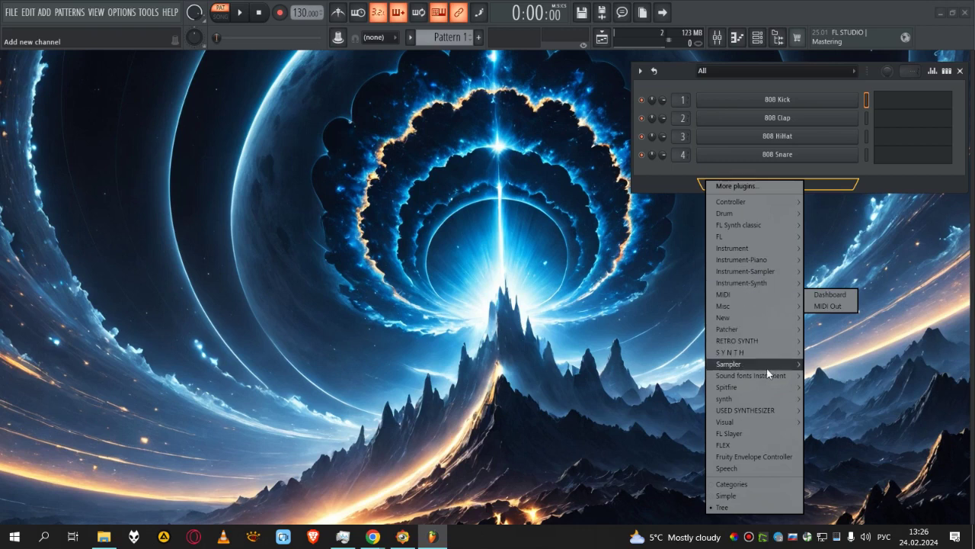
mouse_move(767, 367)
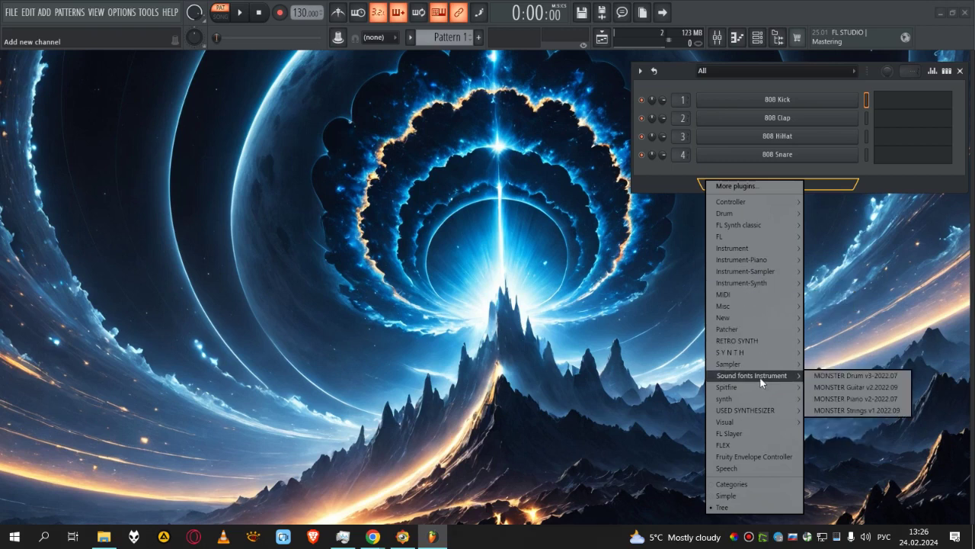
mouse_move(761, 284)
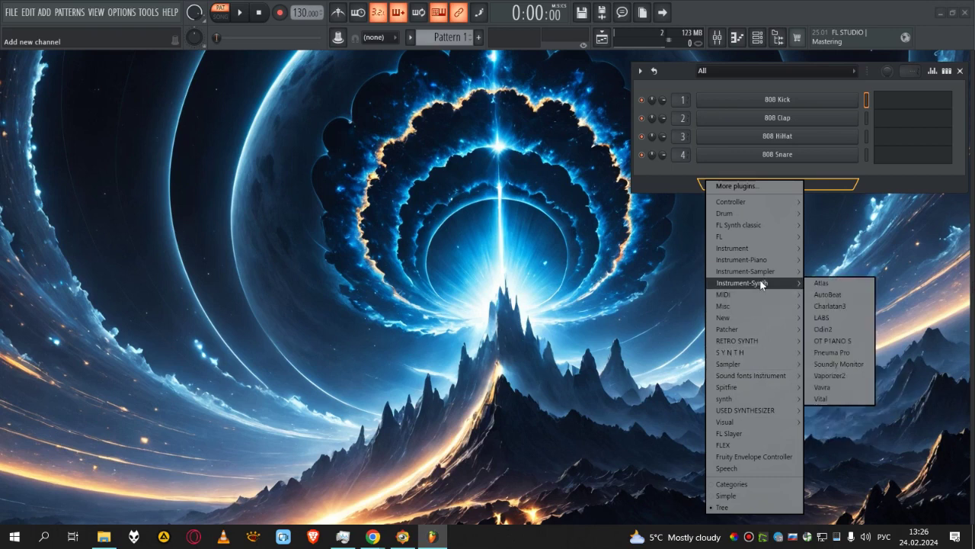
left_click(854, 307)
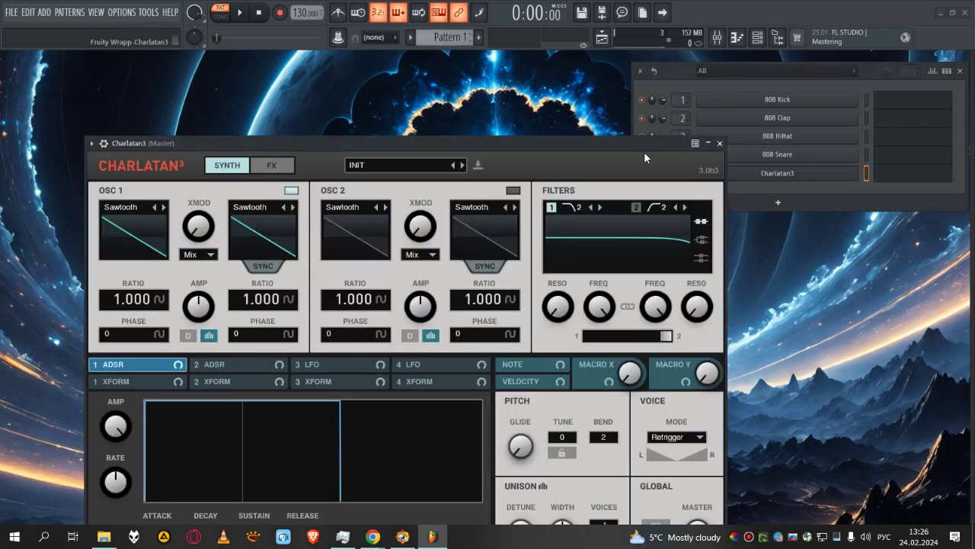
- Arrange the Charlatan3 window and the channel rack side by side so neither covers the other
left_click_drag(600, 143, 643, 87)
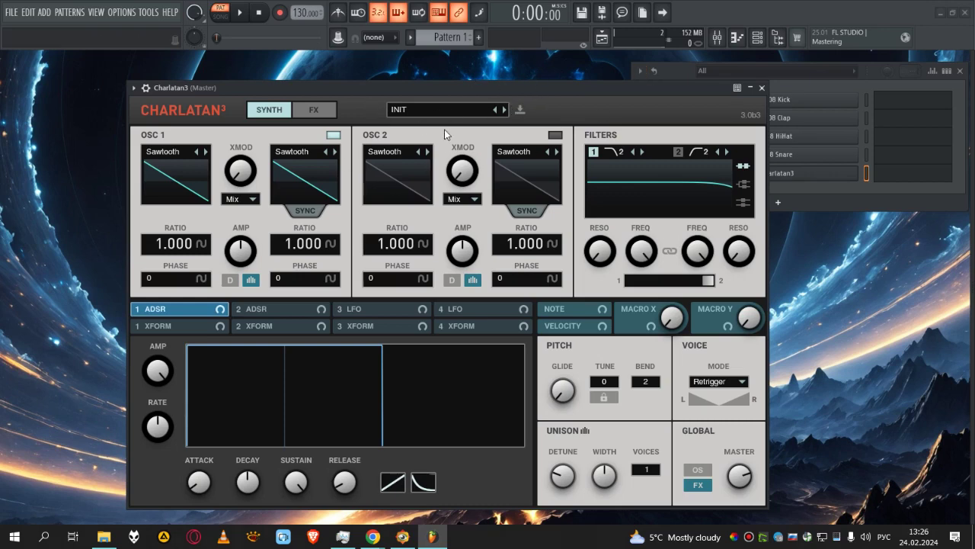
left_click_drag(615, 86, 517, 73)
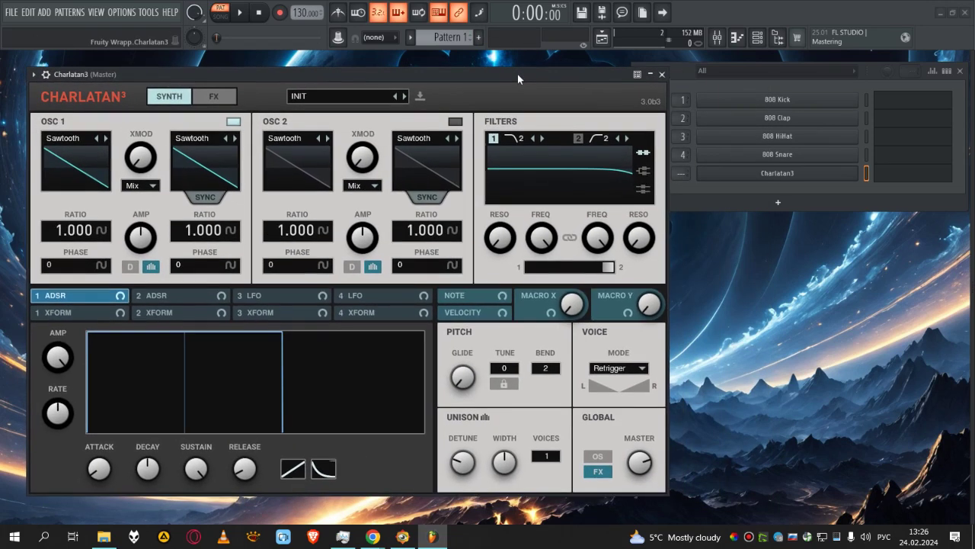
left_click(680, 70)
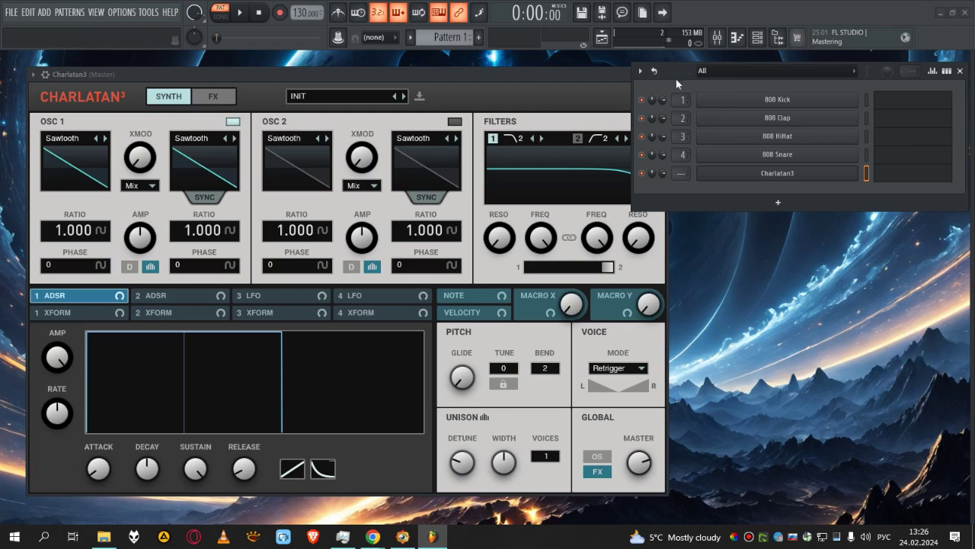
left_click_drag(678, 73, 717, 79)
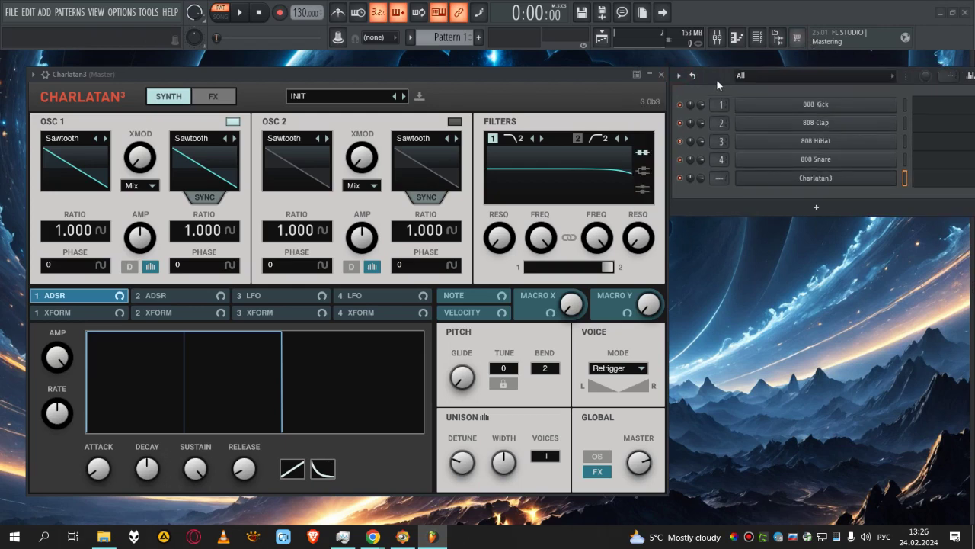
left_click(496, 75)
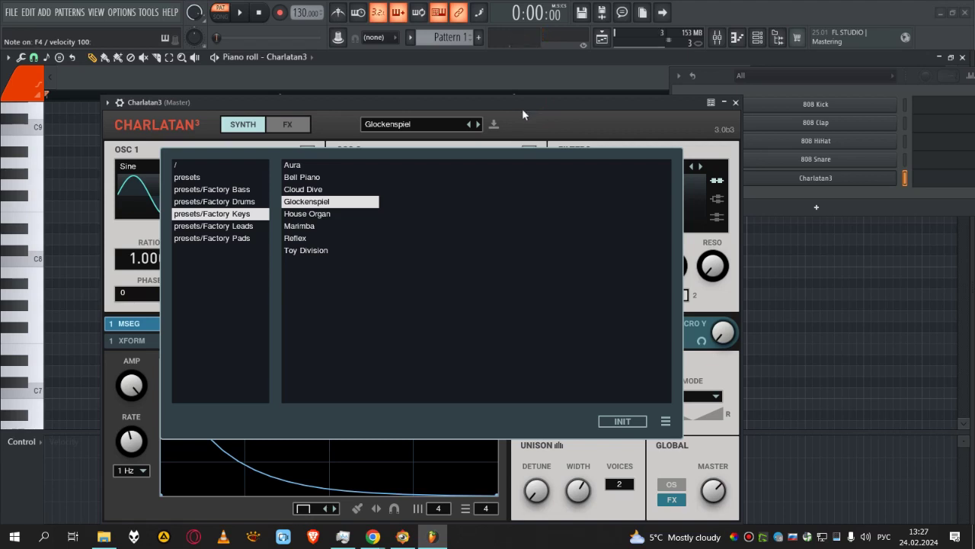
- Audition Charlatan3's House Organ, Marimba, Reflex and Toy Division presets, and load the Aura preset
left_click(317, 214)
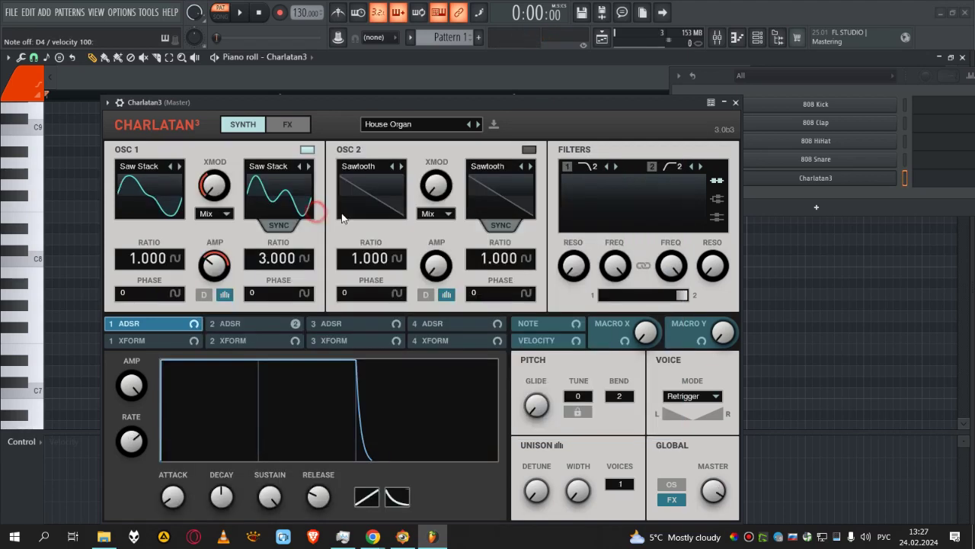
left_click(476, 124)
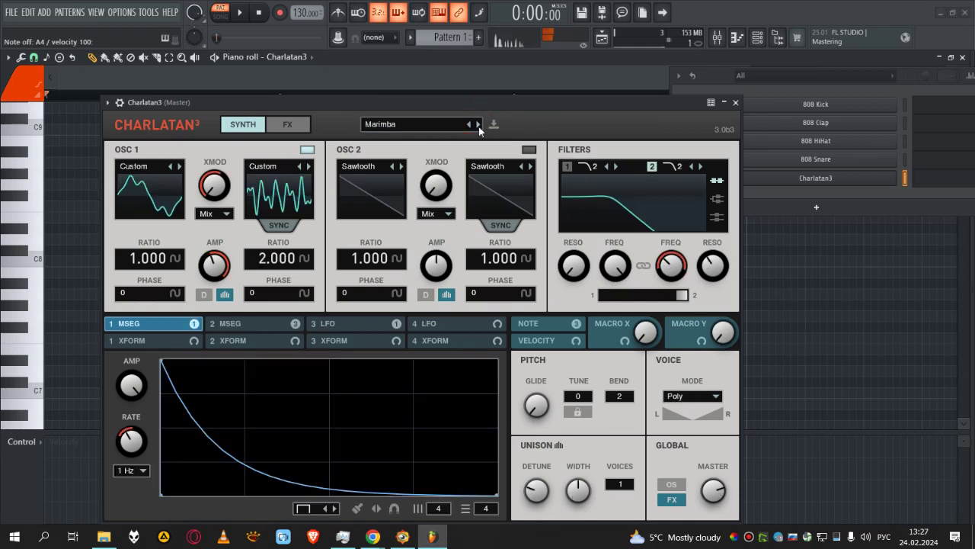
left_click(478, 124)
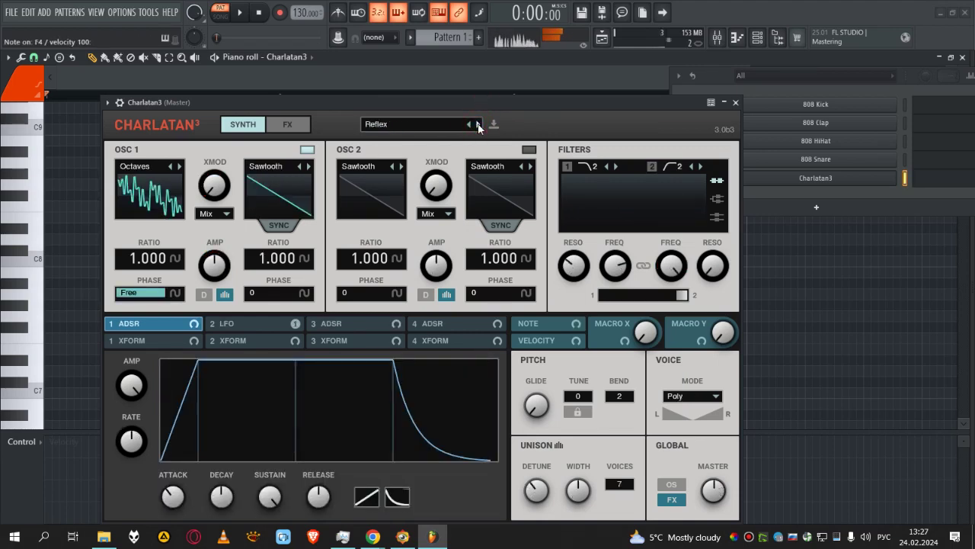
left_click(477, 124)
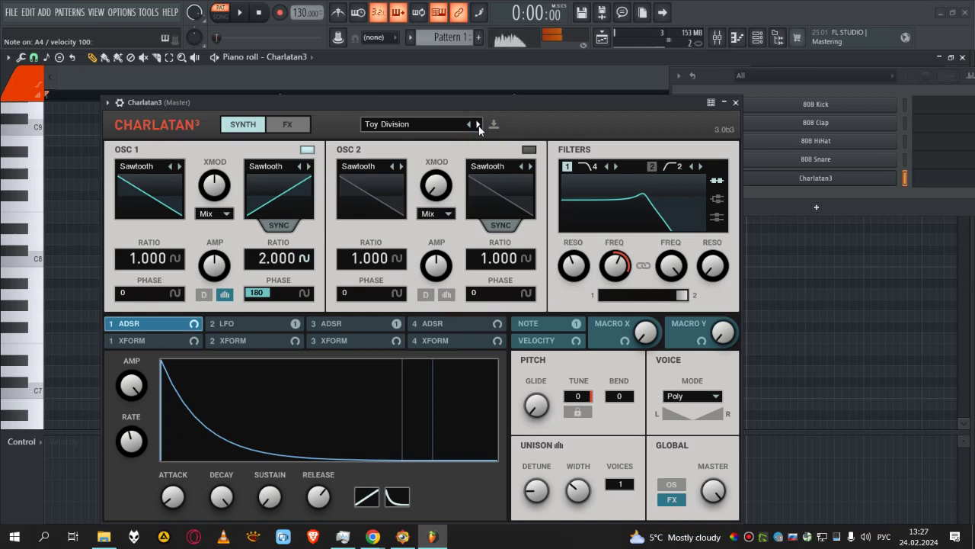
left_click(478, 124)
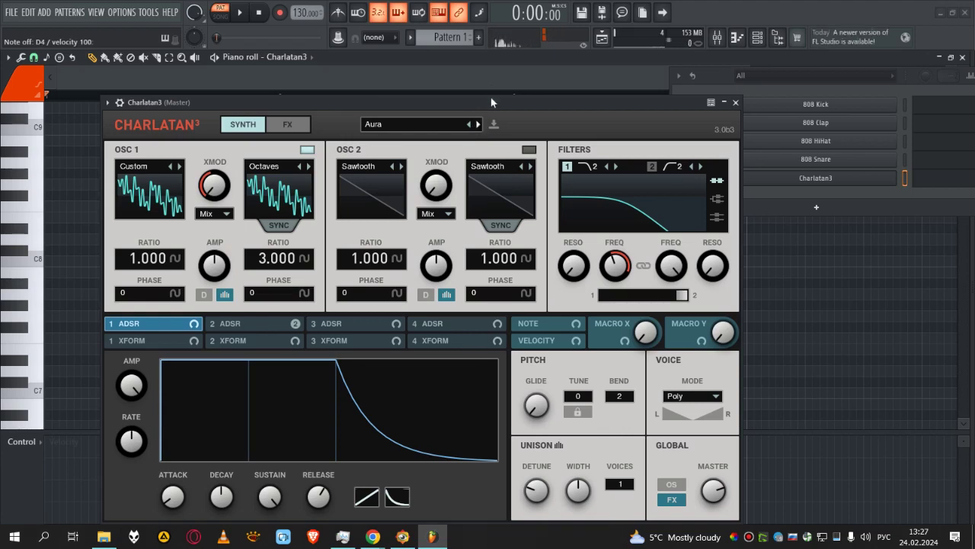
- Close the Charlatan3 and channel rack windows and show only the first bar in the piano roll
left_click(736, 103)
left_click_drag(715, 77, 381, 167)
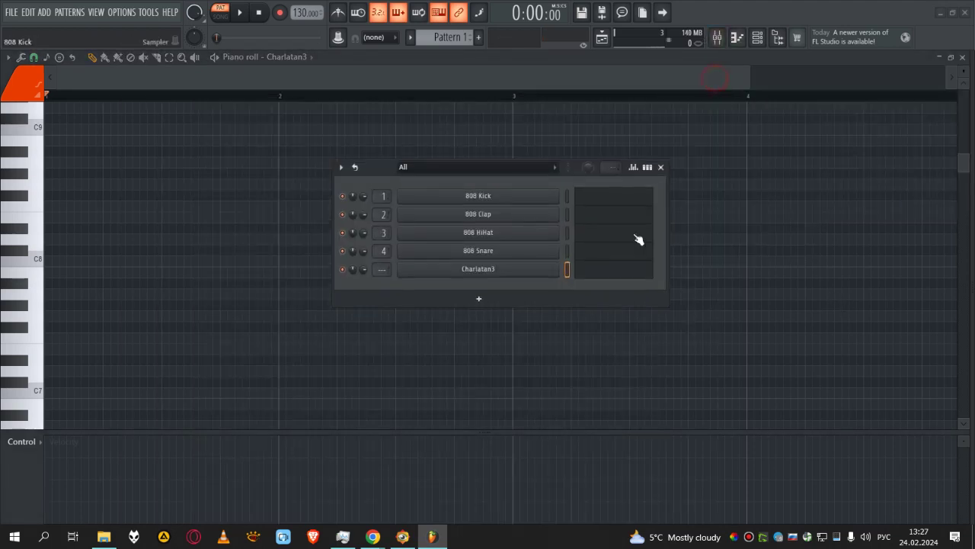
left_click(668, 169)
left_click_drag(743, 79, 234, 71)
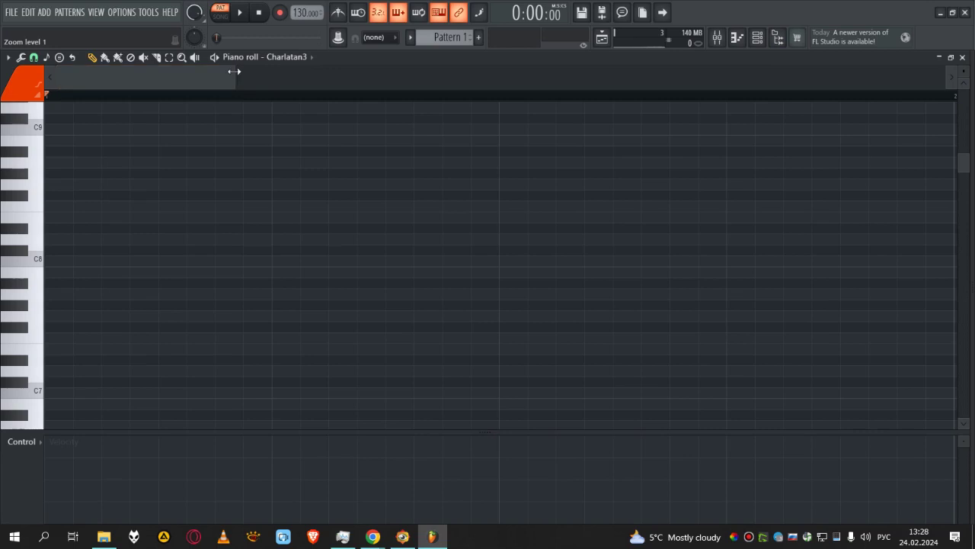
left_click(750, 537)
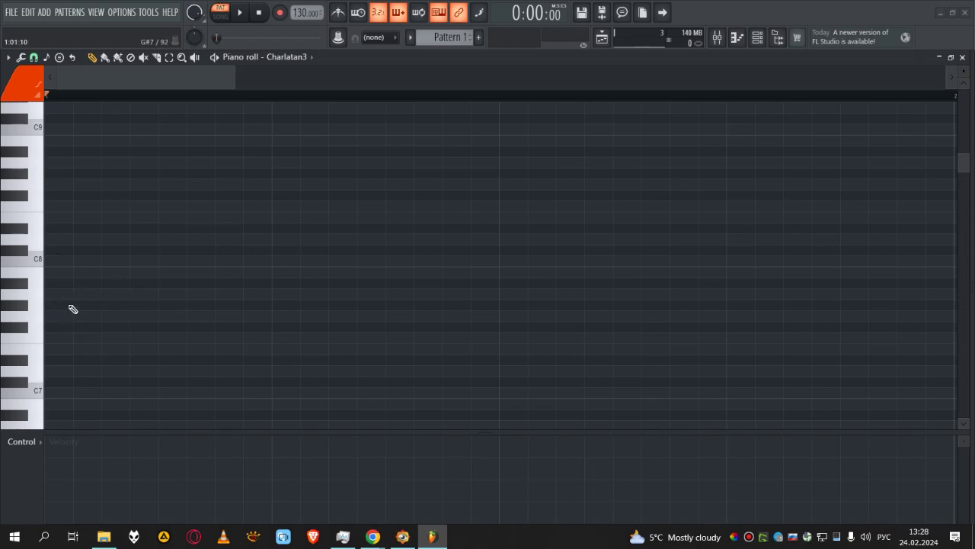
scroll(109, 296, "up", 1)
left_click(48, 292)
right_click(48, 292)
scroll(106, 342, "down", 6)
scroll(114, 385, "down", 7)
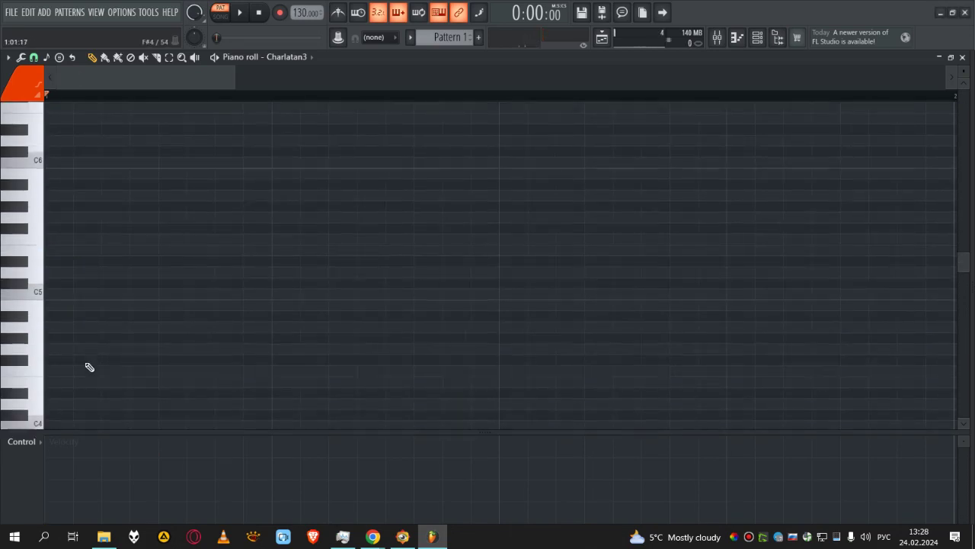
left_click(91, 318)
left_click(72, 376)
left_click_drag(71, 376, 42, 359)
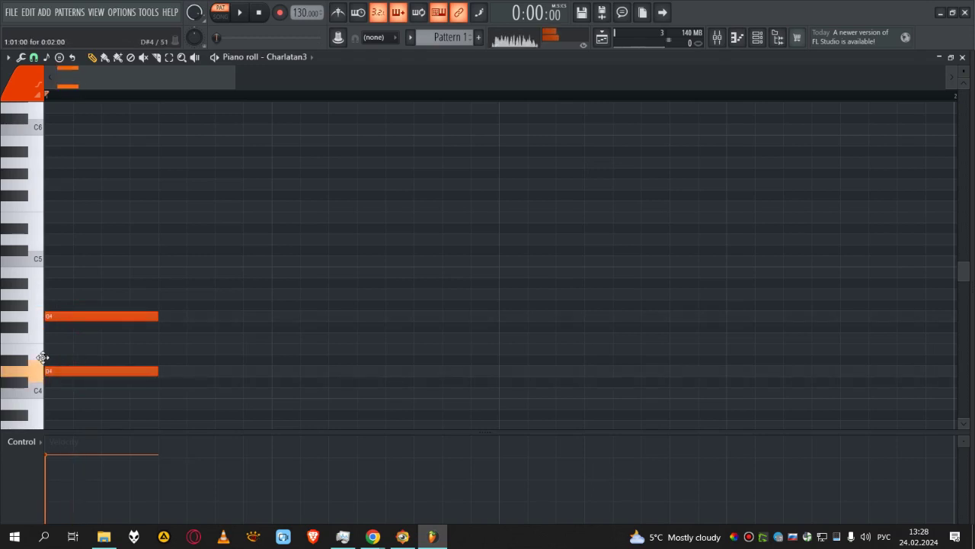
right_click(84, 371)
right_click(58, 317)
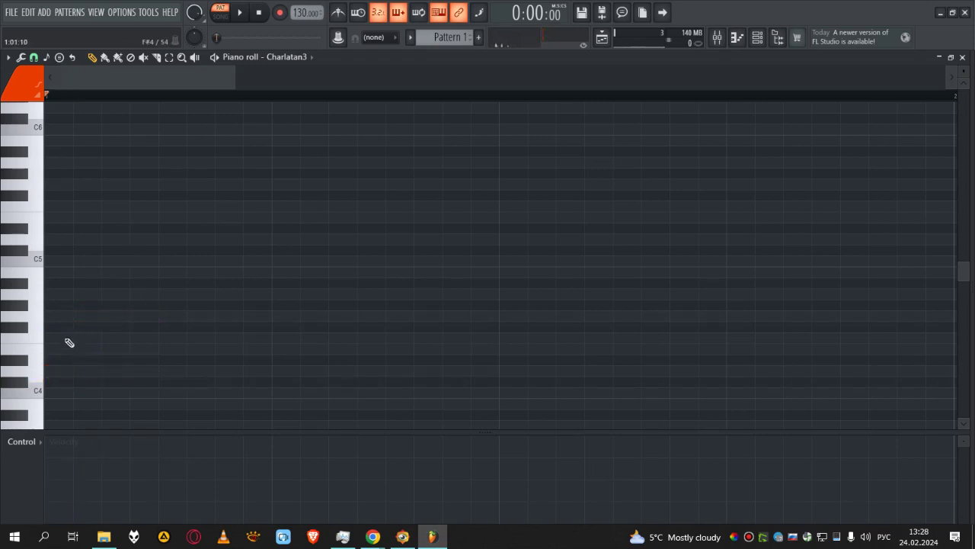
left_click_drag(69, 340, 48, 340)
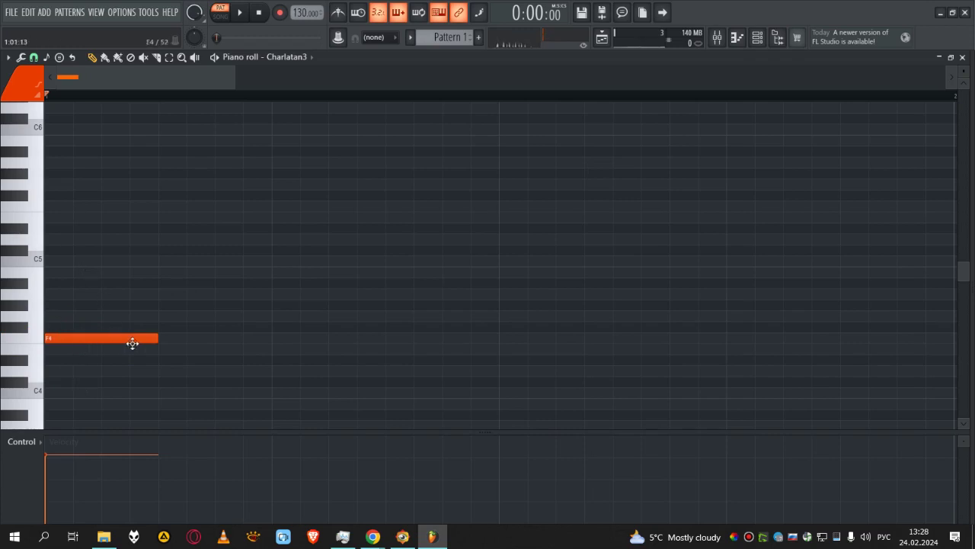
left_click(76, 262)
left_click_drag(93, 258, 58, 261)
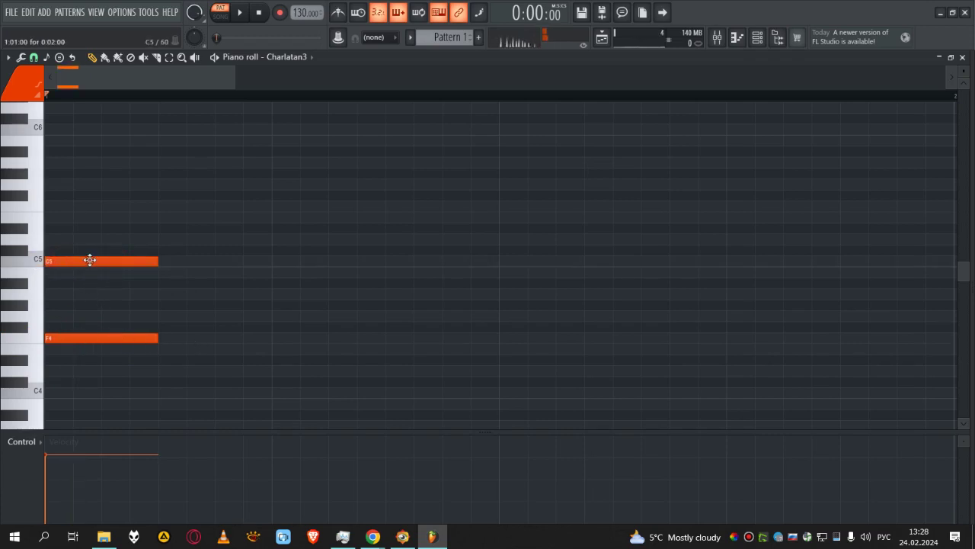
right_click(89, 259)
- Start the melody with a two-step A4 followed by a two-step C5, removing the trial F4 note at the bar's start
left_click(54, 294)
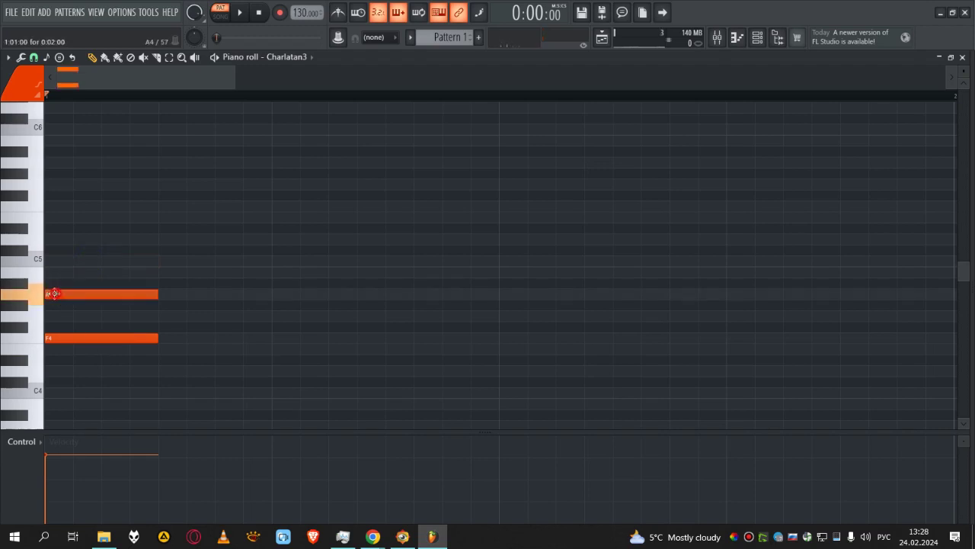
right_click(87, 338)
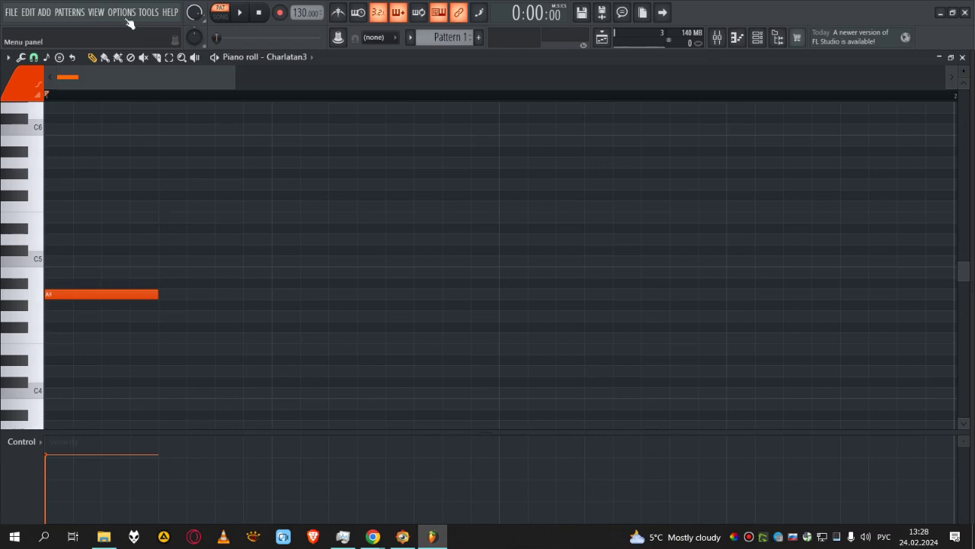
left_click(63, 97)
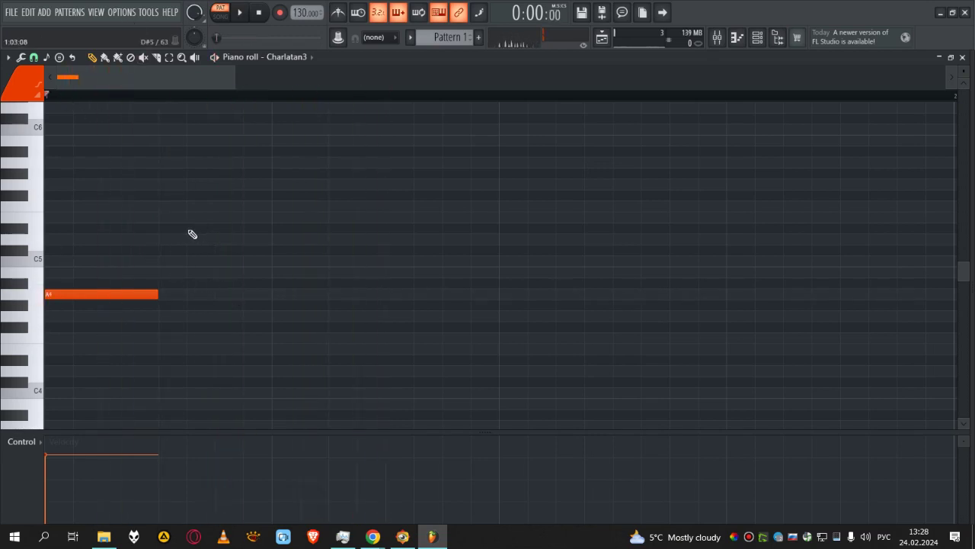
left_click(162, 218)
left_click_drag(163, 219, 164, 262)
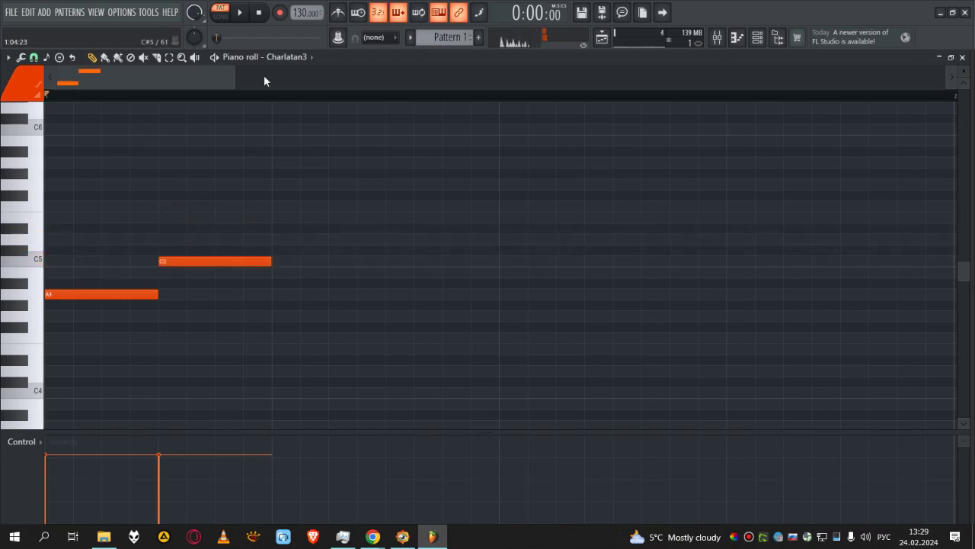
left_click_drag(233, 77, 312, 79)
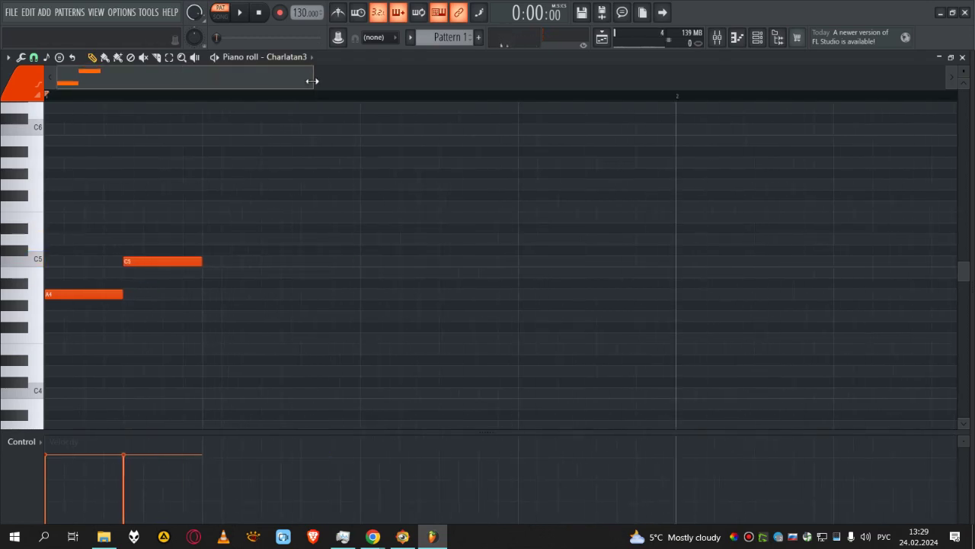
key("space")
key("space")
- Continue the melody with consecutive two-step notes A4, G4, F4, G4, A4, C5, A4 and G4, and play it back
left_click(207, 294)
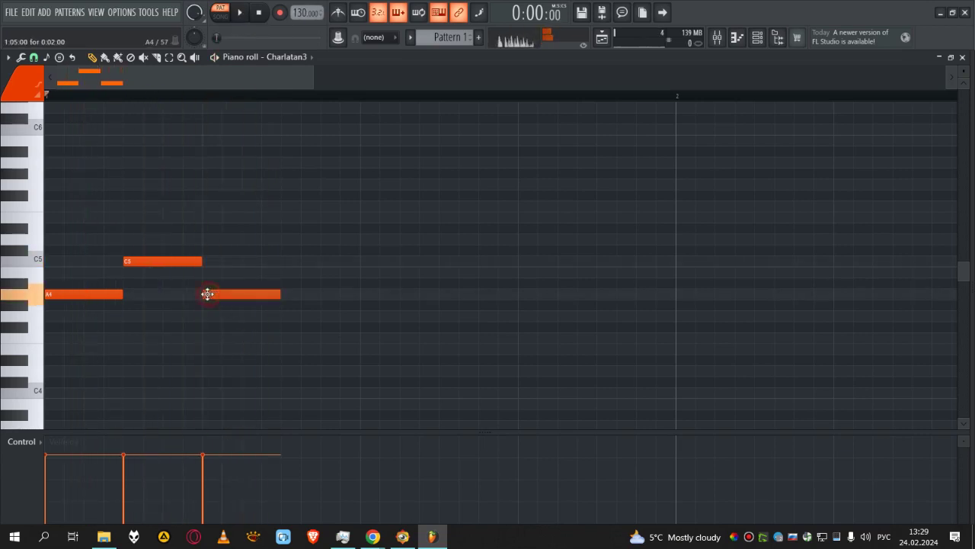
left_click(284, 316)
left_click_drag(384, 338, 355, 333)
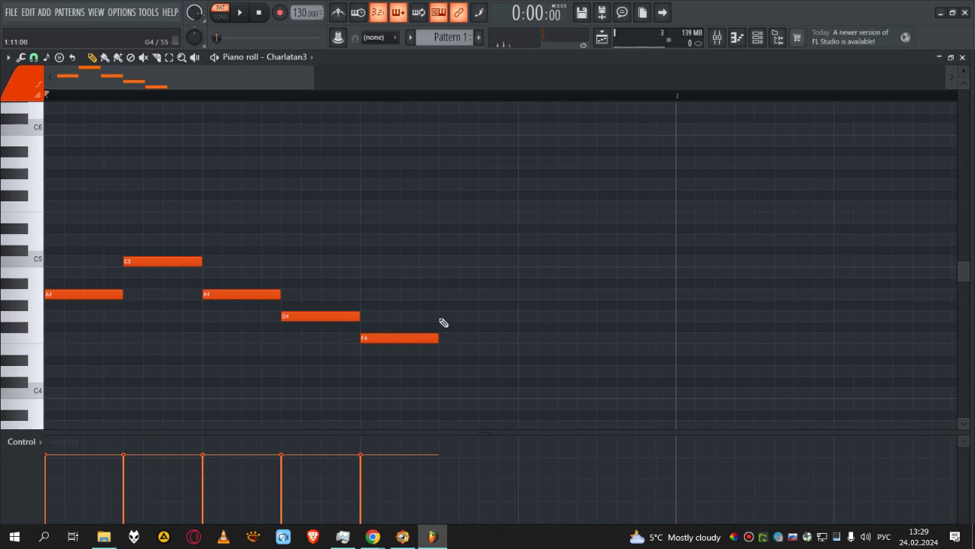
left_click(442, 316)
left_click(522, 295)
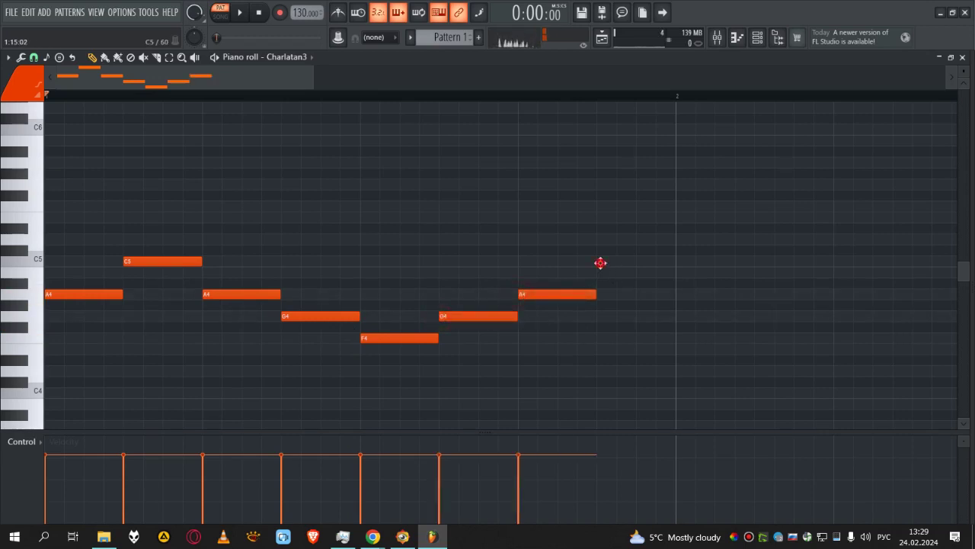
left_click(600, 263)
left_click(680, 294)
left_click(755, 316)
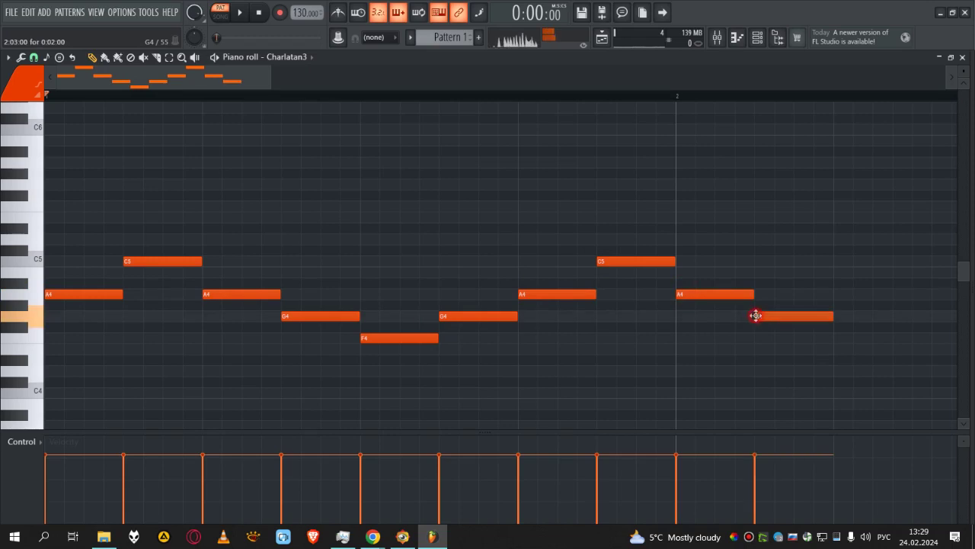
scroll(442, 224, "down", 3, "ctrl")
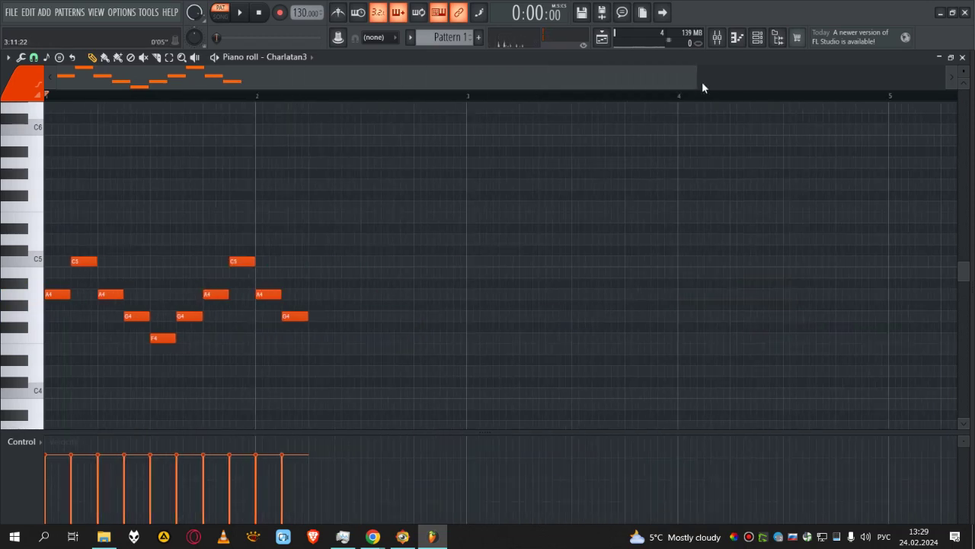
key("space")
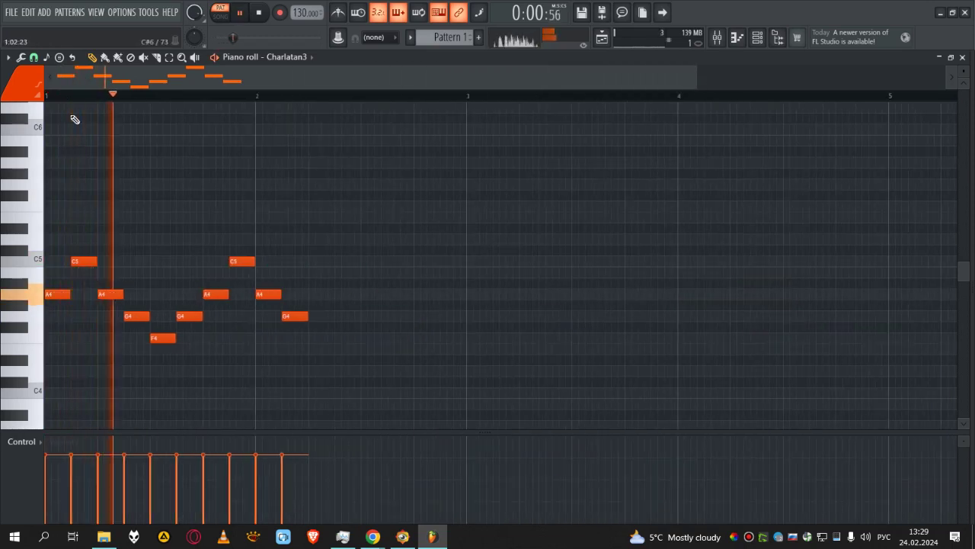
- Play back the melody so far and copy its first five notes directly after the last G4
key("space")
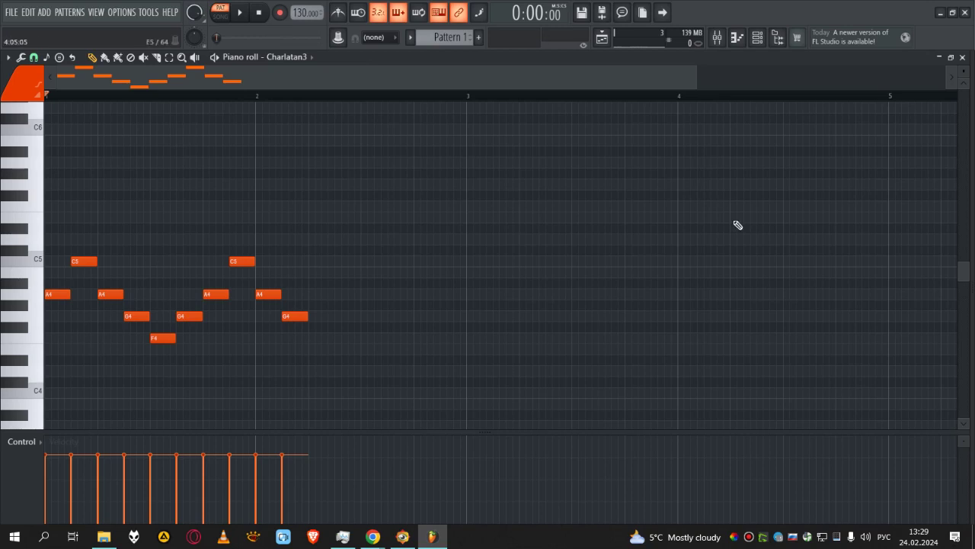
key("space")
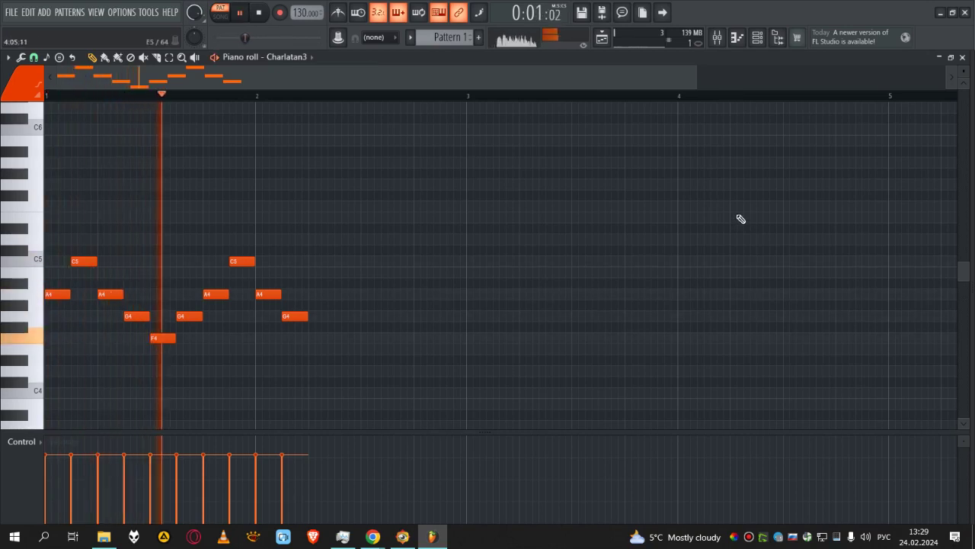
key("space")
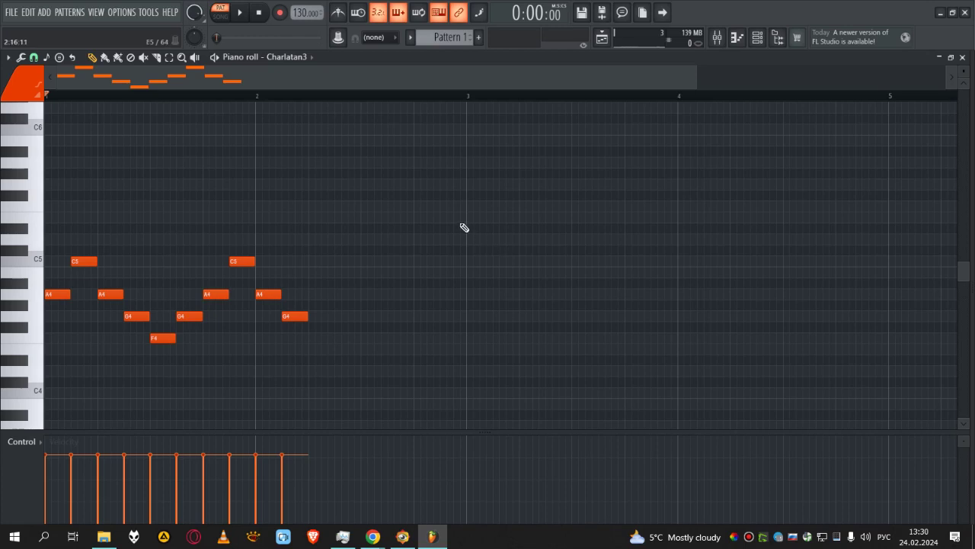
key("space")
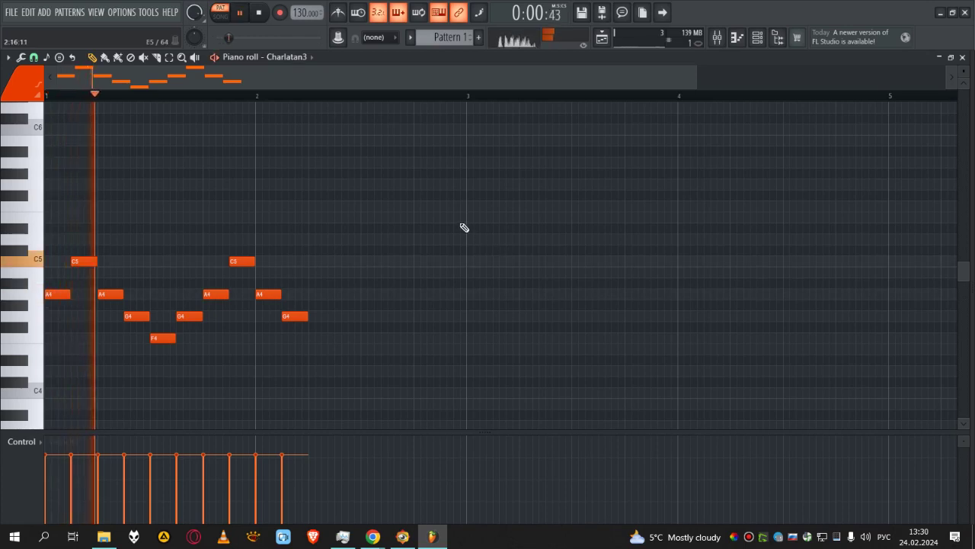
key("space")
left_click_drag(695, 74, 490, 75)
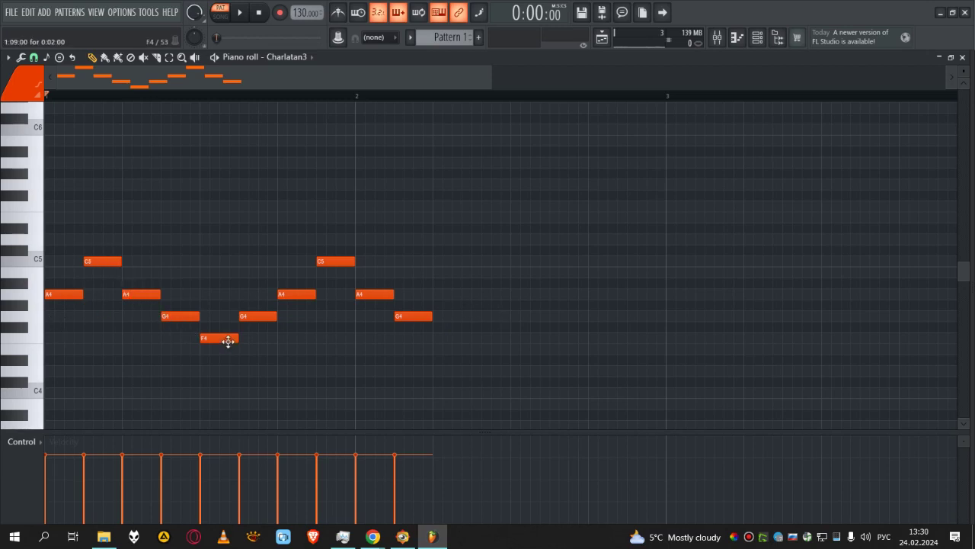
left_click_drag(76, 192, 226, 418)
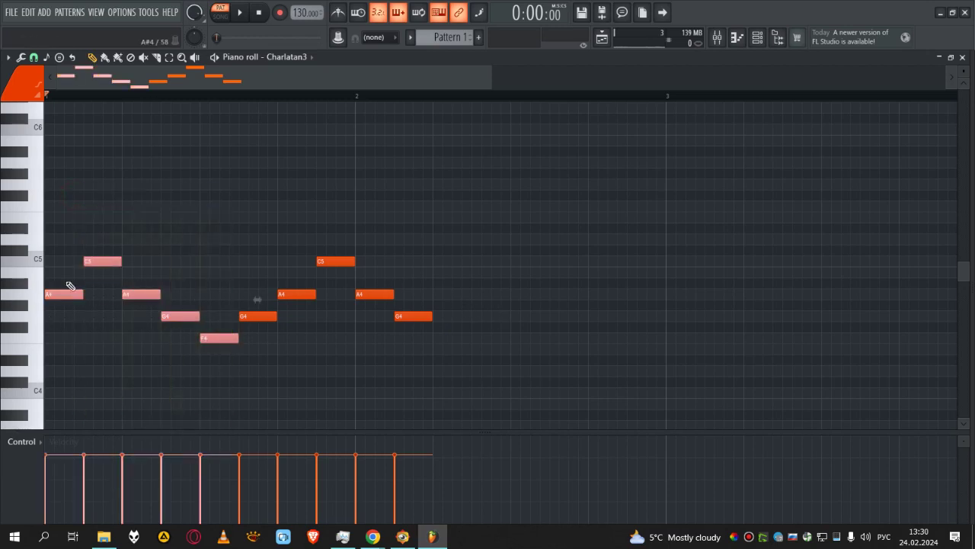
left_click_drag(47, 295, 432, 295)
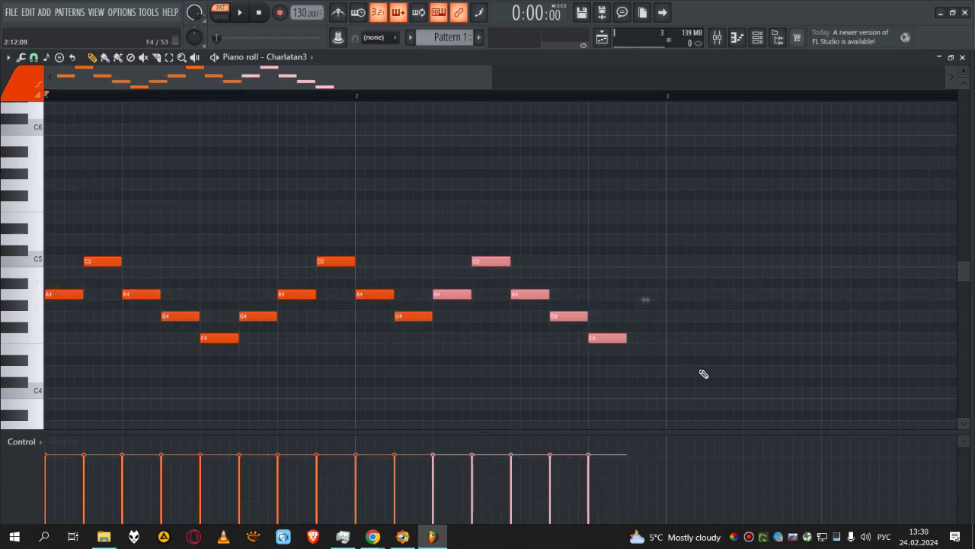
- Extend the melody after the copied notes with consecutive two-step notes G4, A4, G4, F4 and F4
mouse_move(668, 338)
left_mouse_down()
mouse_move(669, 311)
mouse_move(650, 315)
left_mouse_up()
left_click(674, 294)
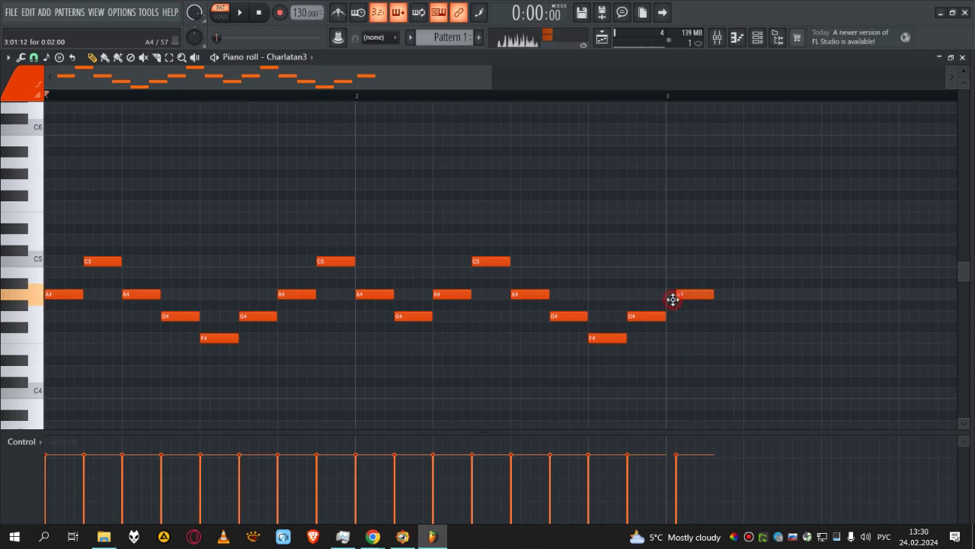
left_click(710, 314)
left_click(751, 339)
left_click(791, 339)
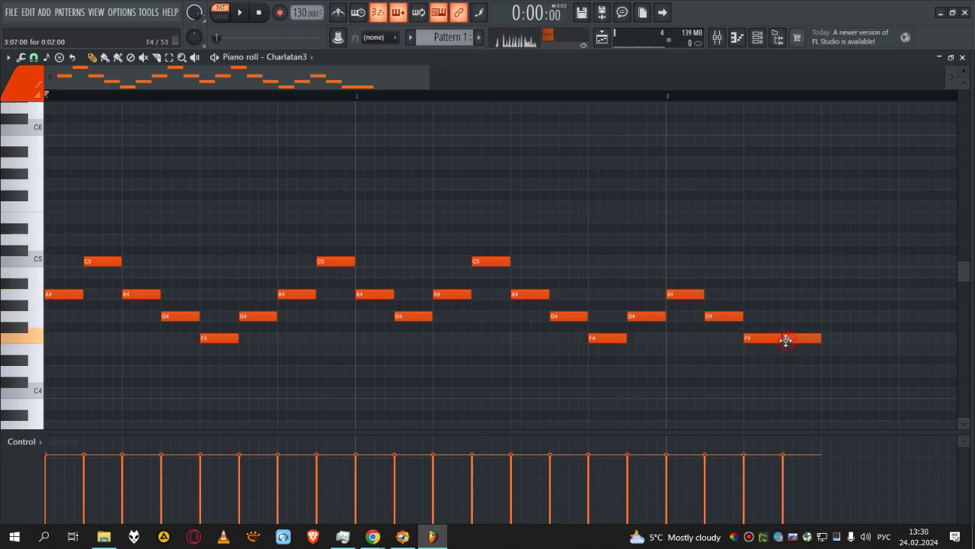
- Begin a higher phrase in the middle of bar 3 with two-step notes D5, F5, E5, C5 and D5
left_click_drag(430, 80, 851, 106)
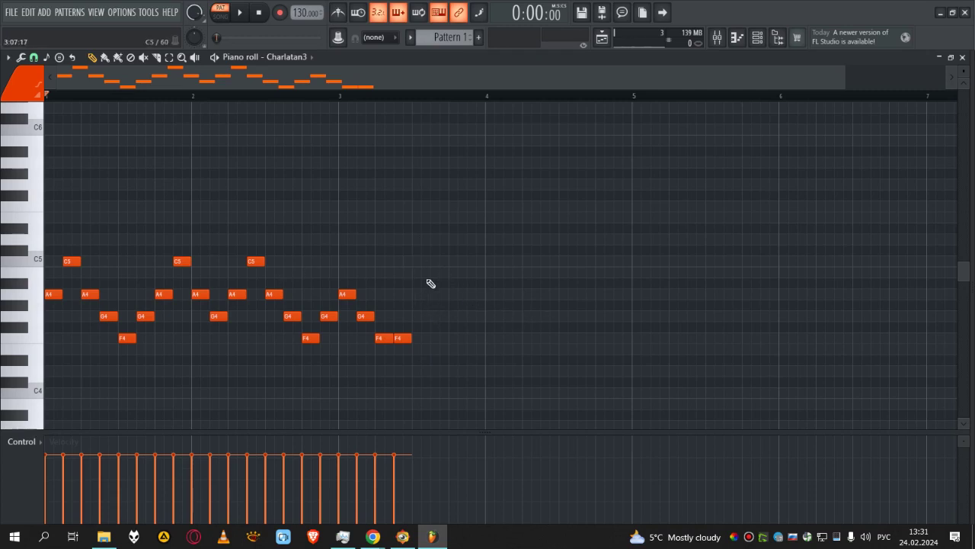
left_click(417, 261)
left_click_drag(417, 260, 418, 239)
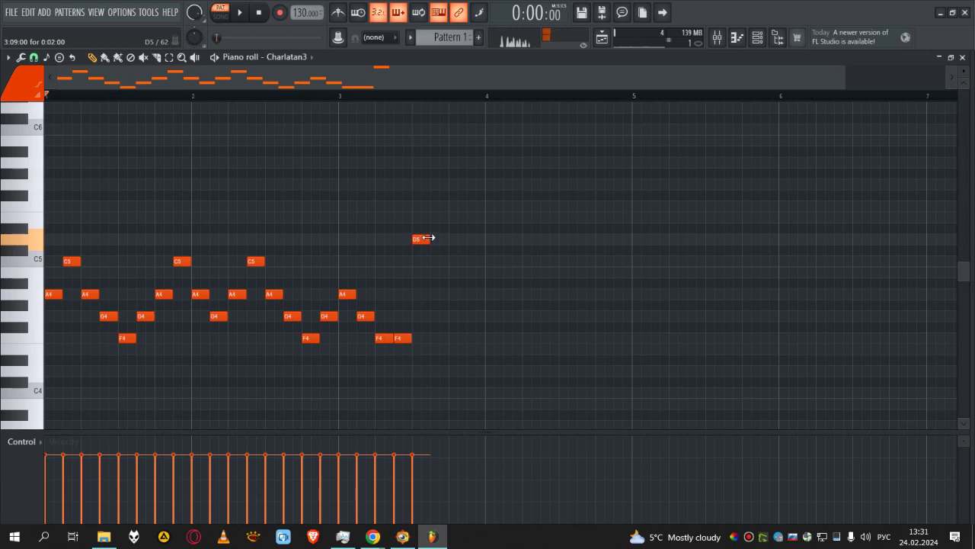
left_click(433, 206)
left_click(455, 217)
left_click(476, 251)
left_click_drag(470, 255, 506, 240)
left_click(488, 241)
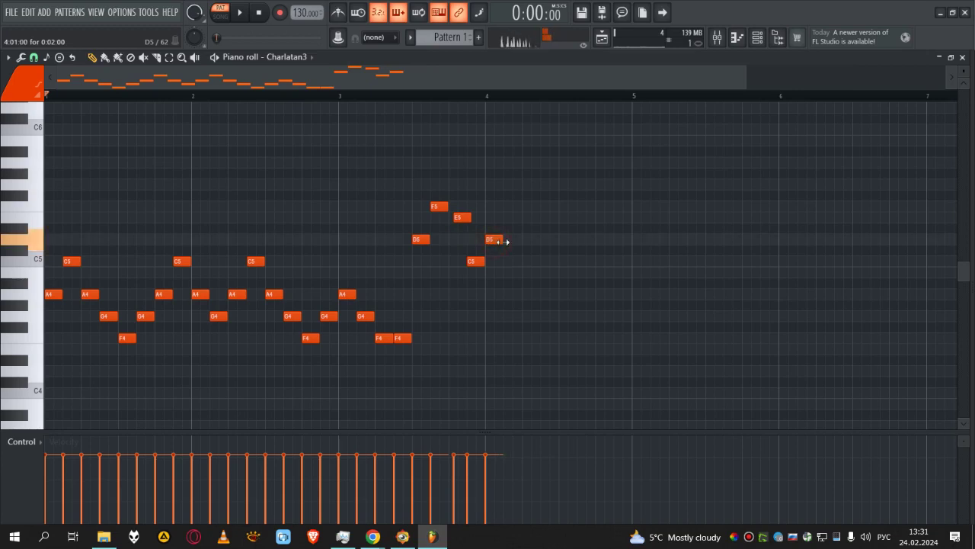
- Continue bar 4 with two-step notes D5, F5, E5, C5 and D5, and play back the higher phrase from mid bar 3
left_click(509, 242)
left_click(528, 217)
left_click_drag(528, 216, 527, 205)
left_click(542, 217)
left_click(561, 250)
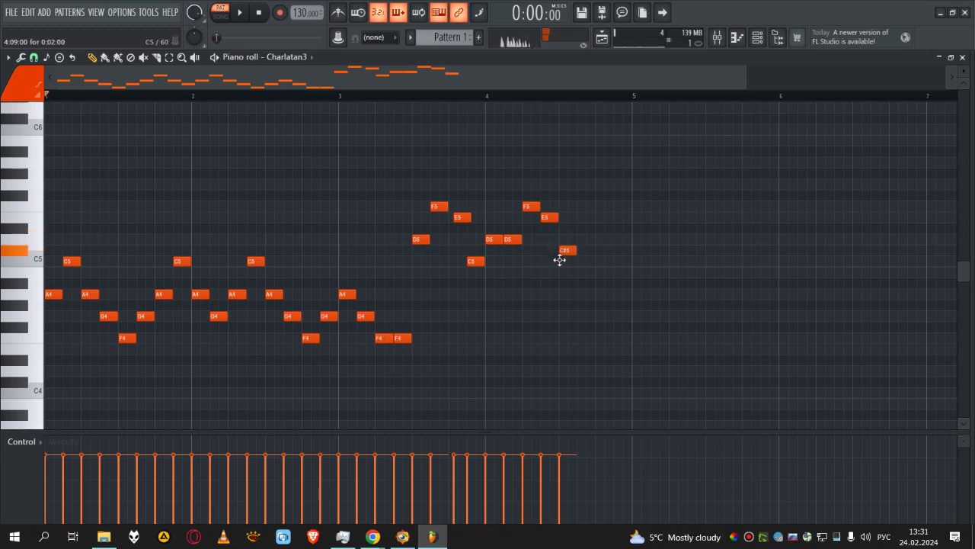
left_click_drag(561, 251, 560, 261)
left_click(588, 240)
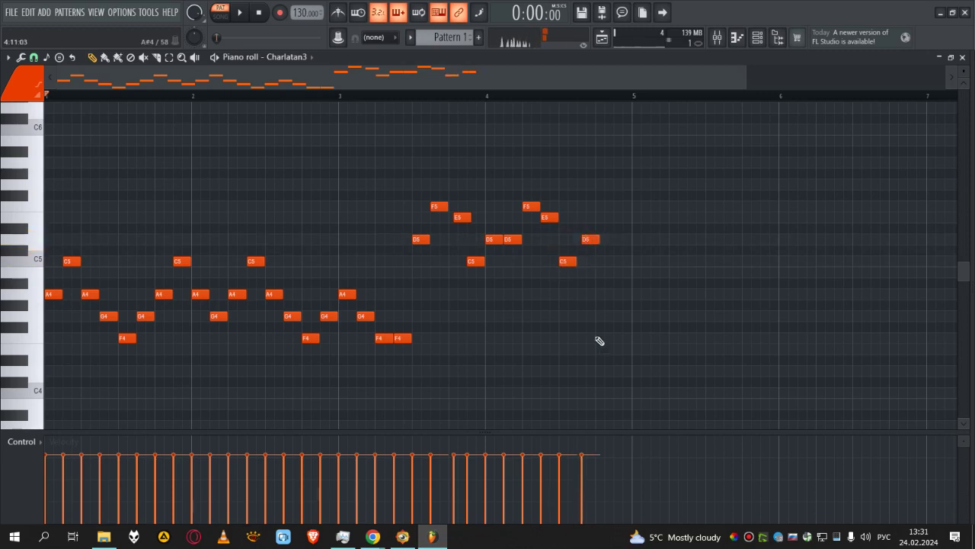
left_click_drag(592, 238, 588, 239)
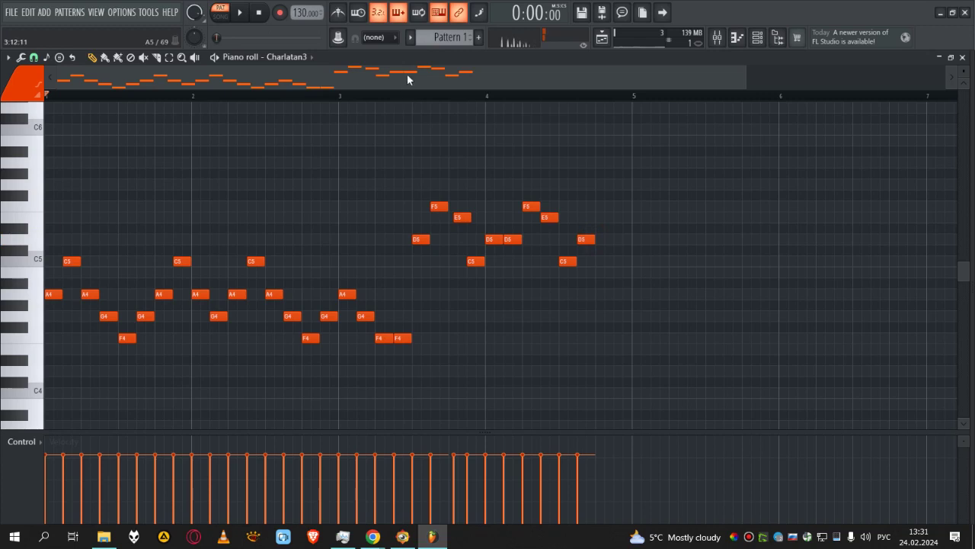
left_click(412, 96)
key("space")
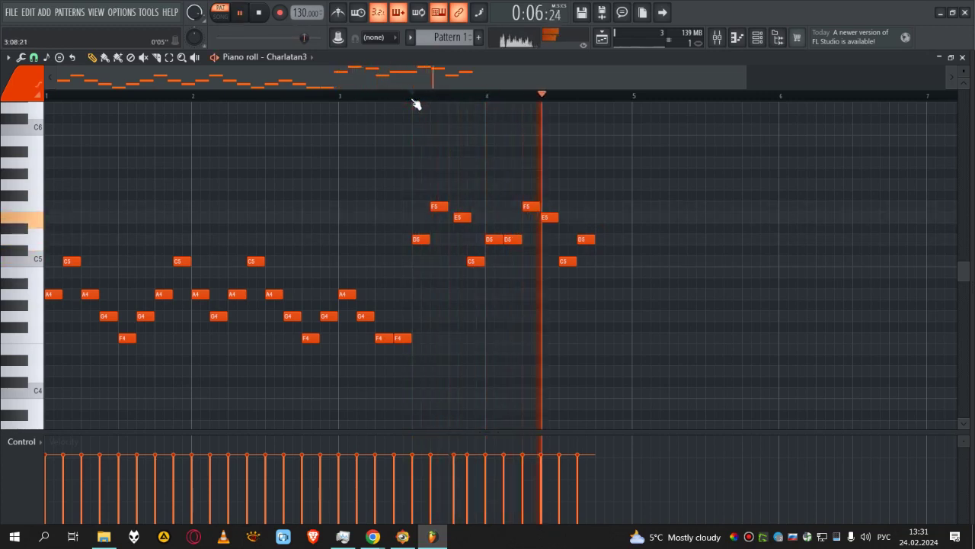
key("space")
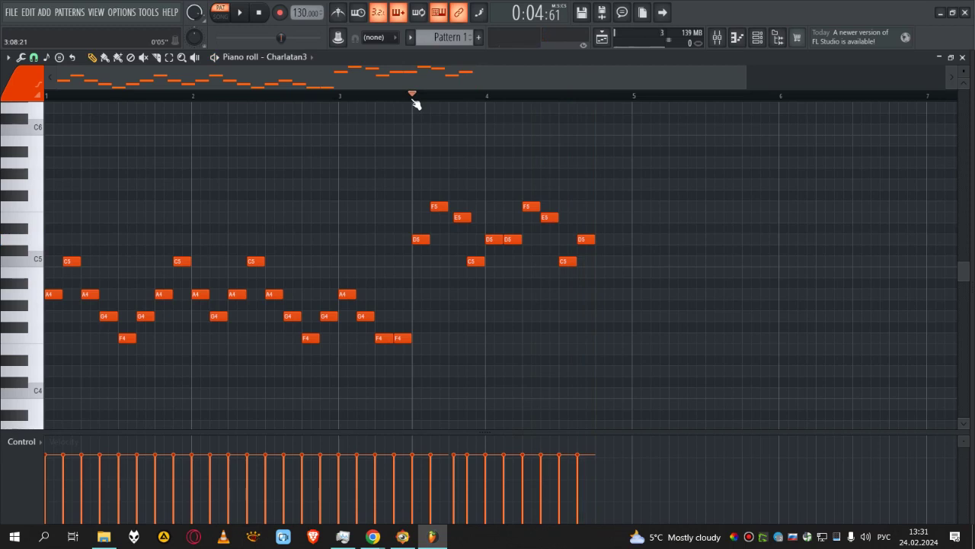
- Copy the melody's first five notes directly after the last D5 and play back from the copy's start
left_click_drag(43, 203, 118, 251)
left_click(118, 252)
left_click_drag(51, 203, 132, 369)
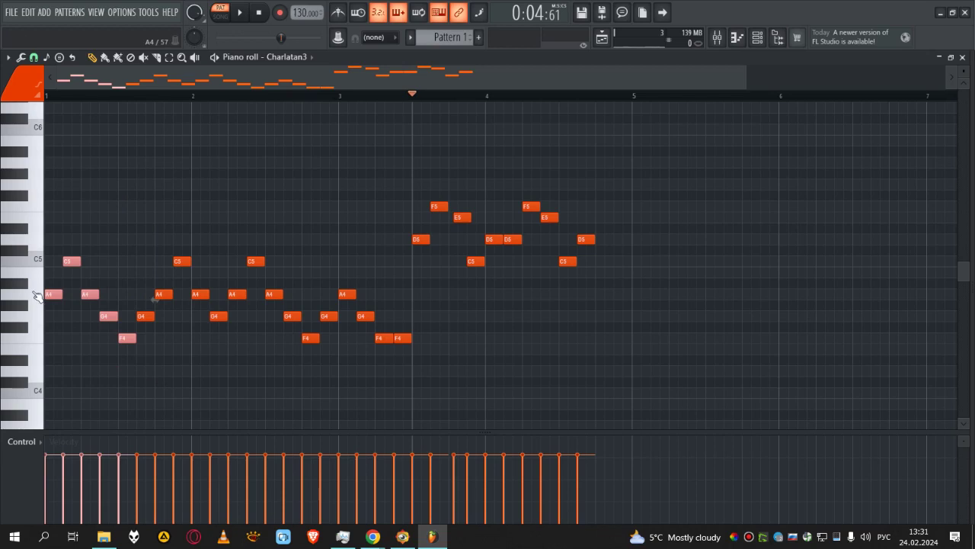
left_click_drag(53, 295, 605, 283)
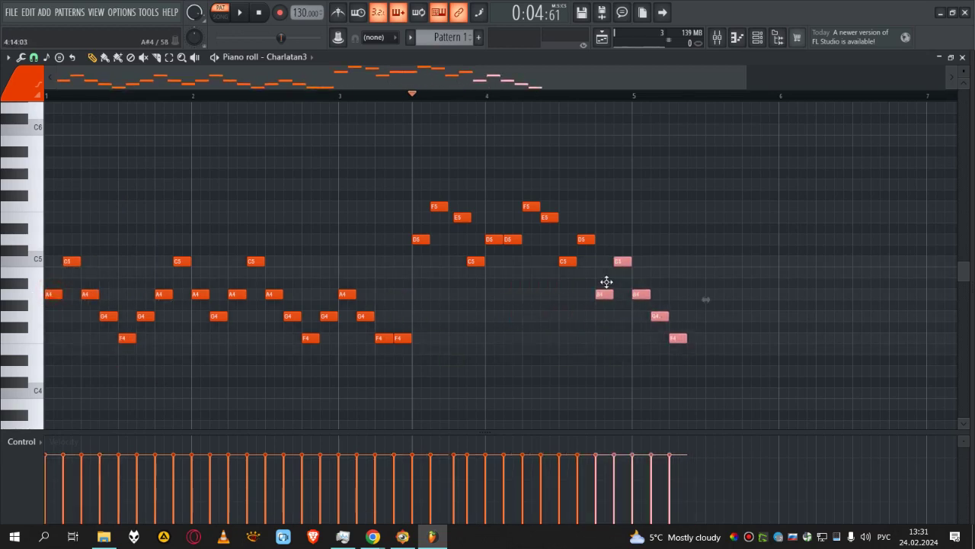
left_click(600, 101)
scroll(670, 148, "right", 2)
key("space")
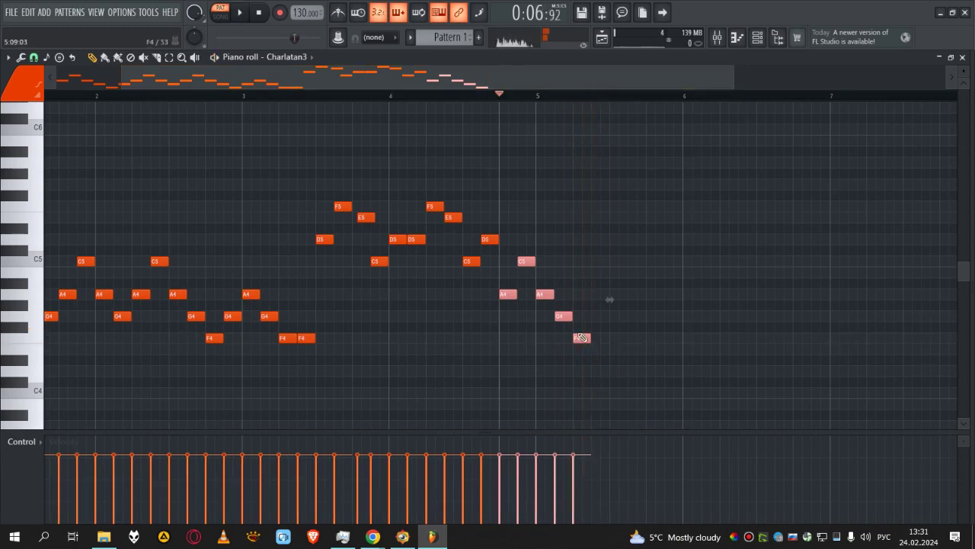
- Finish bar 5 with two-step notes G4, A4, G4, F4 and F4
left_click_drag(452, 81, 443, 79)
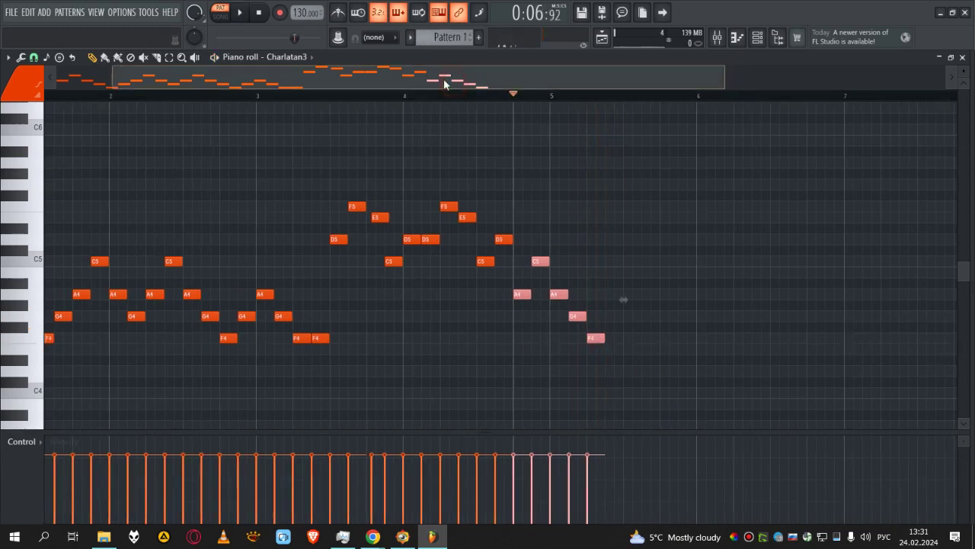
left_click(608, 318)
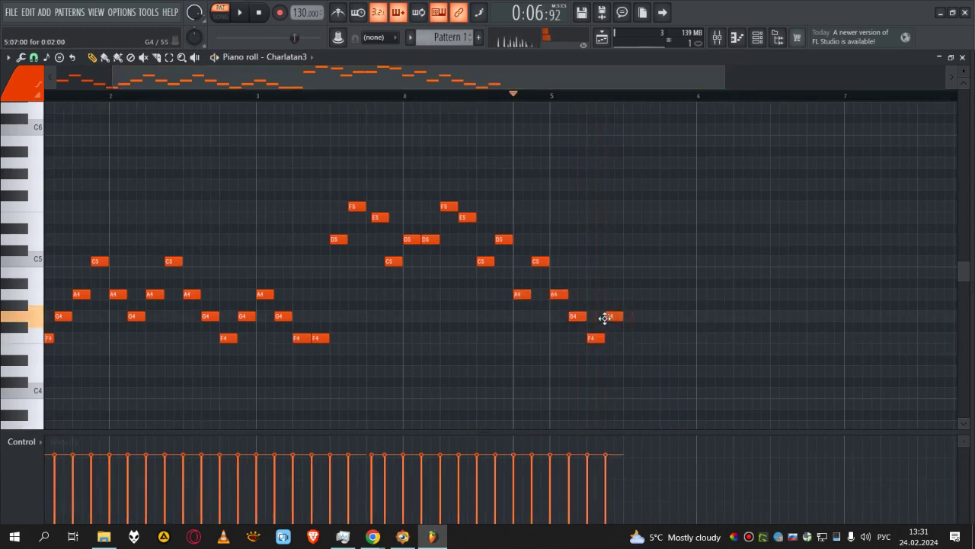
left_click(625, 295)
left_click(647, 316)
left_click(671, 338)
left_click_drag(670, 338, 688, 339)
left_click(690, 339)
- Play back the melody and shift bar 3's E5 earlier so it directly follows the F5
key("space")
left_click(458, 217)
left_click_drag(458, 218, 454, 218)
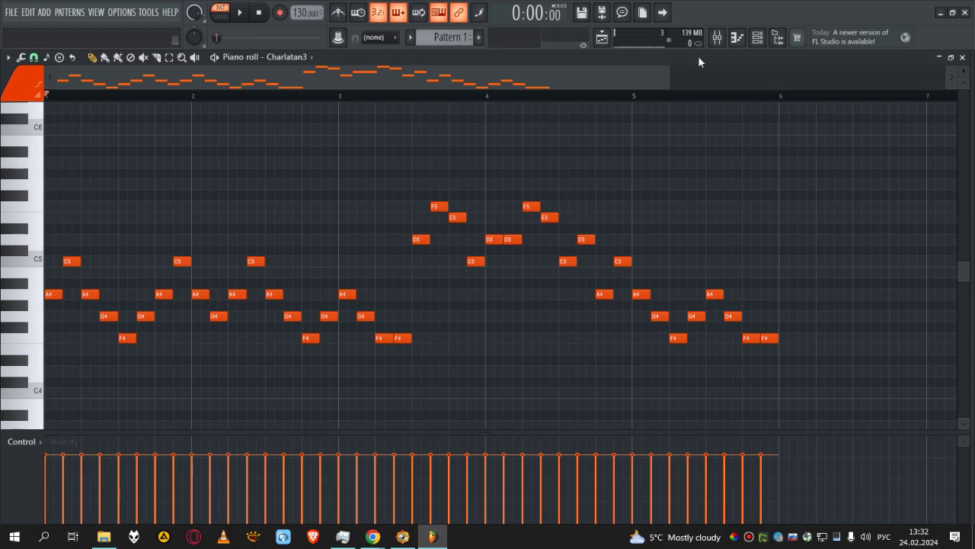
- Close the piano roll and show the mixer and channel rack without overlap
left_click(962, 58)
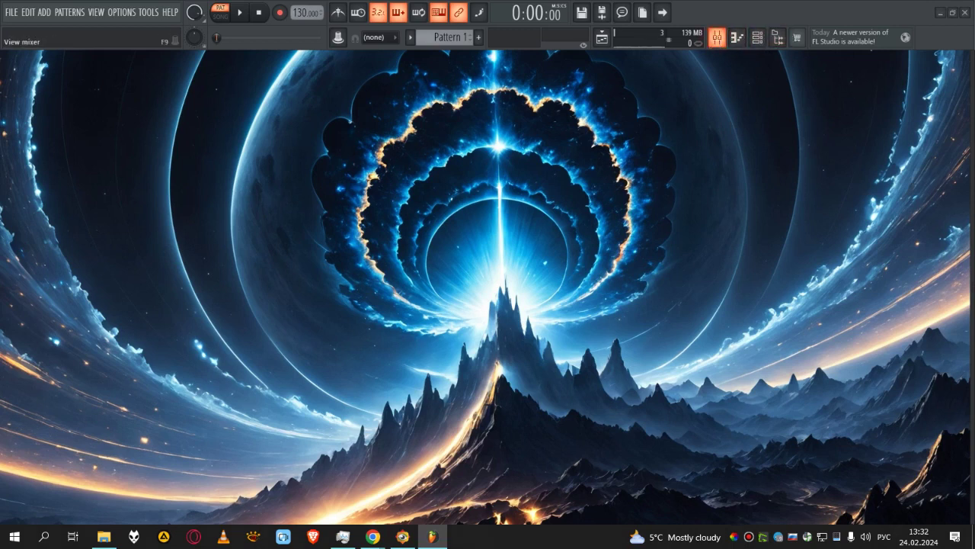
key("F9")
left_click_drag(631, 204, 517, 265)
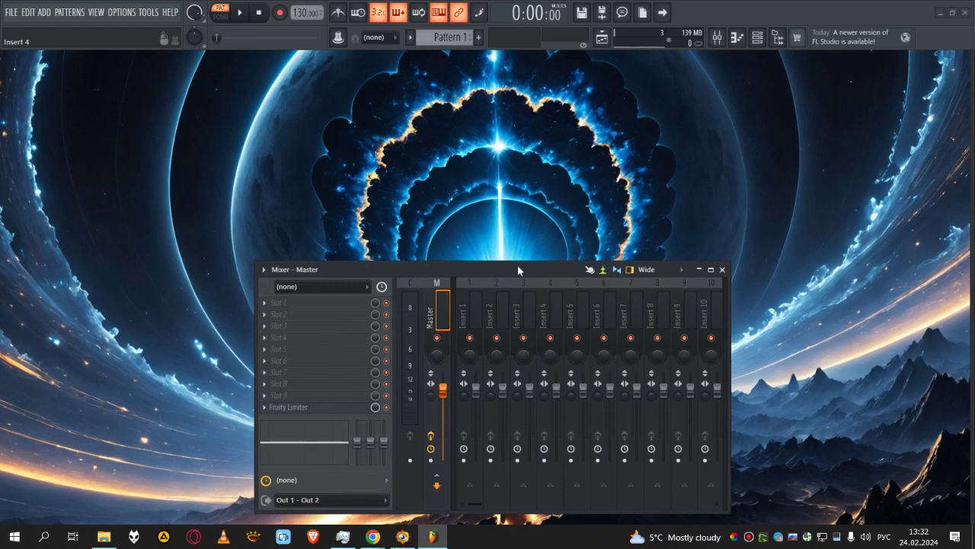
left_click(760, 38)
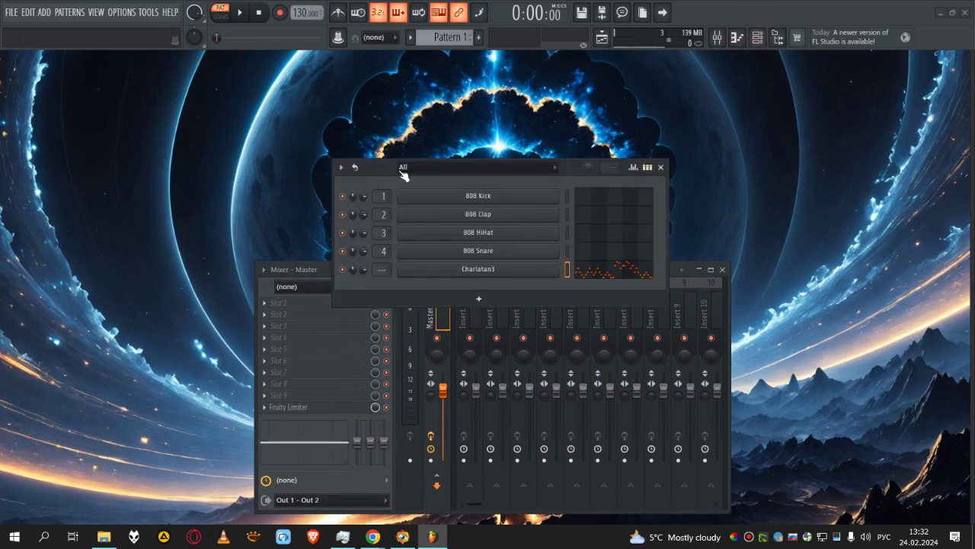
left_click_drag(382, 169, 515, 100)
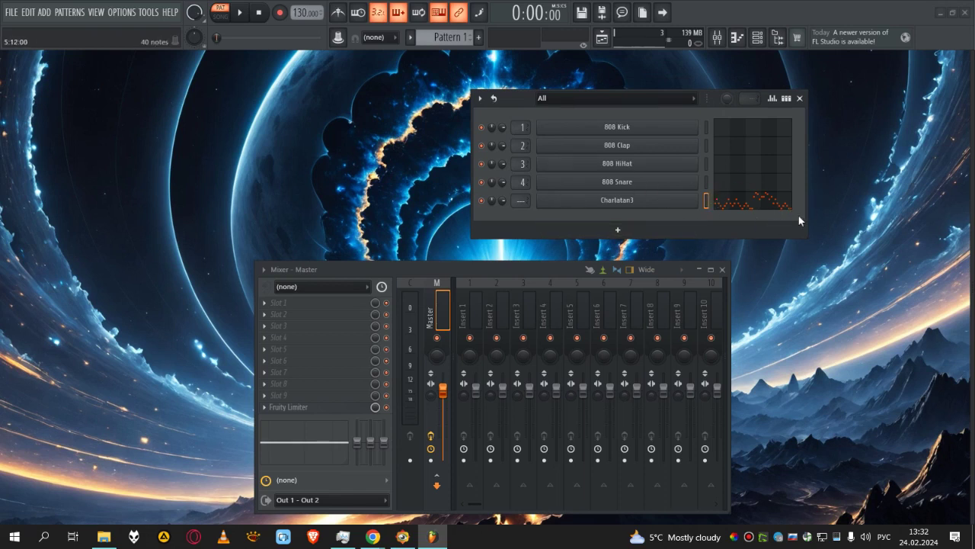
- Route the Charlatan3 channel to mixer insert 1 and load Edison into that insert's first effect slot
mouse_move(520, 199)
left_mouse_down()
mouse_move(520, 184)
mouse_move(521, 207)
left_mouse_up()
left_click_drag(477, 266, 611, 265)
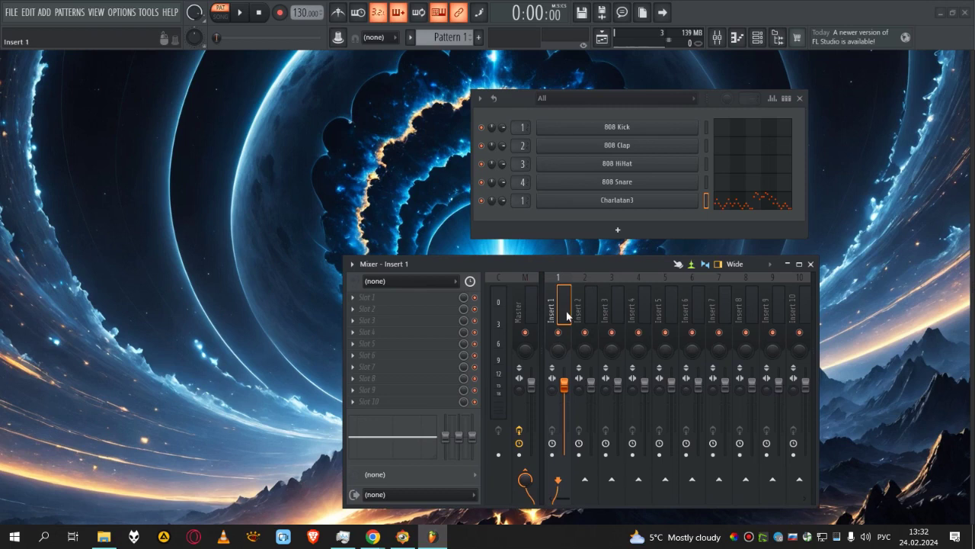
left_click(354, 299)
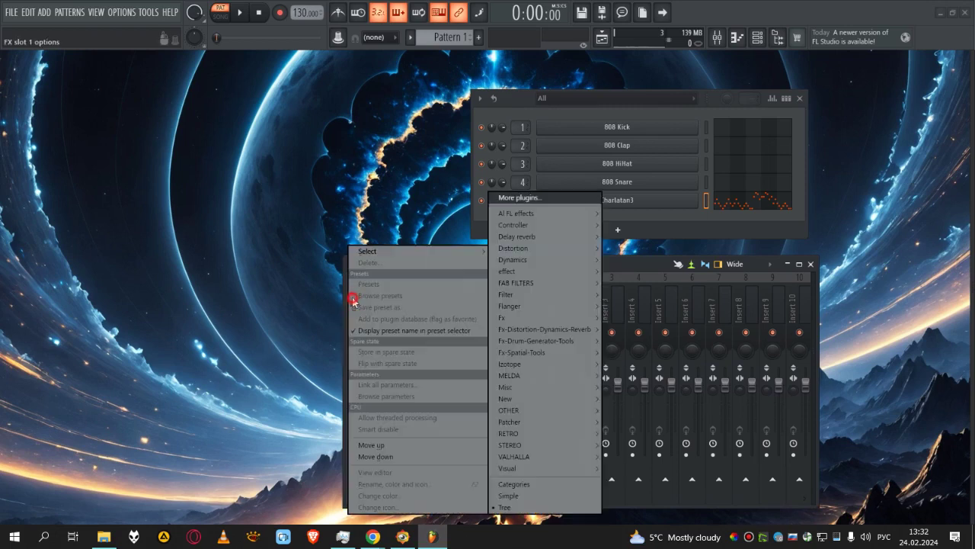
mouse_move(381, 248)
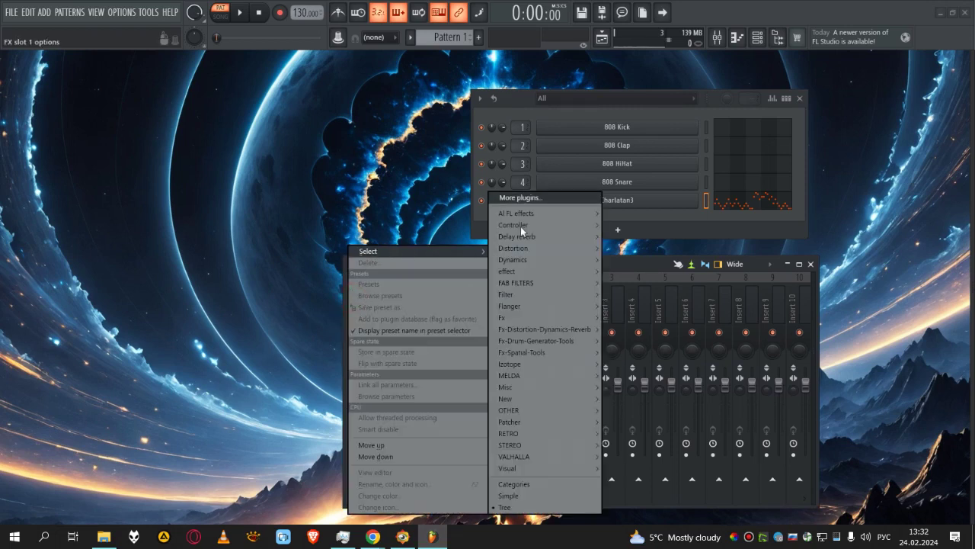
mouse_move(524, 213)
left_click(645, 43)
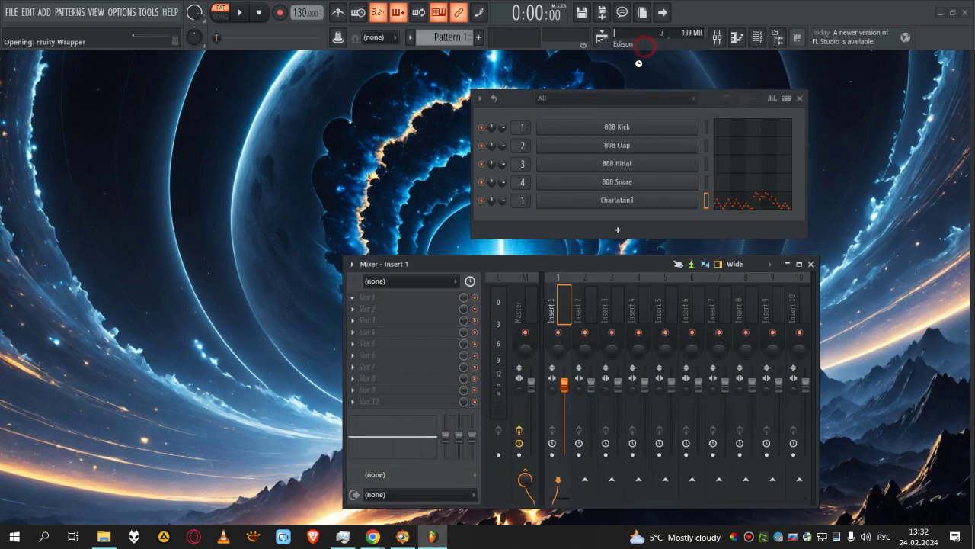
- Spread out the mixer, channel rack and Edison windows so that none of them overlap
left_click_drag(601, 263, 740, 279)
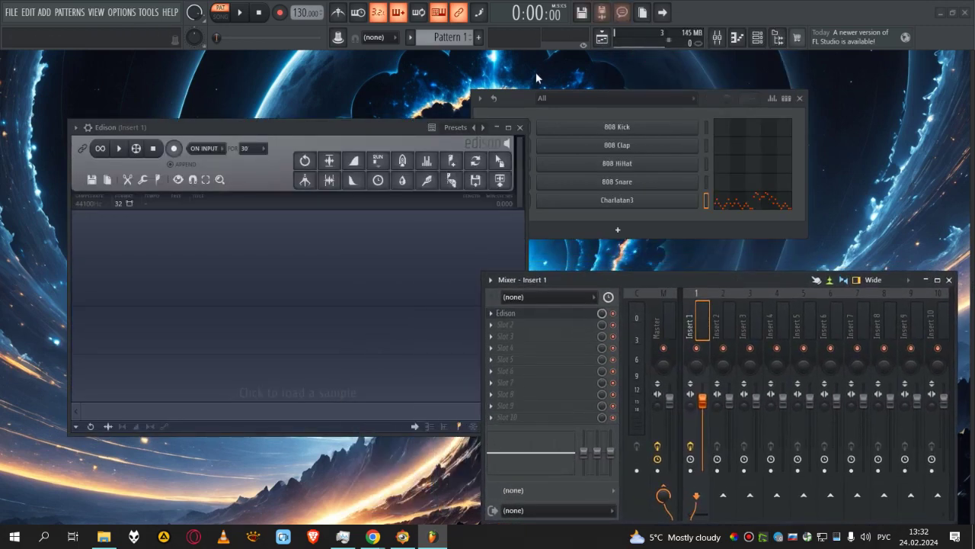
left_click_drag(519, 97, 660, 93)
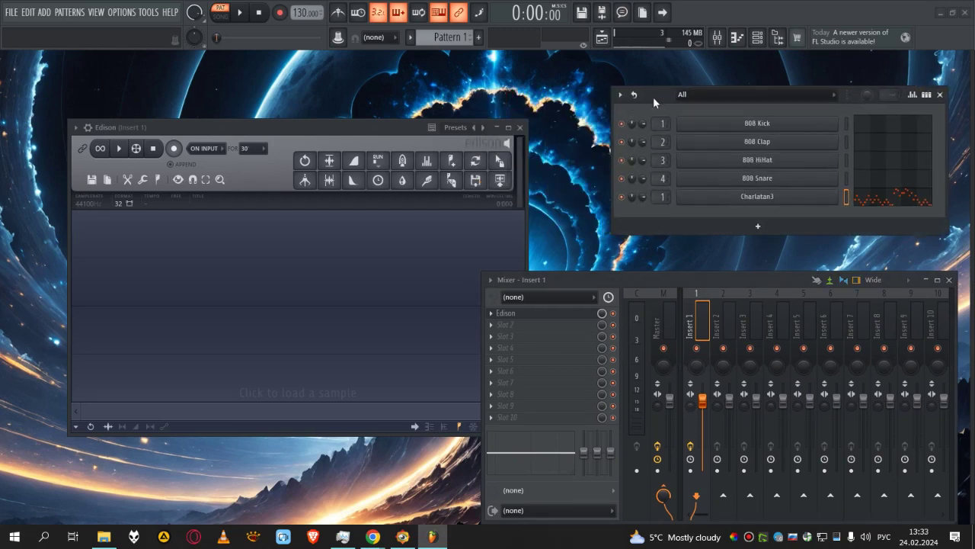
left_click_drag(369, 128, 316, 97)
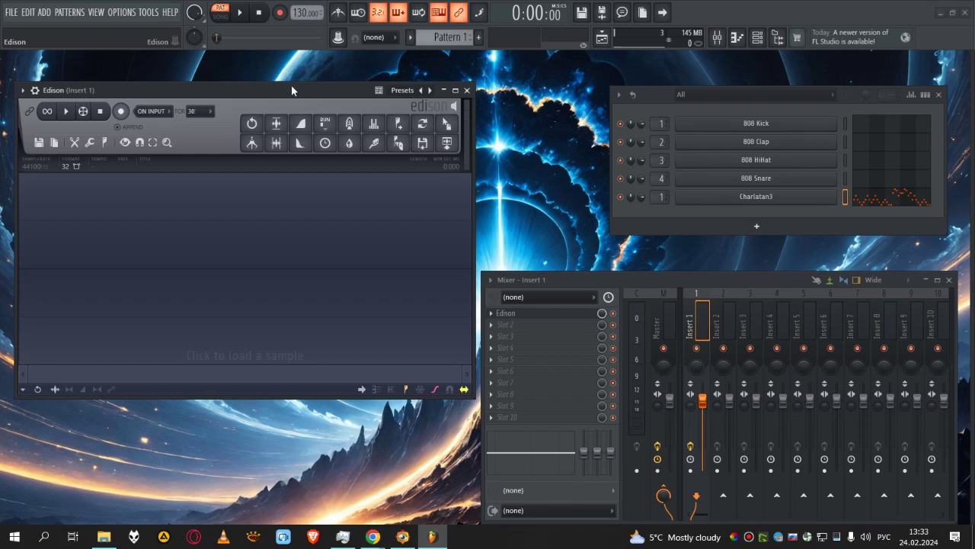
- Arm Edison, record one full playback of the pattern including its fading tail, and stop the recording
left_click(122, 112)
left_click(242, 13)
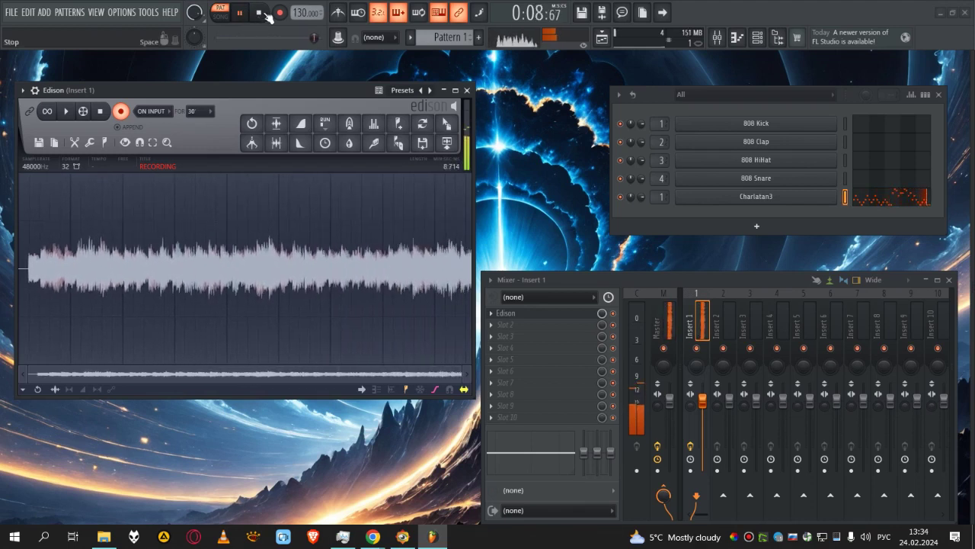
left_click(260, 14)
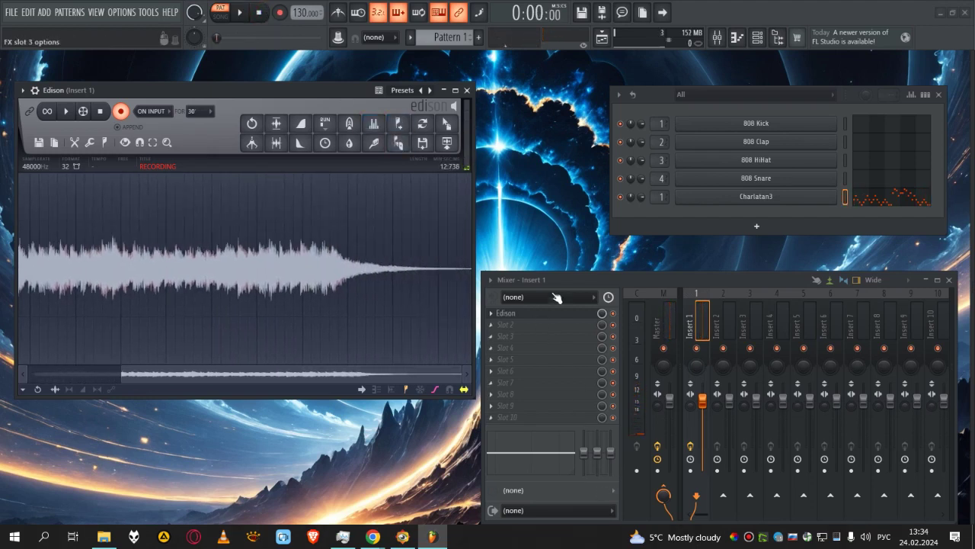
left_click(100, 111)
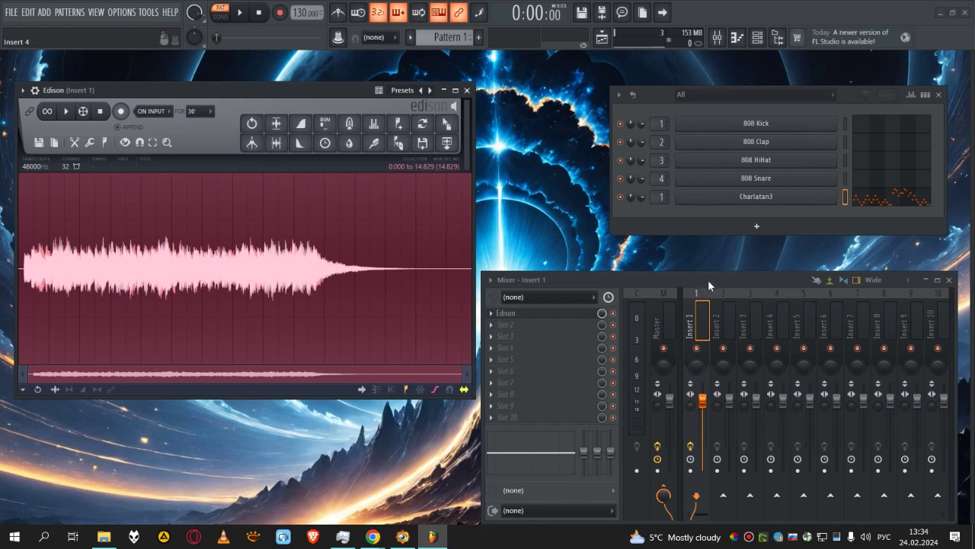
- Move the Edison window aside and trim the side noise off the recording
left_click_drag(269, 86, 380, 90)
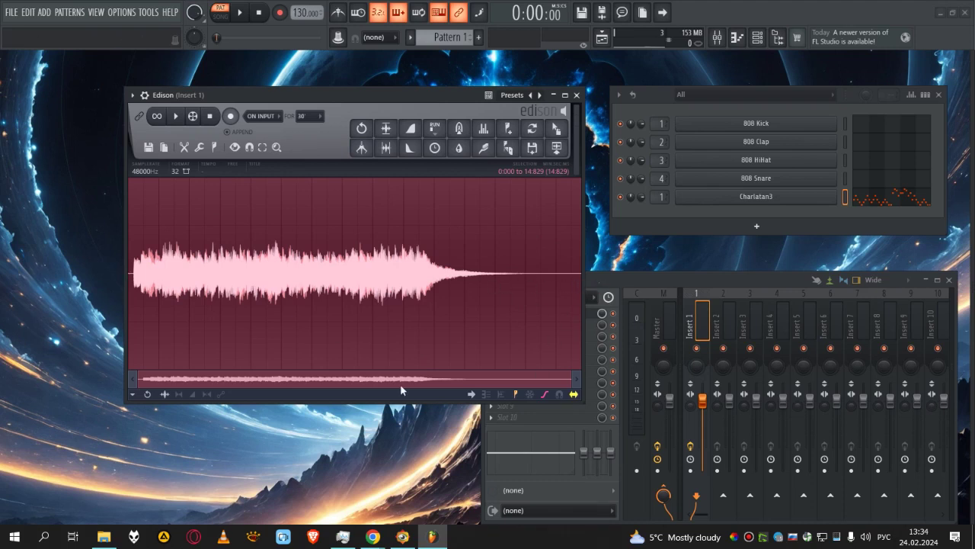
left_click(387, 149)
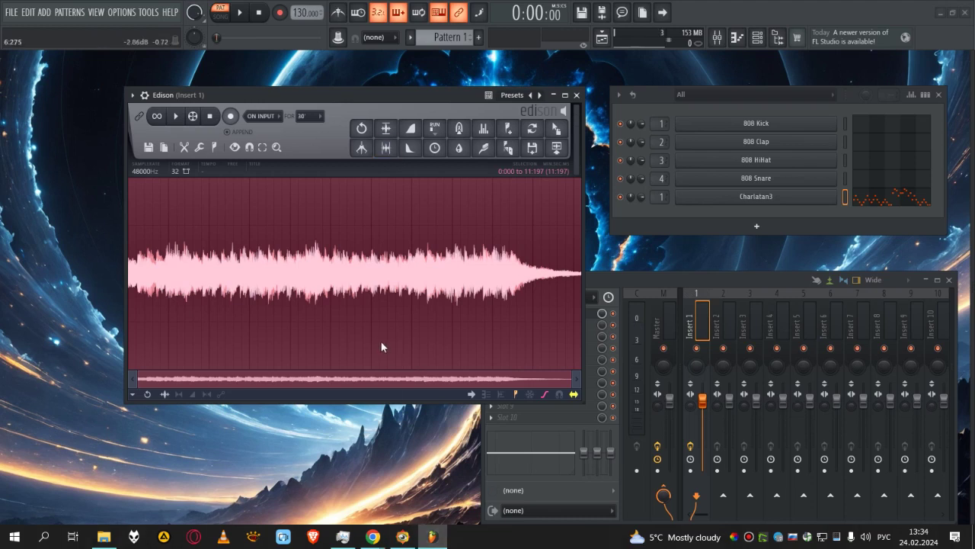
left_click_drag(460, 93, 462, 99)
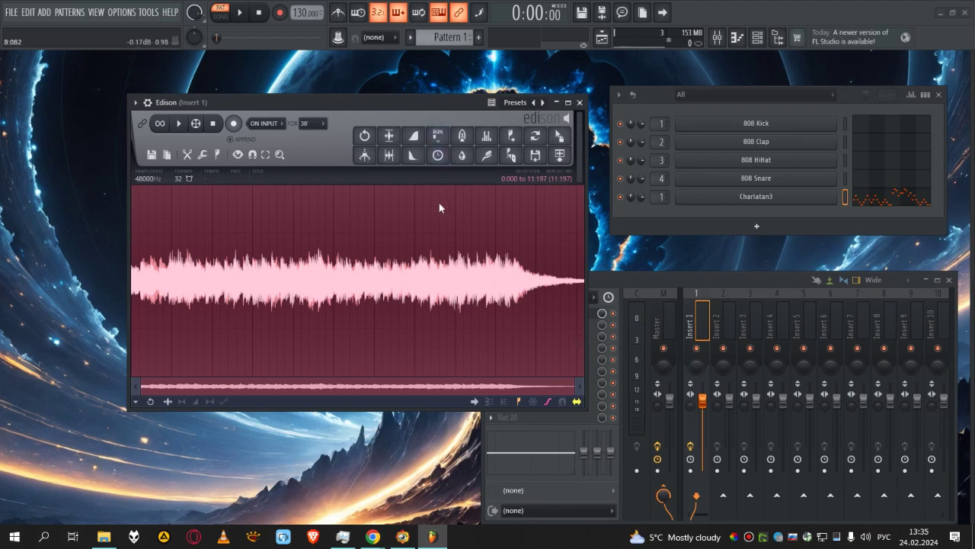
- Listen to the recording's ending and delete its decaying tail from 9:210 to 11:197
left_click(394, 211)
left_click(394, 292)
key("space")
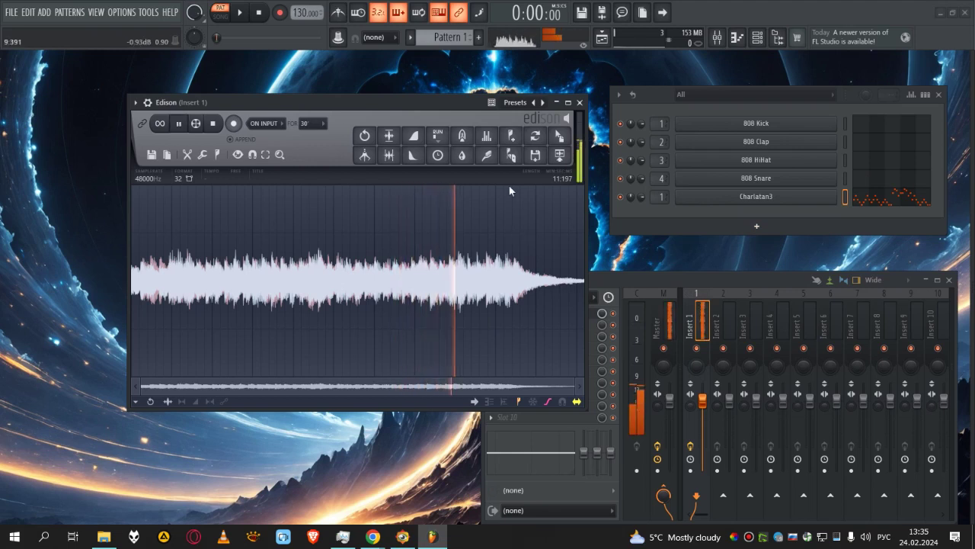
key("space")
left_click(480, 244)
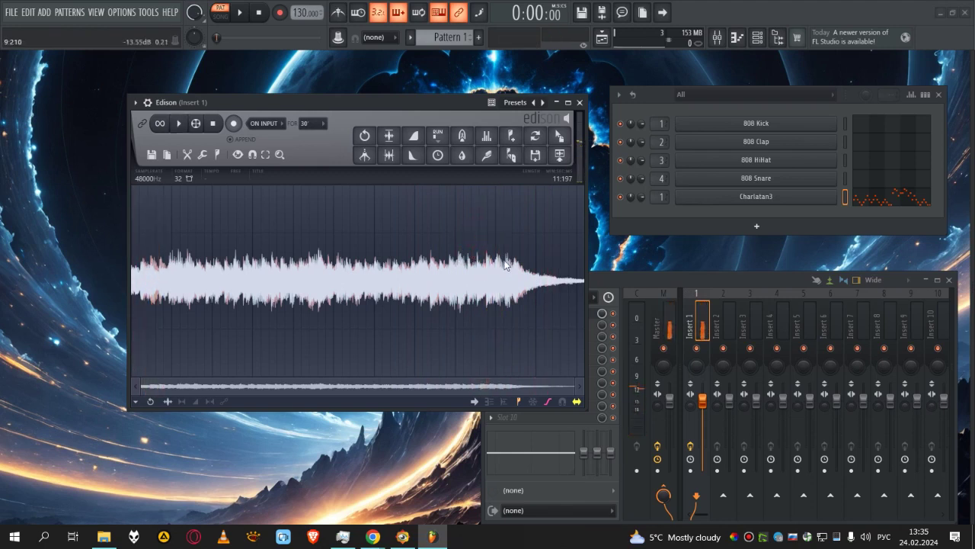
left_click_drag(504, 264, 627, 273)
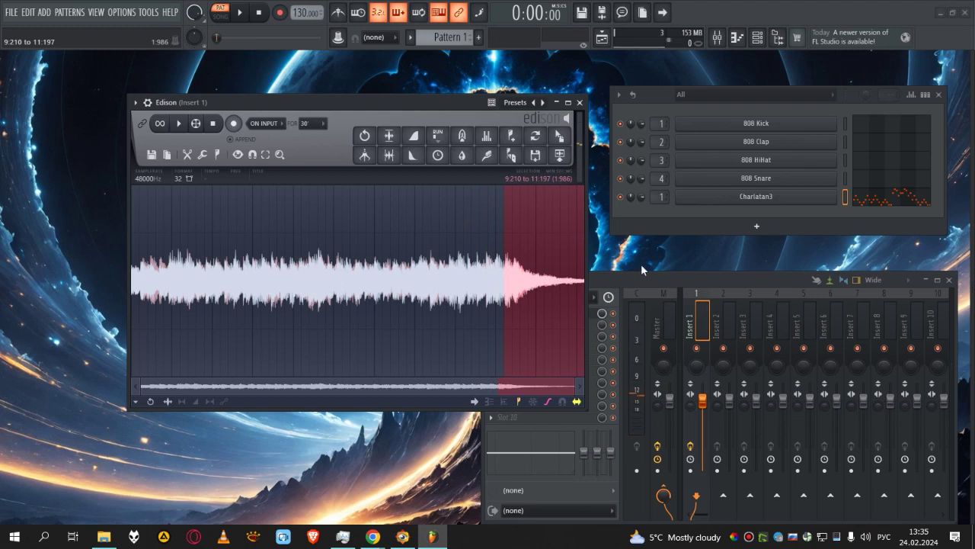
key("Delete")
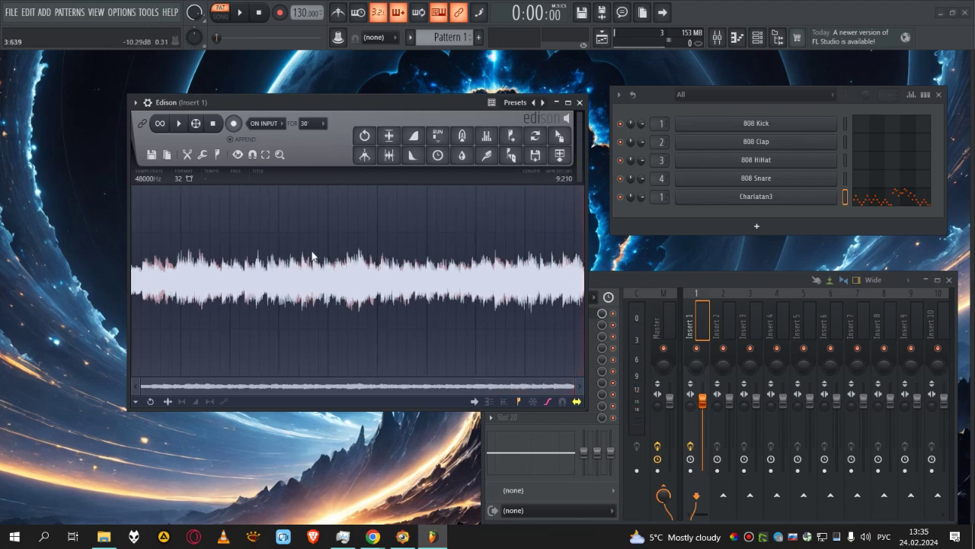
- Apply a fade-in to the recording's opening from 0:000 to 0:511 and clear the selection
scroll(196, 281, "up", 1)
scroll(162, 232, "up", 1)
left_click_drag(268, 387, 258, 388)
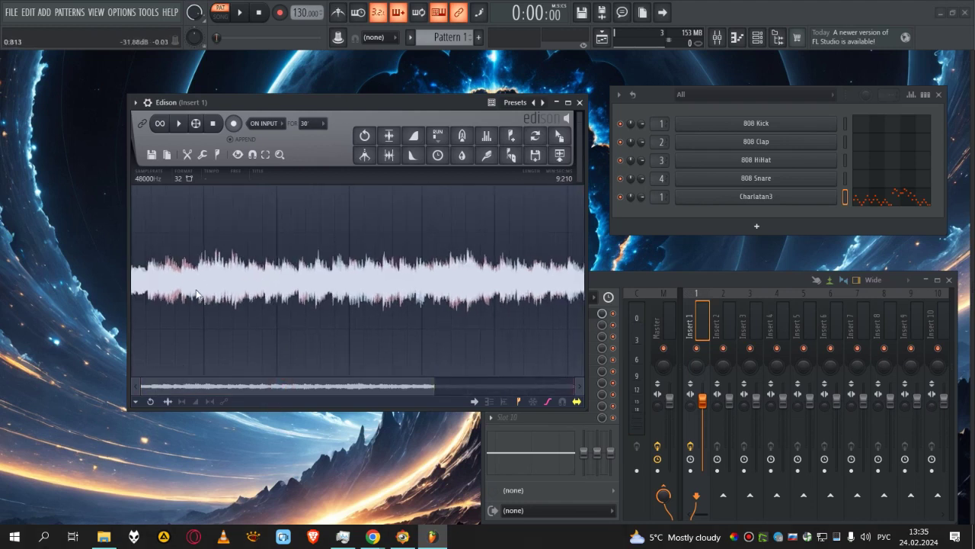
left_click(168, 283)
left_click_drag(115, 286, 68, 282)
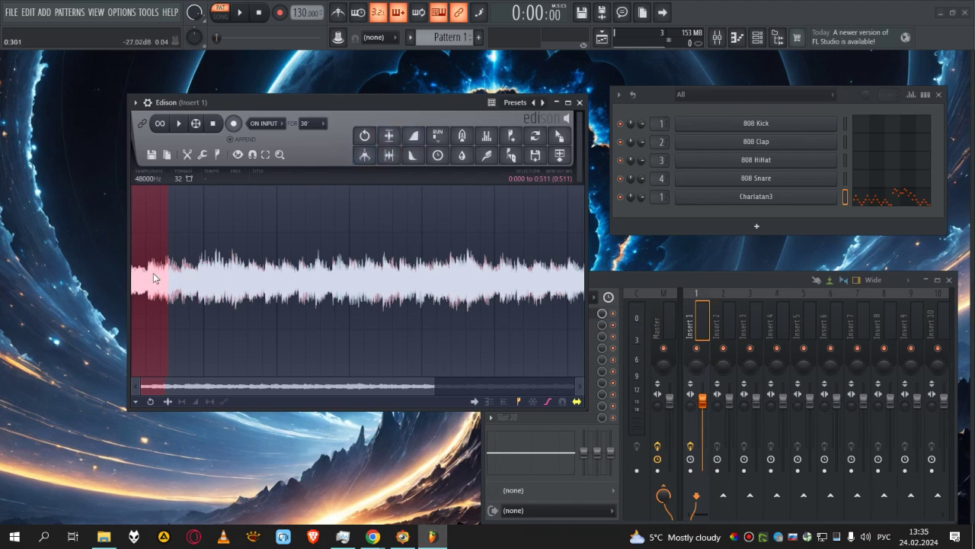
left_click(421, 139)
left_click_drag(134, 320, 213, 279)
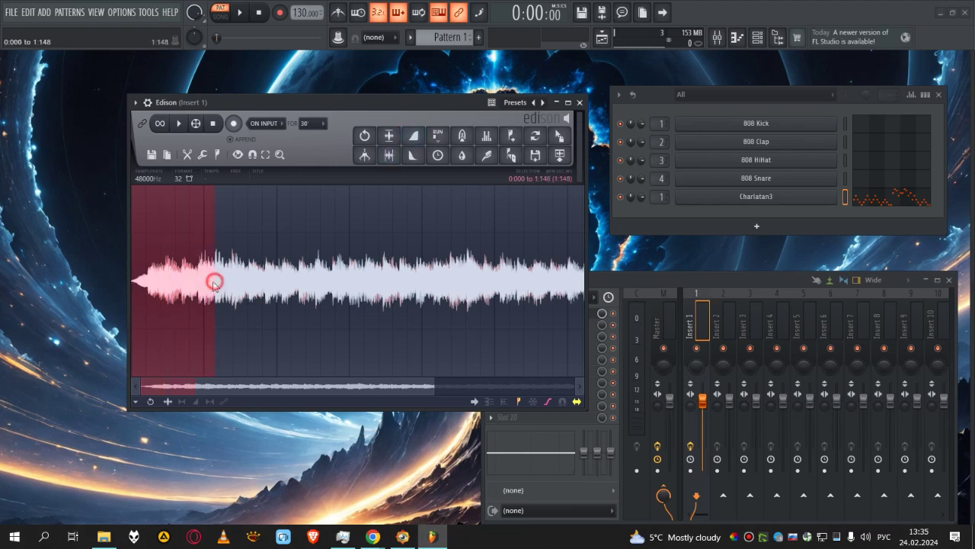
left_click(368, 271)
- Apply a fade-out to the recording's final stretch from 9:020 to 9:210
left_click_drag(411, 387, 577, 394)
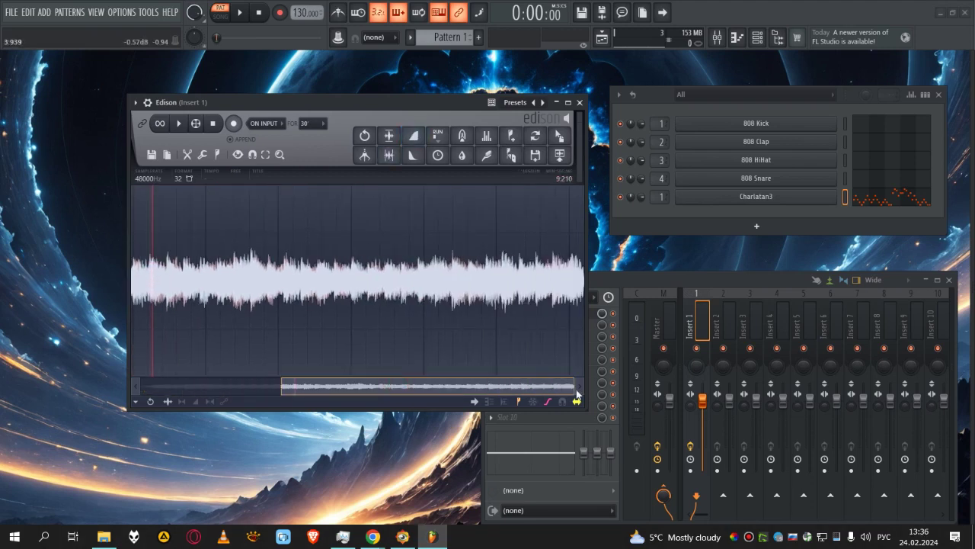
left_click(548, 279)
left_click(551, 280)
left_click(557, 282)
left_click_drag(552, 286, 590, 286)
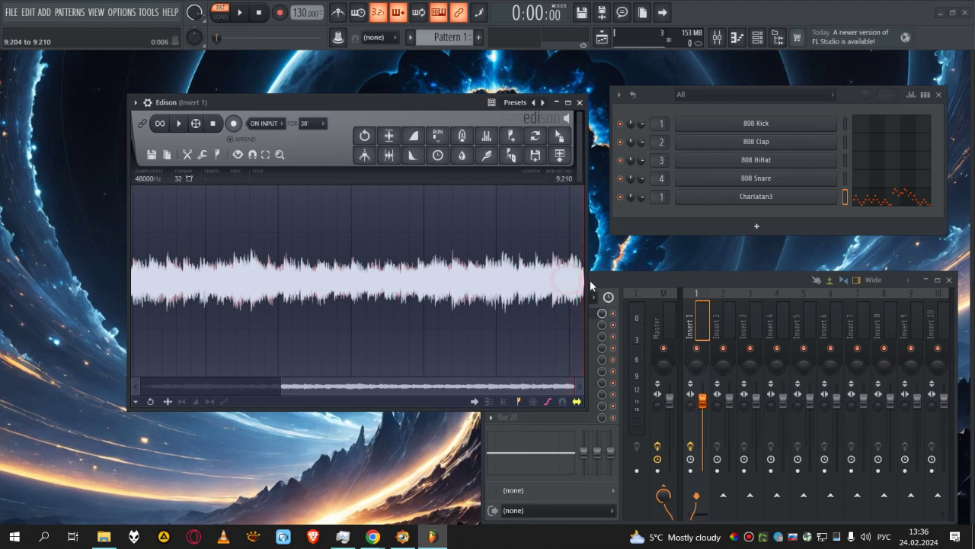
left_click(570, 277)
left_click_drag(590, 280, 585, 317)
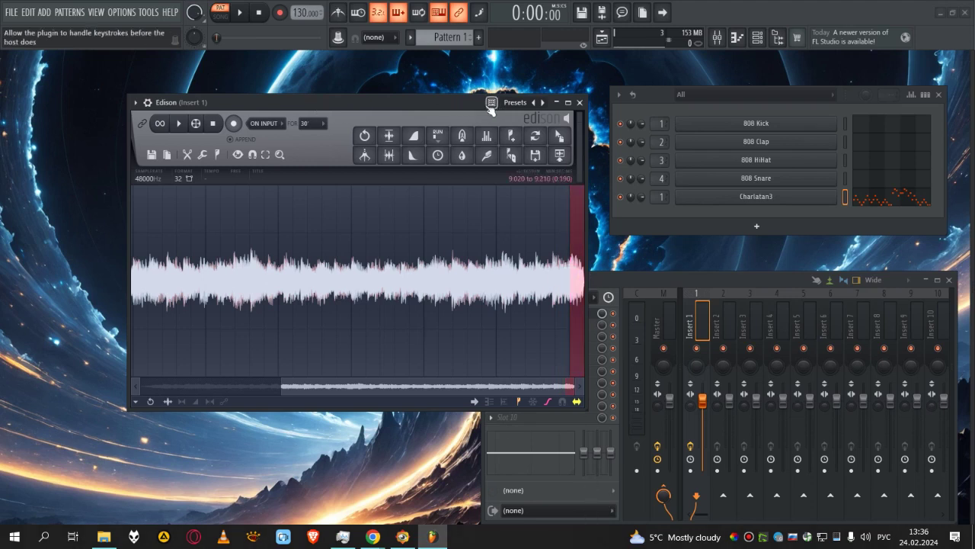
left_click(413, 155)
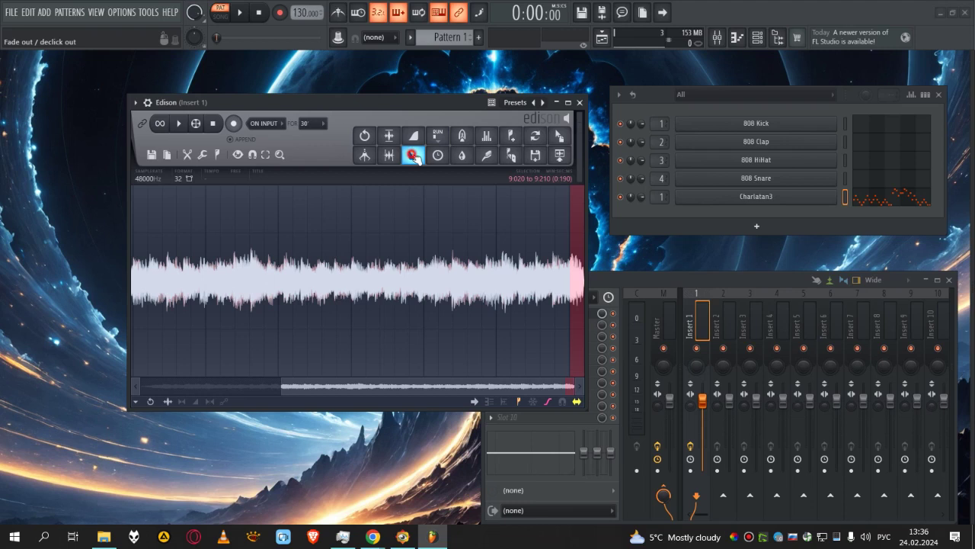
- Show the whole faded recording, clear the selection and play it back from the start
scroll(417, 395, "up", 5)
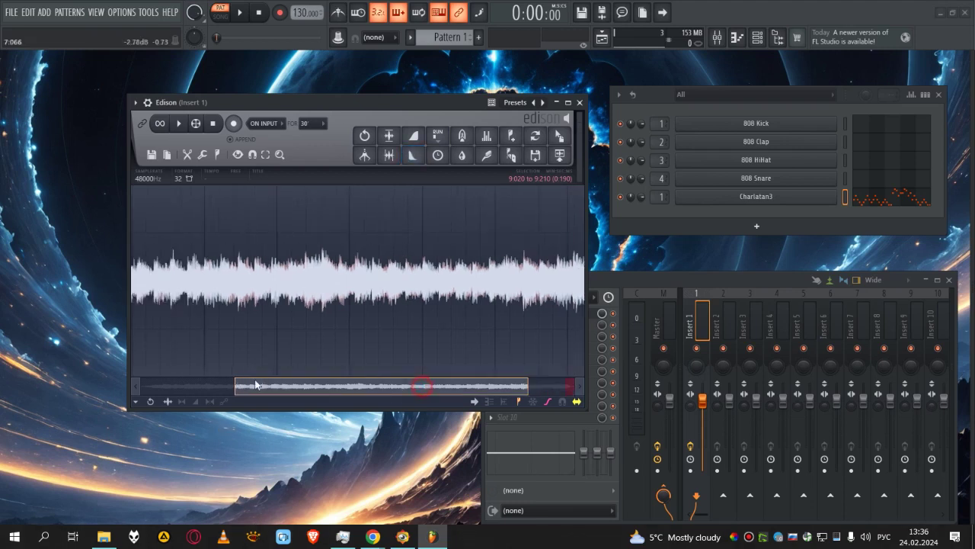
scroll(382, 276, "down", 2)
scroll(382, 280, "down", 3)
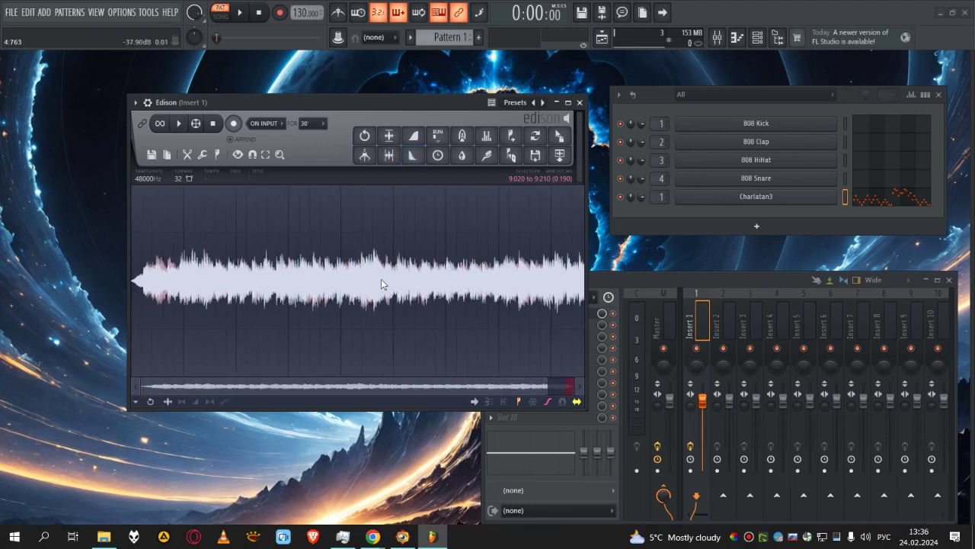
left_click(419, 298)
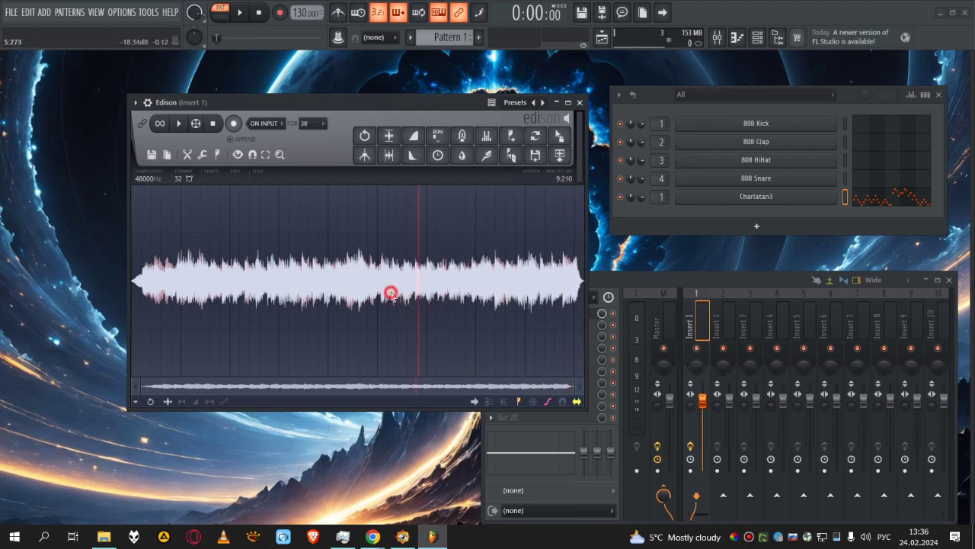
left_click_drag(135, 226, 76, 247)
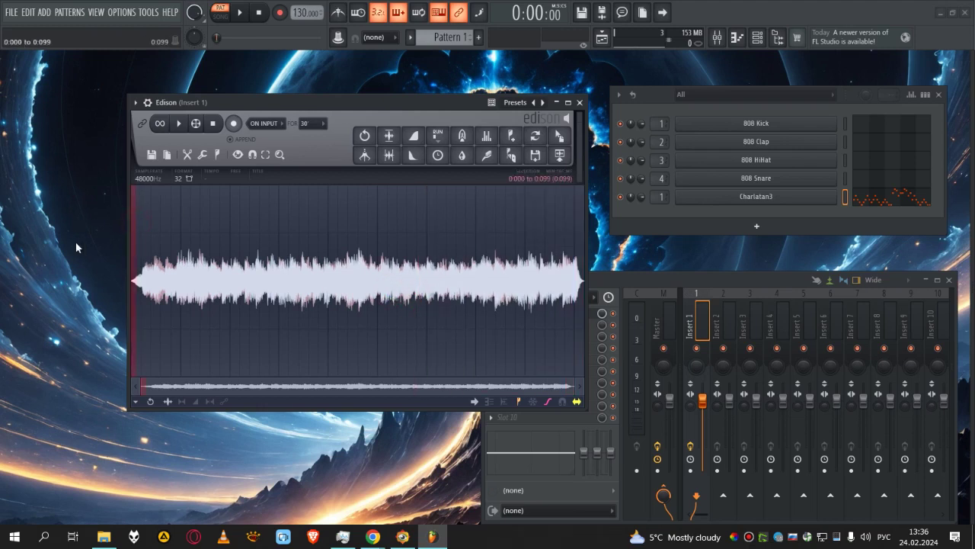
left_click(135, 236)
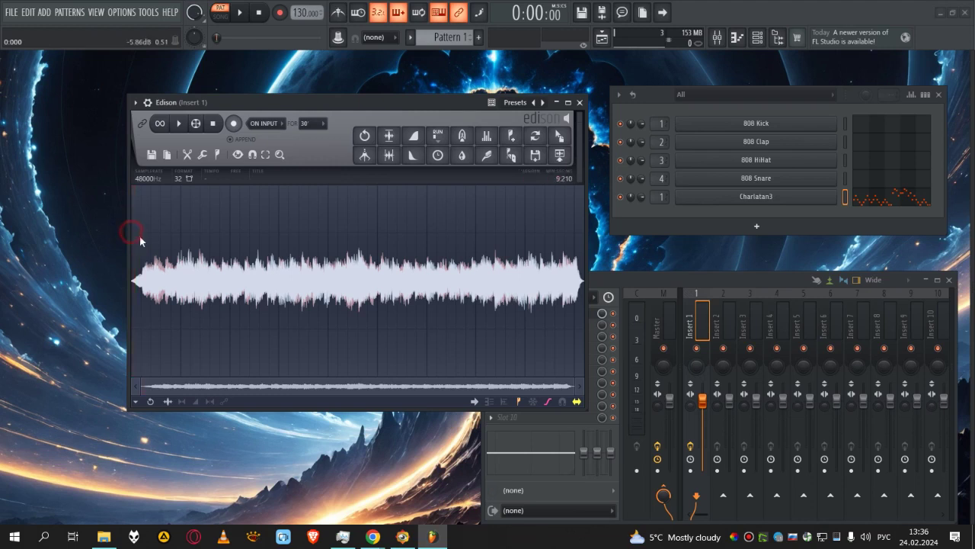
key("space")
- Reposition the Edison and mixer windows side by side so they no longer cover each other
left_click_drag(448, 98, 393, 82)
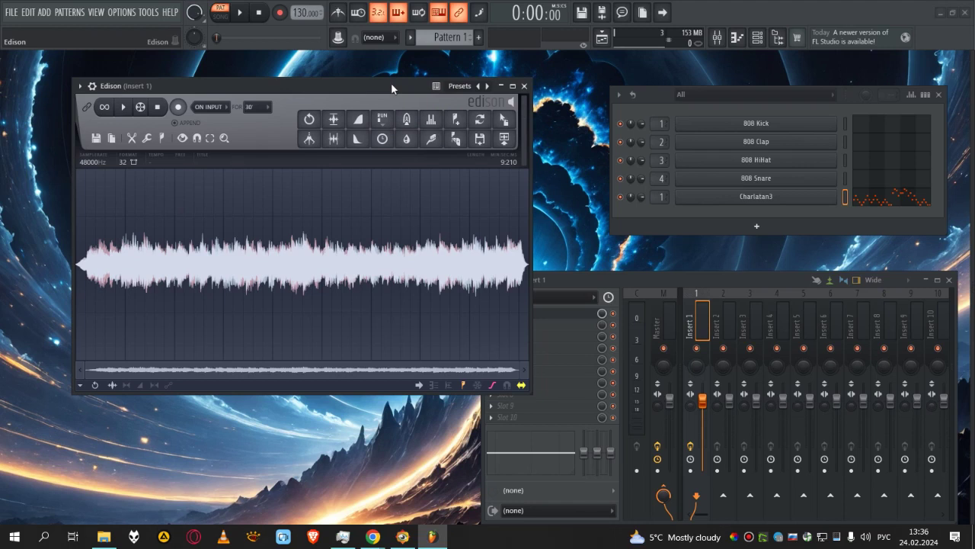
left_click(702, 277)
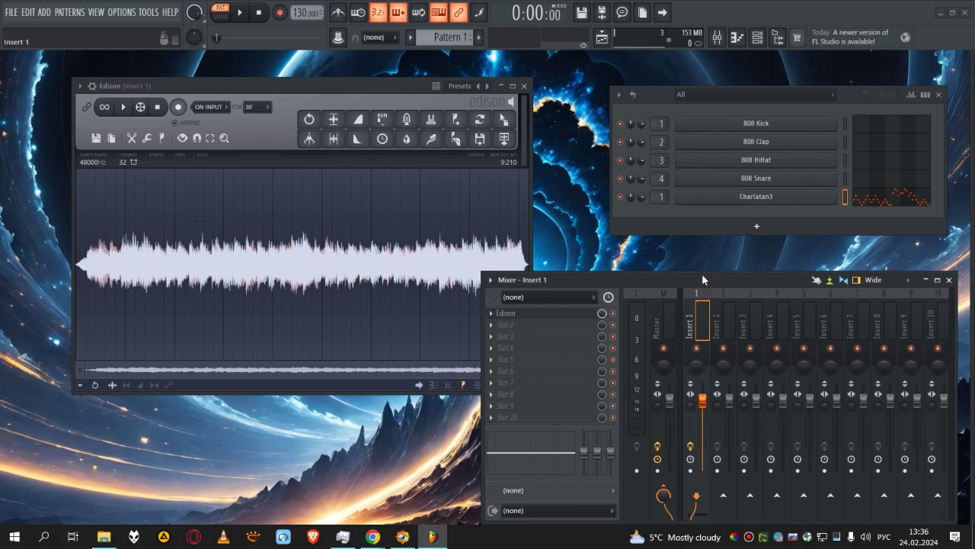
left_click_drag(393, 92, 369, 85)
left_click_drag(670, 282, 680, 280)
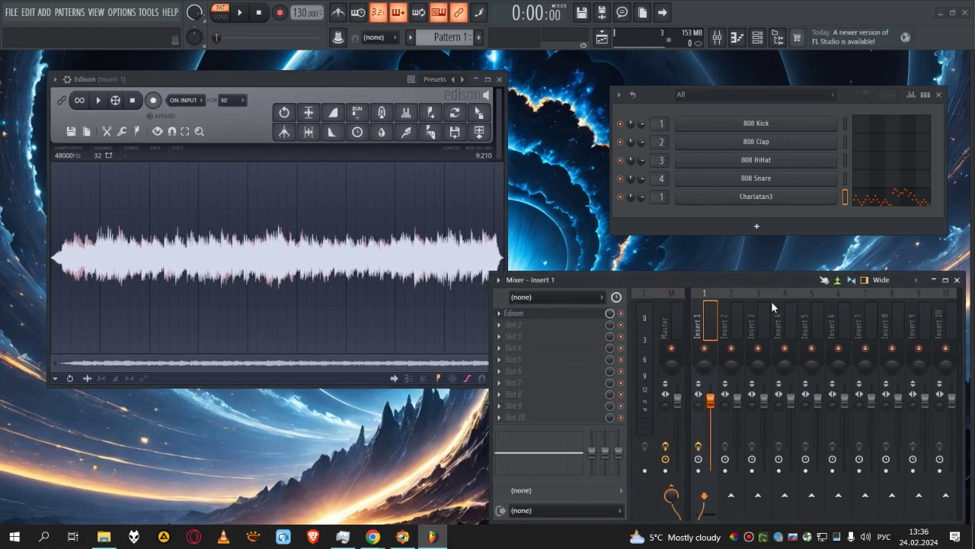
left_click(668, 277)
left_click_drag(669, 279, 673, 280)
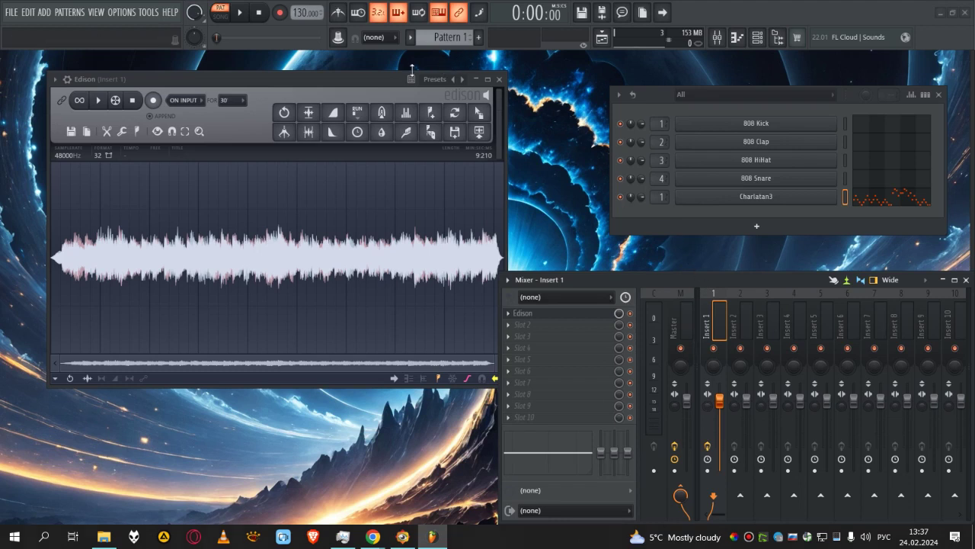
- Apply Blur to the whole recording with a near-maximum Amount and the Mix at full
left_click(383, 132)
left_click_drag(701, 164, 695, 92)
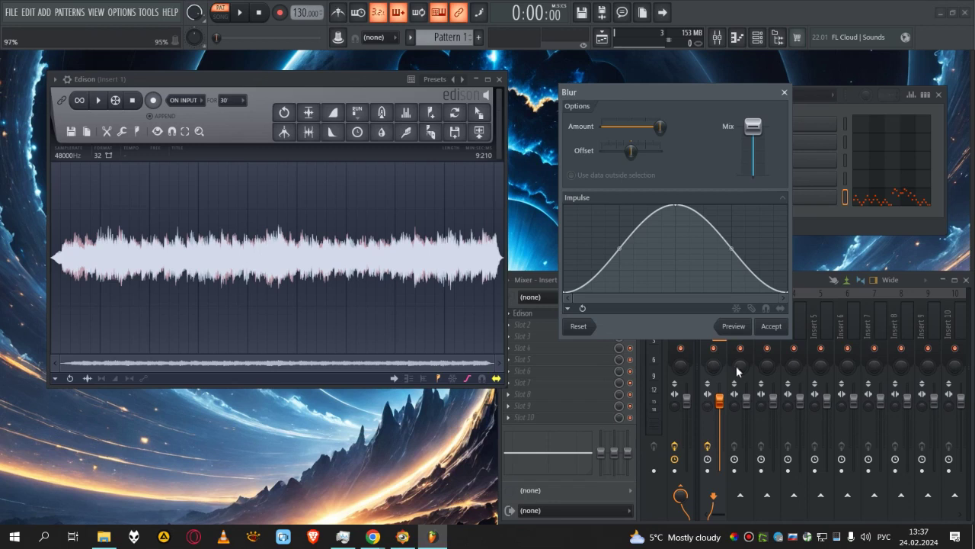
left_click(774, 325)
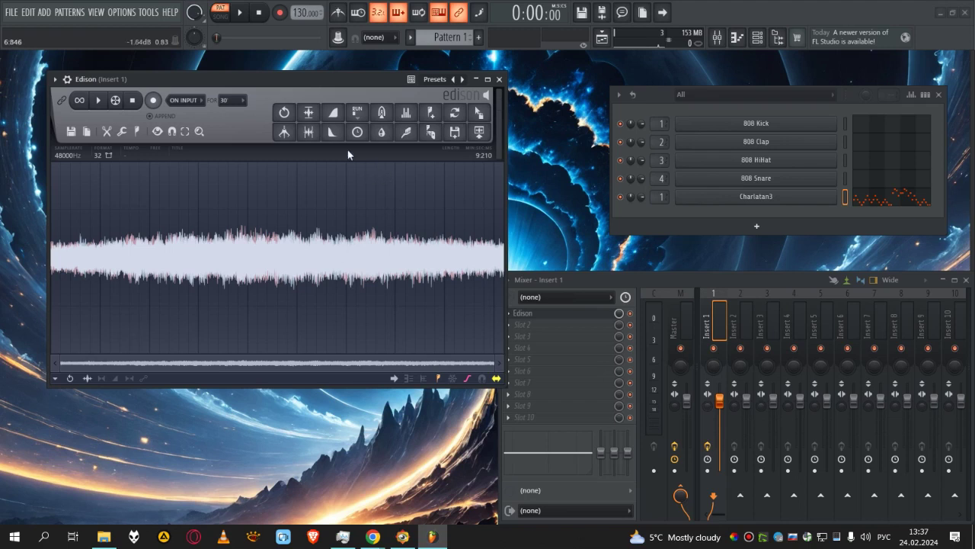
- Normalize the blurred recording and play it back in Edison
left_click(310, 113)
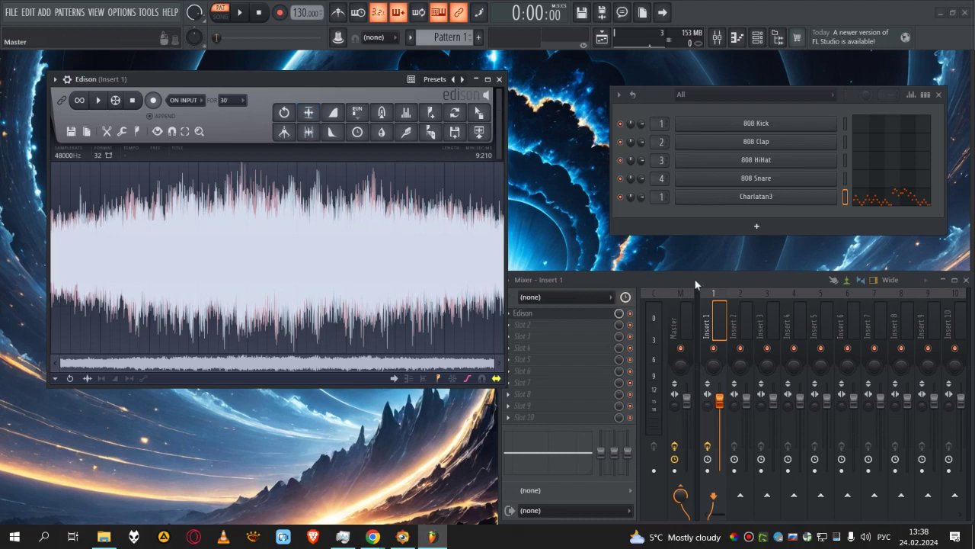
left_click(99, 102)
- Move Edison aside, show the Playlist and place Edison's processed recording on Track 1 starting at bar 1
left_click_drag(655, 277, 670, 285)
left_click_drag(368, 76, 745, 242)
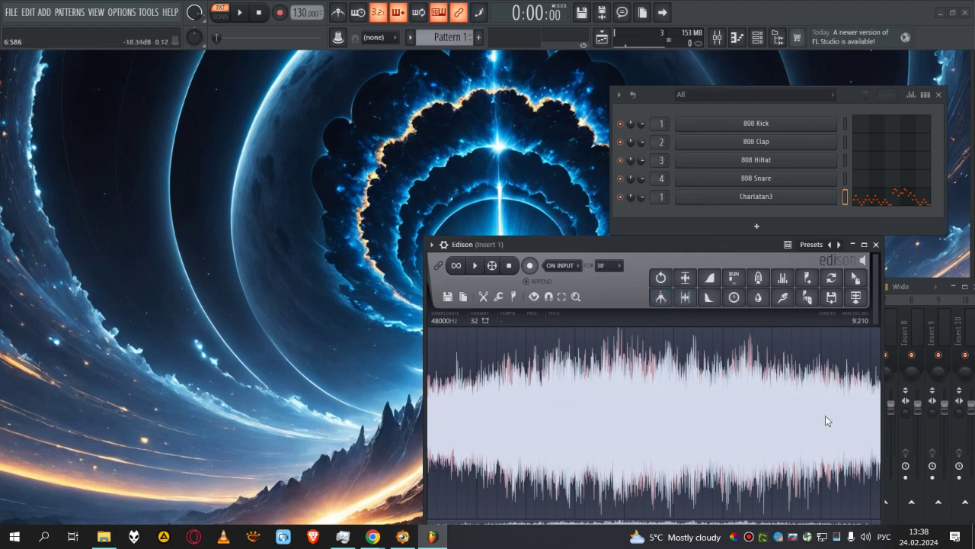
left_click(605, 38)
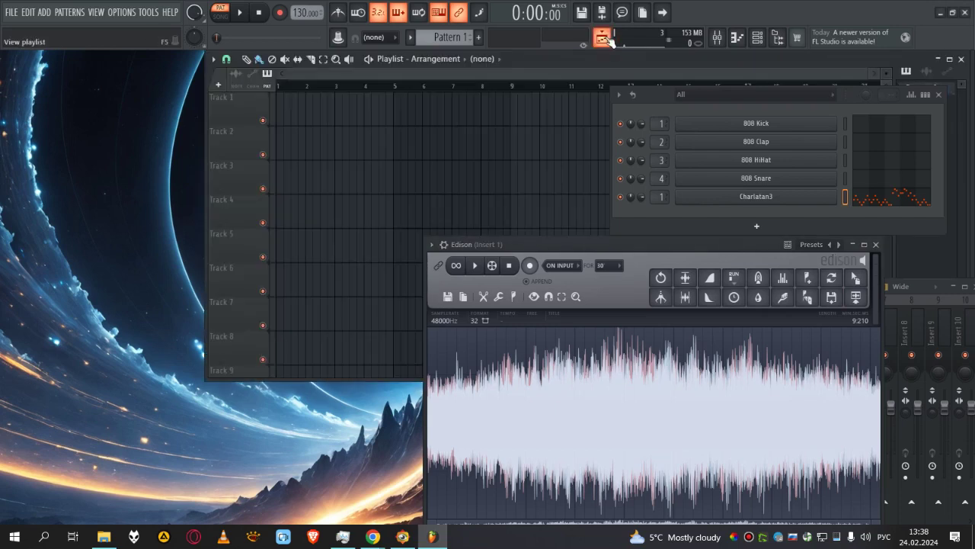
left_click(857, 279)
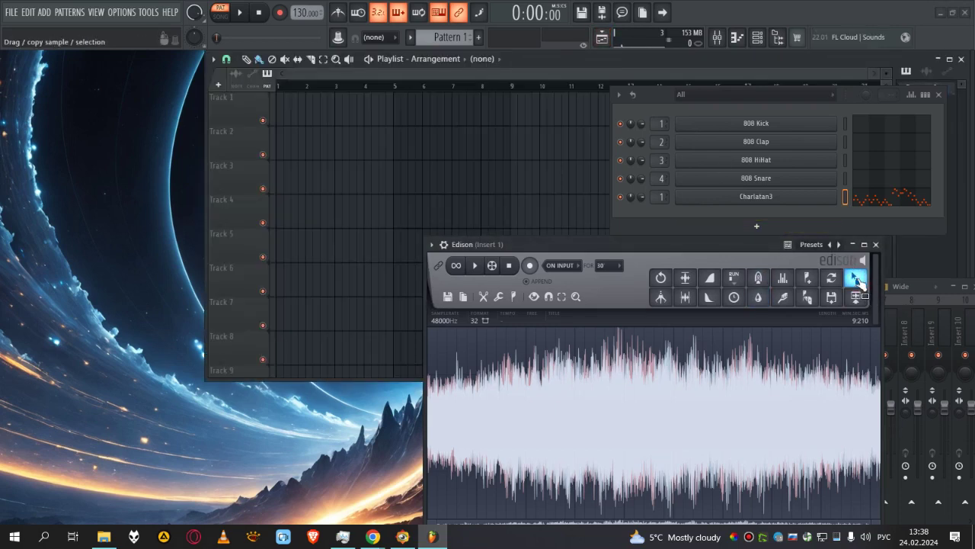
left_click_drag(857, 279, 278, 113)
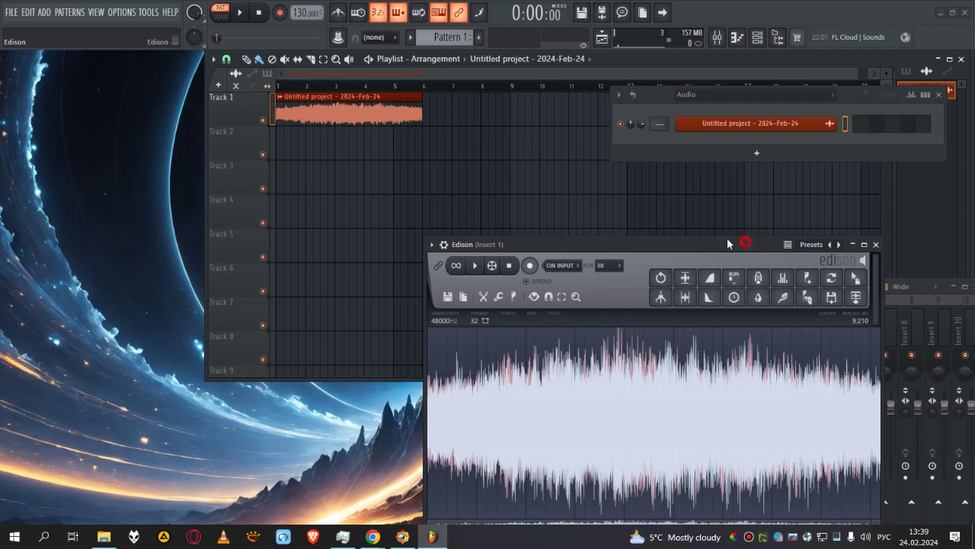
- Close the Edison window and switch playback from pattern to song mode
left_click_drag(745, 240, 519, 205)
left_click(650, 208)
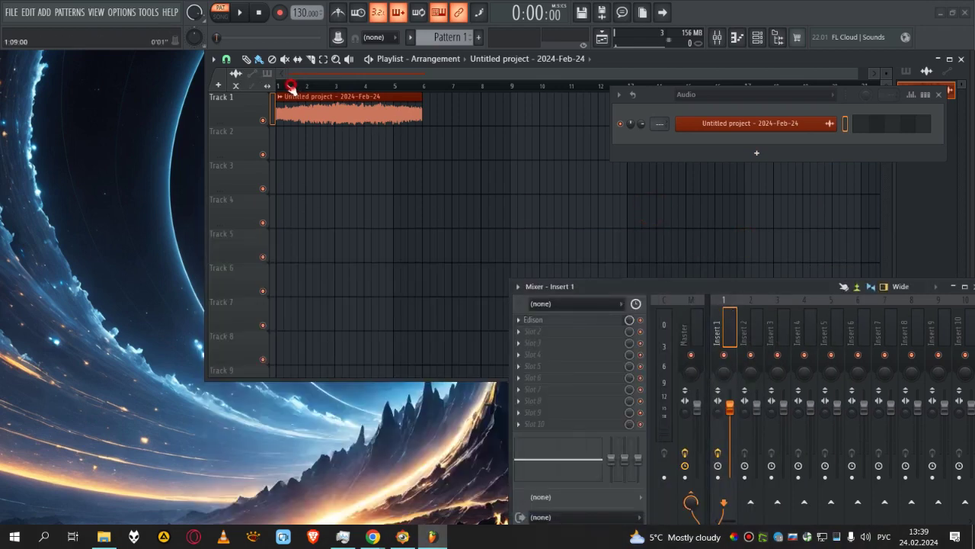
key("l")
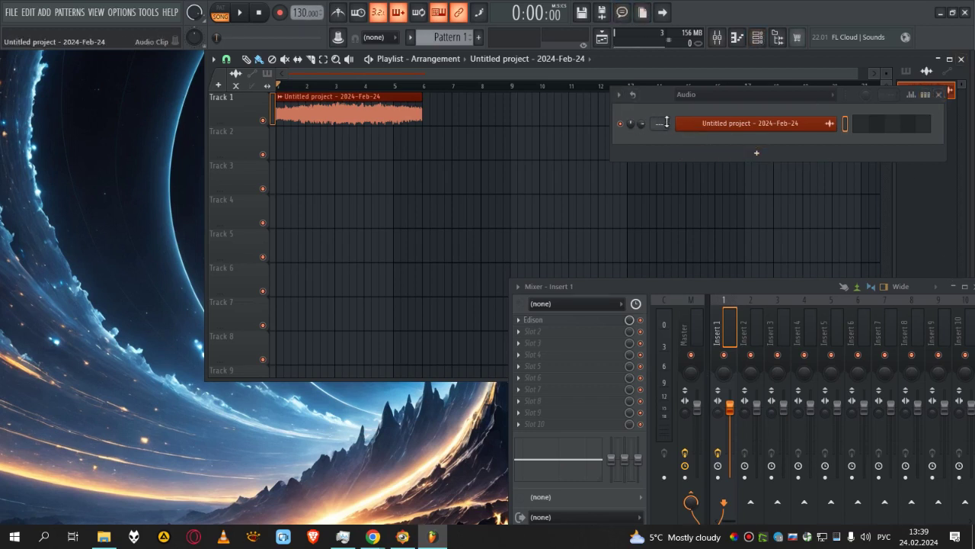
- Route the audio clip's channel to mixer track 1 and disable the Edison effect on Insert 1, closing the Channel rack
left_click_drag(660, 124, 659, 119)
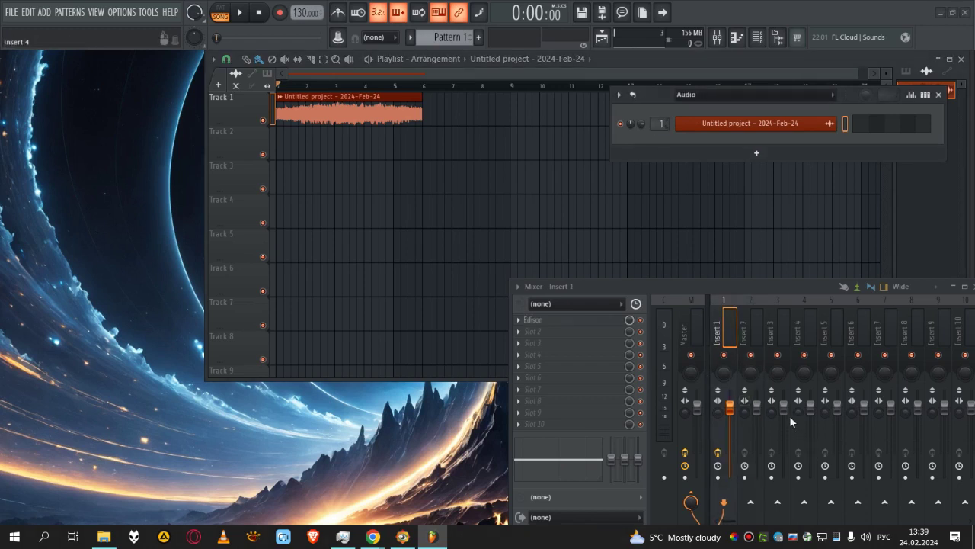
left_click(641, 320)
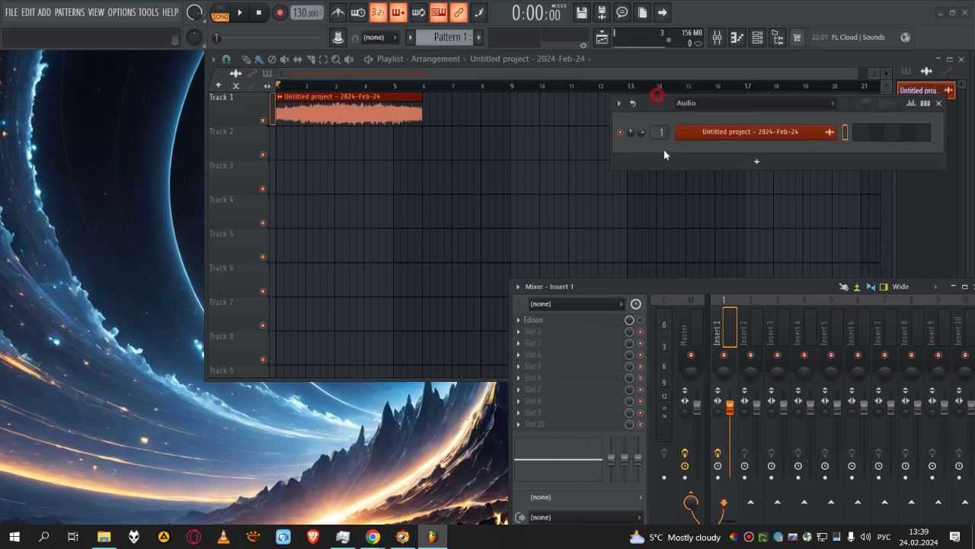
left_click_drag(660, 96, 688, 204)
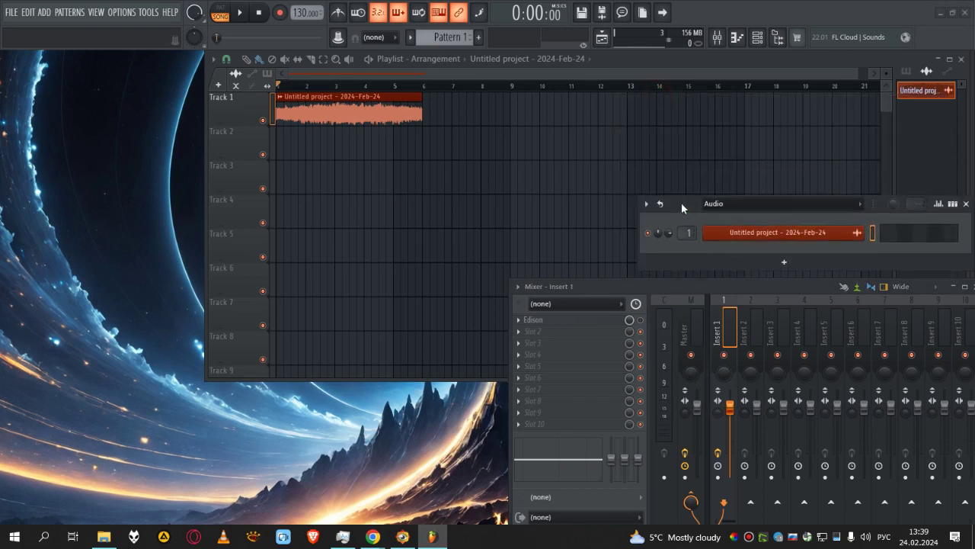
left_click(966, 202)
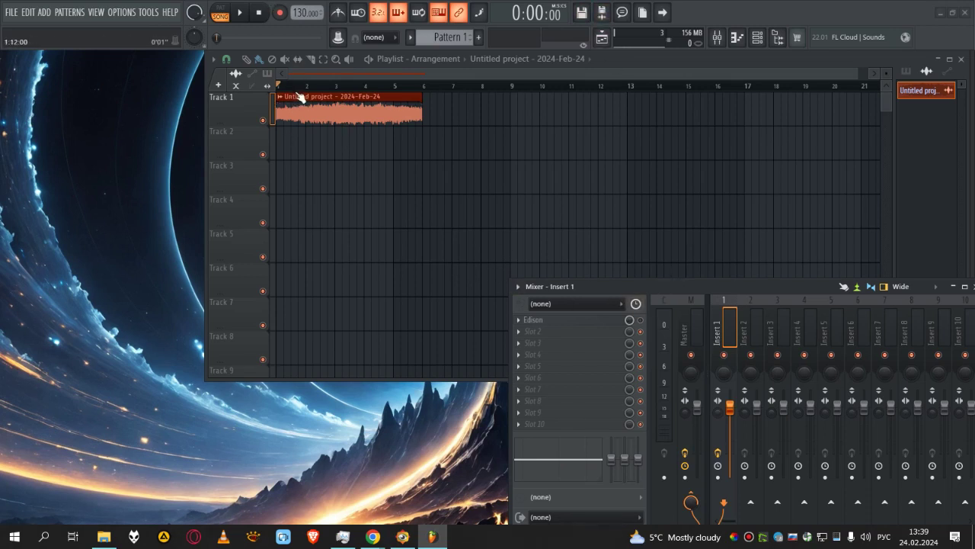
- Preview the start of the placed clip and create an automation clip for the Master track's volume
key("space")
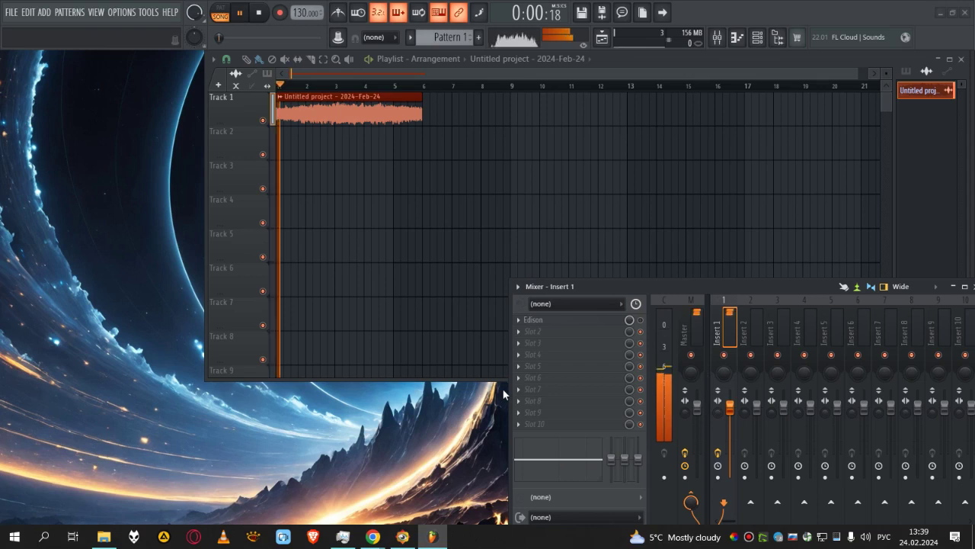
key("space")
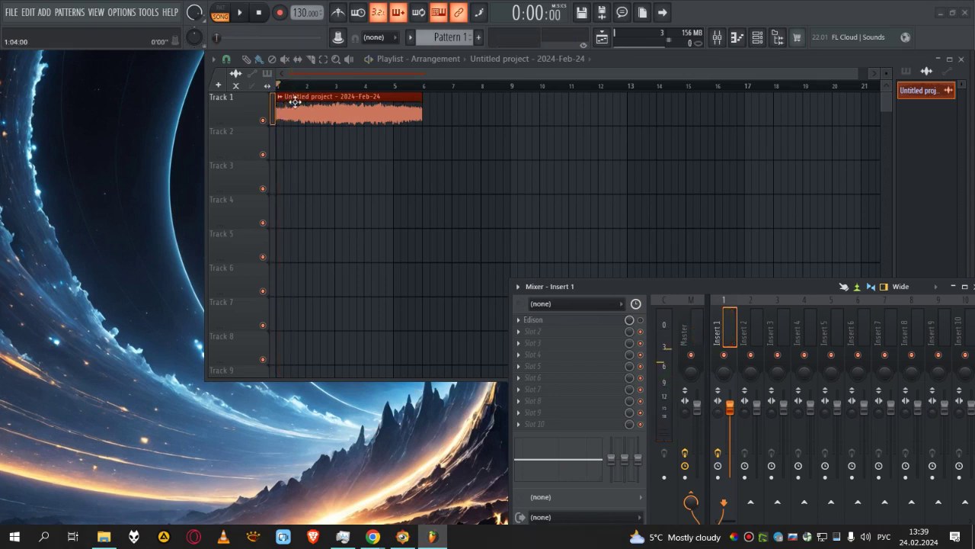
right_click(699, 406)
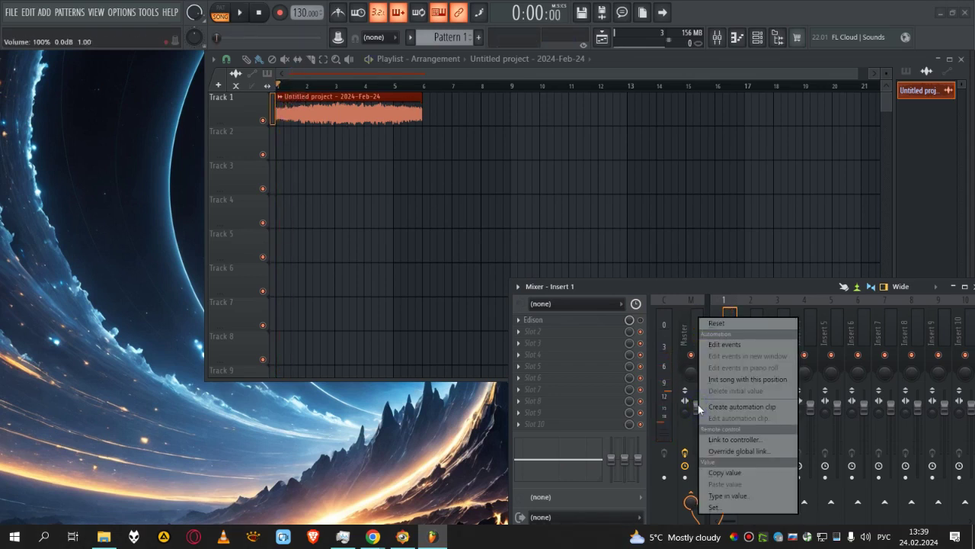
left_click(774, 406)
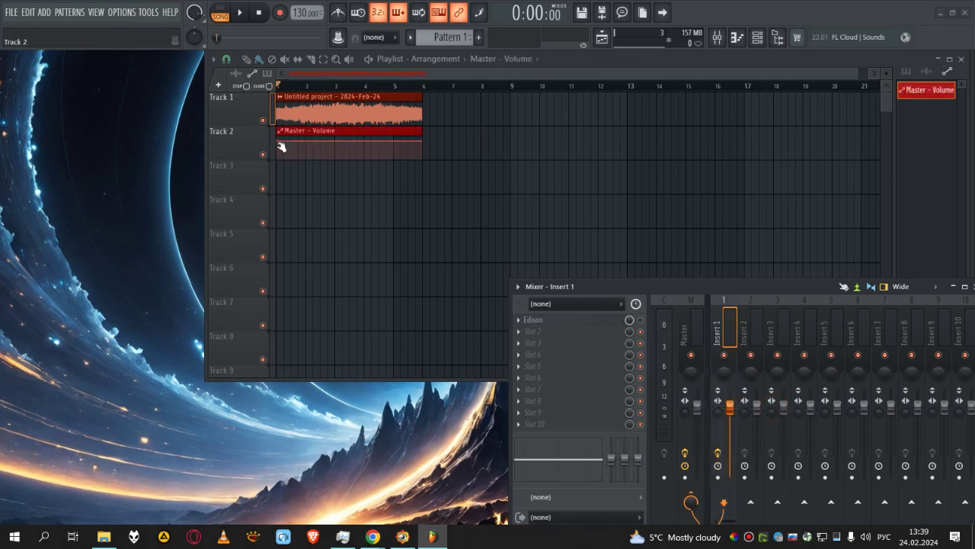
- Shape a short fade-in in the Master volume automation, from 0% at bar 1 to a new 74% point at 1:03:00
scroll(289, 150, "up", 5)
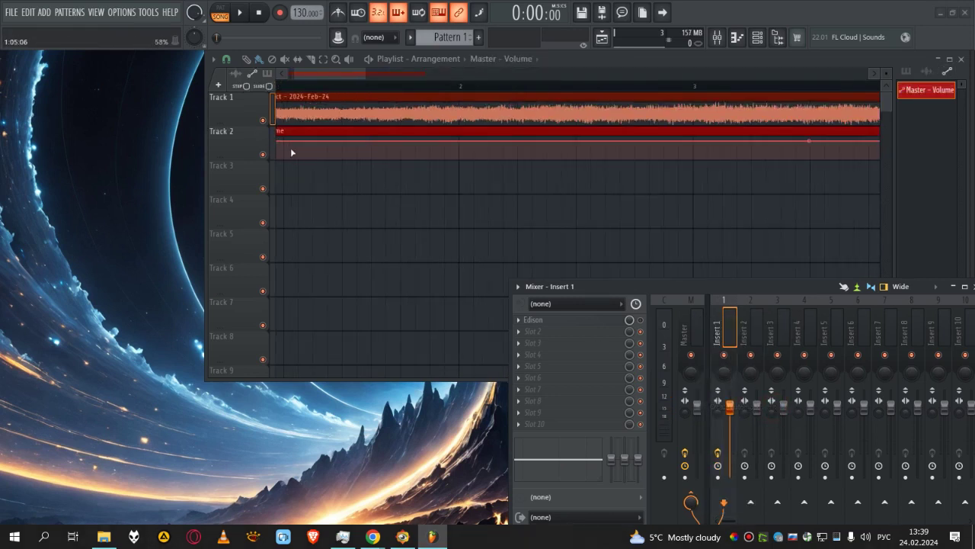
scroll(312, 156, "up", 2)
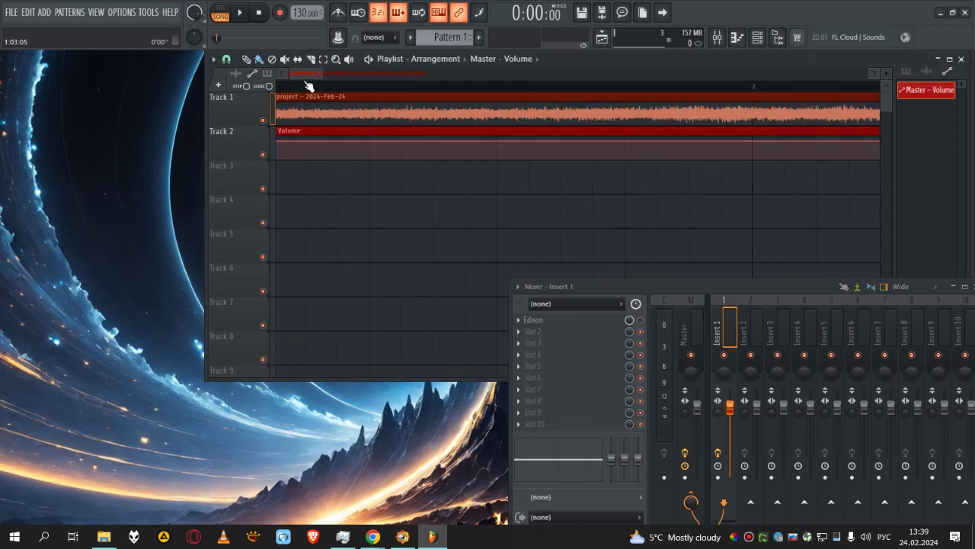
right_click(339, 143)
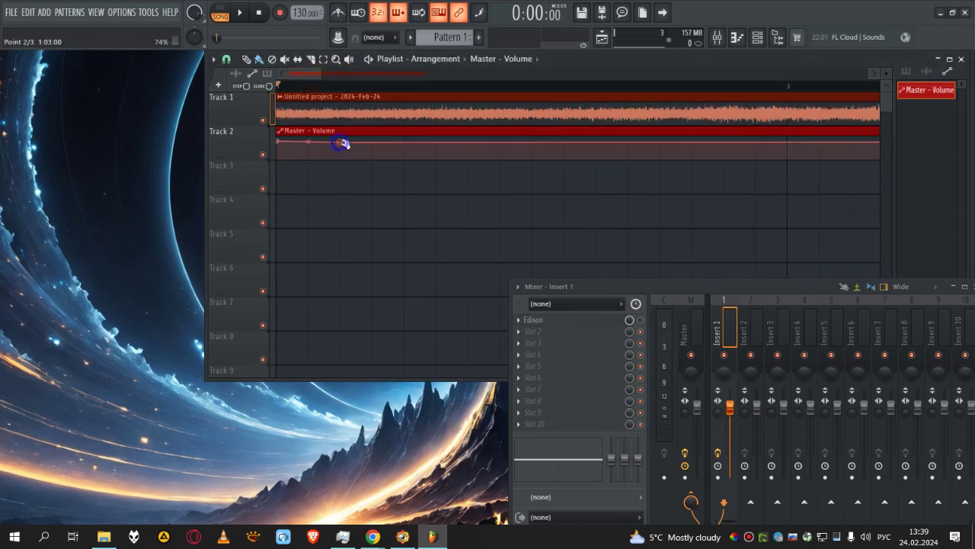
left_click_drag(281, 143, 269, 181)
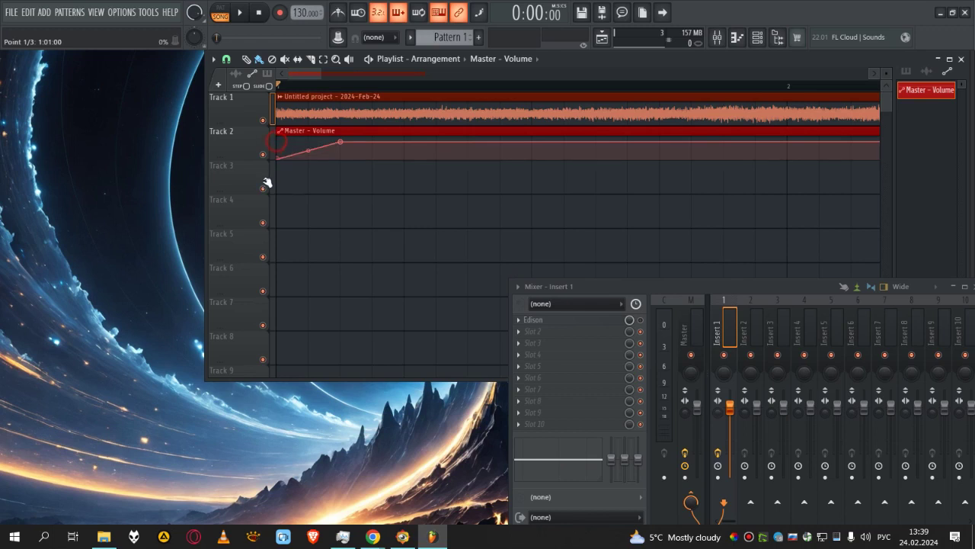
scroll(414, 222, "down", 4)
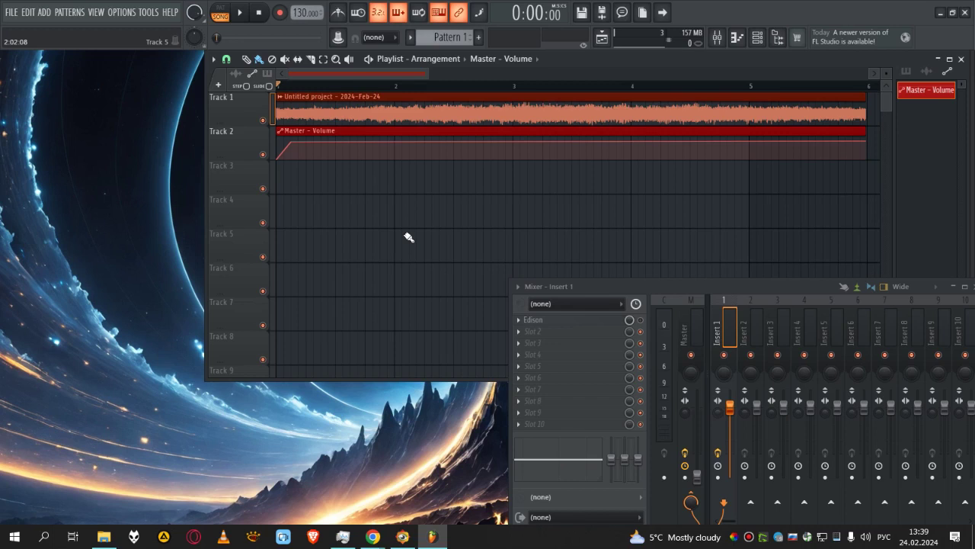
- Preview the short fade-in, extend its end point to 1:09:00 and play it again
key("space")
key("space")
key("space")
key("space")
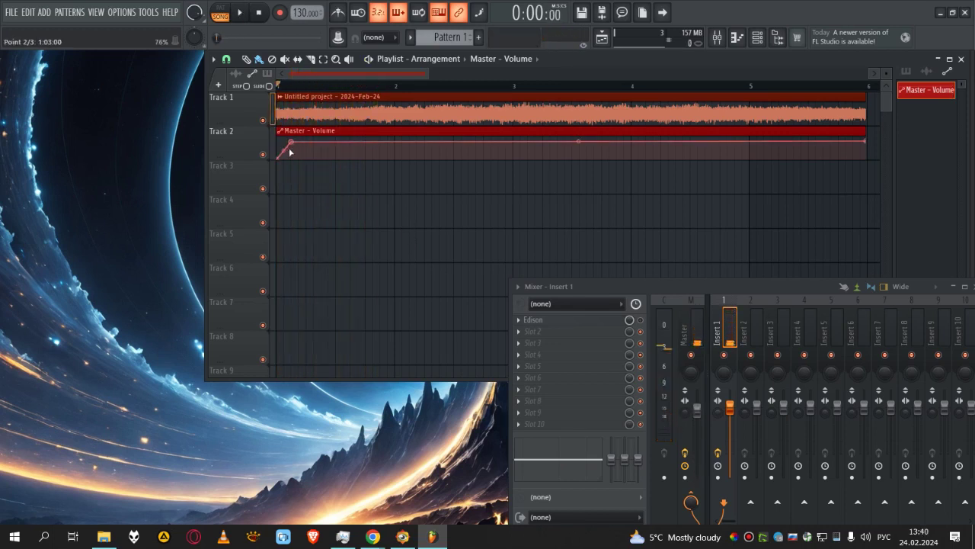
left_click_drag(288, 143, 337, 144)
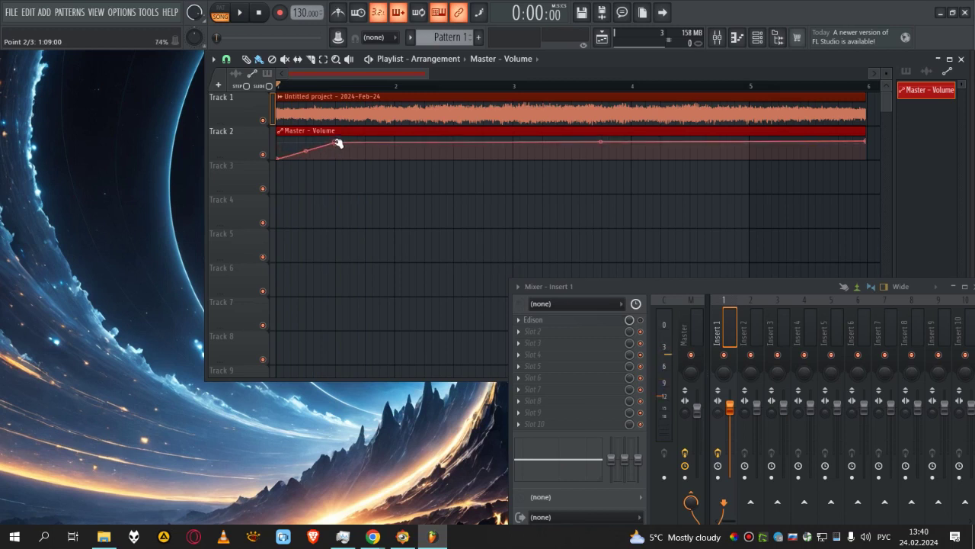
key("space")
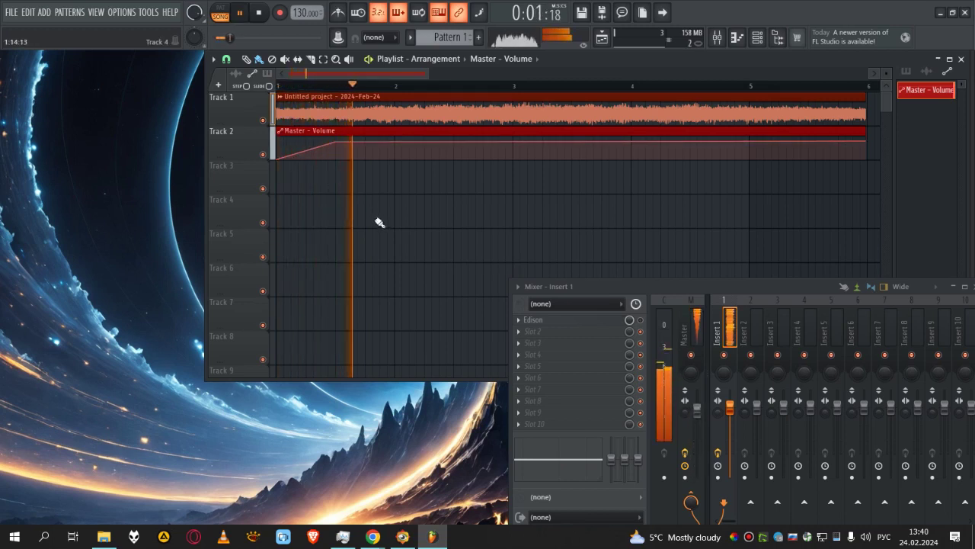
key("space")
- Extend the fade-in's end point to 2:01:00 at 76% and play the arrangement through the clip
left_click_drag(337, 143, 397, 144)
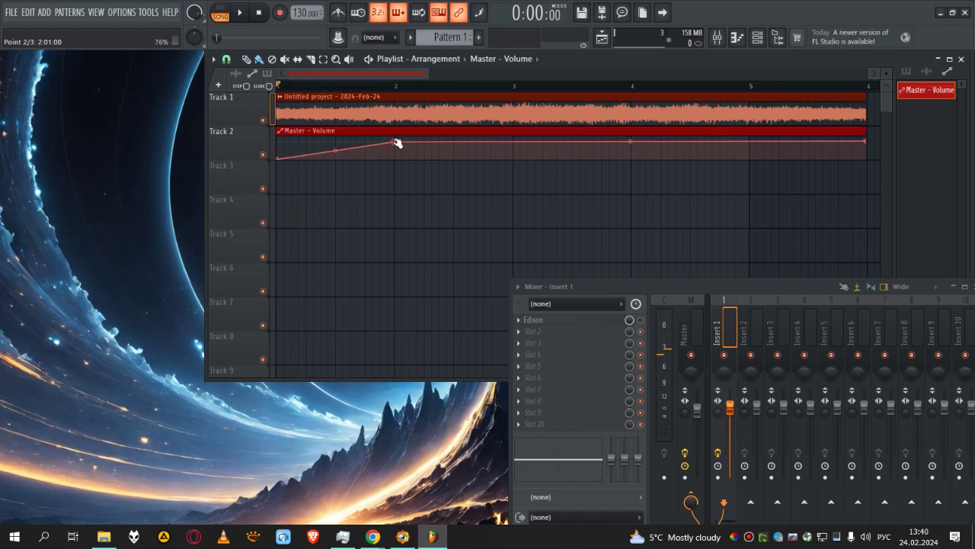
key("space")
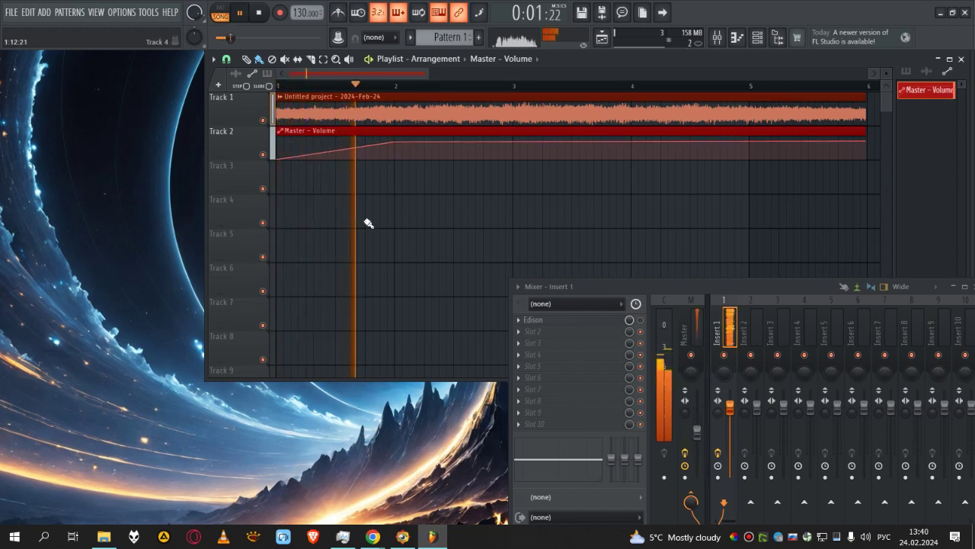
scroll(579, 169, "down", 3)
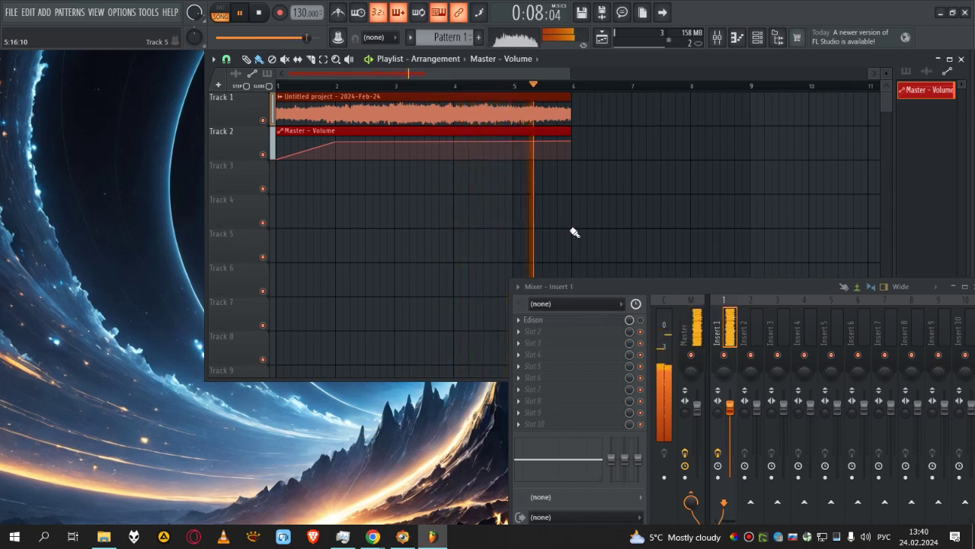
key("space")
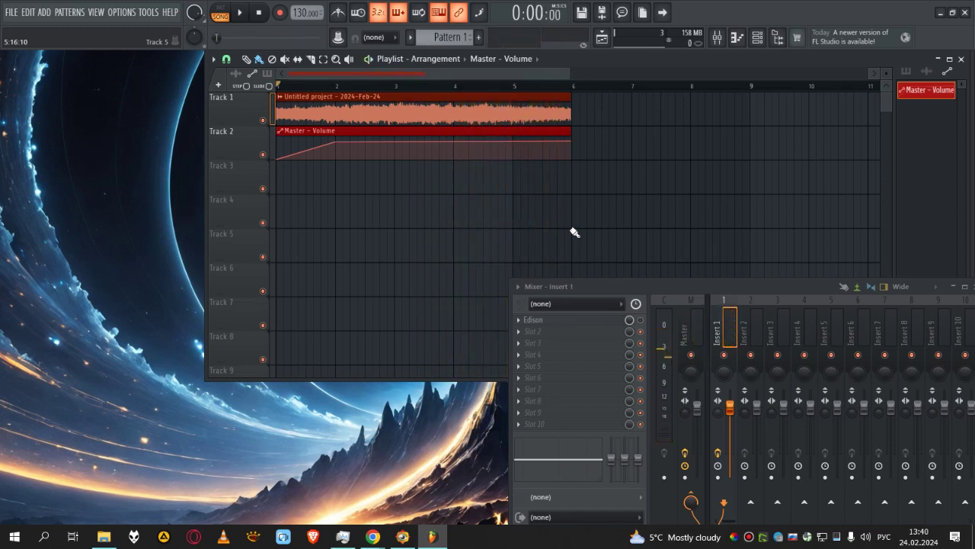
- Stretch the audio clip on Track 1 so that it ends at bar 11 and play back the result
scroll(431, 224, "down", 3)
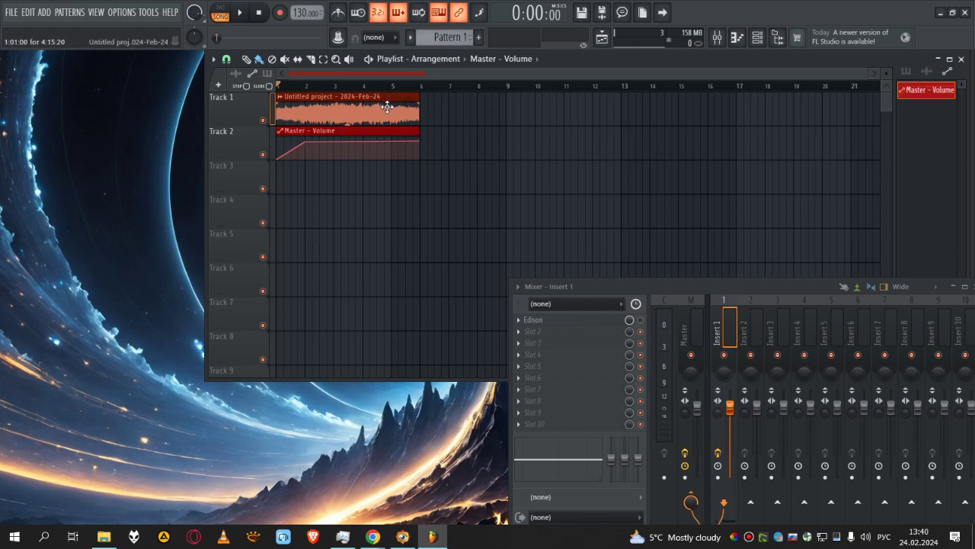
left_click(312, 99)
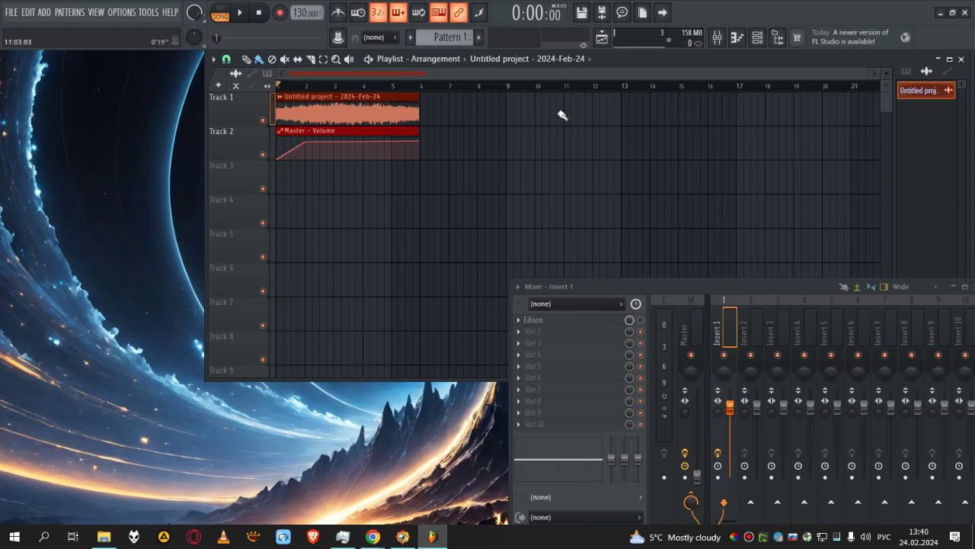
left_click_drag(418, 96, 563, 98)
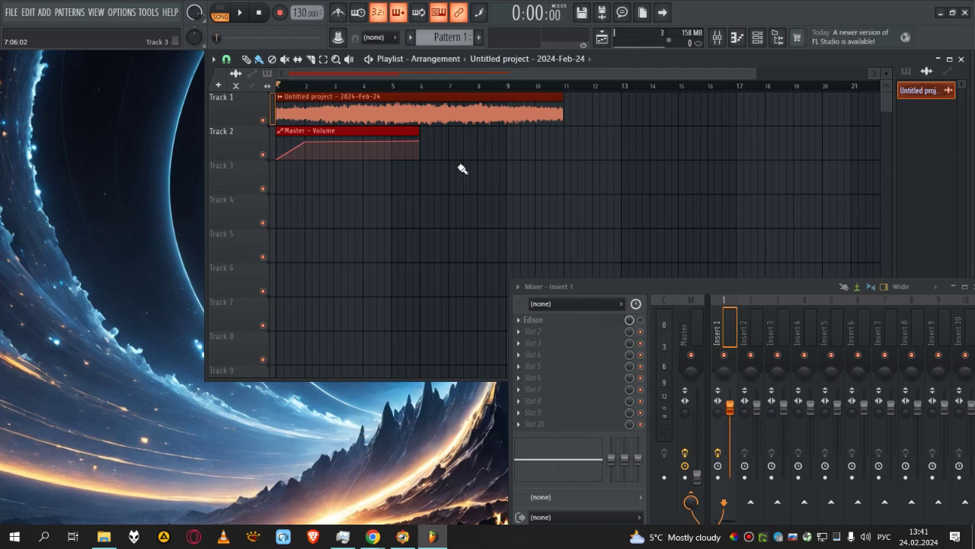
key("space")
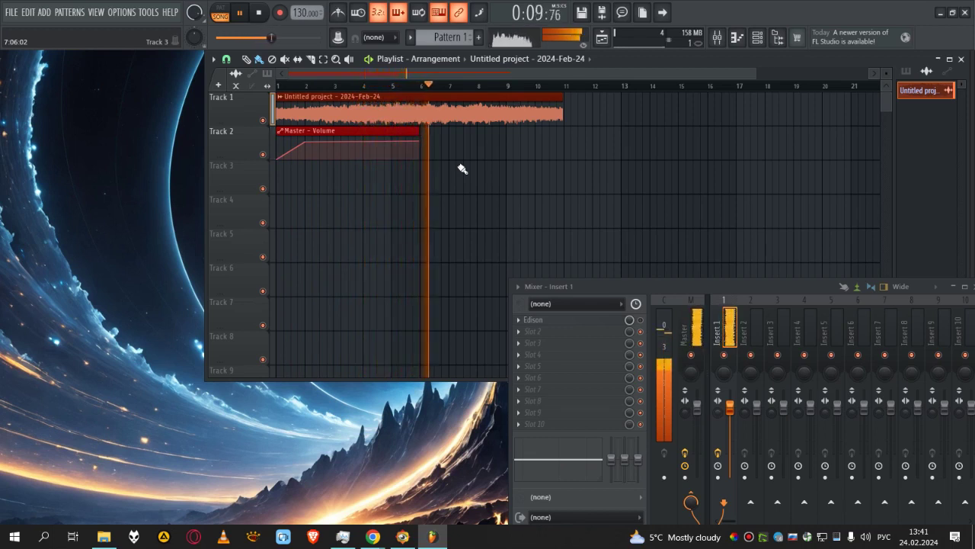
key("space")
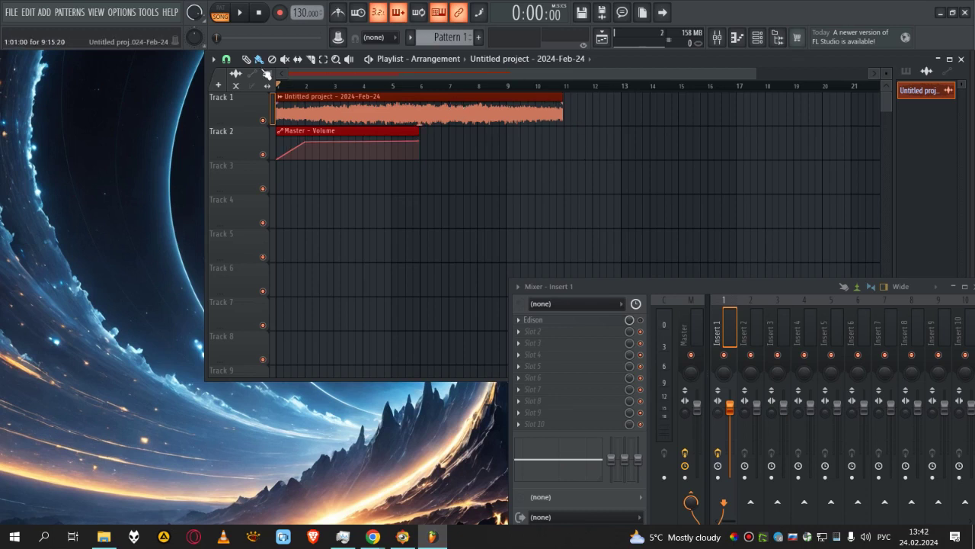
key("space")
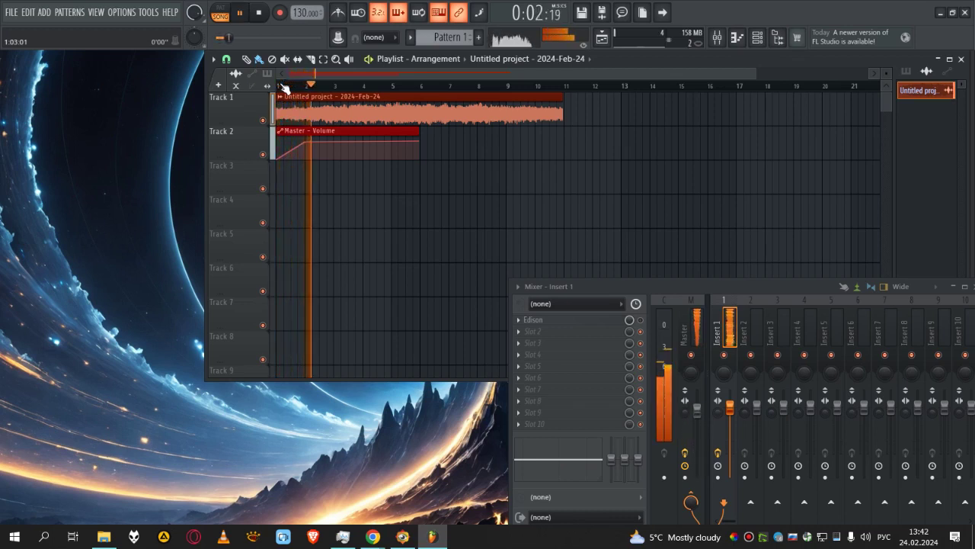
key("space")
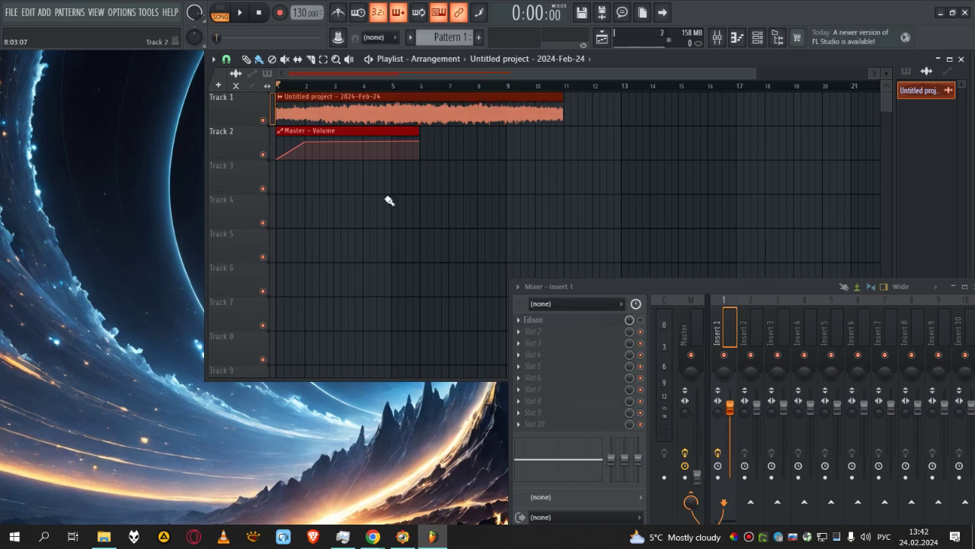
- Place a copy of the audio clip at bar 1 on Track 3 and make it unique
left_click(278, 175)
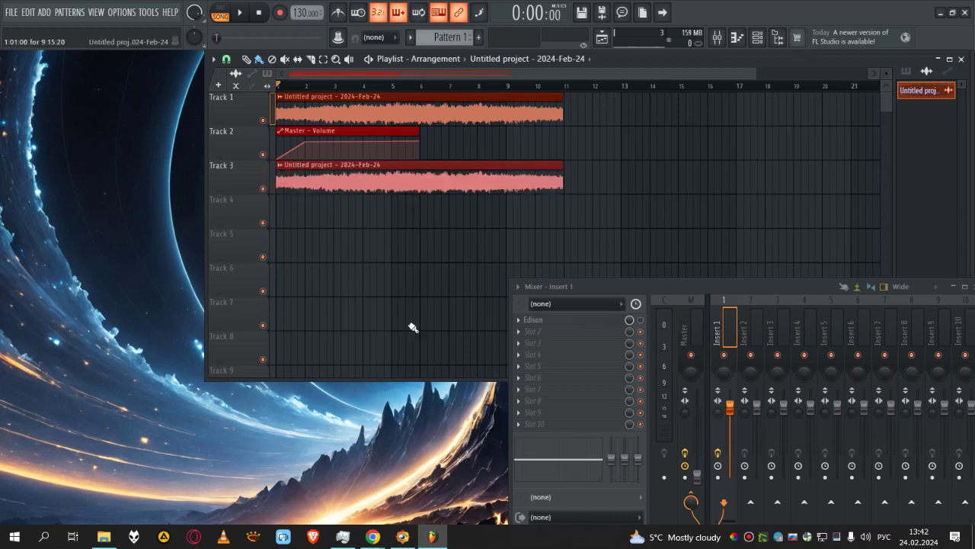
left_click(280, 169)
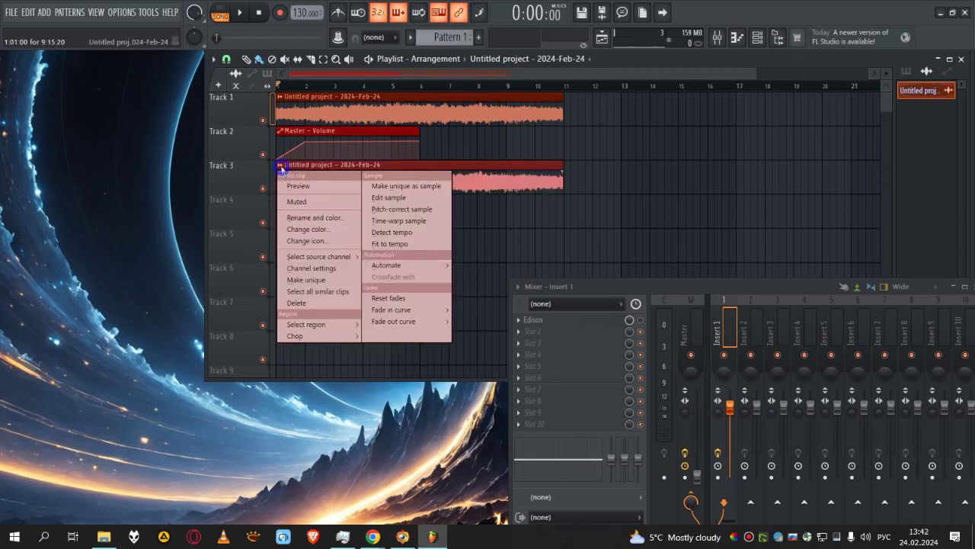
left_click(328, 280)
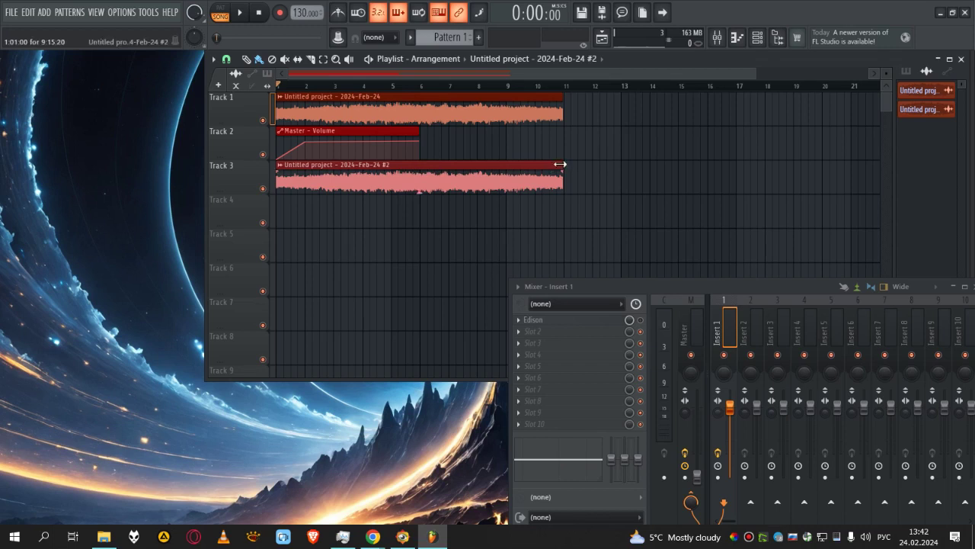
- Compress the unique clip on Track 3 so that it ends at bar 6 and play back the layered result
left_click_drag(560, 165, 420, 175)
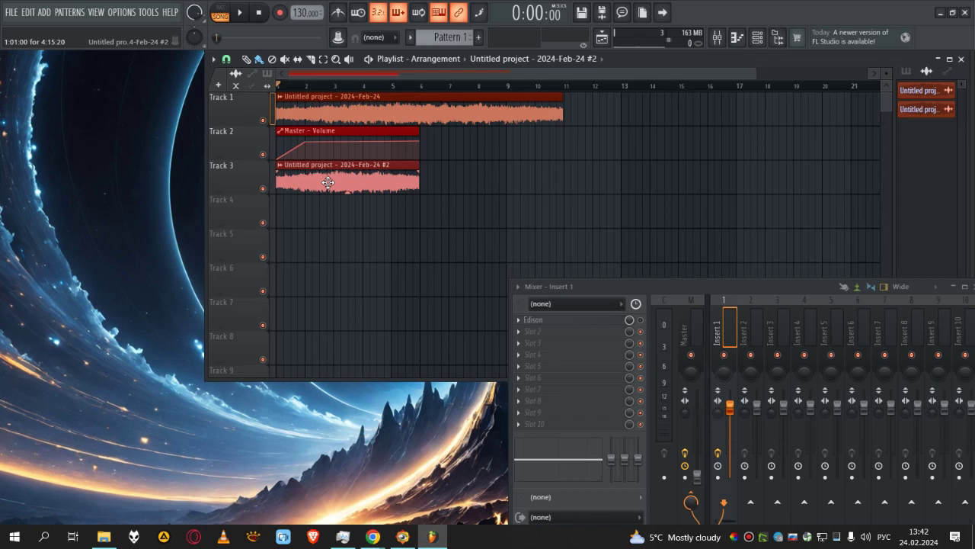
key("space")
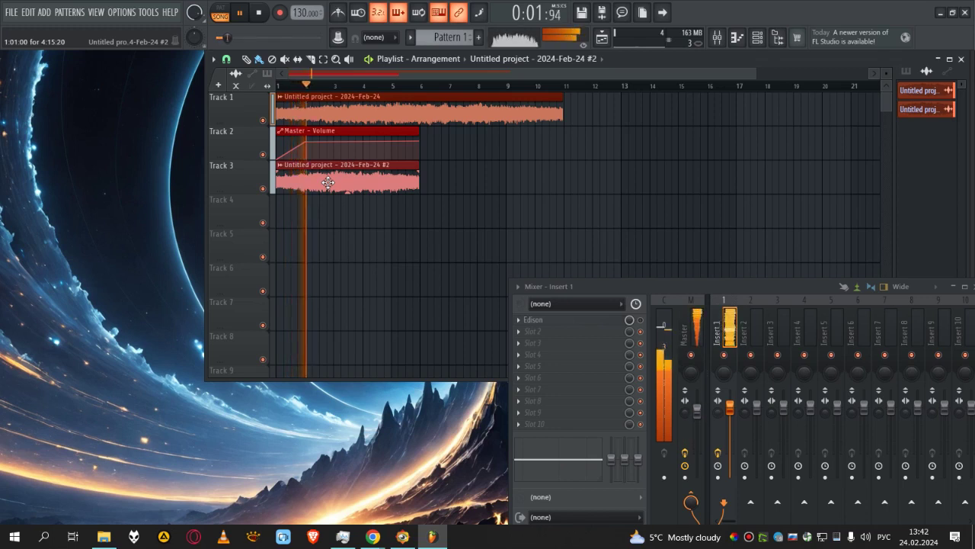
key("space")
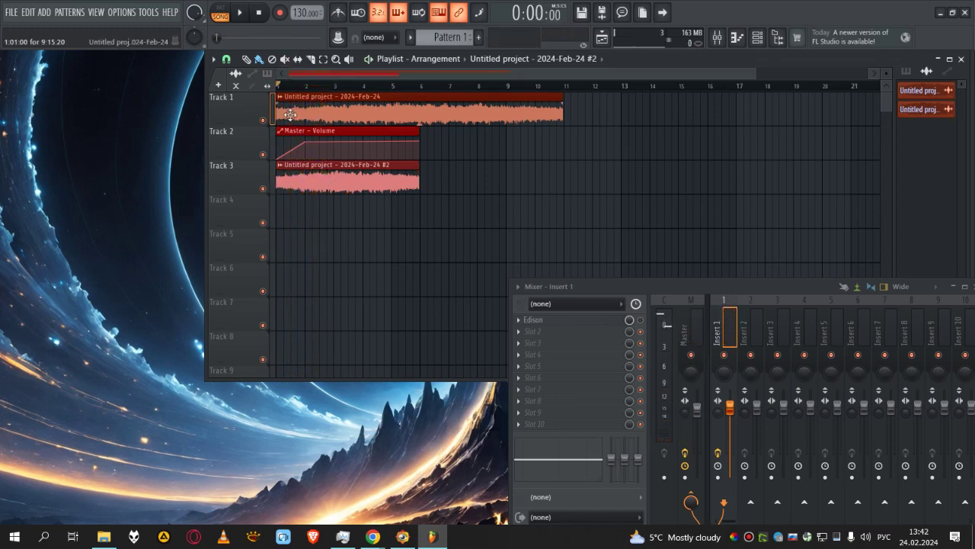
- Route the Track 3 clip's channel to mixer track 2 in its channel settings and close them
left_click(279, 166)
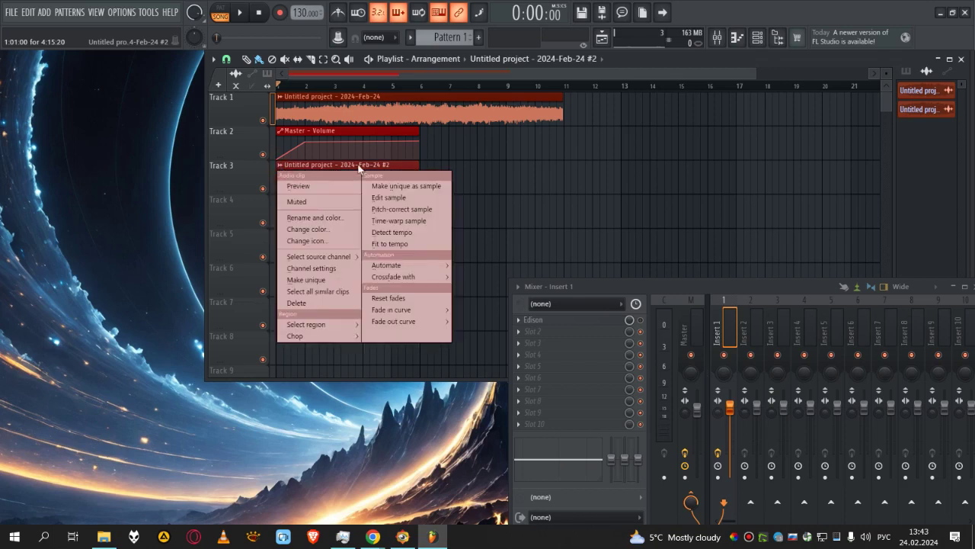
left_click(310, 268)
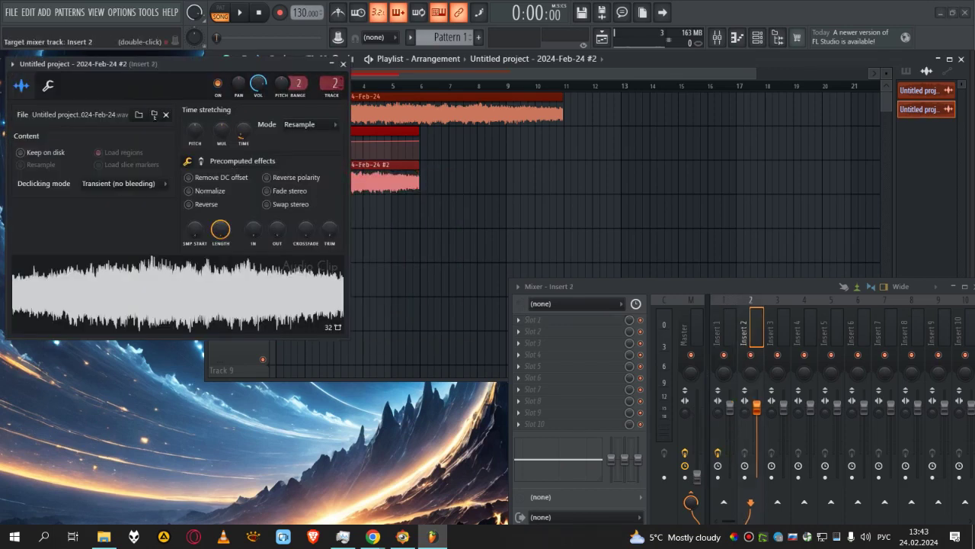
left_click(343, 64)
- Rename mixer track Insert 1 as LOW
left_click(713, 325)
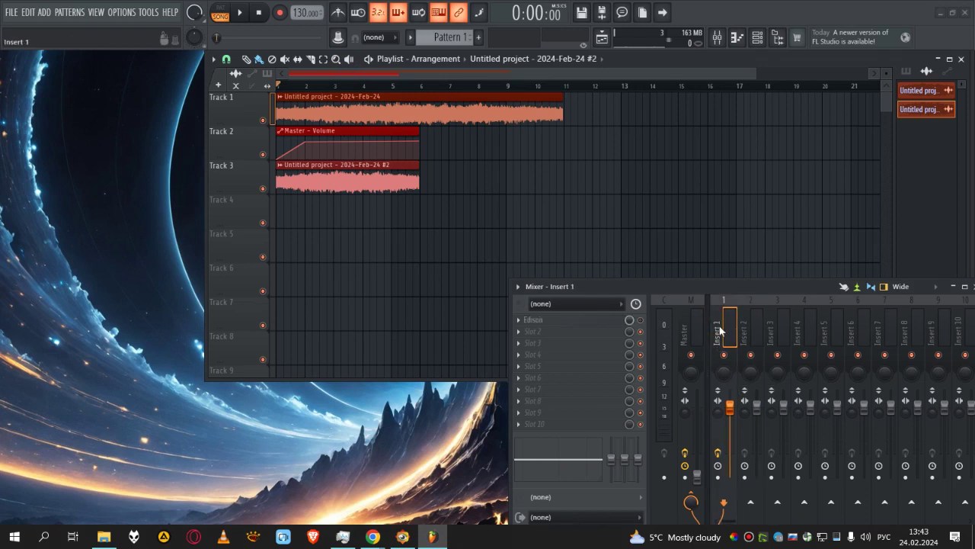
double_click(720, 329)
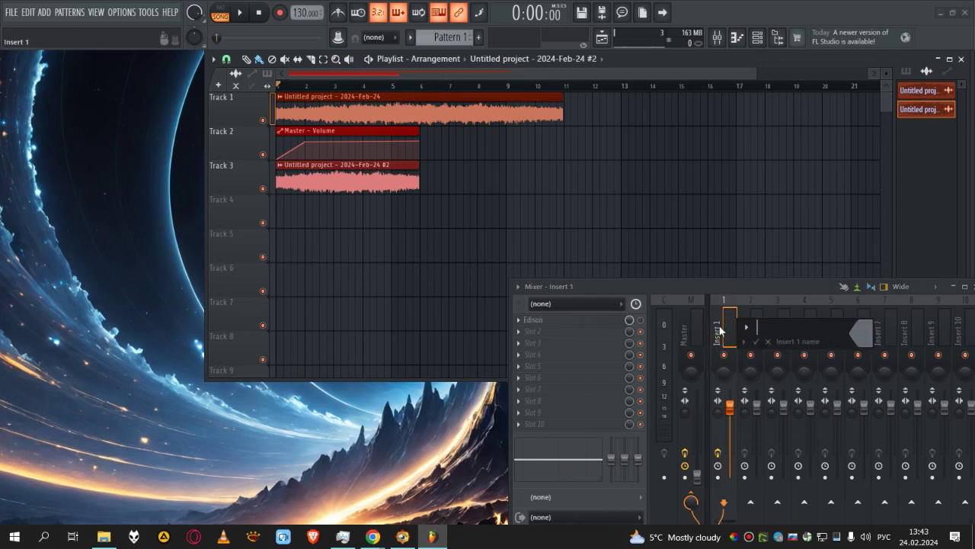
type("Д")
key("BackSpace")
key("alt+shift")
type("LOW")
key("Return")
- Rename mixer track Insert 2 as HIGH and play the arrangement through past bar 8
left_click(751, 323)
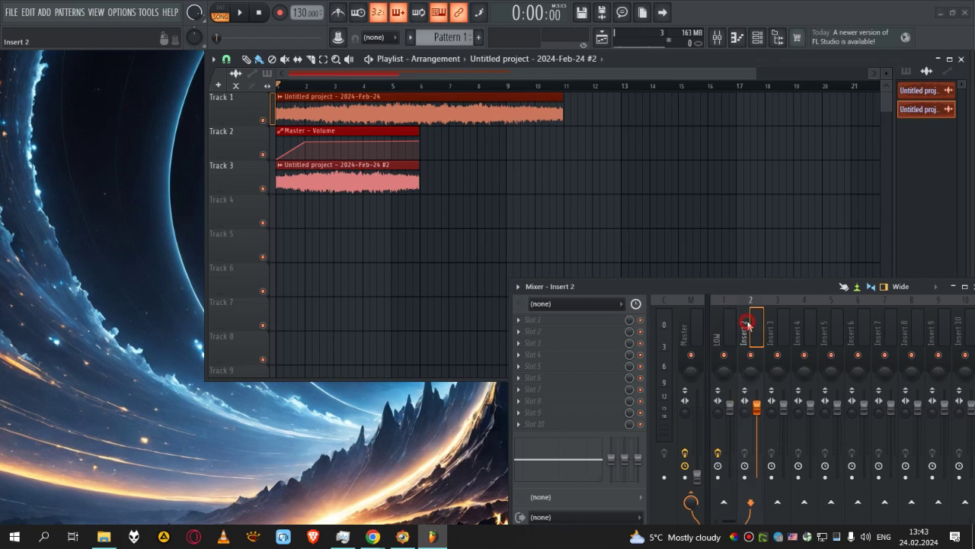
double_click(747, 326)
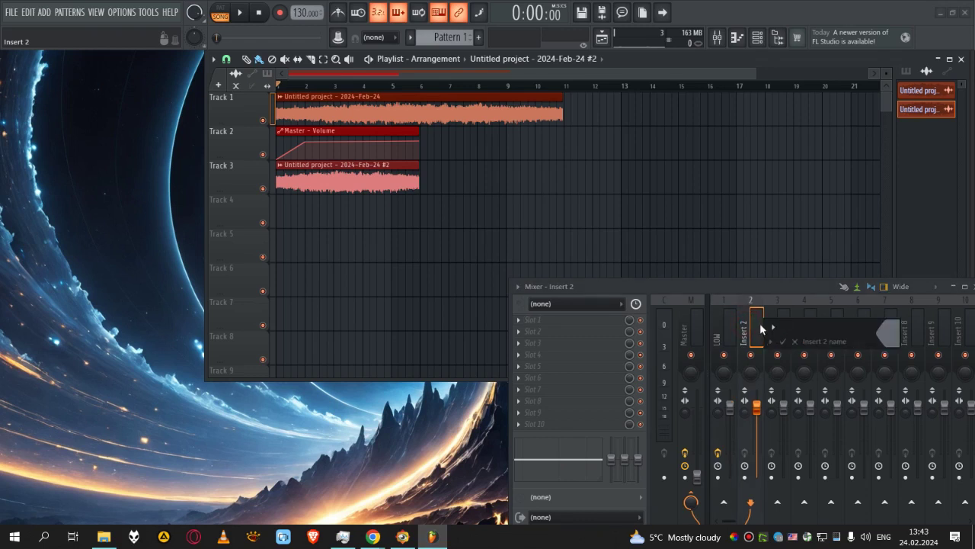
type("HIGH")
key("Return")
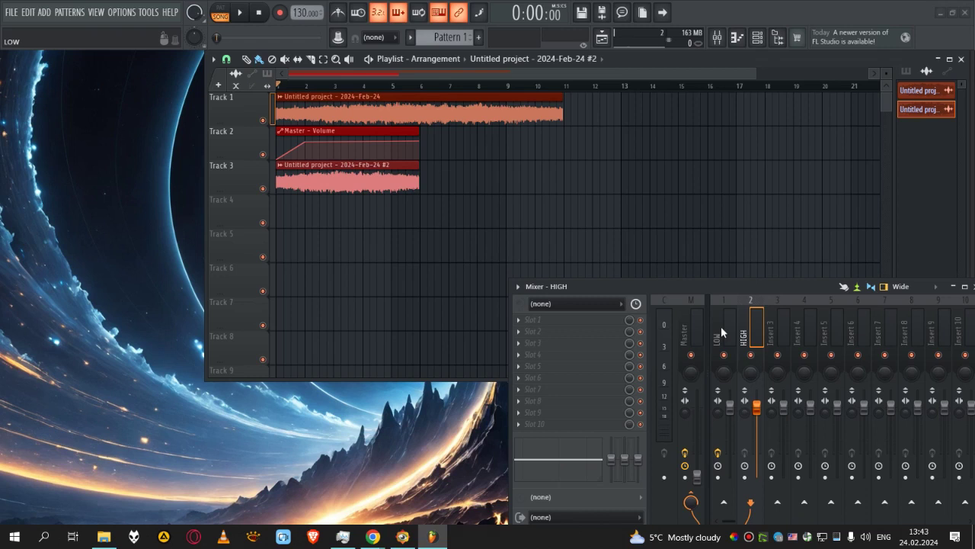
key("space")
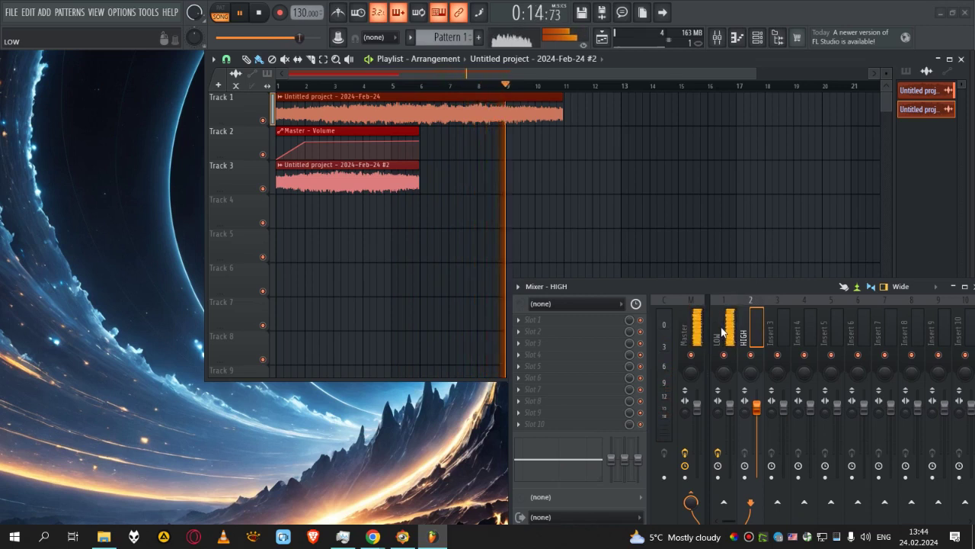
key("space")
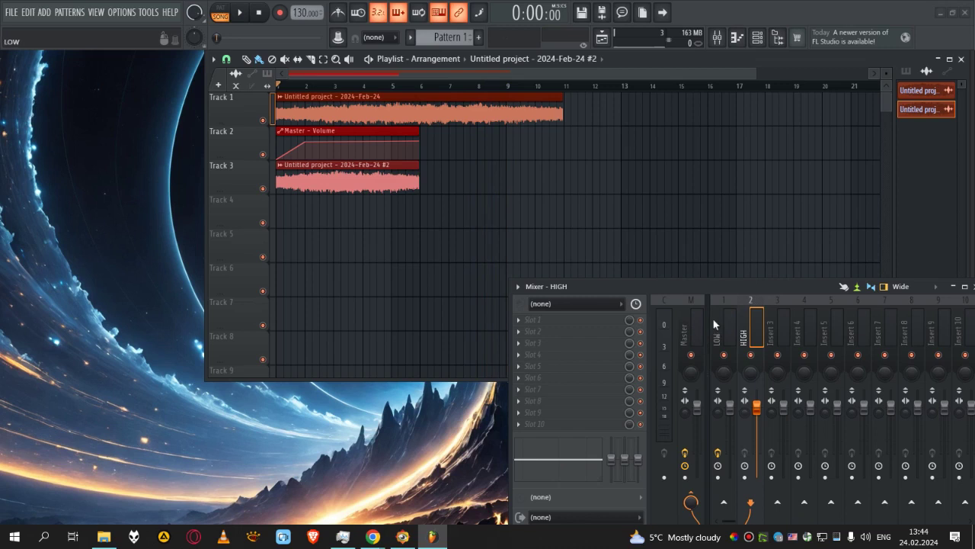
- Select the LOW mixer track, mute Track 3 in the Playlist and select the Track 1 clip
left_click(718, 318)
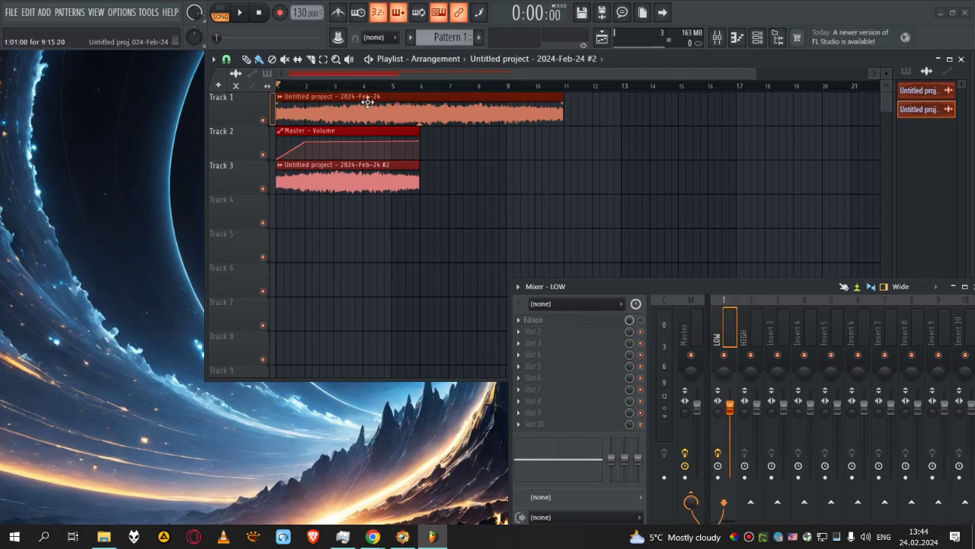
left_click(263, 188)
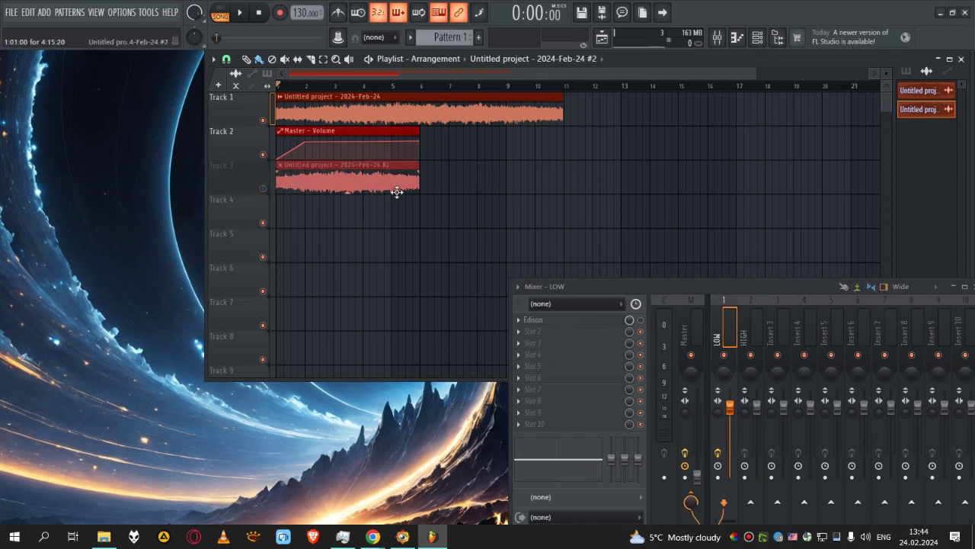
left_click(309, 96)
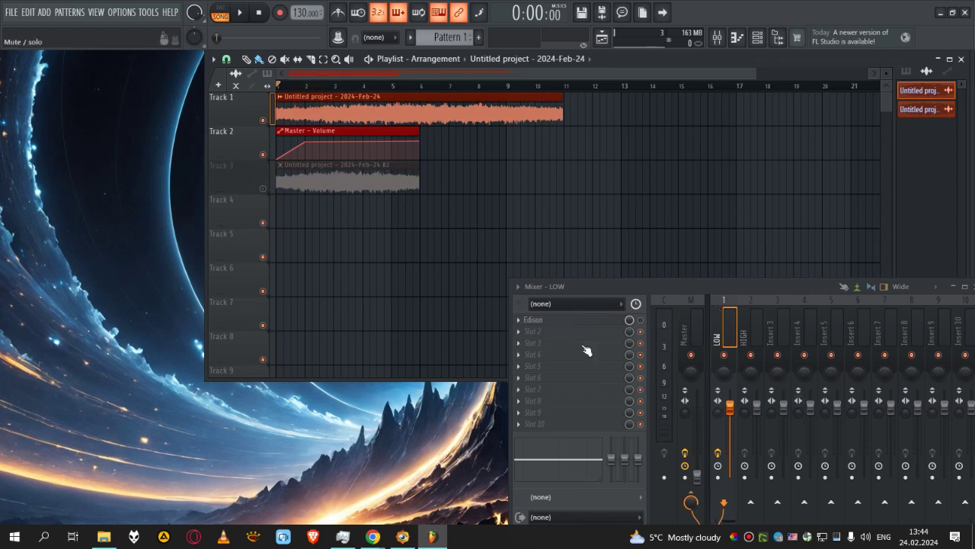
- Load FabFilter Pro-Q 3 into slot 2 of the LOW mixer track and play the arrangement to view its spectrum
left_click(524, 335)
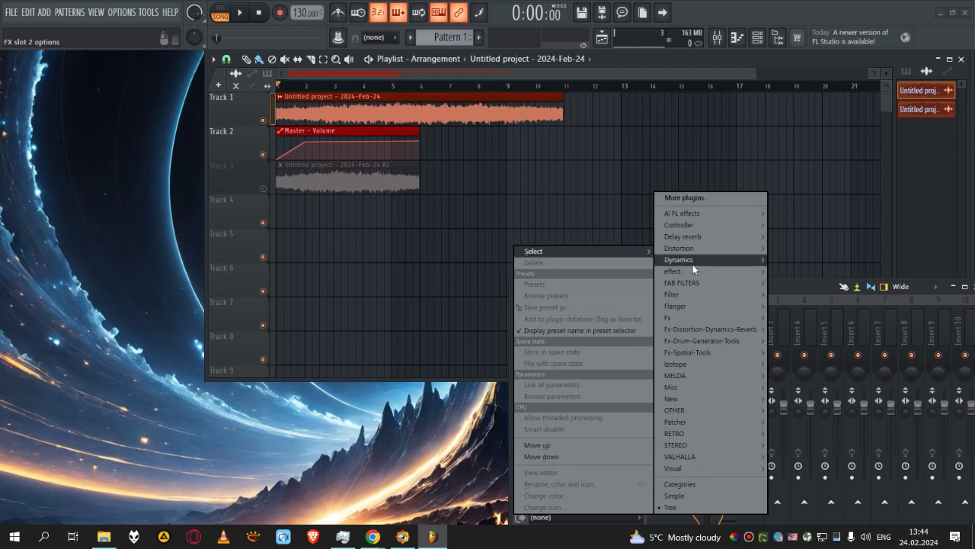
mouse_move(717, 285)
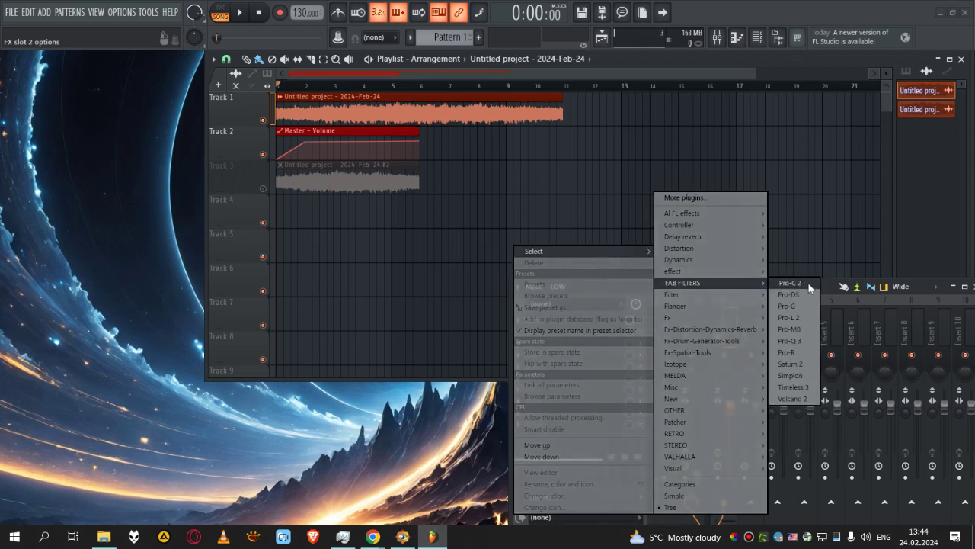
left_click(790, 341)
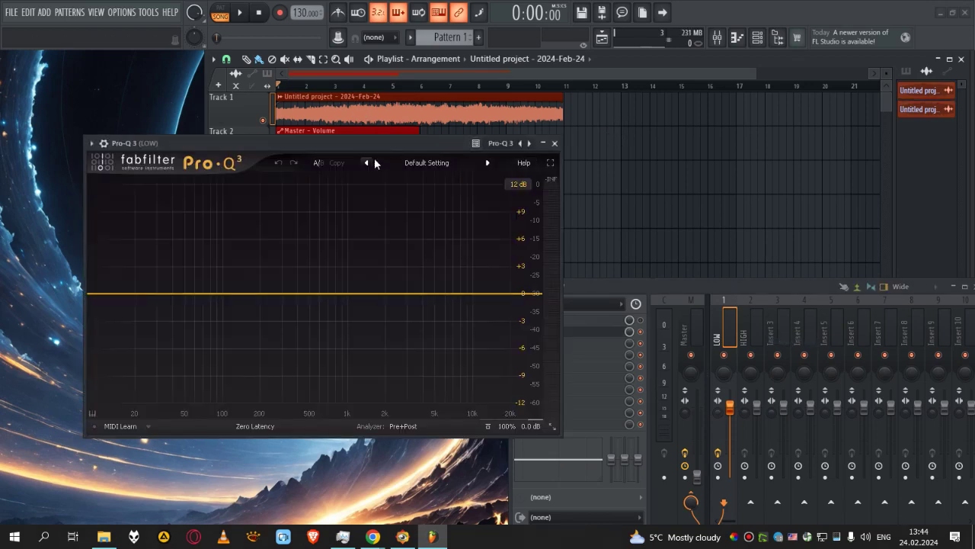
left_click_drag(381, 150, 549, 153)
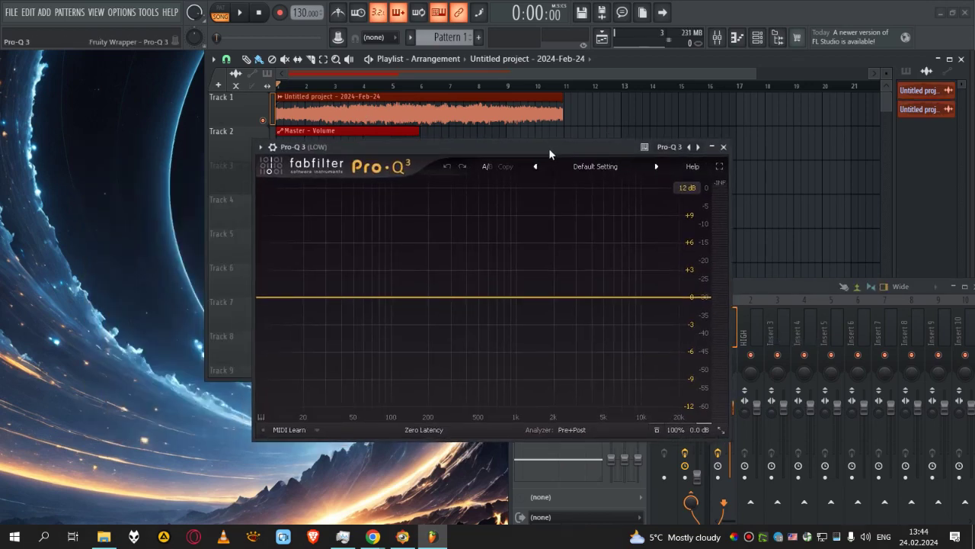
key("space")
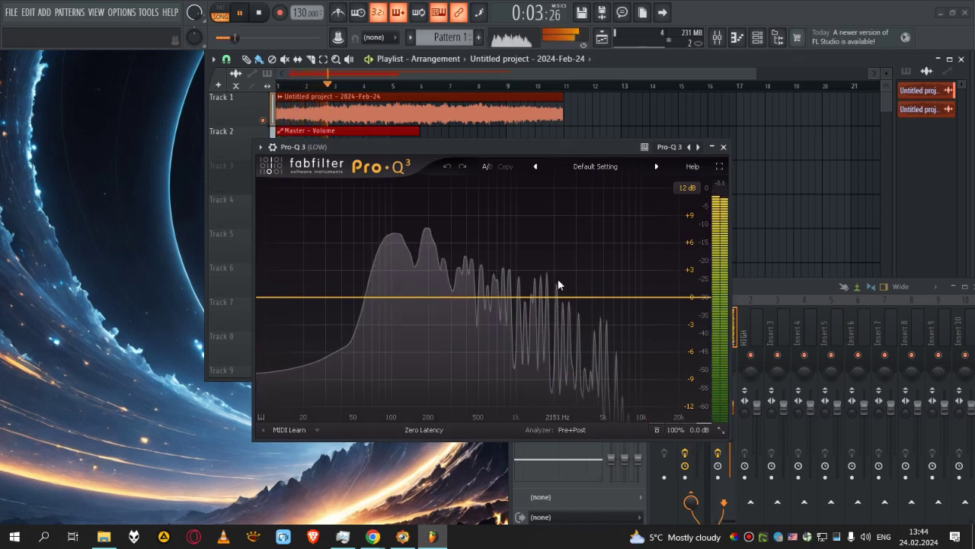
key("space")
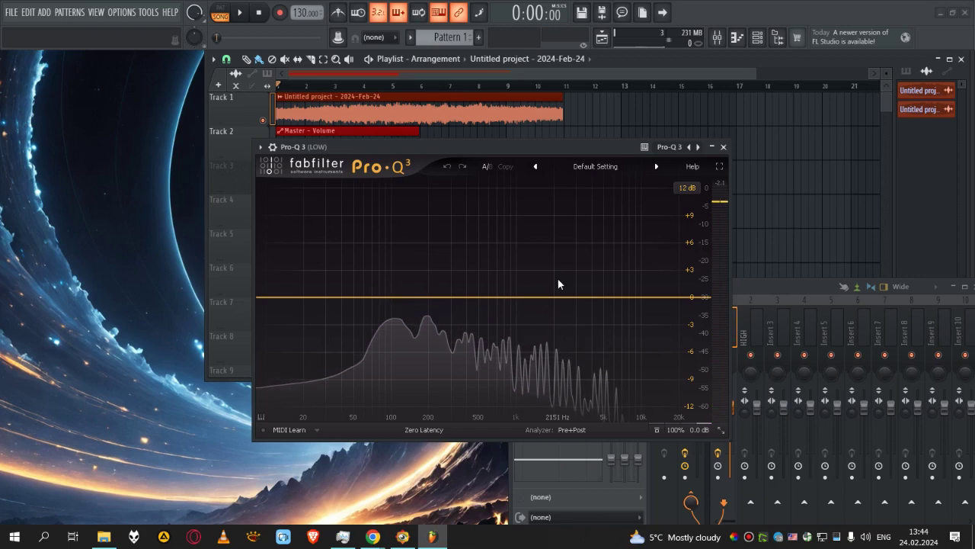
- Apply the High Cut preset in the LOW track's Pro-Q 3
left_click_drag(582, 147, 556, 158)
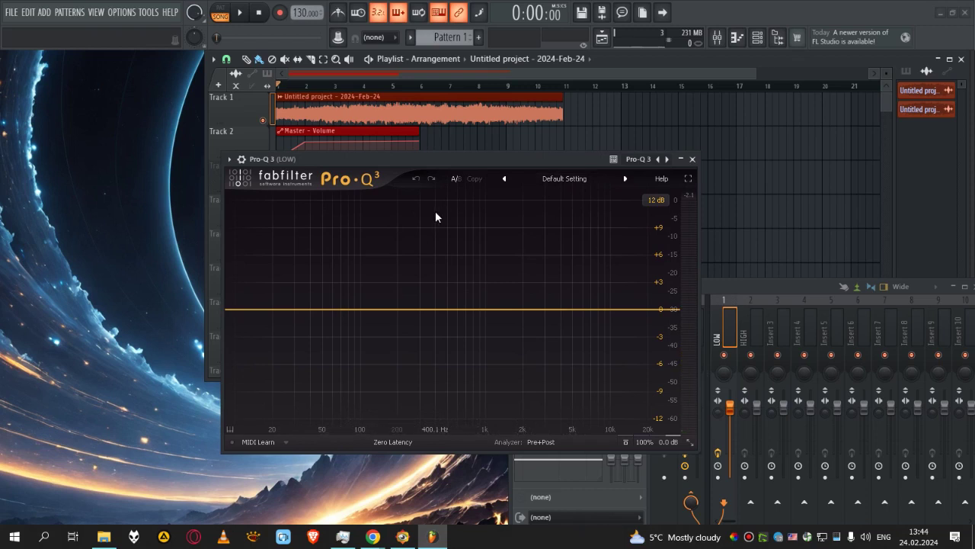
left_click(567, 180)
mouse_move(555, 109)
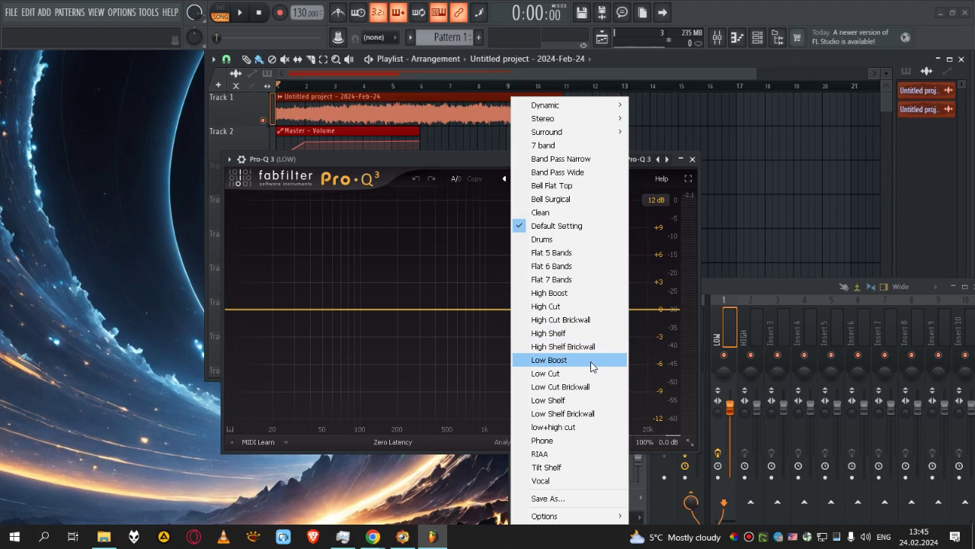
left_click(573, 306)
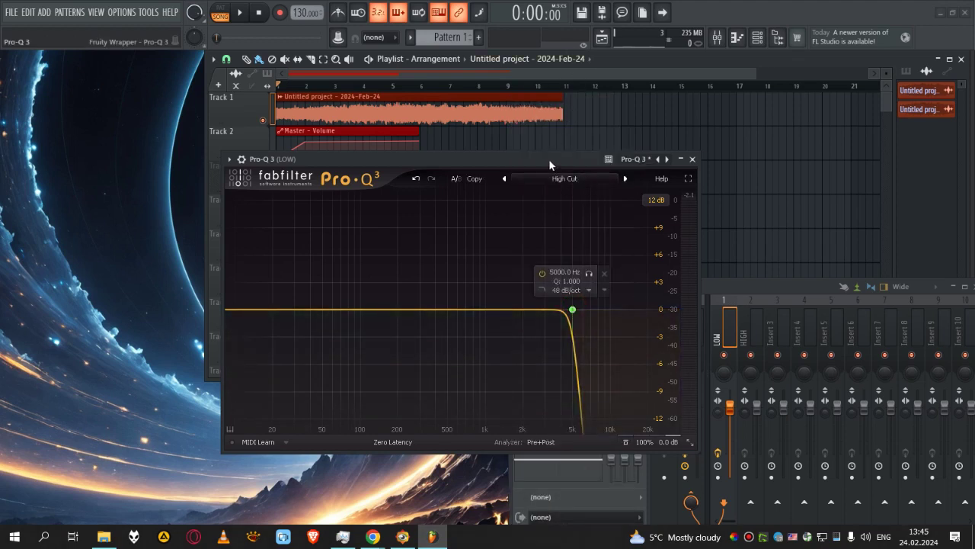
- Lower the high cut's frequency to about 1125 Hz with a Q of about 1.008 during playback and close the equalizer
left_click_drag(548, 158, 598, 162)
key("space")
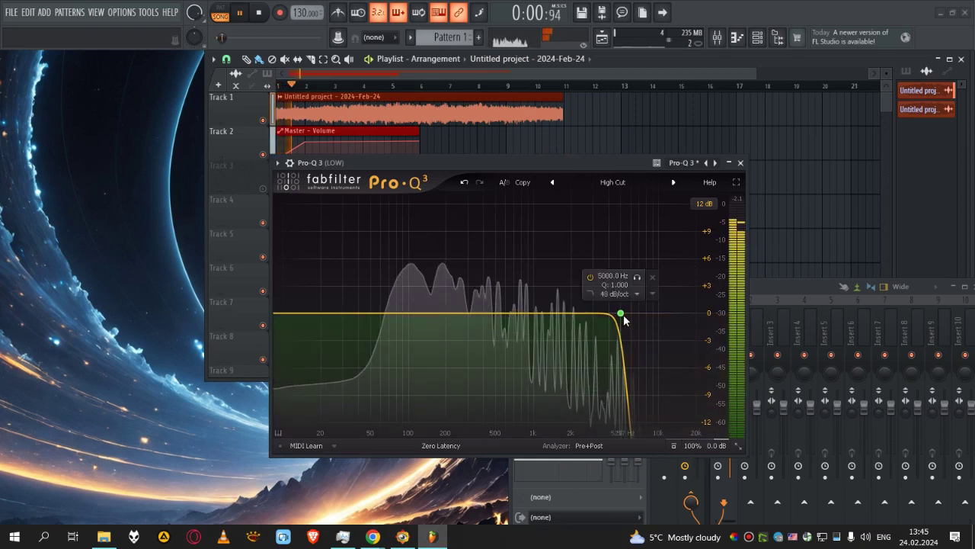
left_click_drag(622, 314, 542, 315)
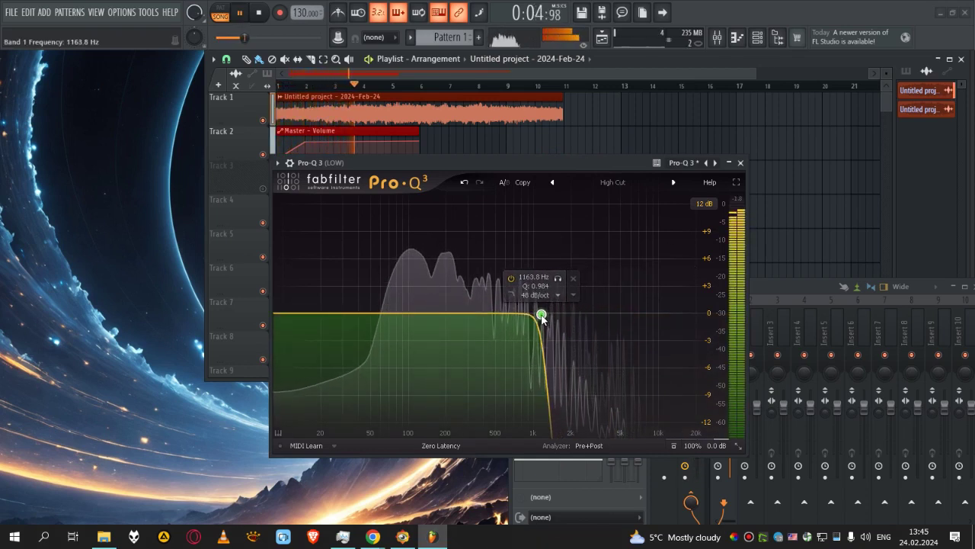
mouse_move(541, 314)
left_mouse_down()
mouse_move(636, 311)
mouse_move(542, 316)
left_mouse_up()
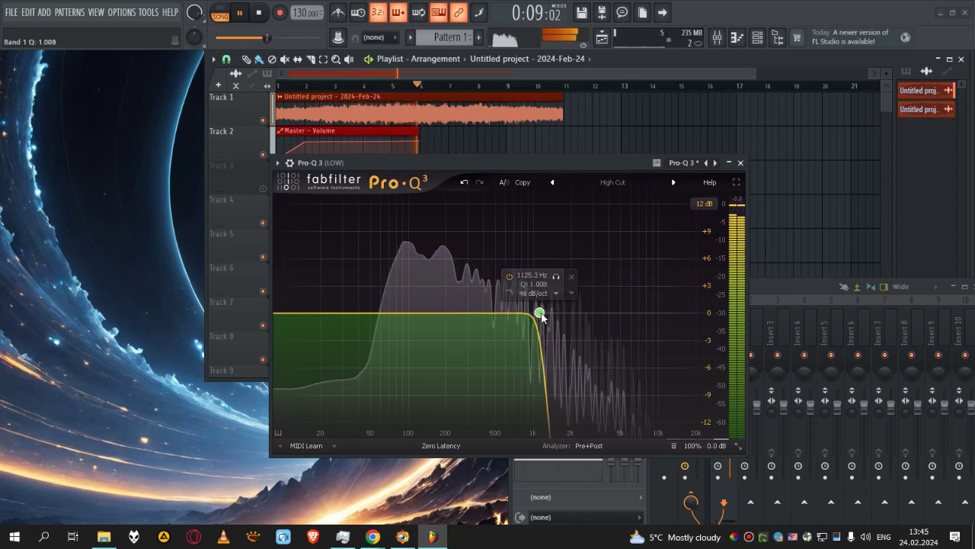
key("space")
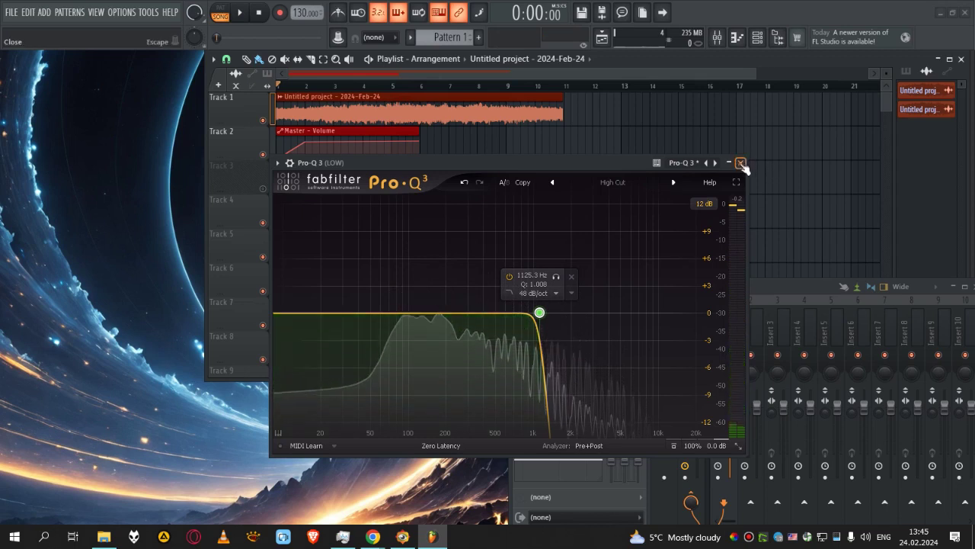
left_click(741, 163)
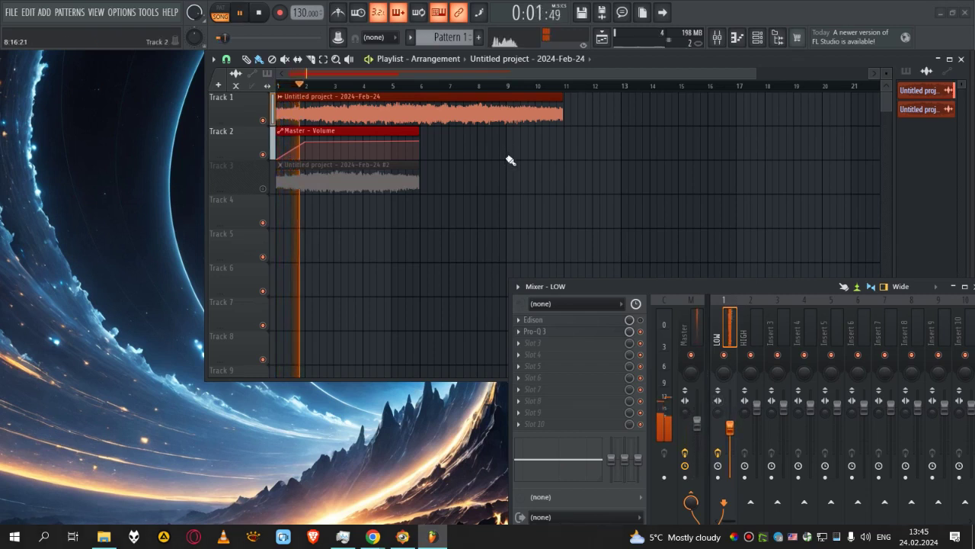
- Lower the LOW mixer track's volume fader during playback and stop the arrangement
left_click_drag(730, 427, 730, 433)
key("space")
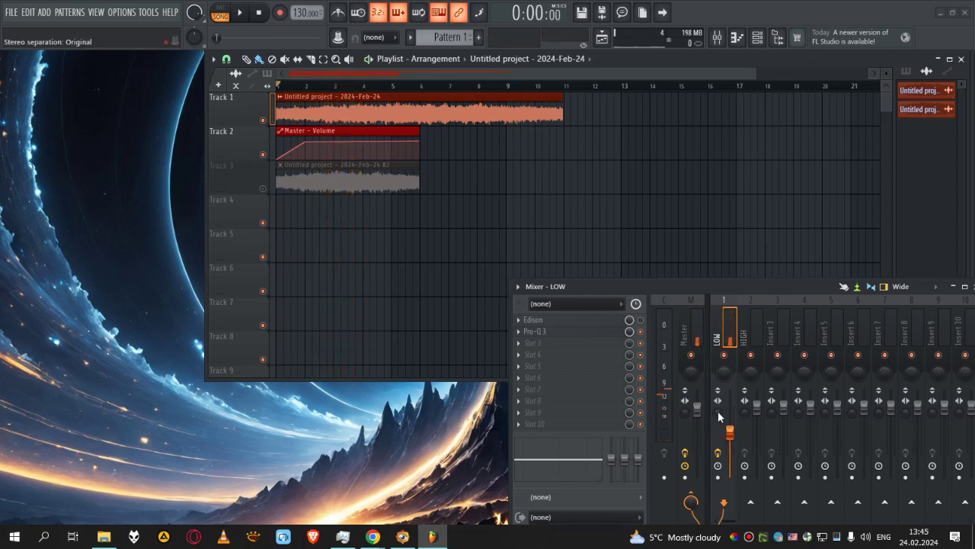
- Select the HIGH mixer track, unmute Track 3 and mute Tracks 1 and 2 to hear only the shorter clip
left_click(749, 318)
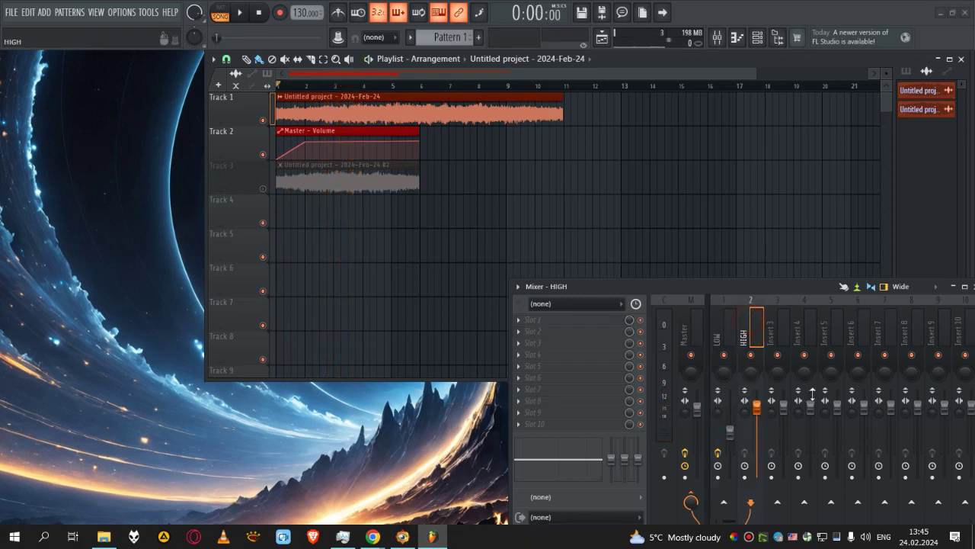
left_click(263, 188)
left_click(263, 154)
left_click(263, 120)
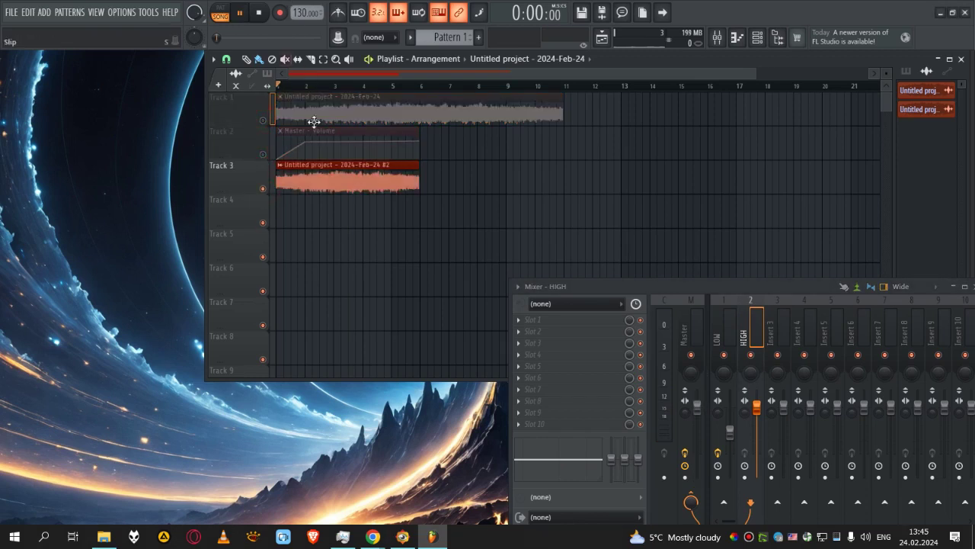
- Load Pro-Q 3 from the FAB FILTERS group into the first effect slot of the HIGH mixer track
key("space")
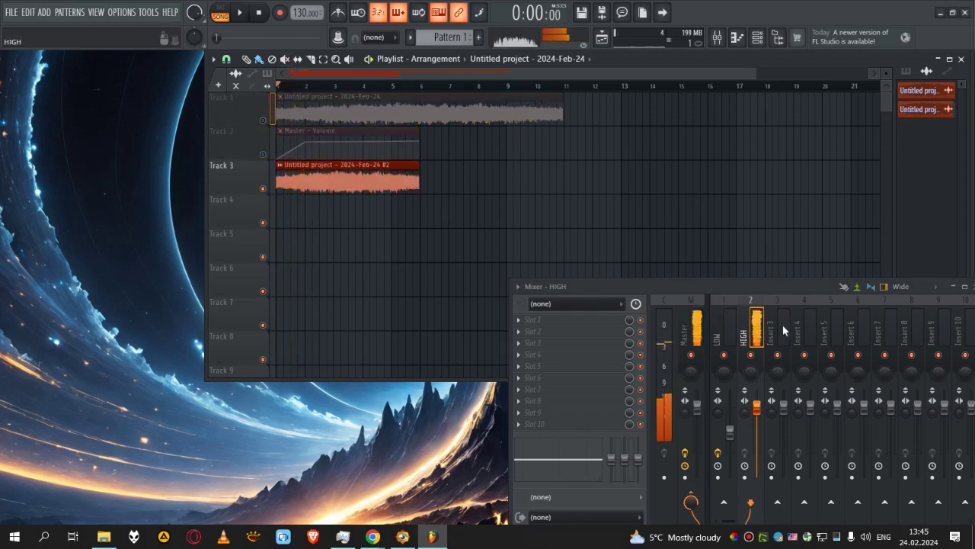
left_click(519, 319)
mouse_move(544, 254)
mouse_move(714, 283)
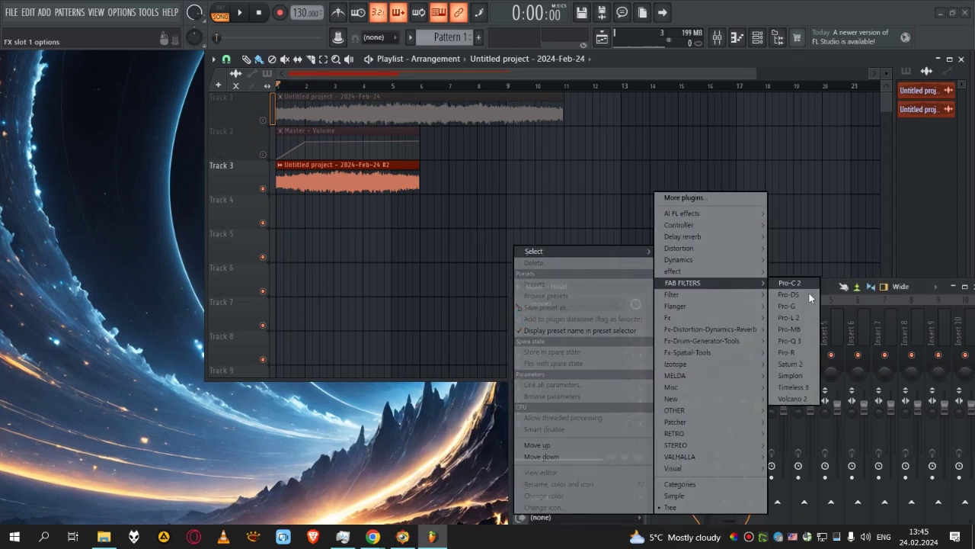
left_click(790, 340)
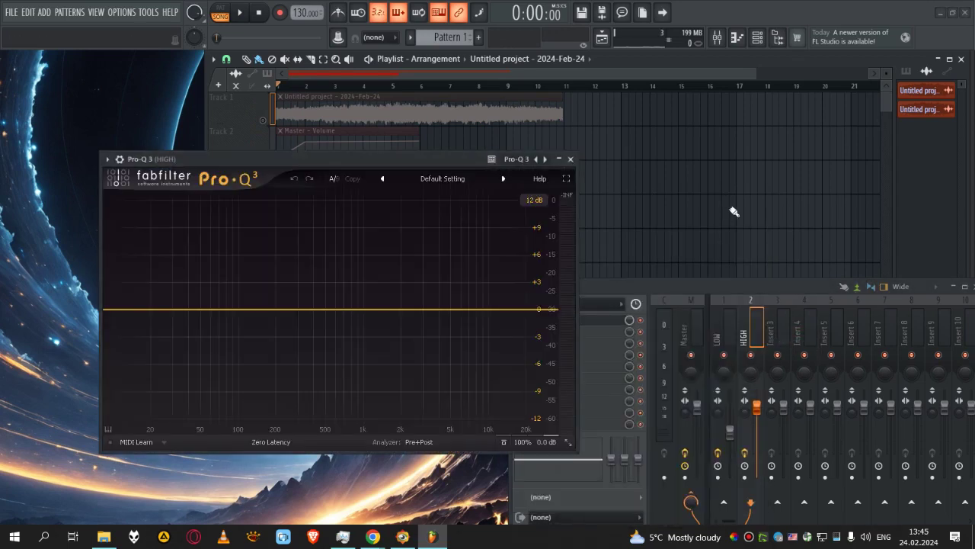
left_click(560, 160)
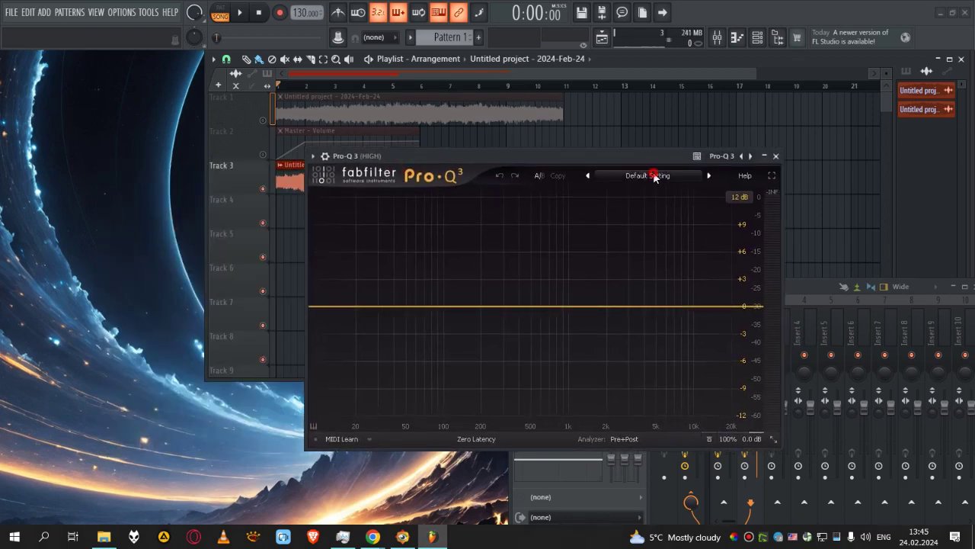
- Apply the Low Cut preset in the HIGH track's Pro-Q 3
left_click(654, 176)
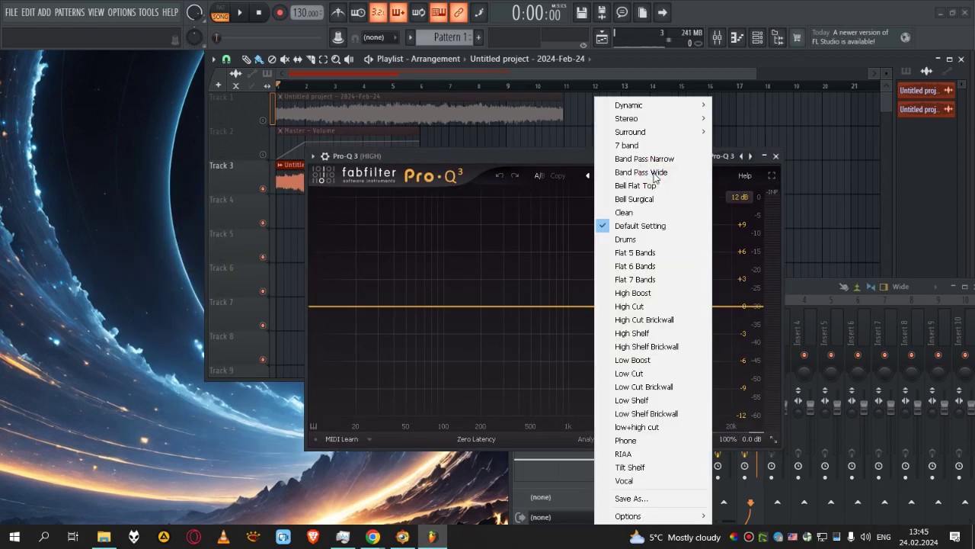
left_click(673, 373)
left_click_drag(483, 159, 543, 147)
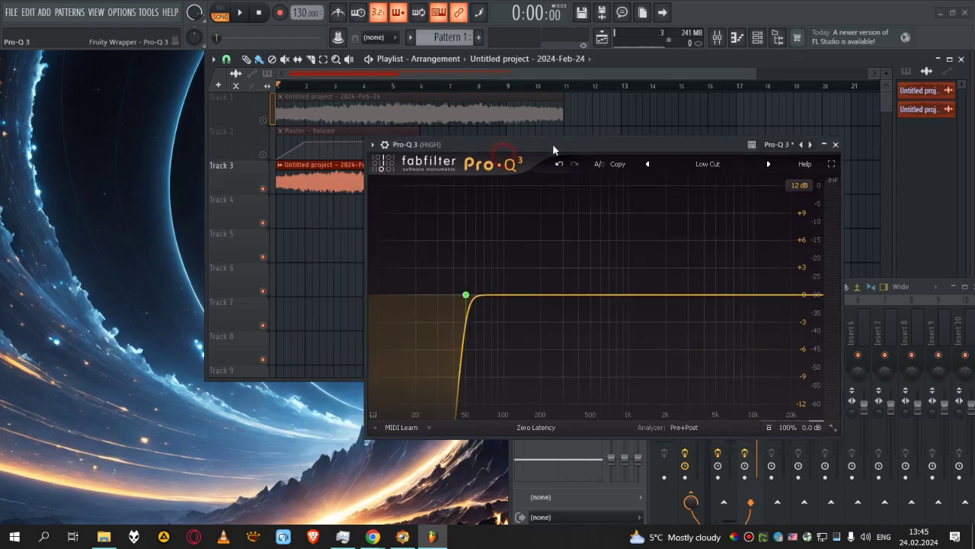
- Raise the low cut's frequency to about 1142 Hz with a Q of about 0.976 during playback and close the equalizer
key("space")
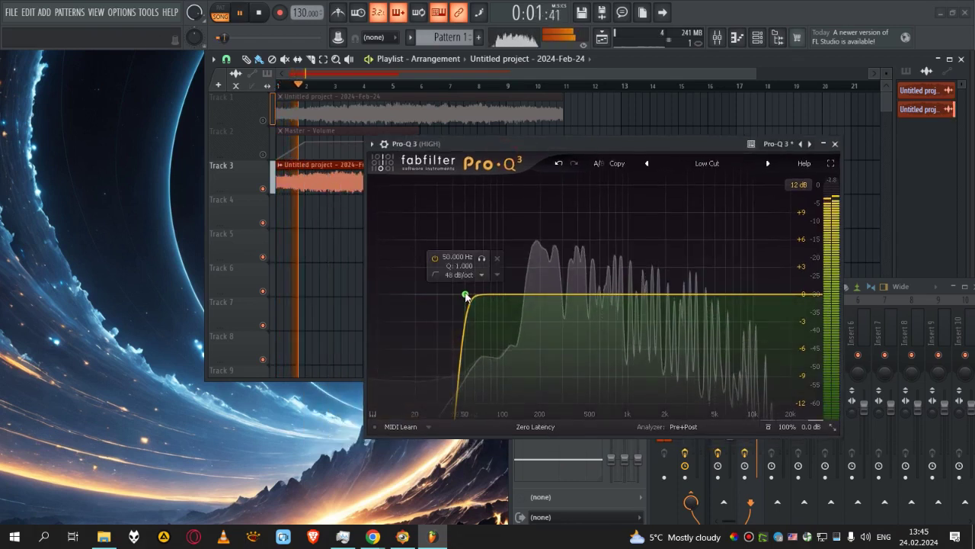
left_click_drag(465, 295, 638, 299)
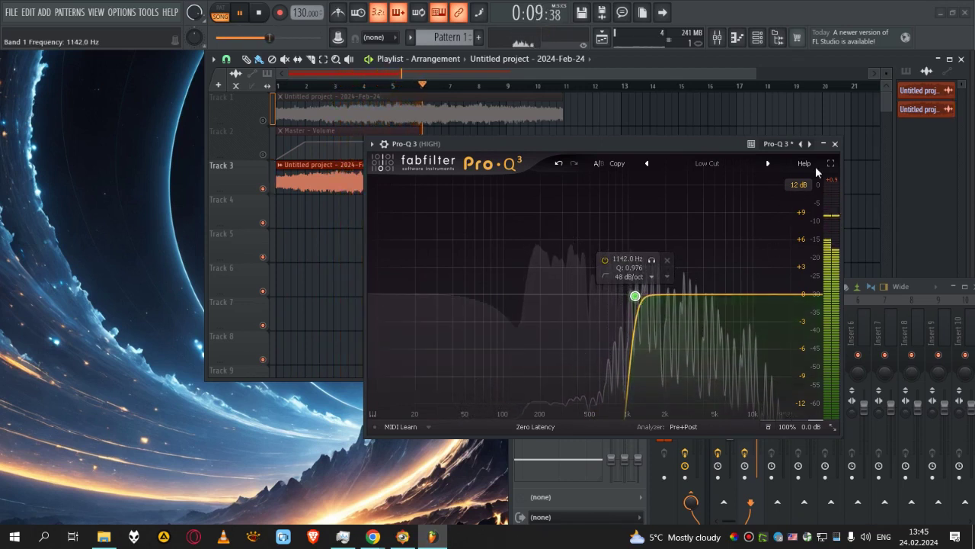
left_click(835, 143)
- Lower the HIGH mixer track's volume to about 74% (-6.3 dB), stop playback and unmute playlist Tracks 1 and 2
key("space")
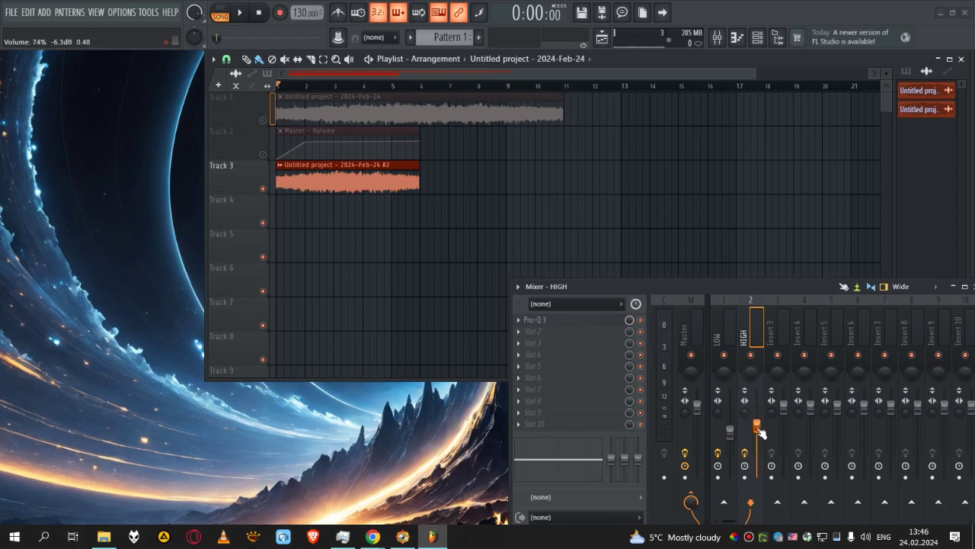
left_click(263, 154)
left_click(262, 120)
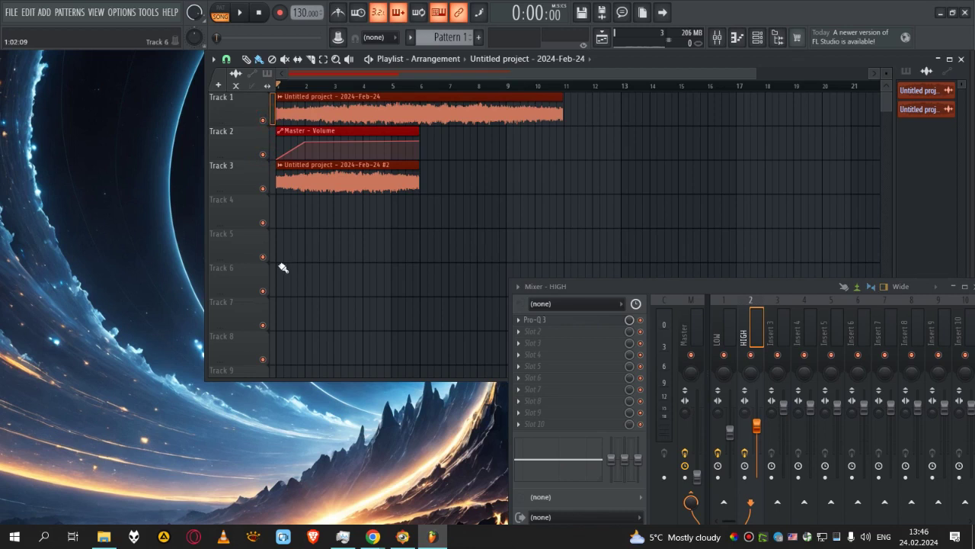
- Check the Master track's Fruity Limiter while the arrangement plays, close it and listen to the layered clips again
left_click(683, 323)
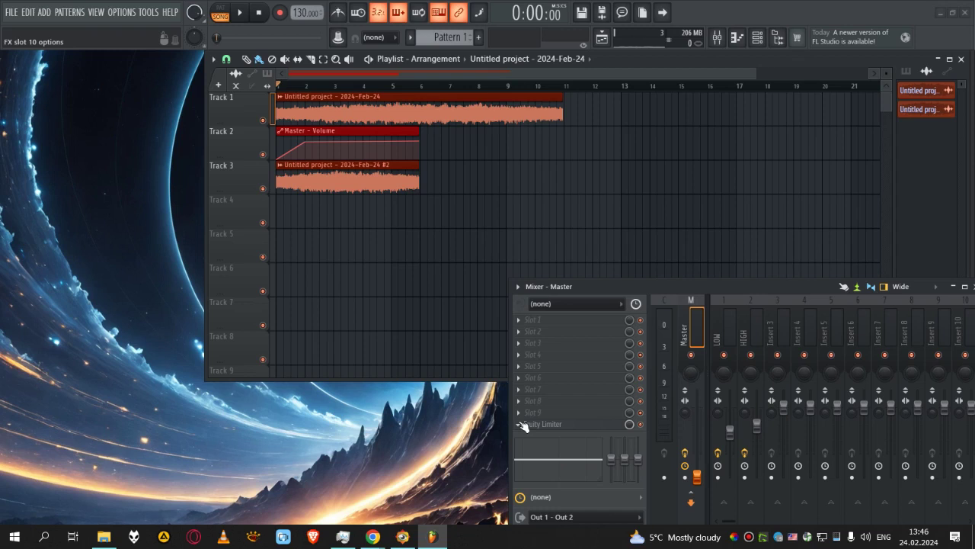
left_click(571, 425)
left_click_drag(467, 387, 733, 53)
key("space")
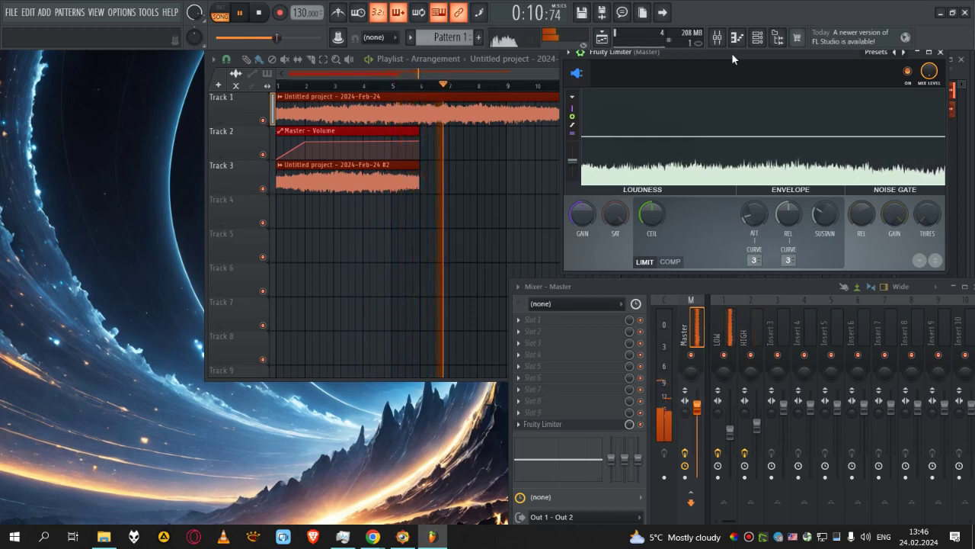
key("space")
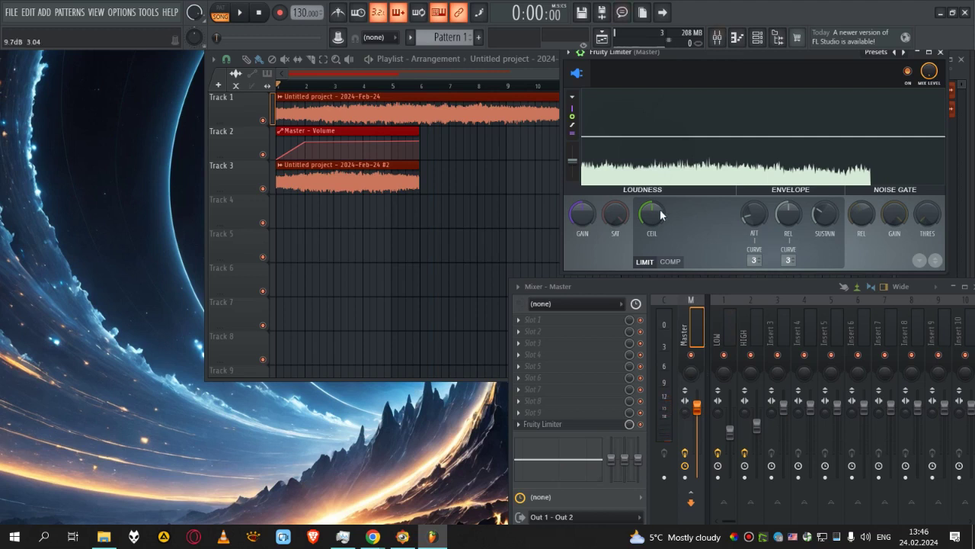
left_click_drag(831, 51, 629, 153)
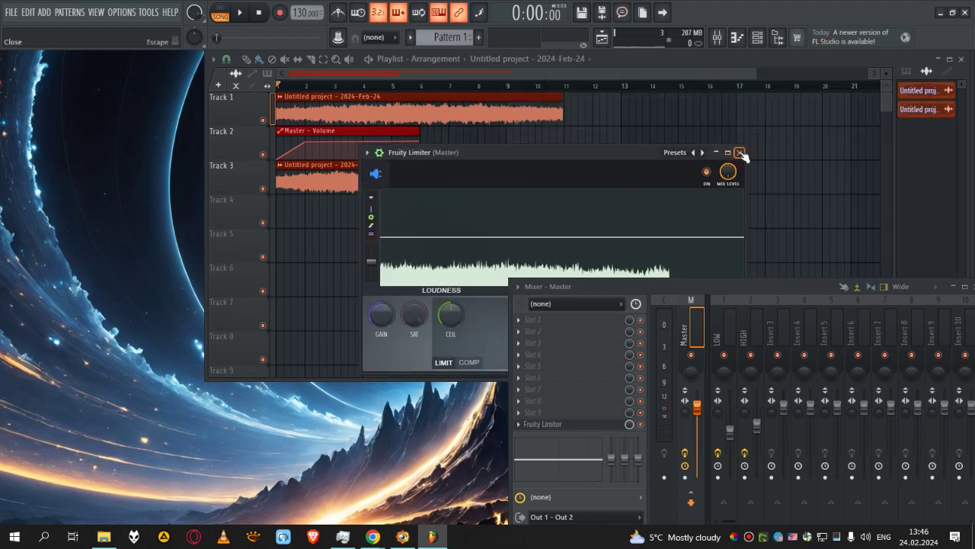
left_click(740, 153)
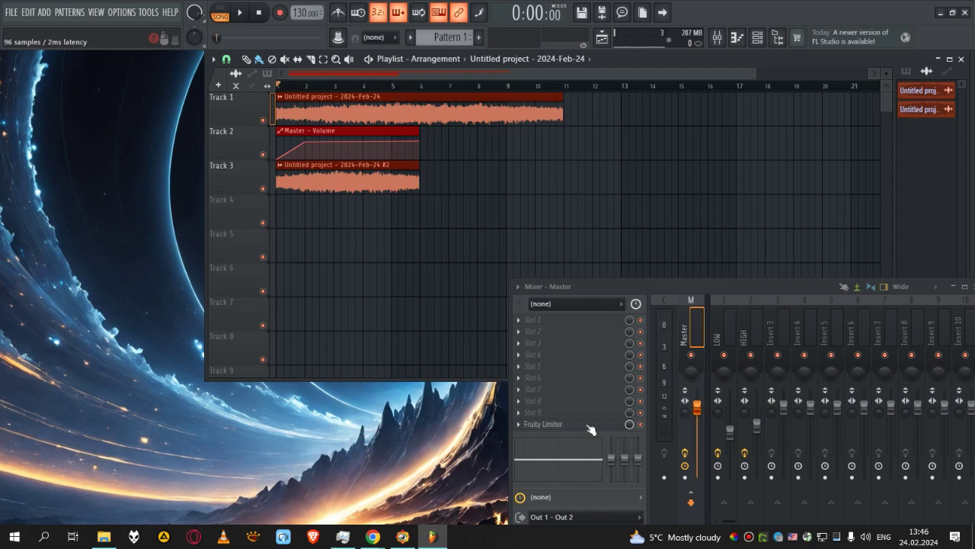
key("space")
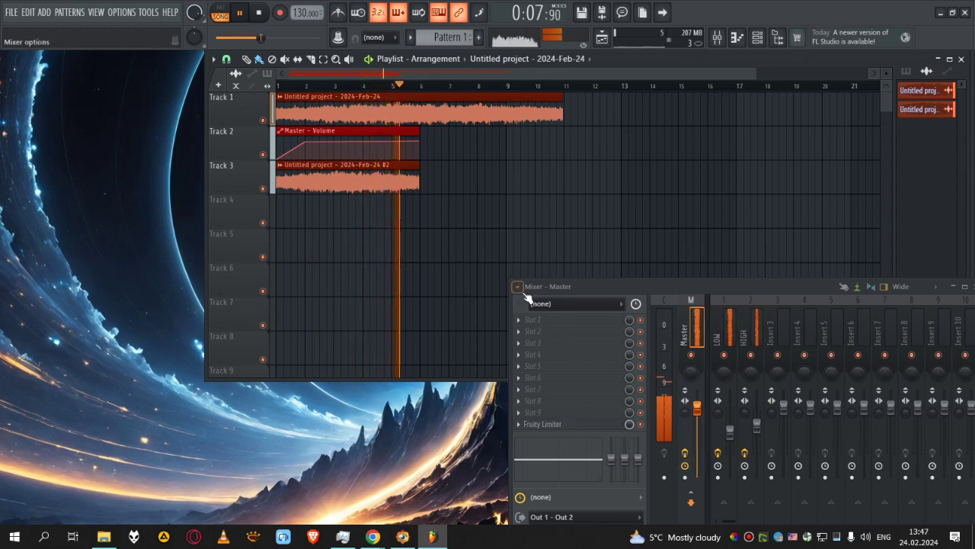
key("space")
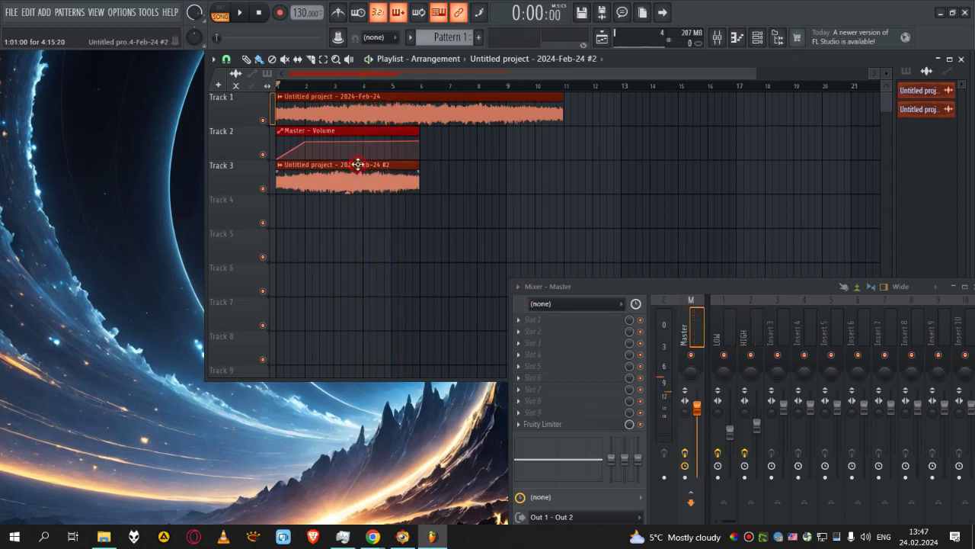
- Place a second copy of the short Track 3 clip directly against the end of the first, and play the arrangement
left_click(464, 181)
left_click_drag(512, 166, 485, 164)
scroll(388, 157, "up", 5)
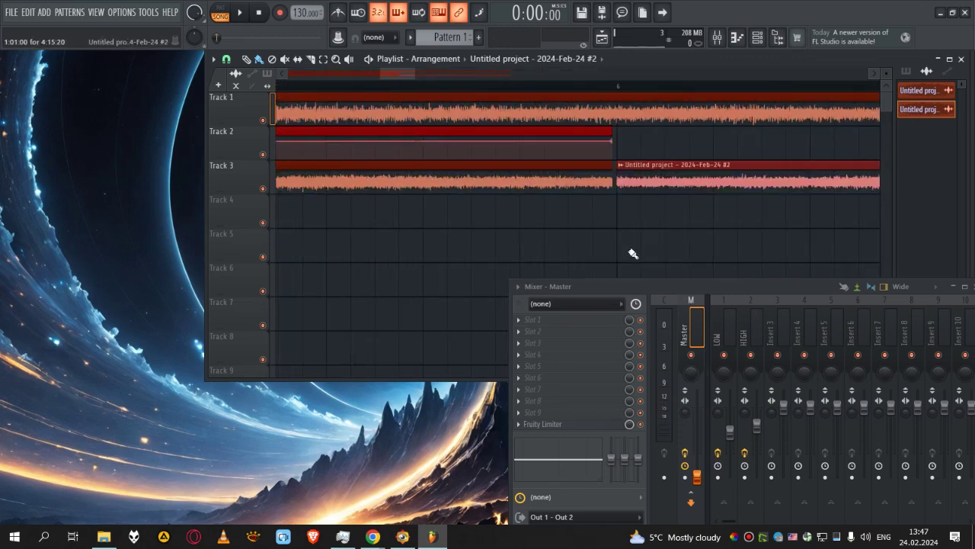
scroll(634, 184, "down", 2)
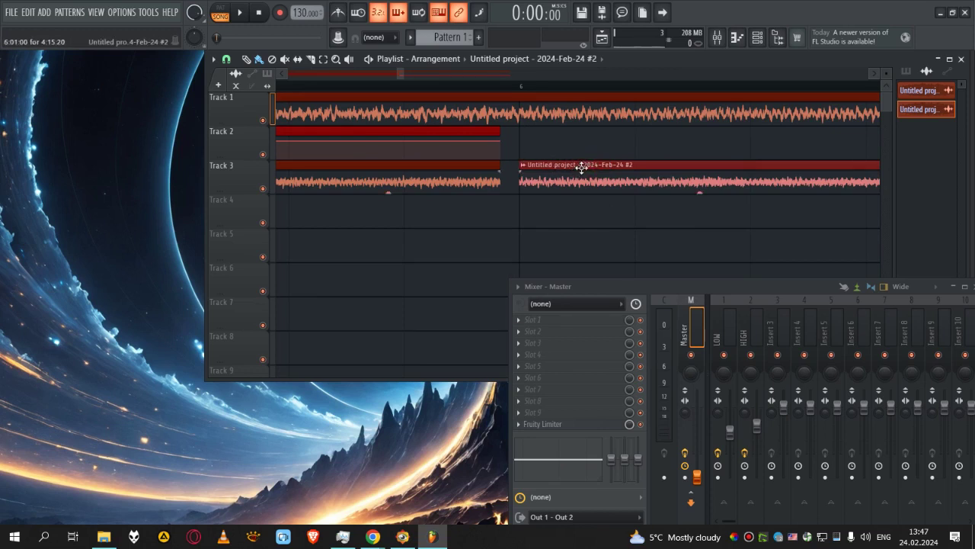
left_click_drag(602, 164, 581, 163)
scroll(534, 183, "down", 4)
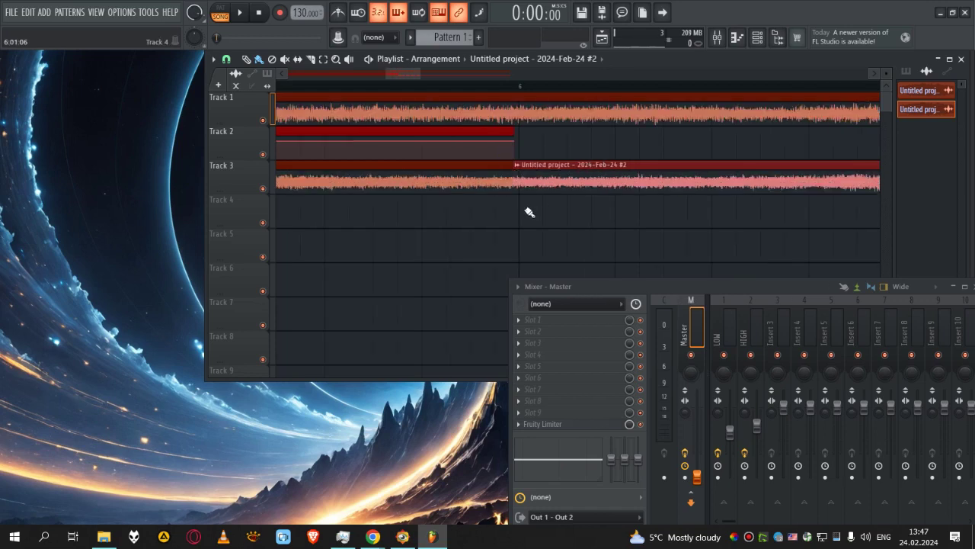
scroll(537, 178, "down", 2)
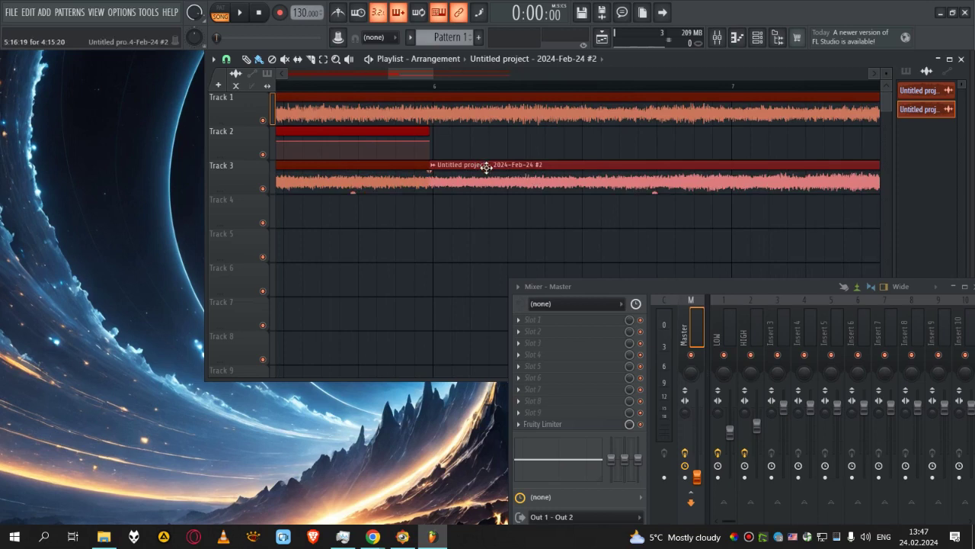
scroll(462, 228, "down", 5)
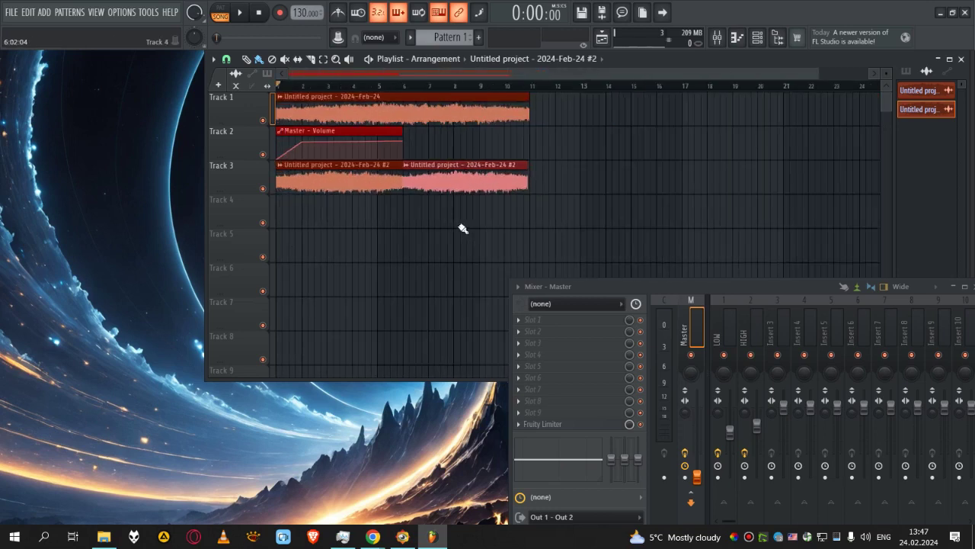
key("space")
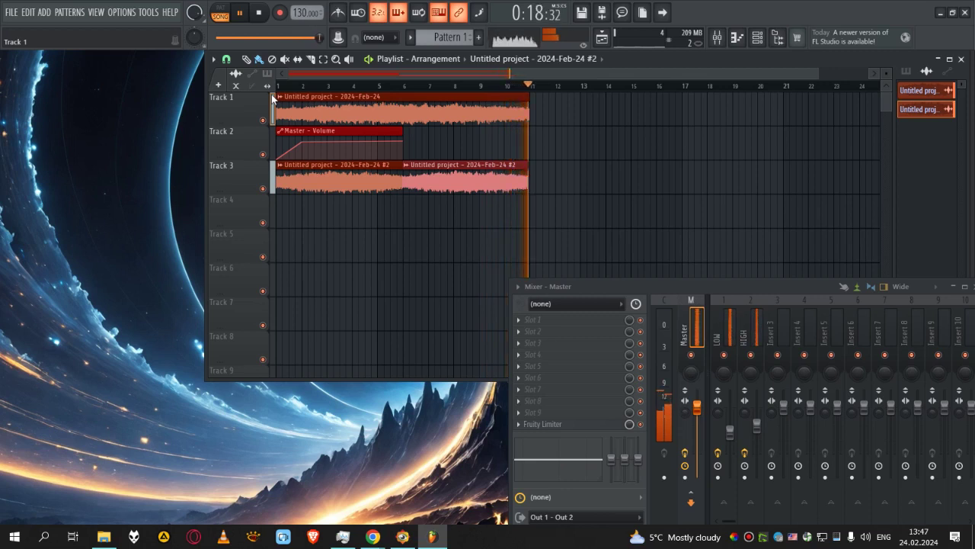
key("space")
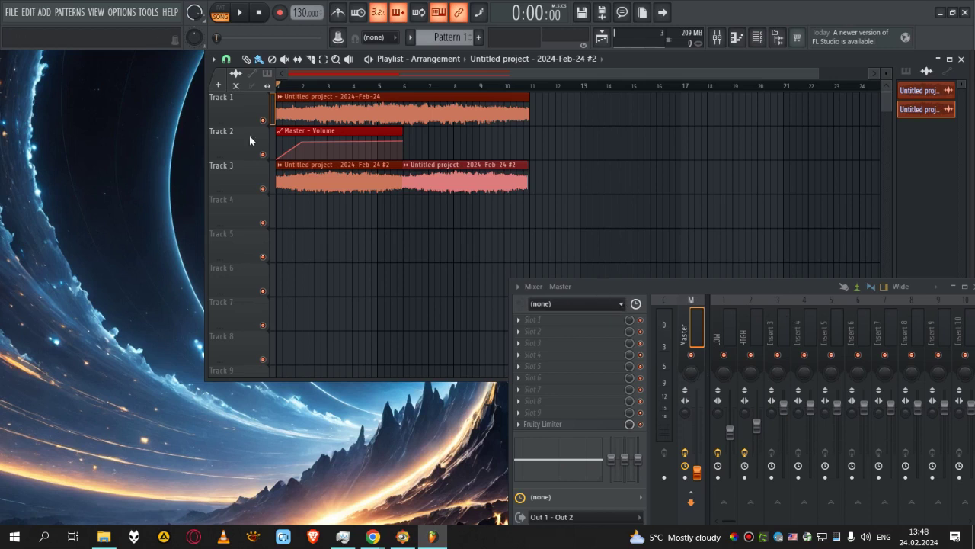
- Place a copy of the long Track 1 clip on Track 4, starting at bar 1
left_click(334, 96)
left_click(311, 200)
left_click_drag(379, 200, 323, 204)
right_click(282, 203)
left_click(281, 203)
right_click(280, 202)
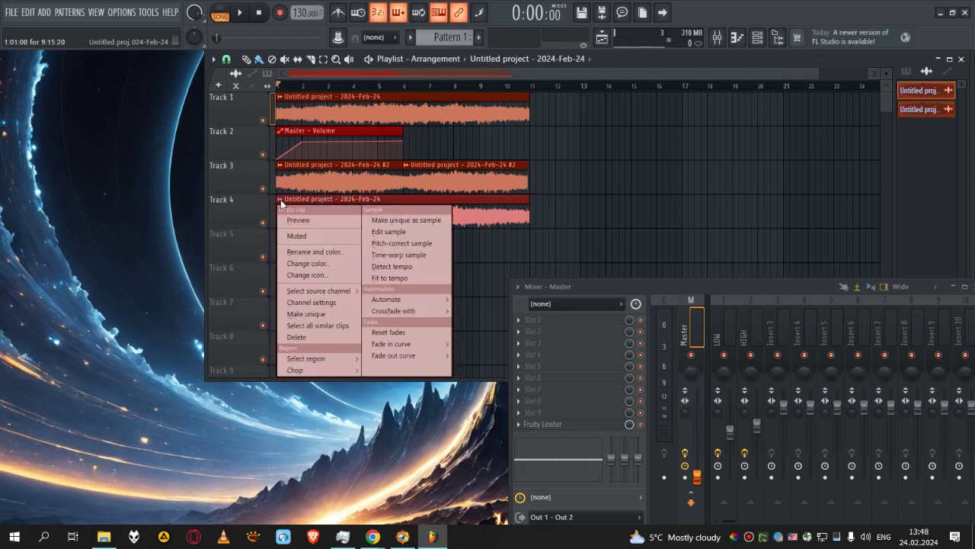
left_click(385, 198)
- Route the Track 4 clip's channel to mixer track 3 and name that mixer track DYnamic
double_click(375, 199)
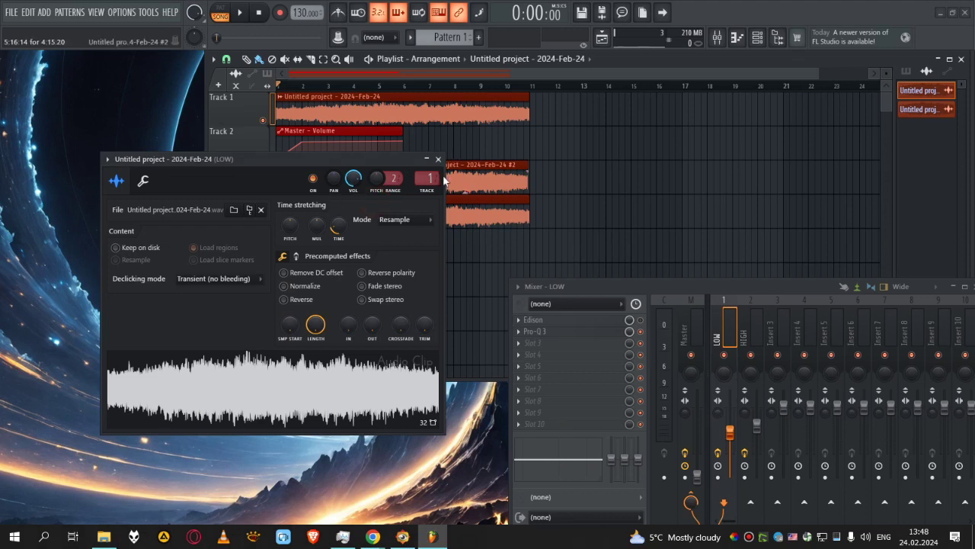
scroll(427, 178, "up", 2)
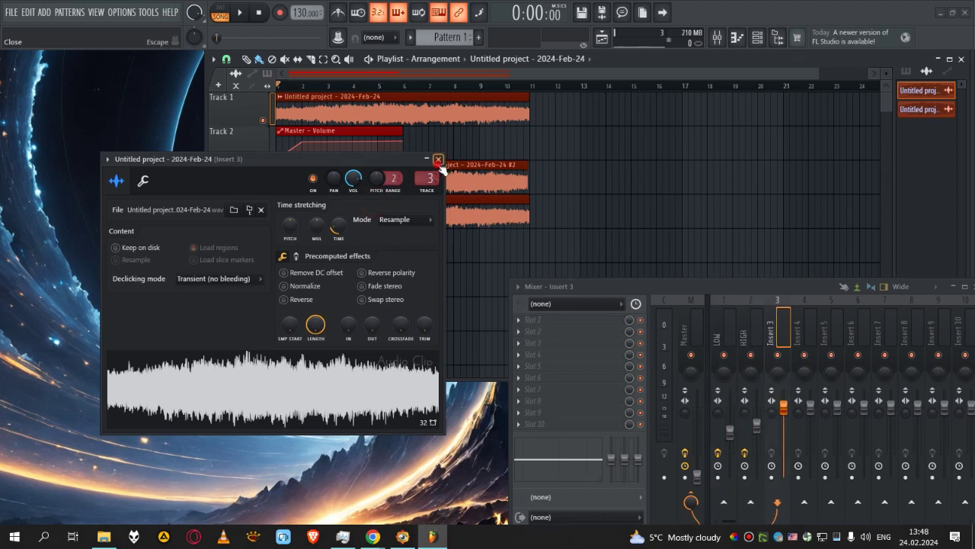
left_click(438, 159)
double_click(775, 333)
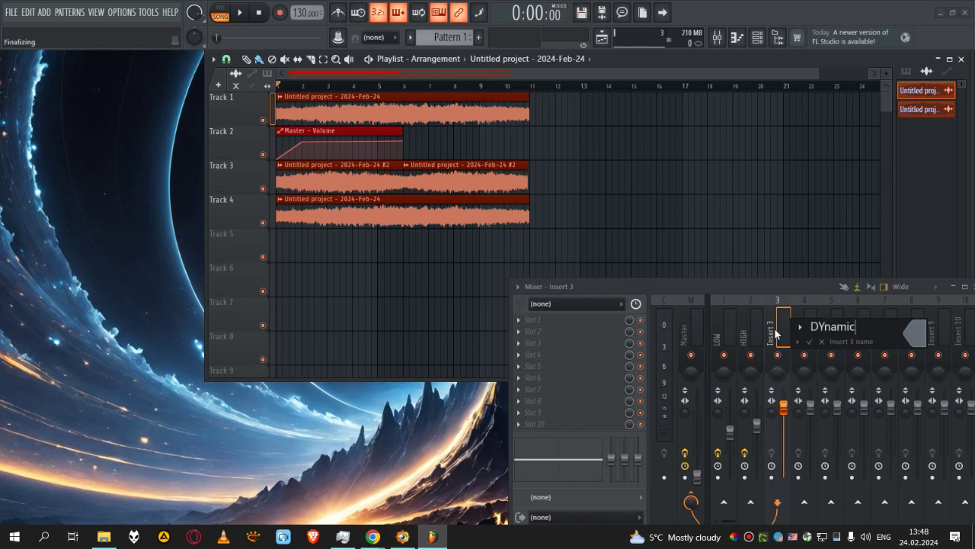
key("Return")
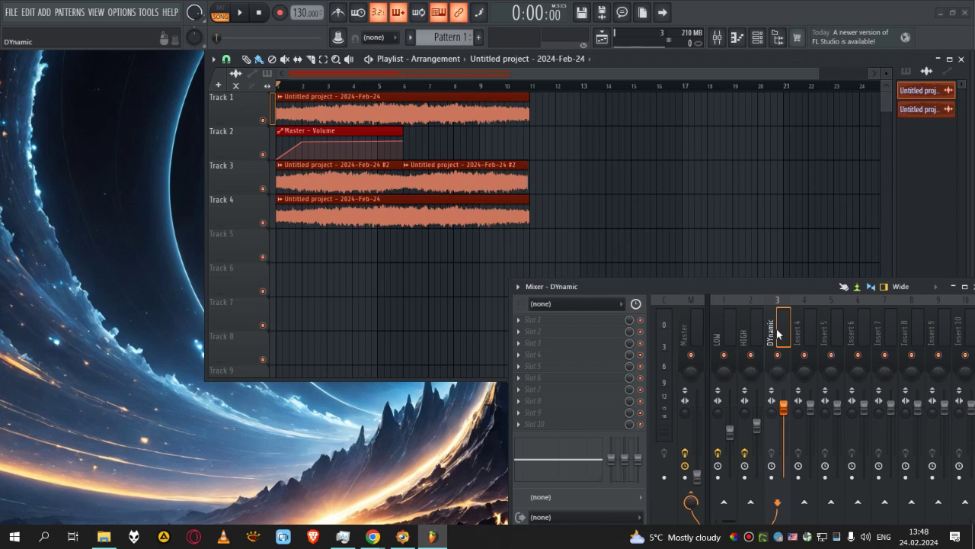
- Mute playlist Tracks 3 and 1 and load Pro-Q 3 into the first effect slot of the DYnamic mixer track
left_click(262, 188)
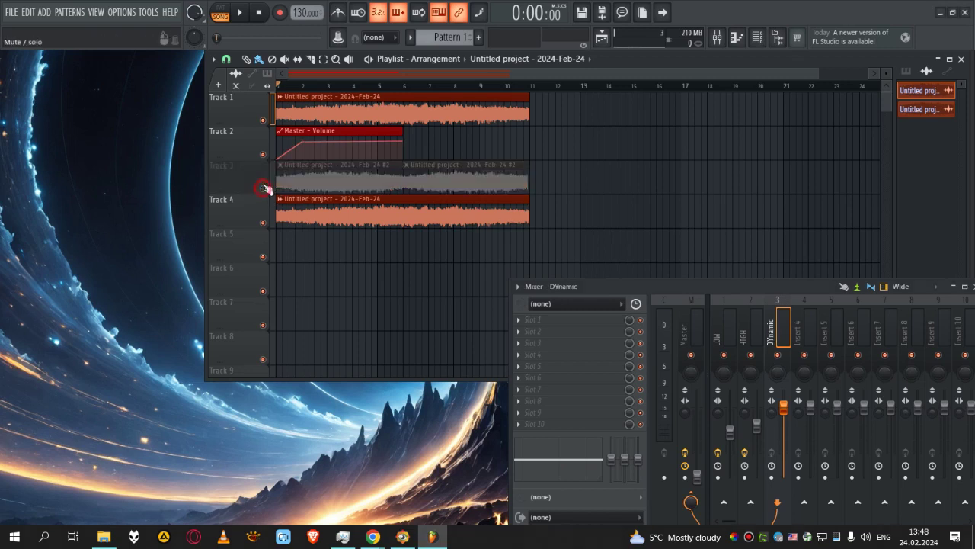
left_click(263, 120)
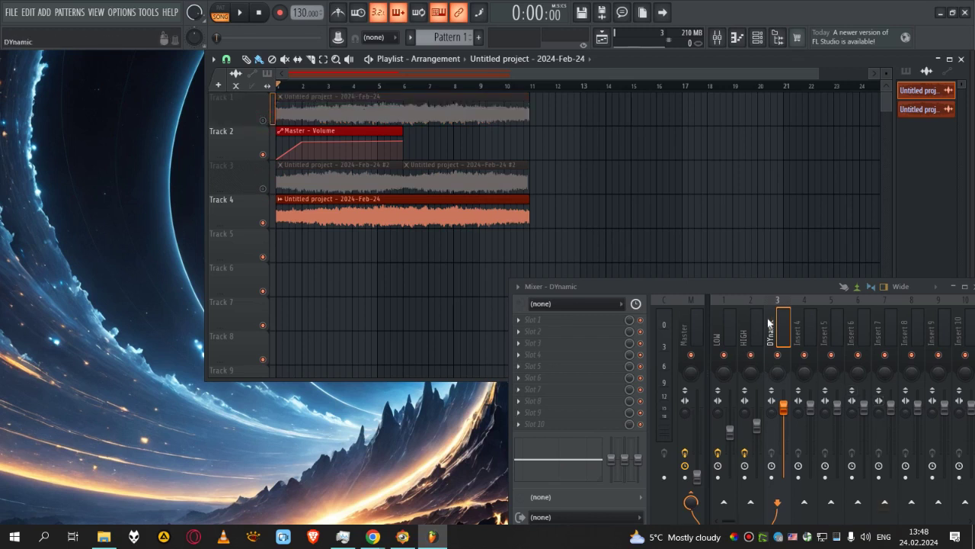
left_click(522, 324)
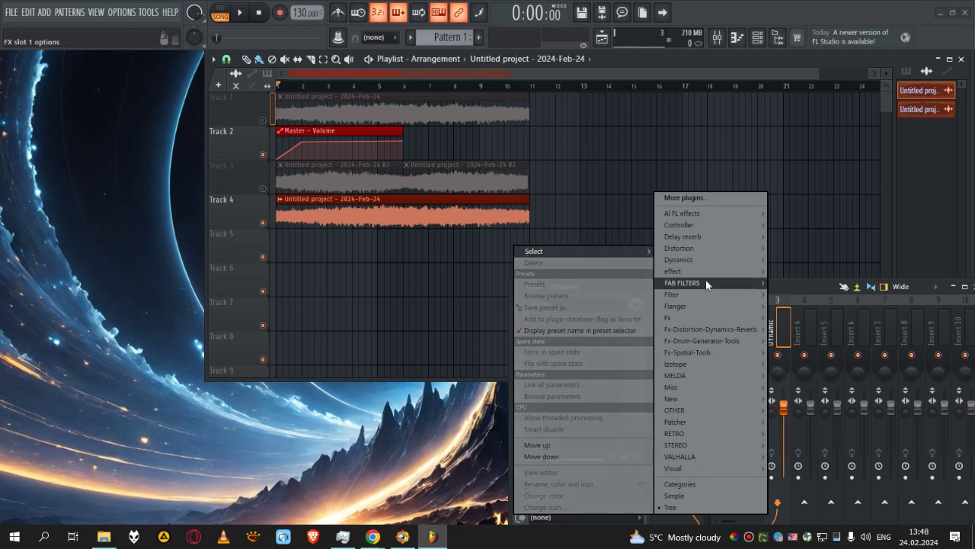
mouse_move(704, 281)
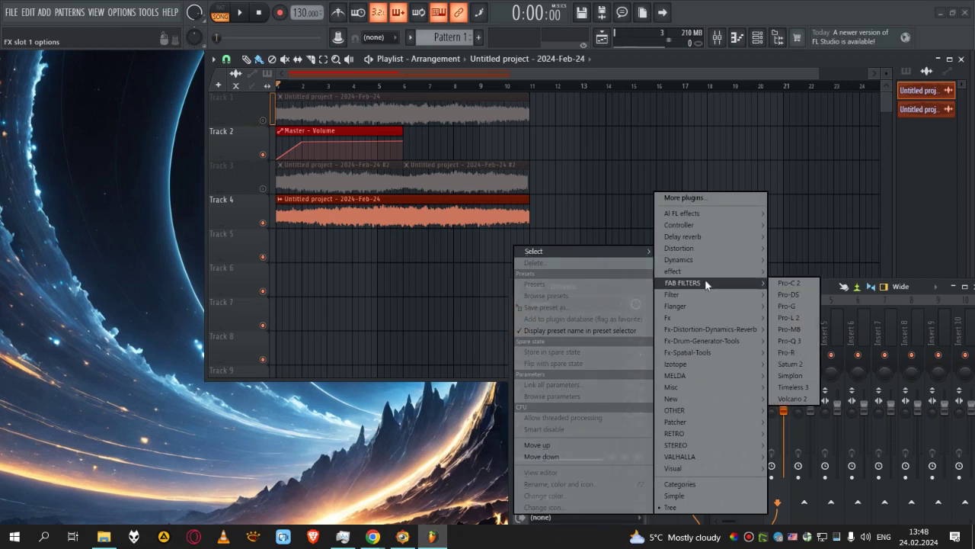
left_click(812, 341)
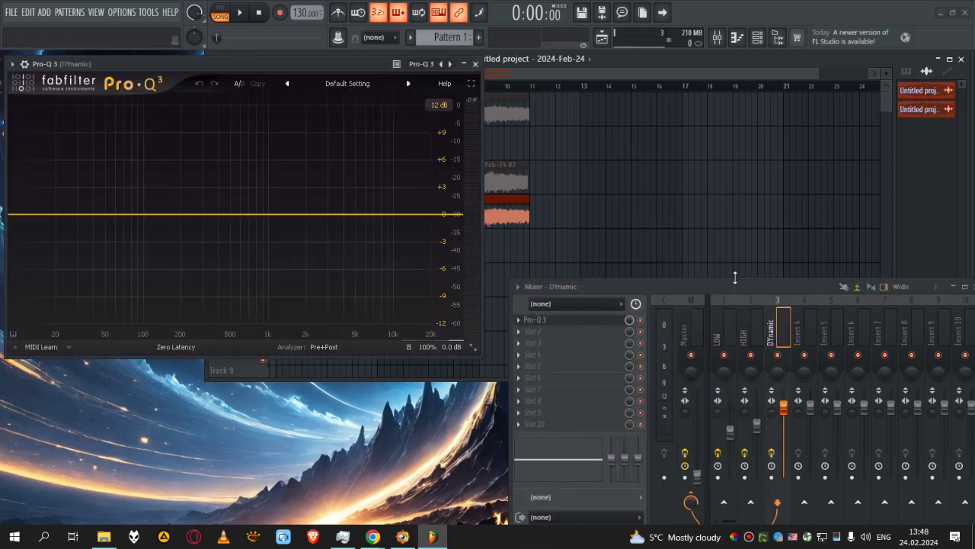
left_click_drag(255, 64, 771, 165)
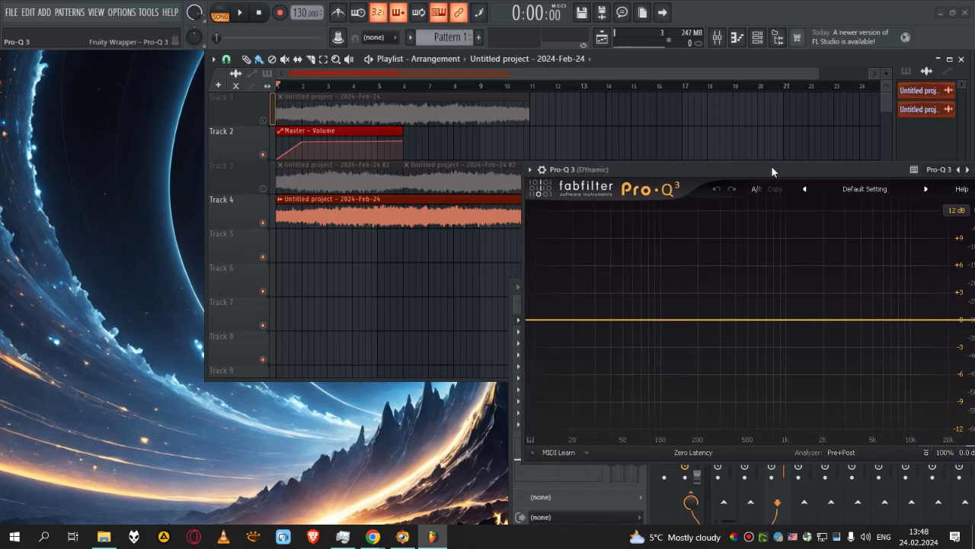
- Play a short preview, then load the Band Pass Narrow preset in the DYnamic track's Pro-Q 3
key("space")
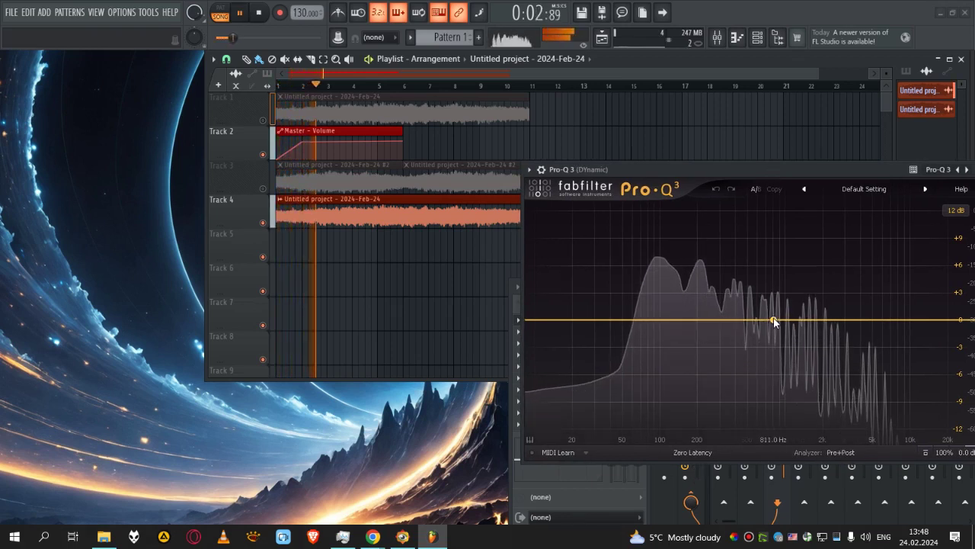
key("space")
left_click(866, 187)
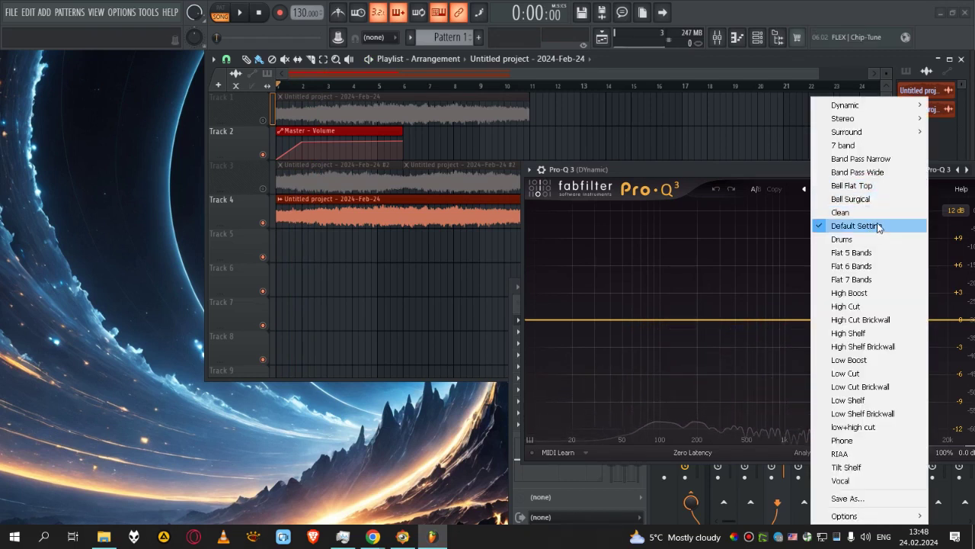
left_click(884, 160)
left_click_drag(821, 168, 801, 176)
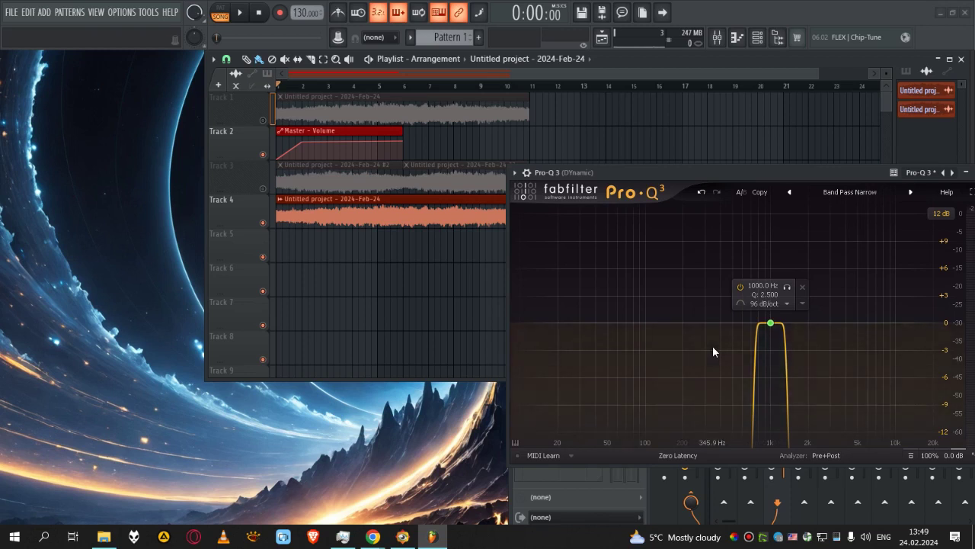
left_click_drag(809, 174, 797, 181)
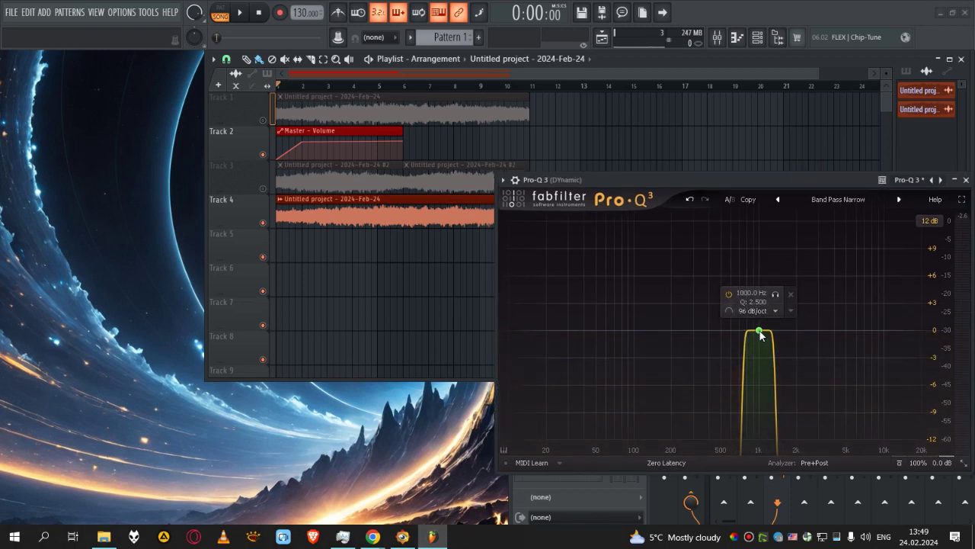
left_click_drag(771, 180, 771, 186)
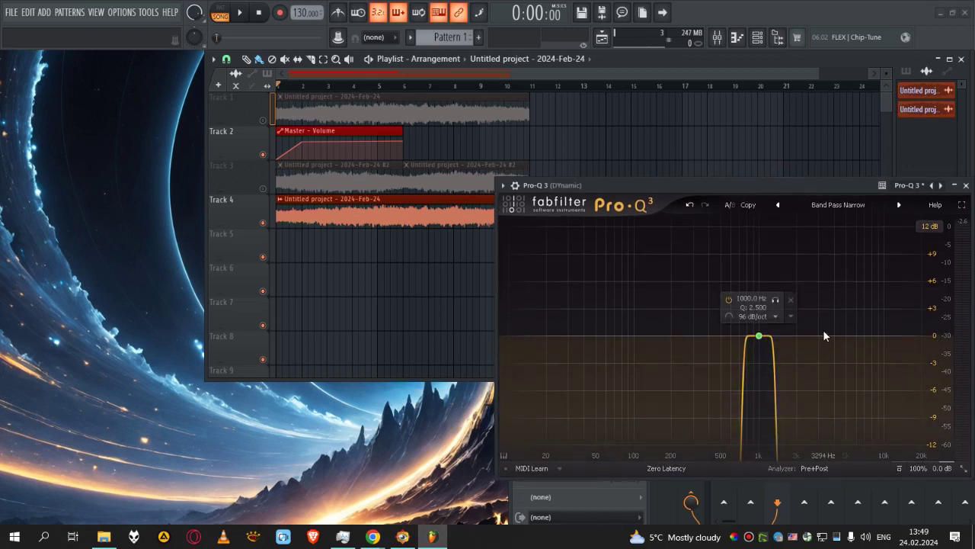
- Audition the arrangement while sweeping the band-pass filter through the spectrum, ending at 1415.8 Hz
key("space")
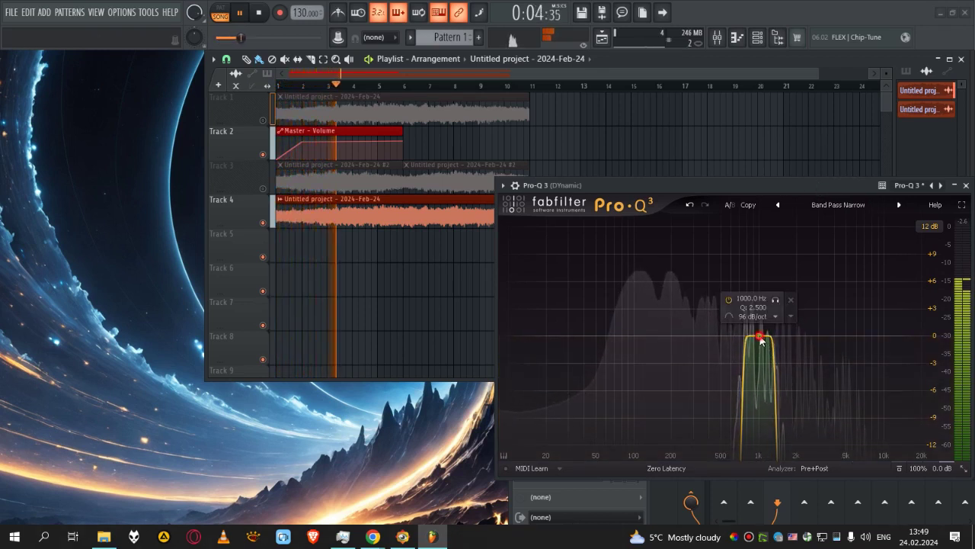
key("space")
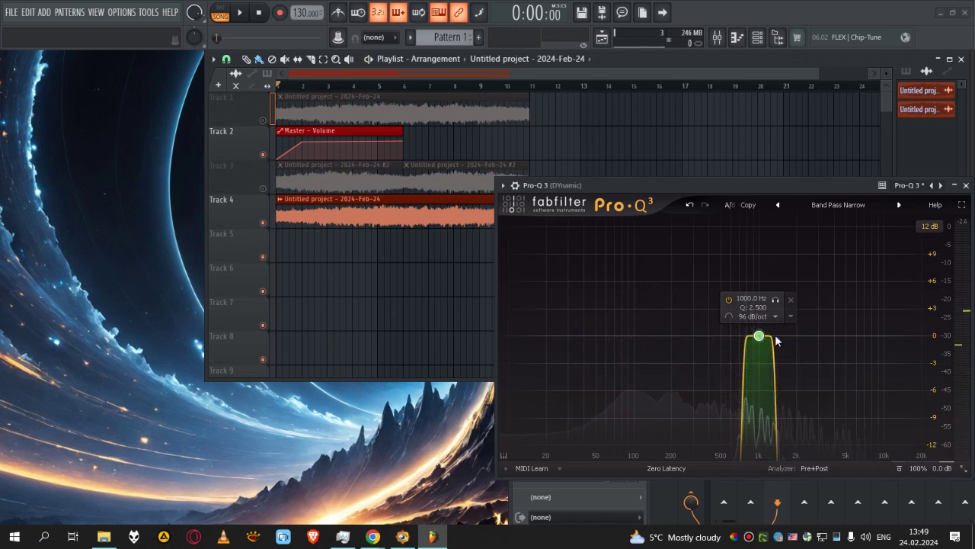
key("space")
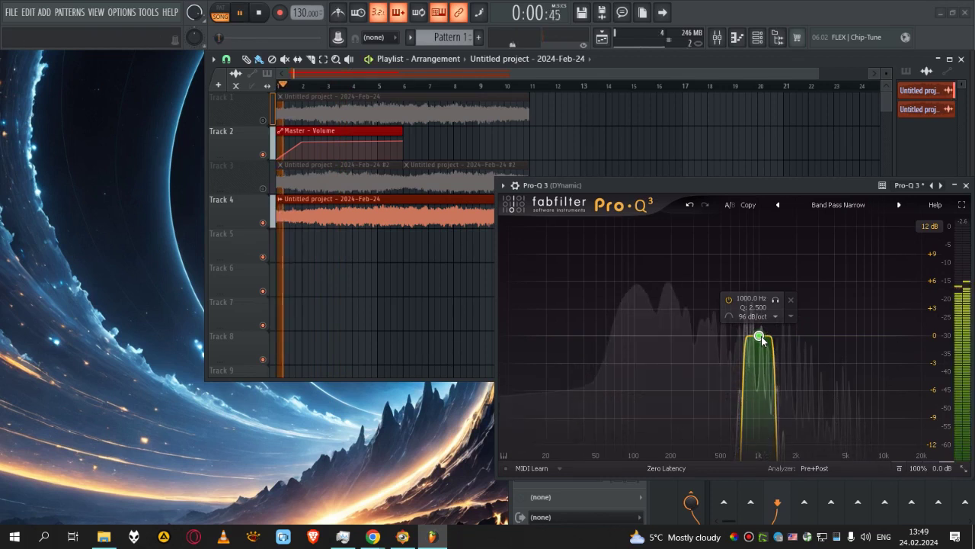
mouse_move(763, 341)
left_mouse_down()
mouse_move(671, 342)
mouse_move(842, 339)
mouse_move(653, 342)
mouse_move(851, 337)
mouse_move(640, 337)
mouse_move(829, 337)
mouse_move(689, 339)
mouse_move(777, 346)
left_mouse_up()
key("space")
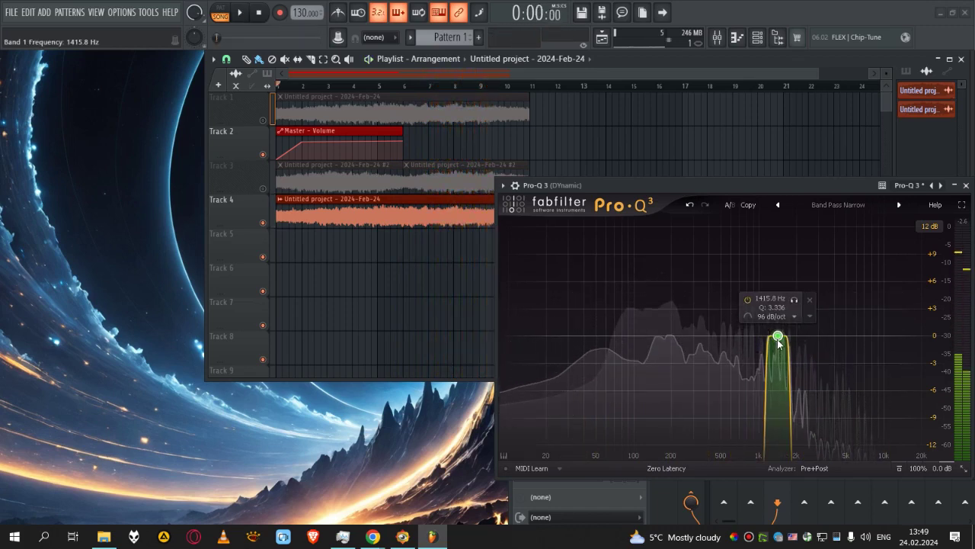
left_click_drag(750, 185, 779, 140)
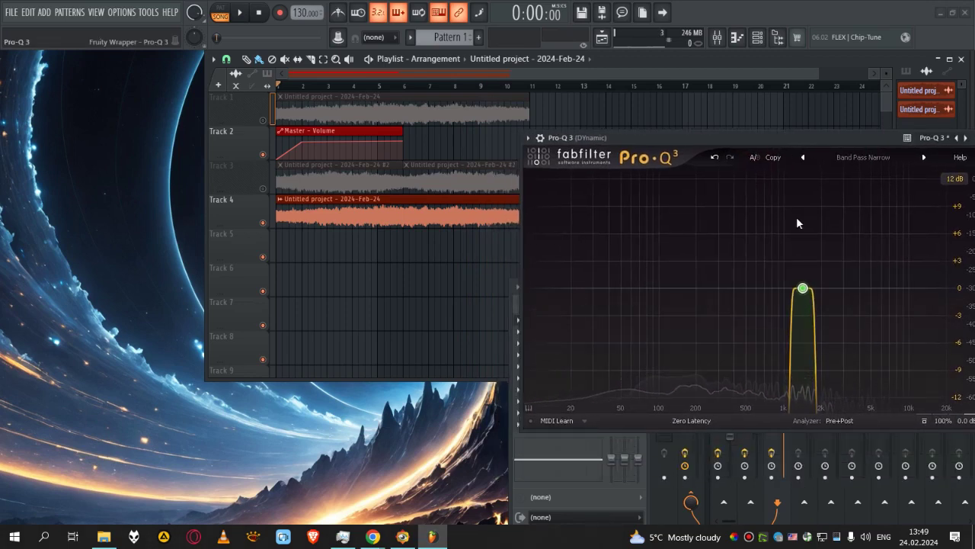
mouse_move(798, 289)
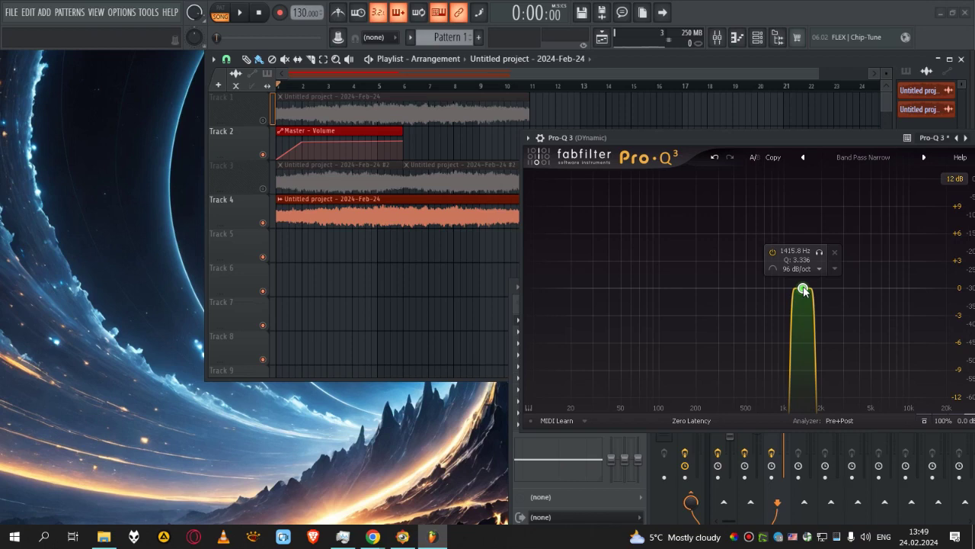
left_click_drag(820, 137, 764, 192)
- Link Pro-Q 3's Band 1 Frequency and Band 1 Q together and create automation clips for both, then close the equalizer
mouse_move(706, 355)
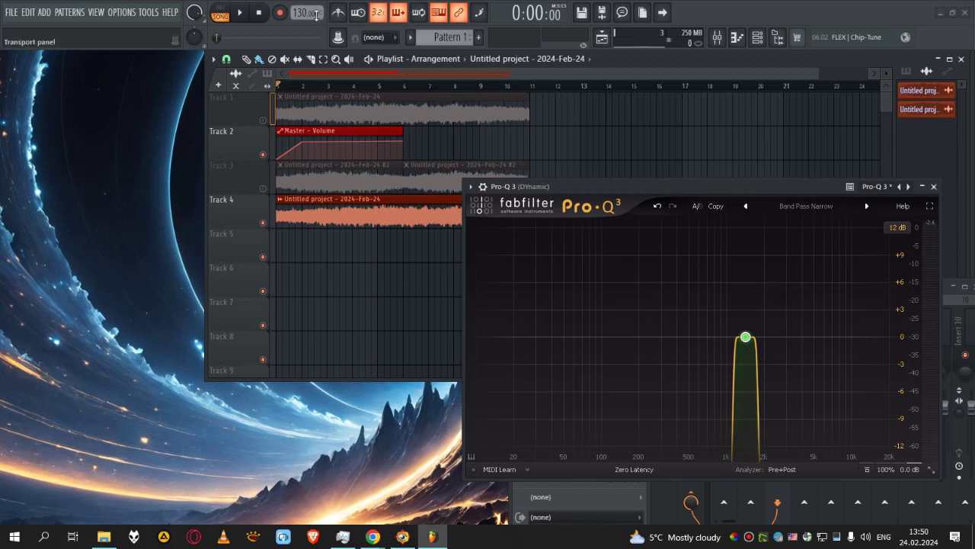
left_click(339, 38)
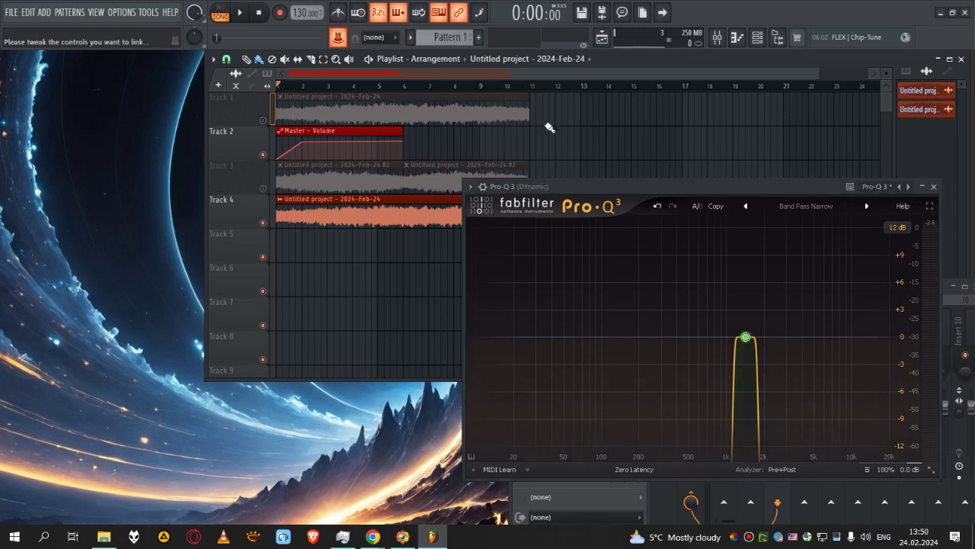
left_click_drag(746, 339, 748, 336)
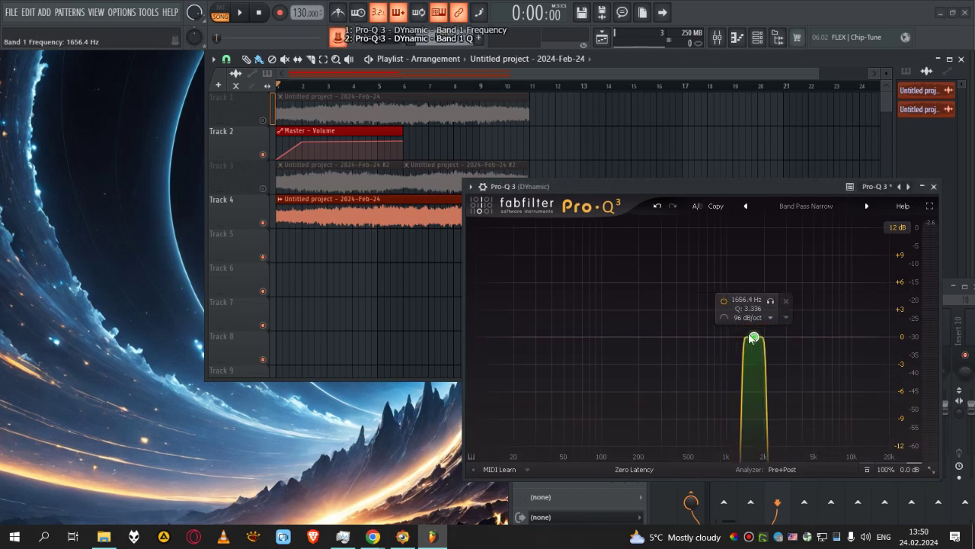
right_click(339, 38)
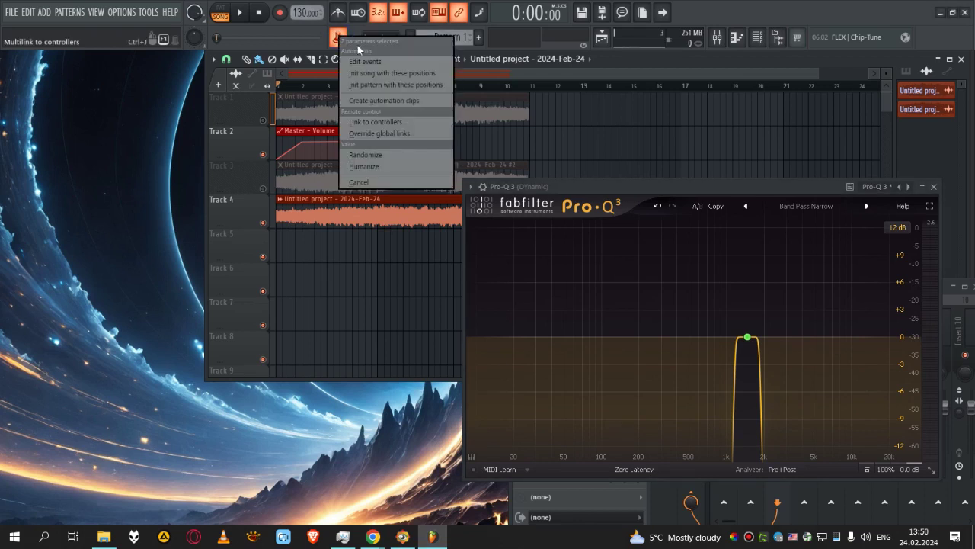
left_click(426, 100)
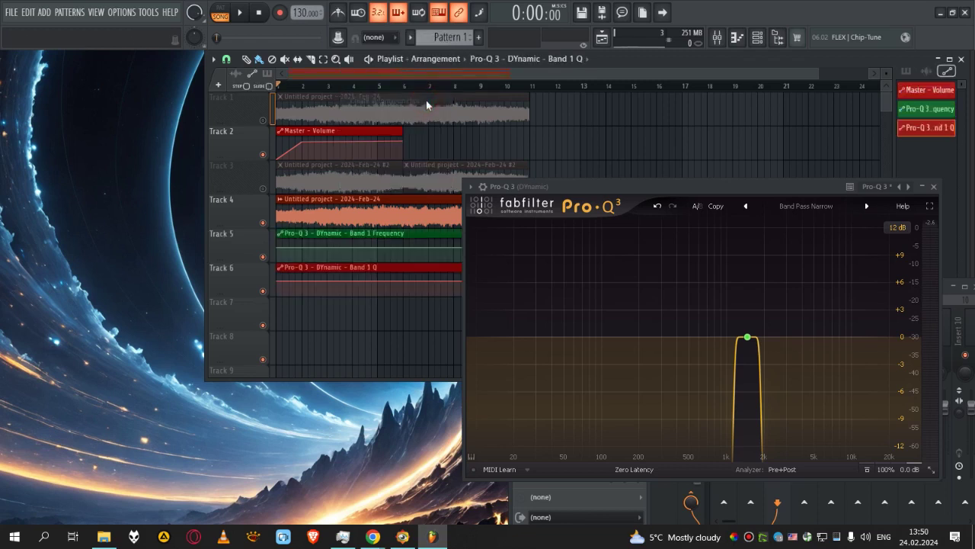
left_click(933, 186)
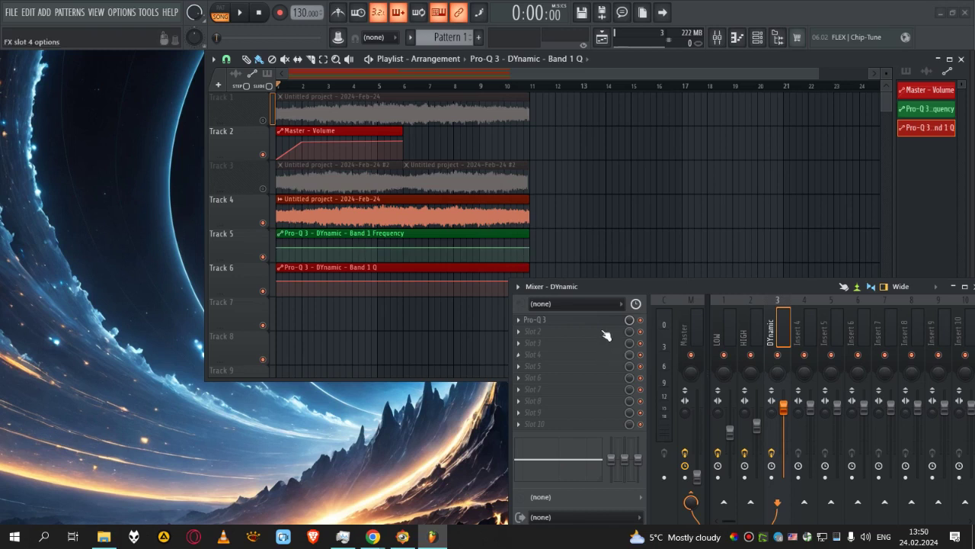
- Open the channel settings of the Band 1 Frequency automation clip on Track 5 and enable its LFO
left_click(570, 320)
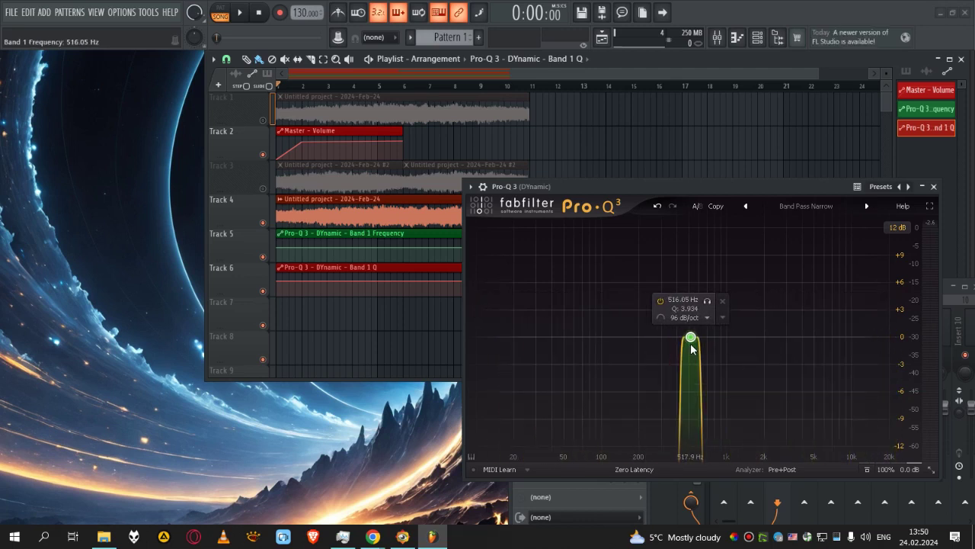
left_click_drag(754, 183, 875, 204)
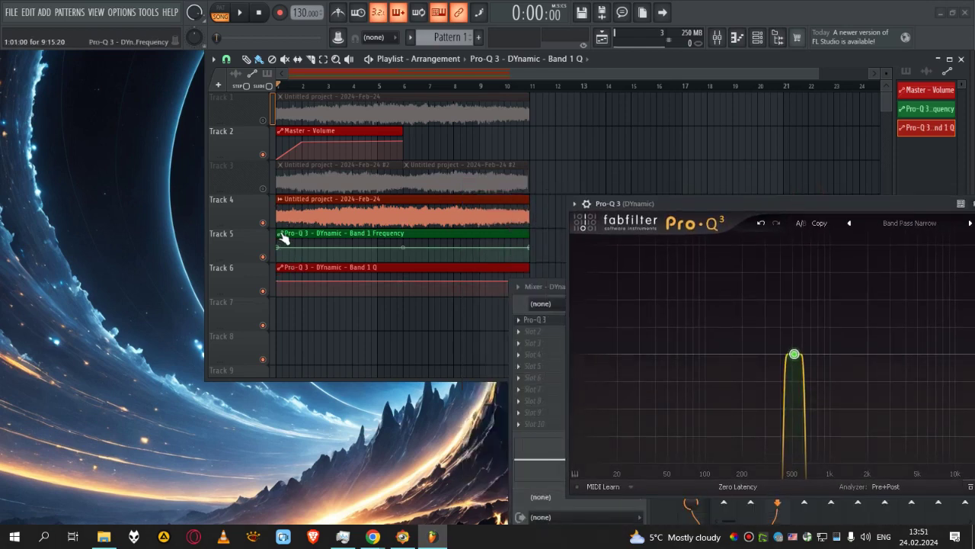
right_click(281, 236)
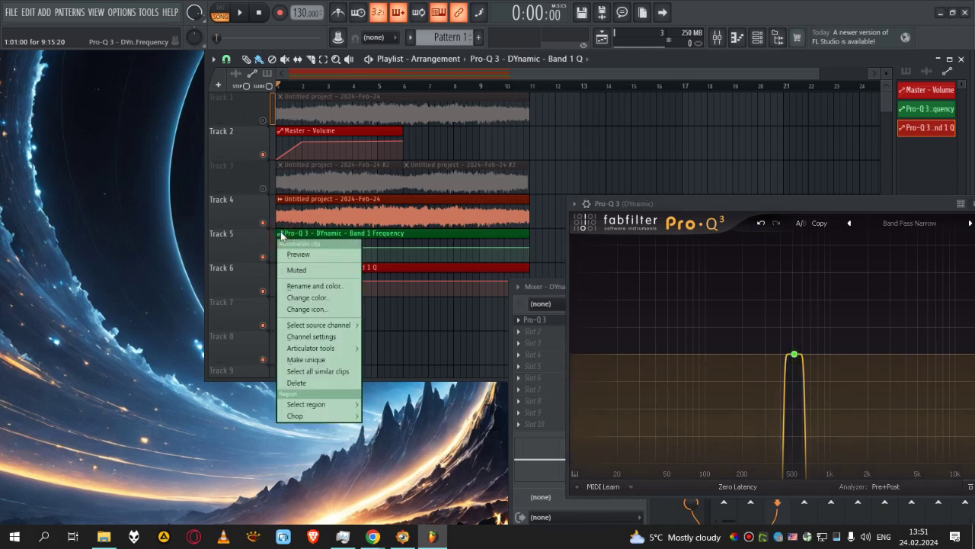
left_click(327, 338)
left_click_drag(203, 79, 603, 132)
left_click(433, 173)
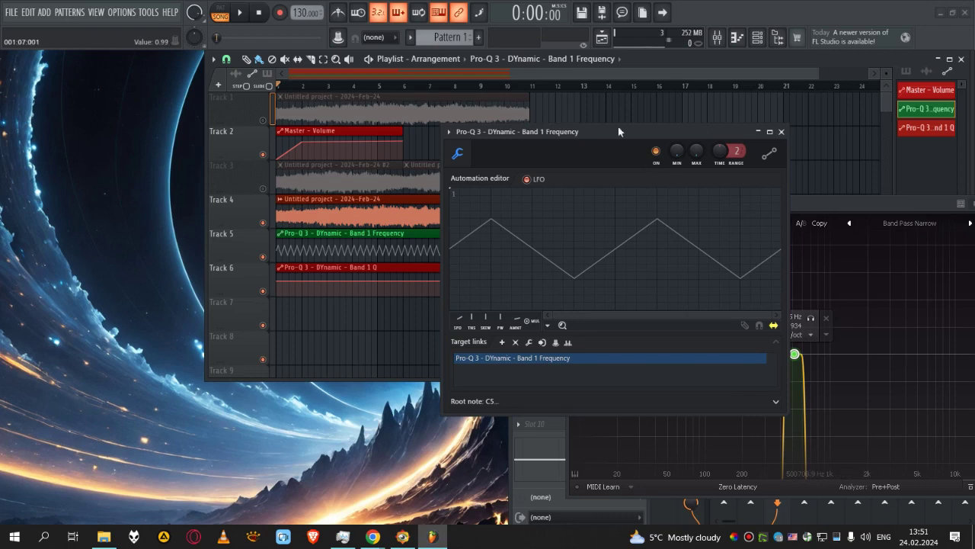
- During playback, slow the Band 1 Frequency LFO speed to 46% while watching the filter move, then close both the automation and Pro-Q 3 windows
key("space")
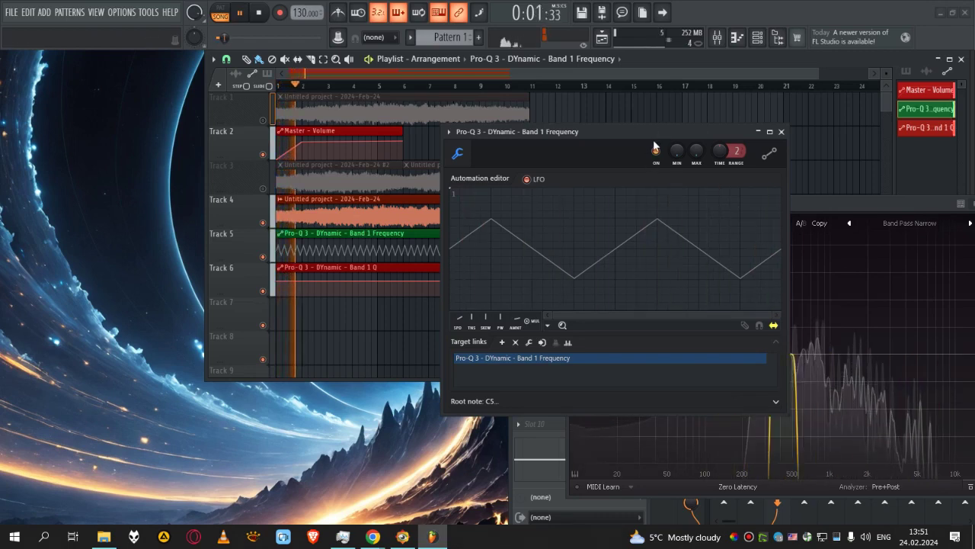
left_click_drag(738, 134, 758, 111)
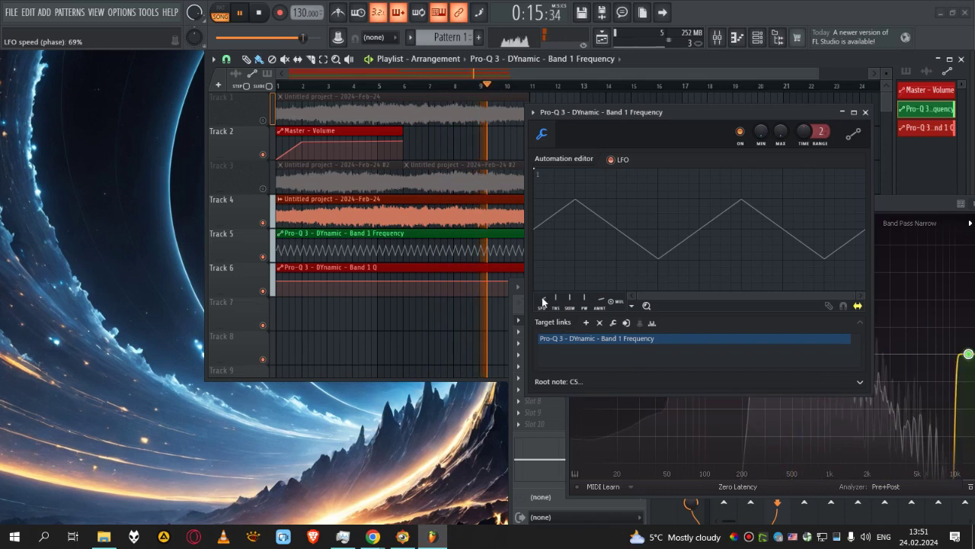
left_click_drag(543, 297, 543, 314)
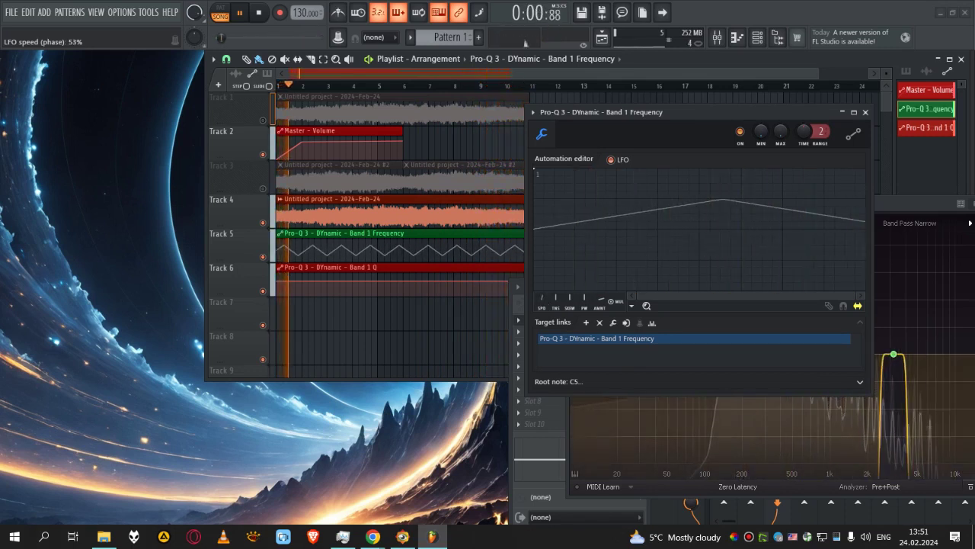
left_click_drag(918, 200, 372, 197)
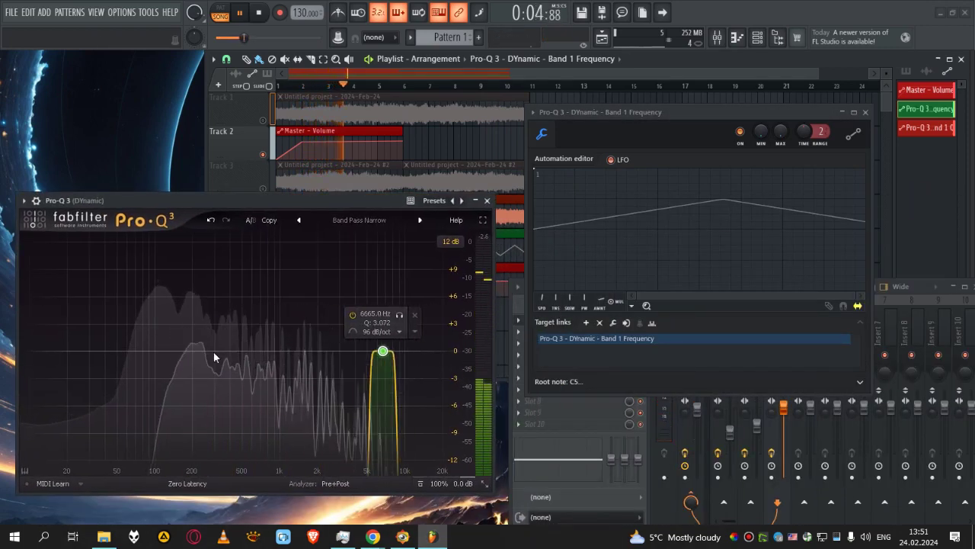
left_click_drag(342, 199, 311, 288)
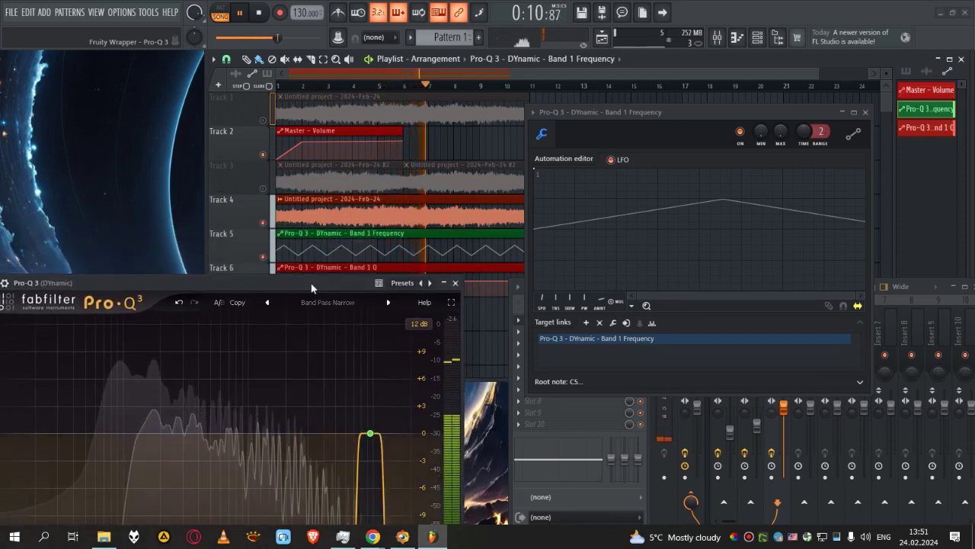
left_click_drag(311, 287, 310, 285)
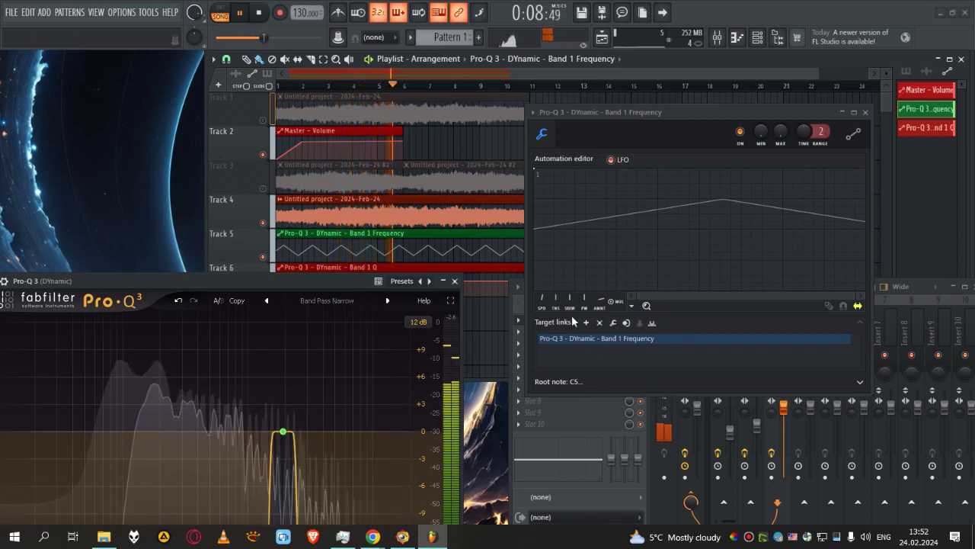
left_click_drag(543, 302, 543, 313)
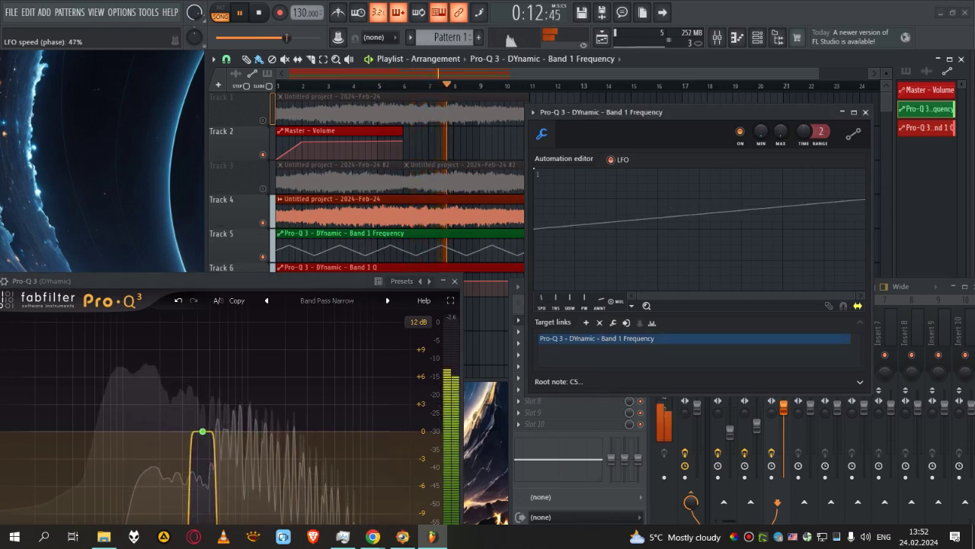
left_click_drag(543, 312, 543, 316)
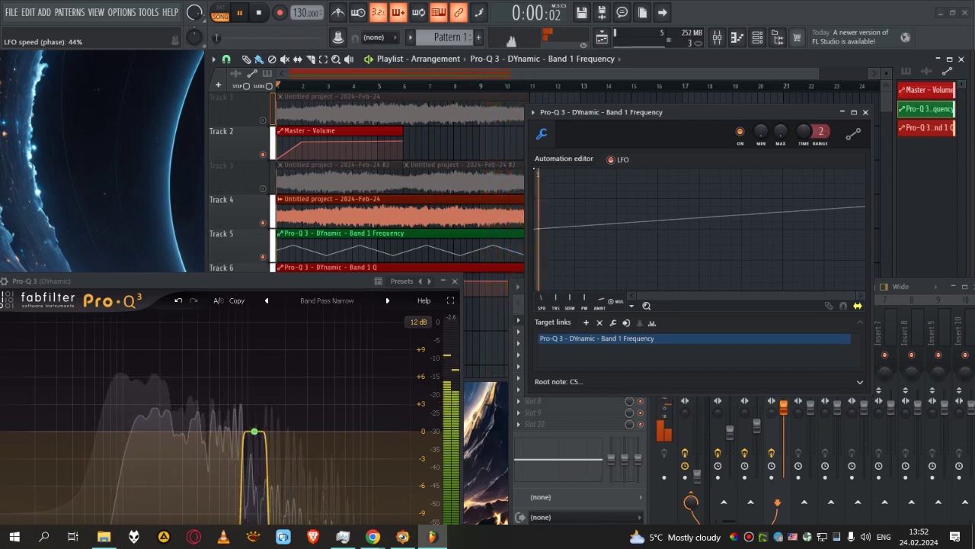
left_click_drag(543, 316, 543, 313)
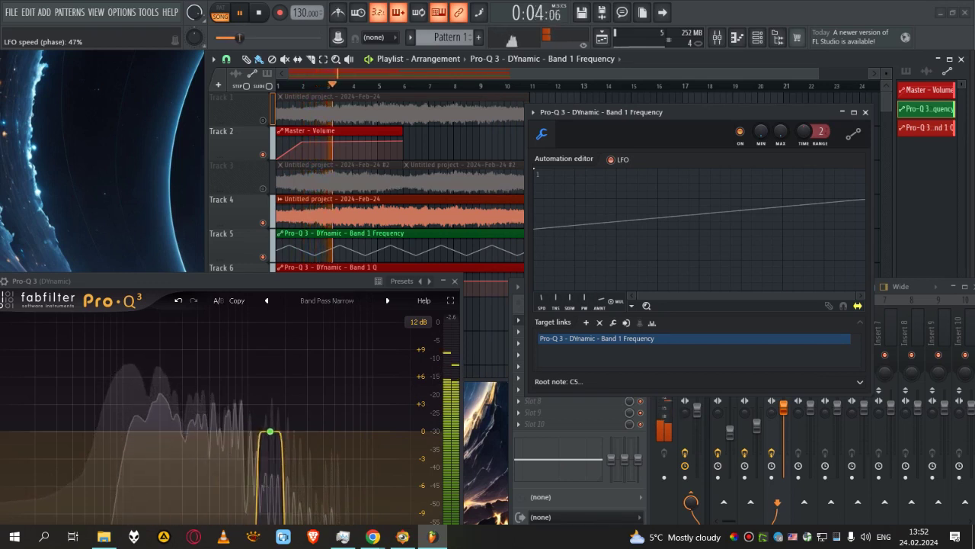
left_click_drag(544, 312, 544, 313)
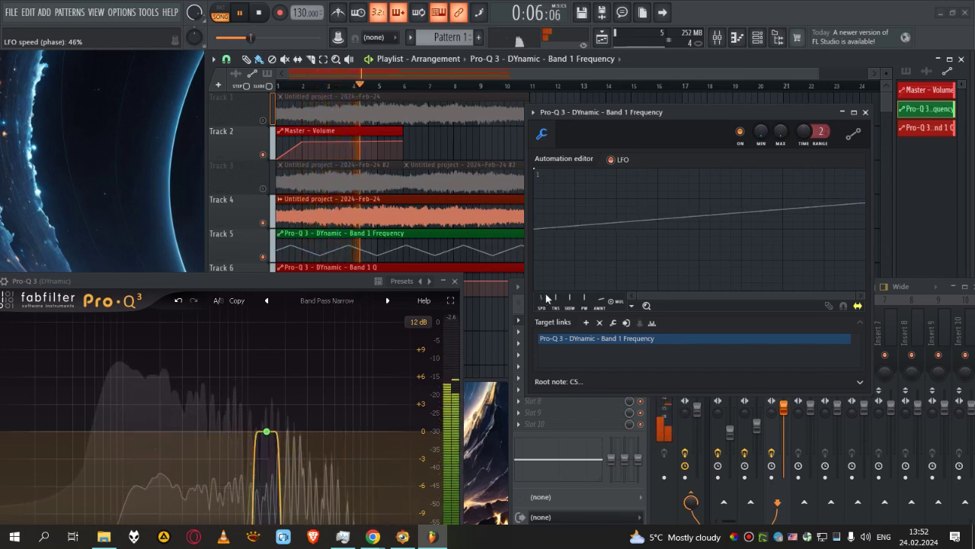
left_click(865, 112)
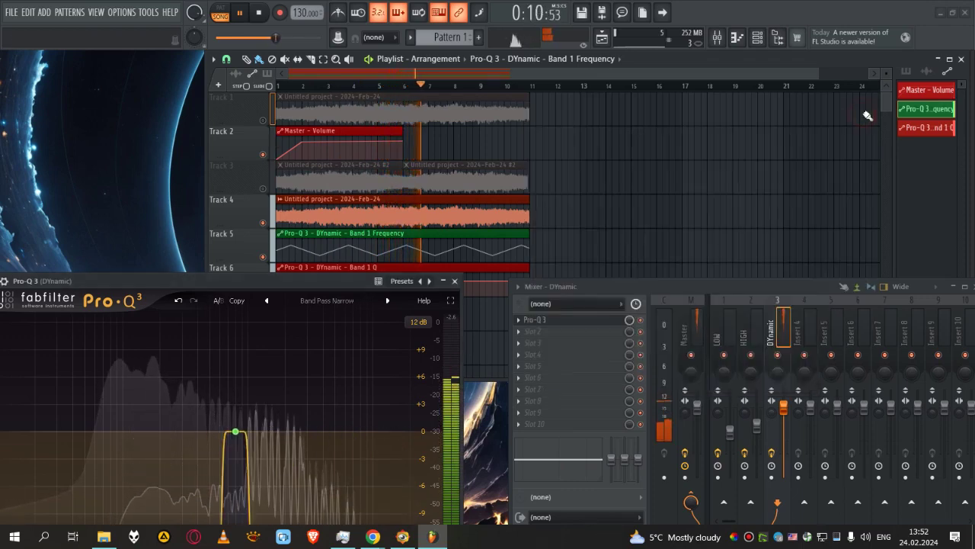
left_click(454, 280)
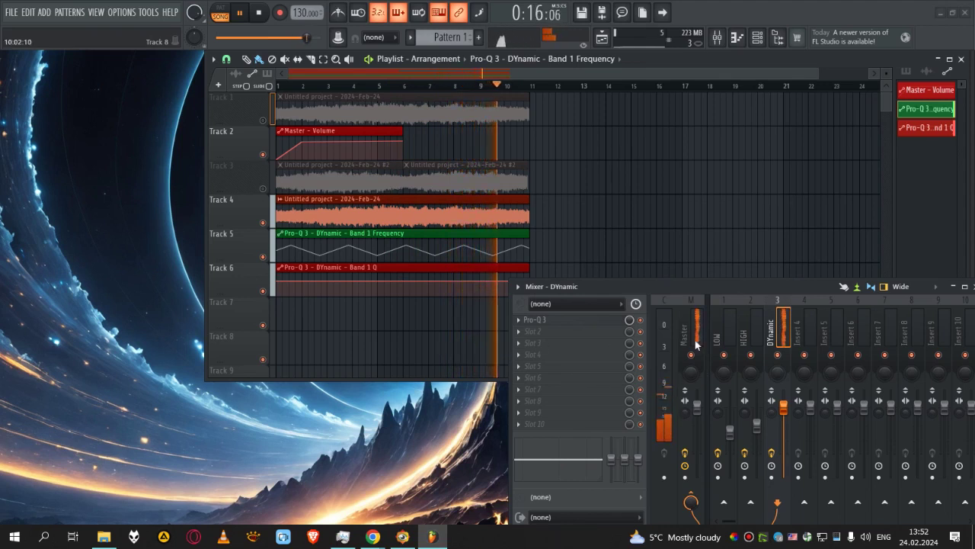
- Stop playback and swap the left and right channels of the HIGH mixer track
key("space")
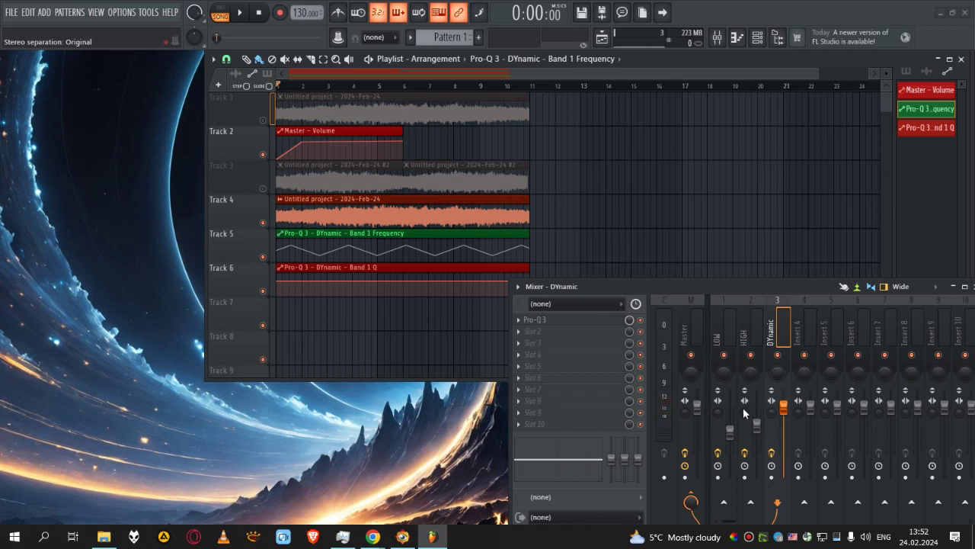
left_click(771, 390)
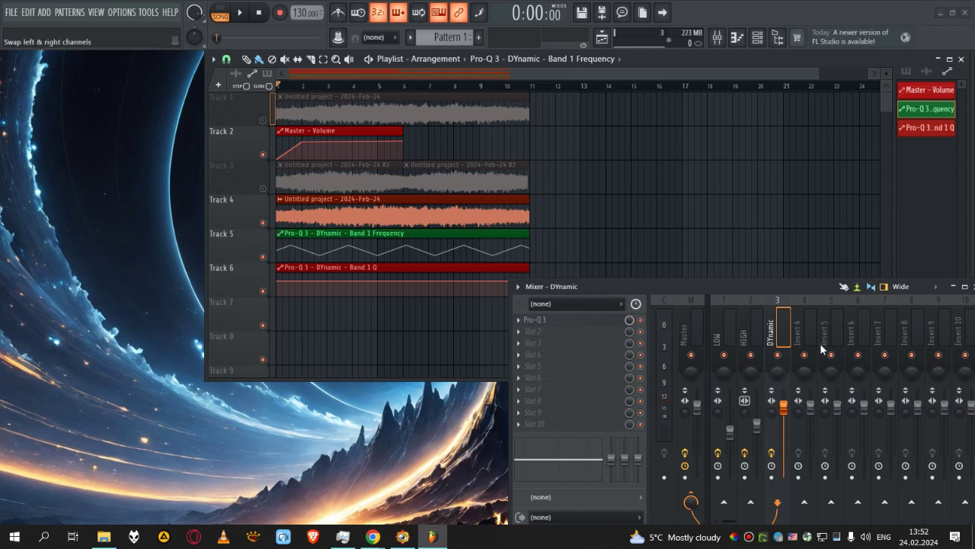
- Add ValhallaDelay to effect slot 2 of the DYnamic mixer track and place its window where all controls are visible
left_click(521, 332)
mouse_move(579, 251)
mouse_move(730, 459)
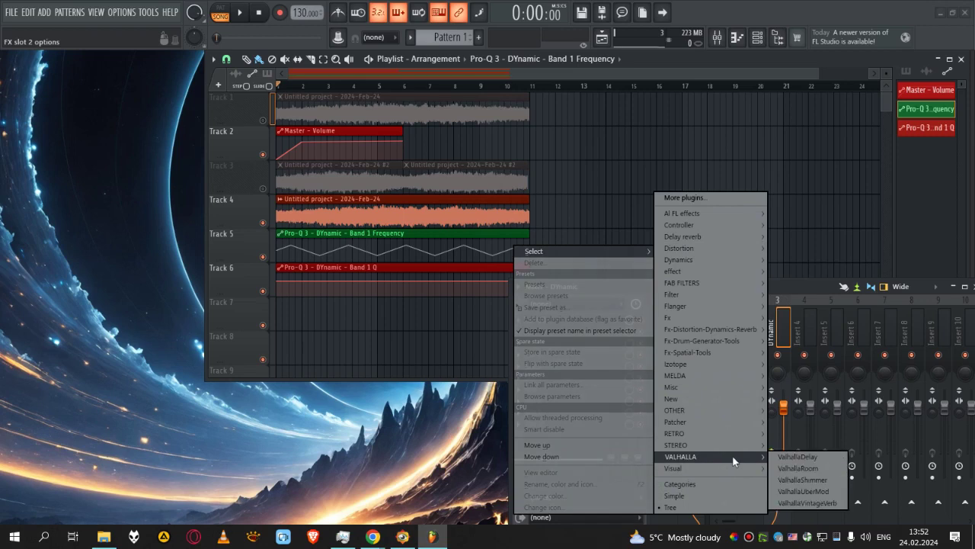
left_click(818, 457)
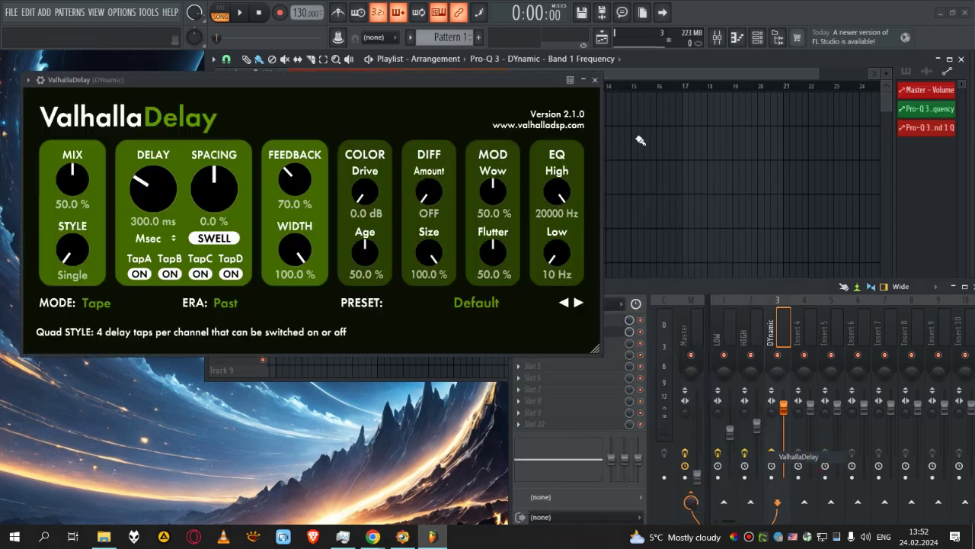
left_click_drag(473, 80, 489, 358)
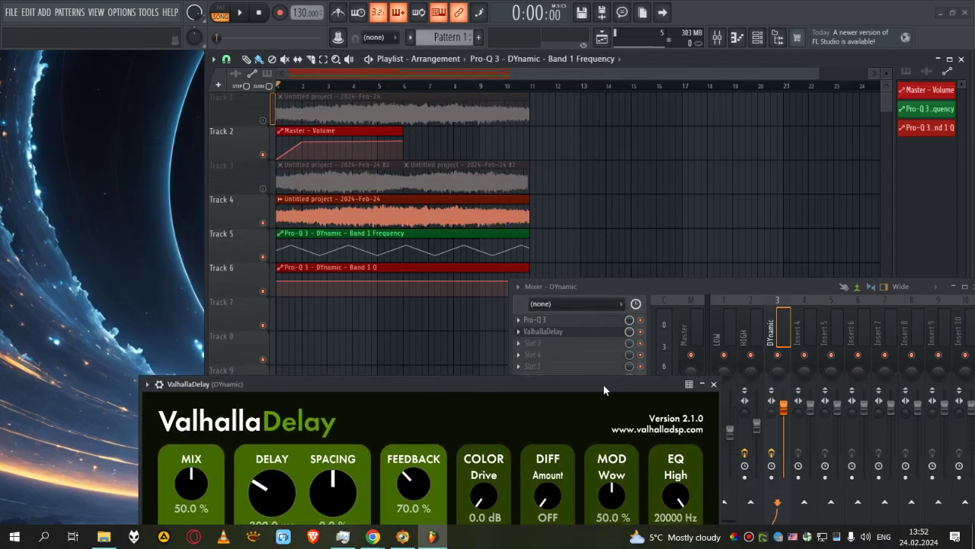
left_click_drag(766, 284, 799, 244)
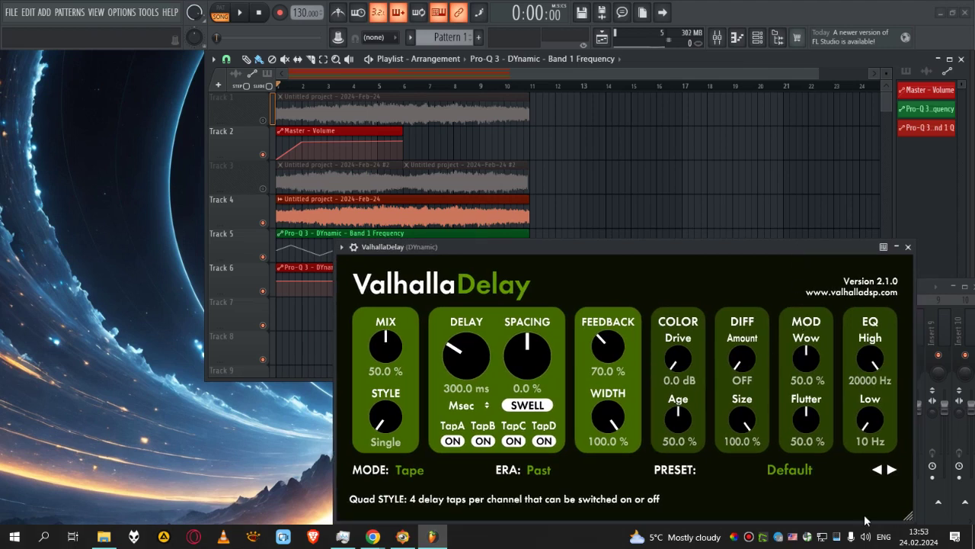
- Audition ValhallaDelay presets during playback up to GHOST-Falling Snare, then move the plugin window aside and stop playback
key("space")
left_click_drag(802, 250, 796, 222)
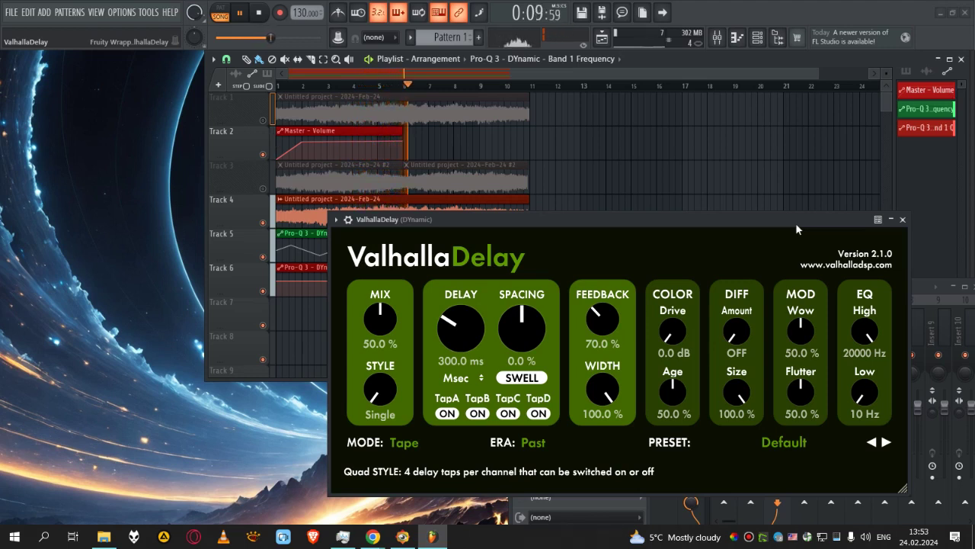
left_click(886, 444)
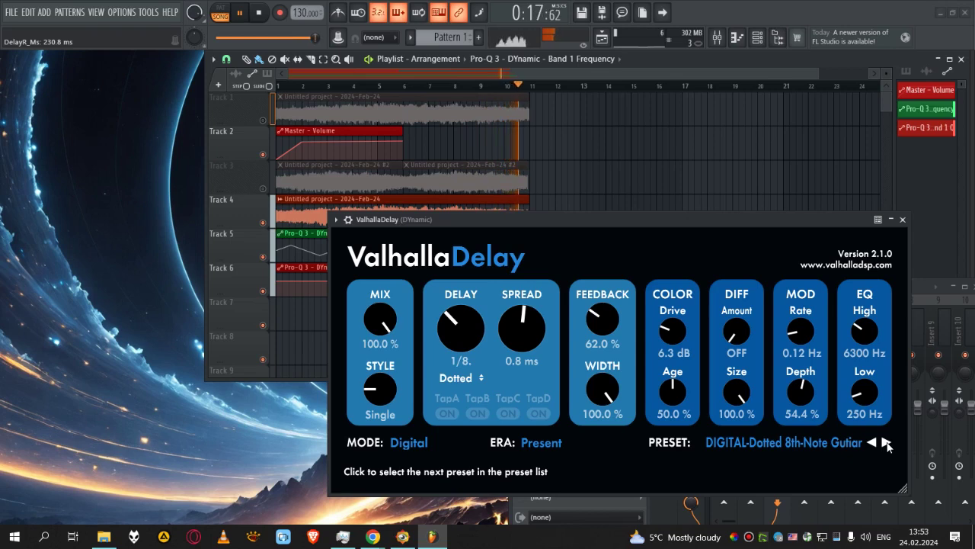
left_click(886, 444)
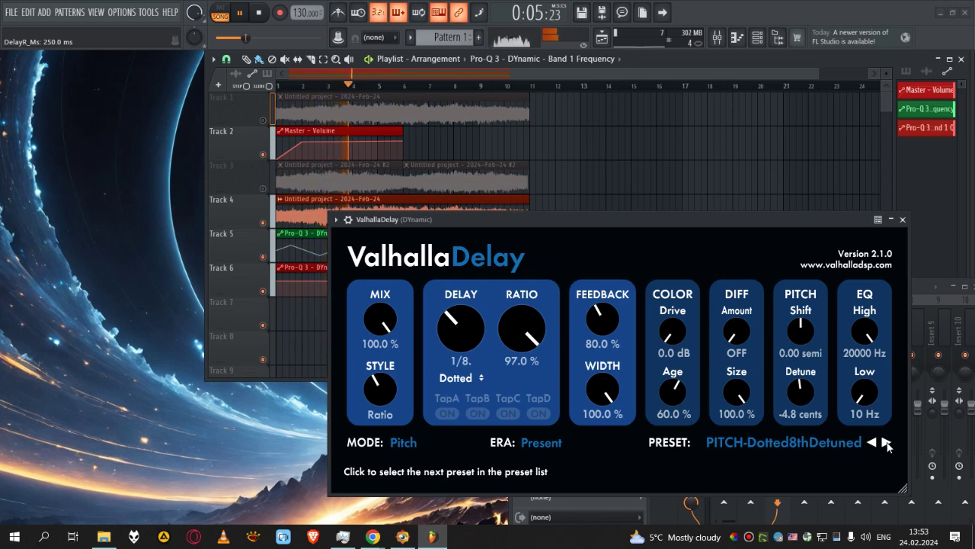
left_click(886, 443)
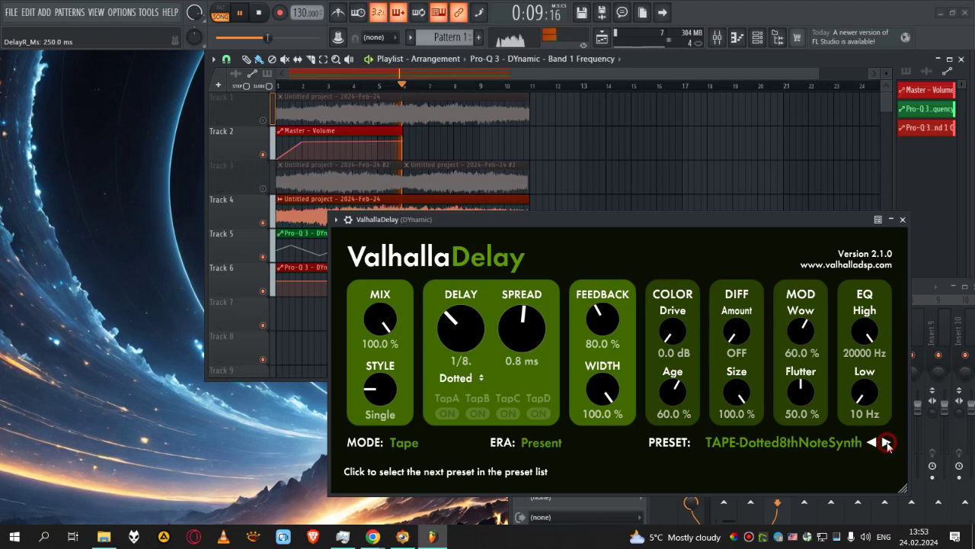
left_click(886, 444)
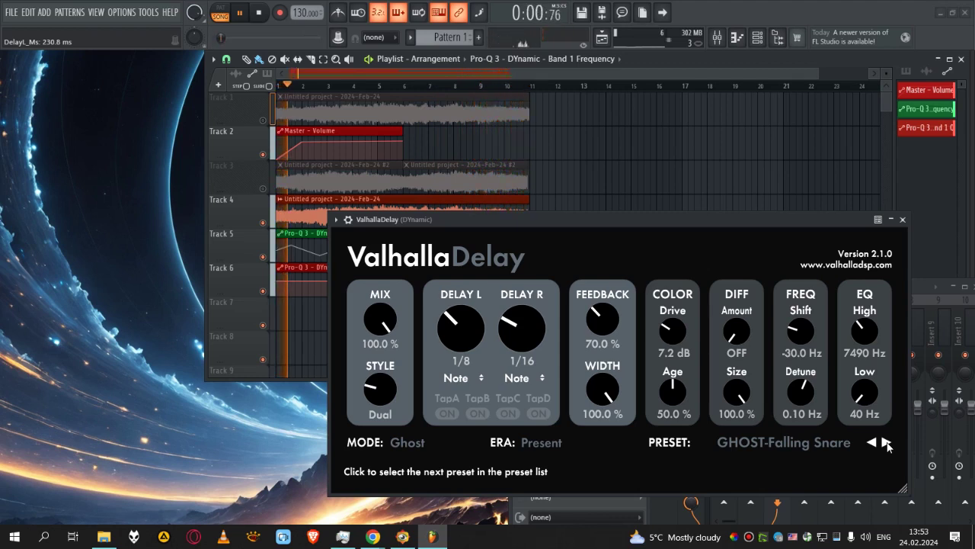
left_click_drag(690, 221, 377, 340)
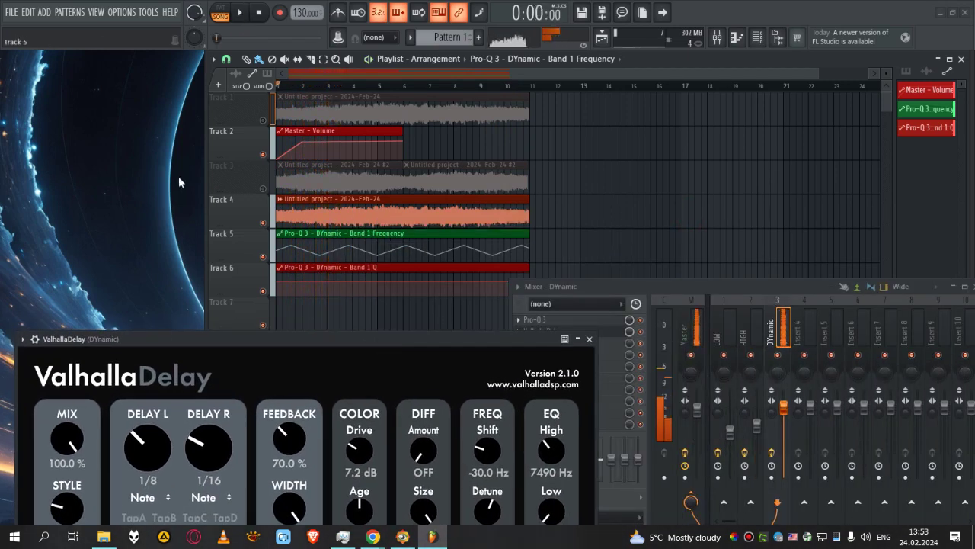
key("space")
- Unmute playlist Tracks 3 and 1, play all layers together, then stop playback
left_click(261, 189)
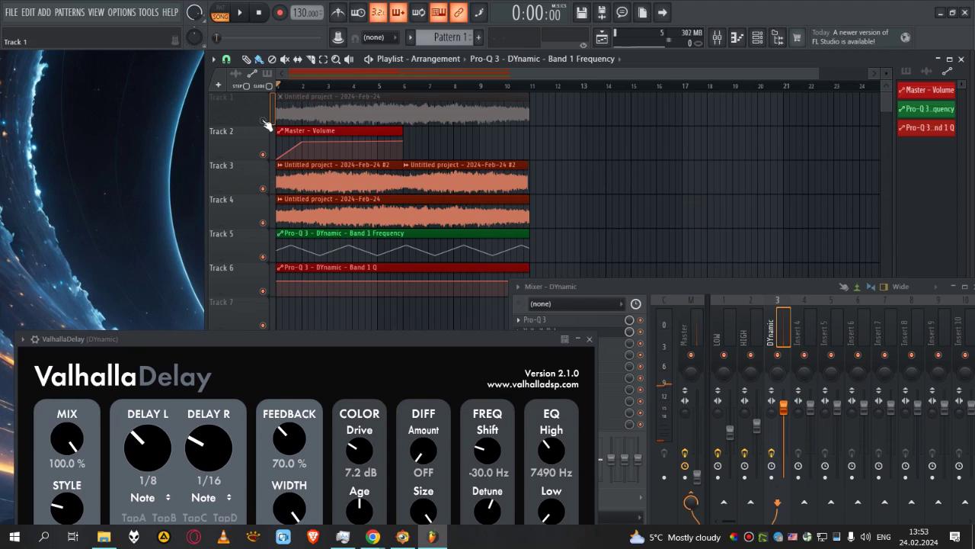
left_click(262, 120)
key("space")
left_click(773, 304)
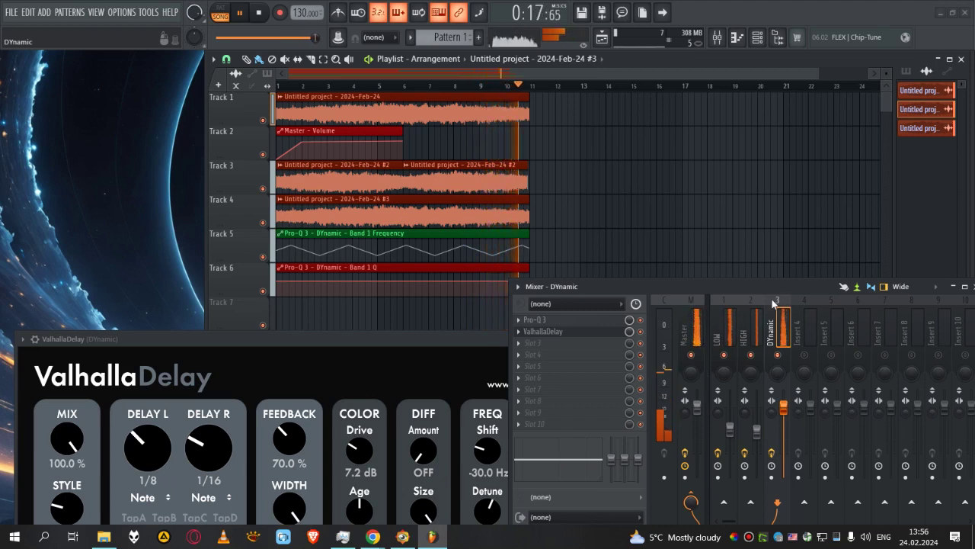
key("space")
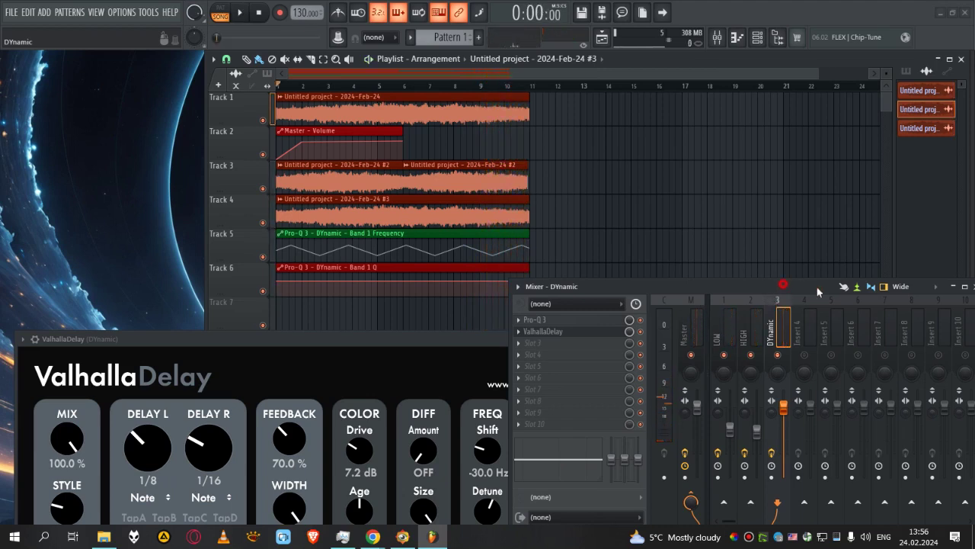
- Move the mixer clear of the playlist and close the ValhallaDelay window
left_click_drag(792, 290, 840, 276)
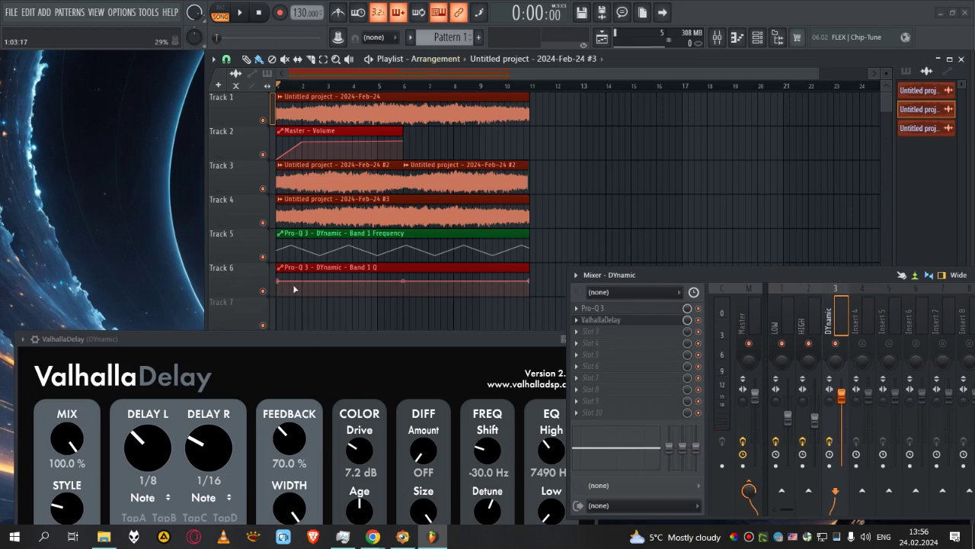
left_click_drag(463, 344, 404, 329)
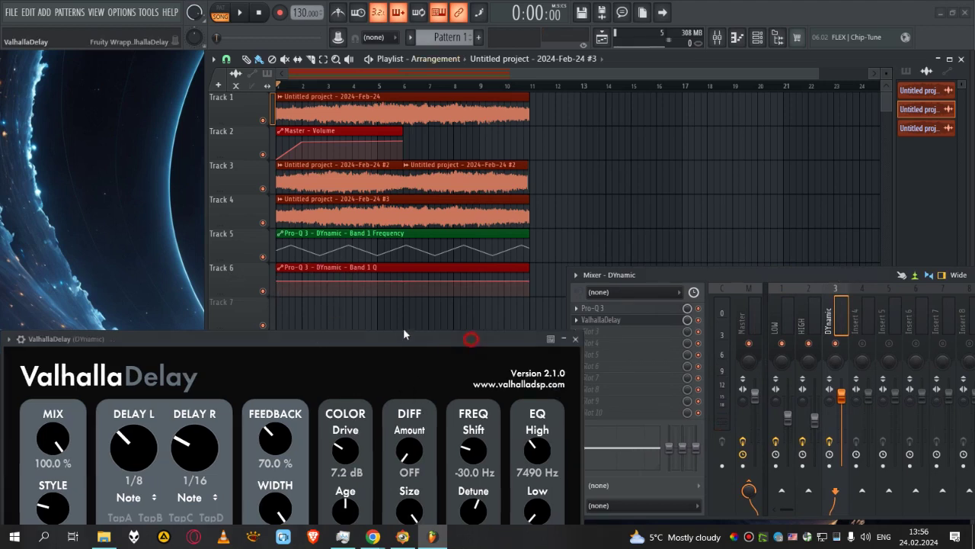
left_click(522, 336)
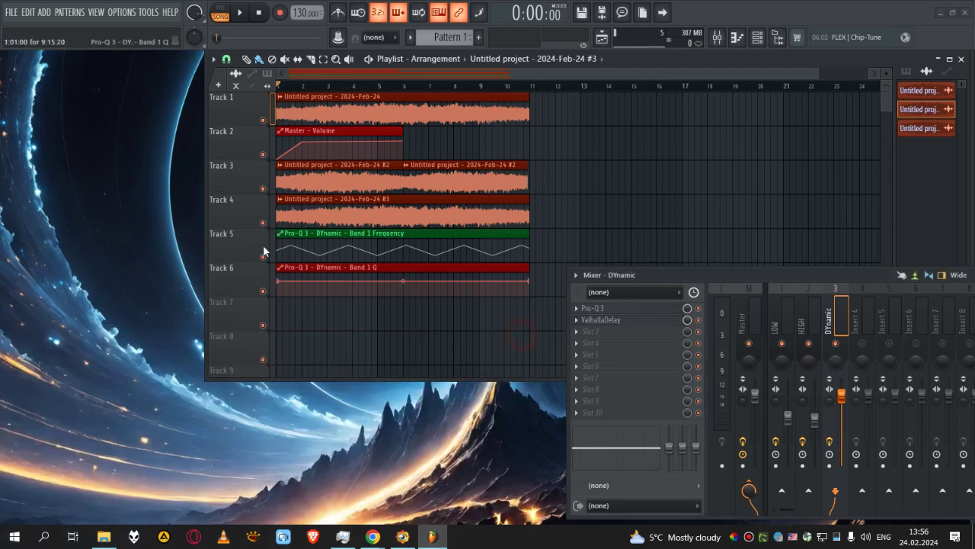
- Reshape the Band 1 Q automation clip on Track 6 into an irregular zigzag of alternating high and low points
mouse_move(293, 281)
left_mouse_down()
mouse_move(290, 298)
mouse_move(302, 279)
left_mouse_up()
left_click(327, 278)
left_click(333, 292)
left_click(339, 285)
left_click(347, 294)
left_click(352, 282)
left_click(358, 294)
left_click(364, 283)
left_click(370, 293)
left_click(379, 281)
left_click(396, 279)
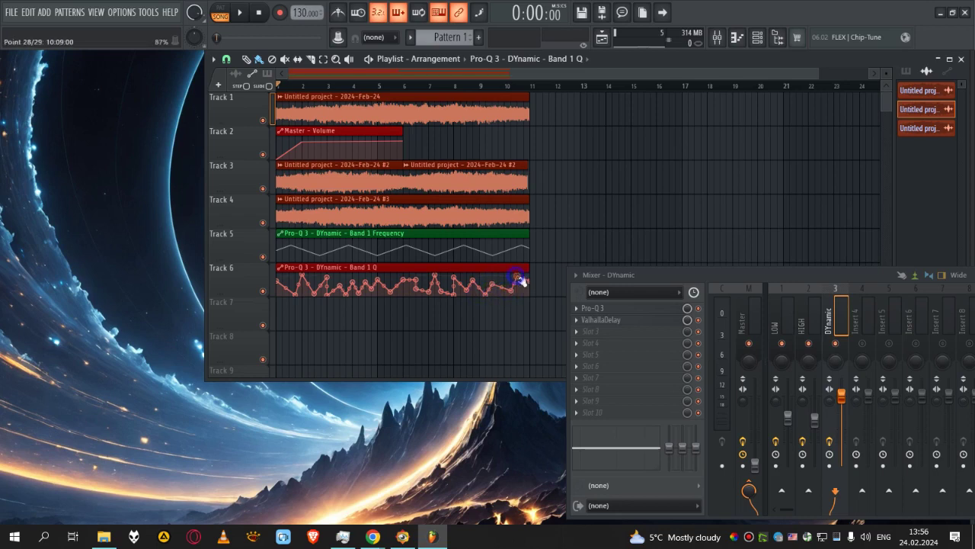
- Open Pro-Q 3 on the DYnamic track and watch the automated band move during playback, then stop
scroll(313, 276, "up", 2)
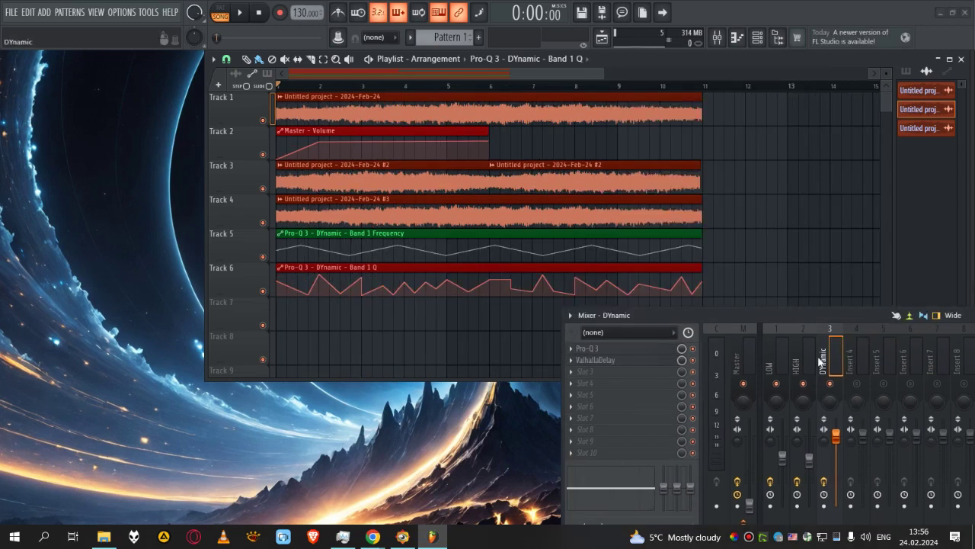
left_click(614, 349)
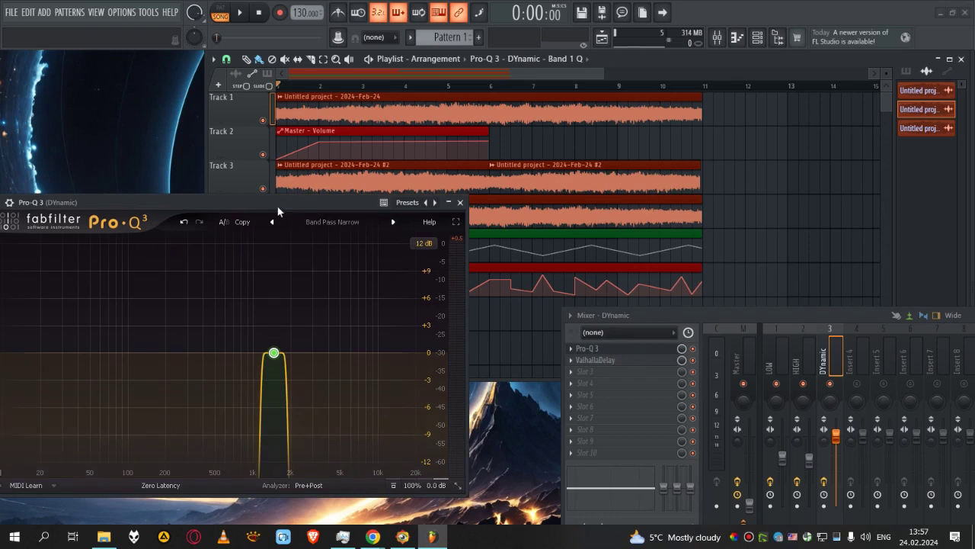
left_click_drag(294, 202, 281, 250)
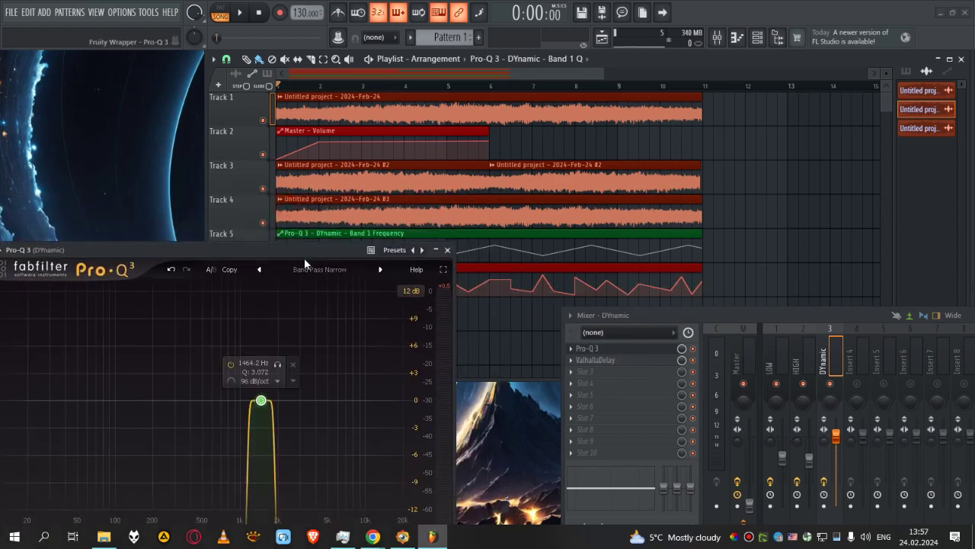
key("space")
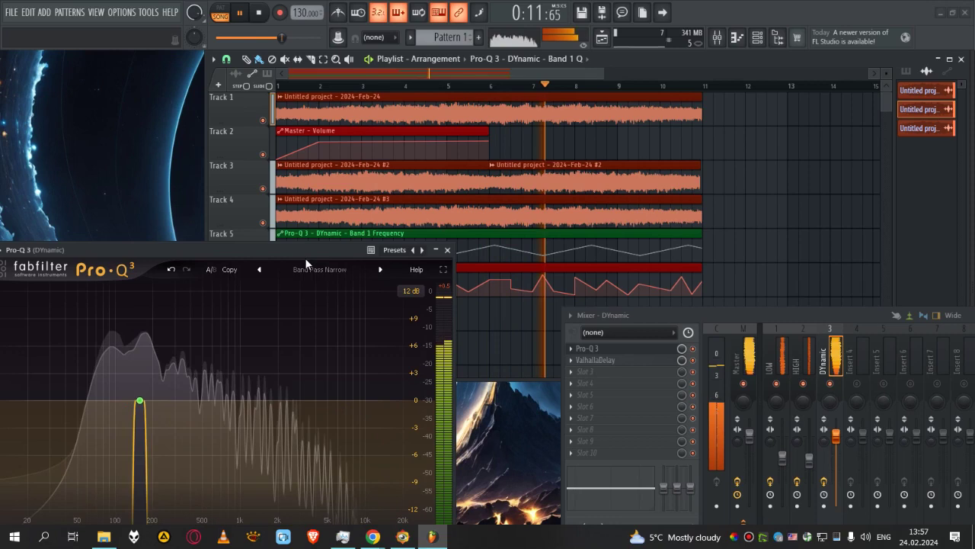
key("space")
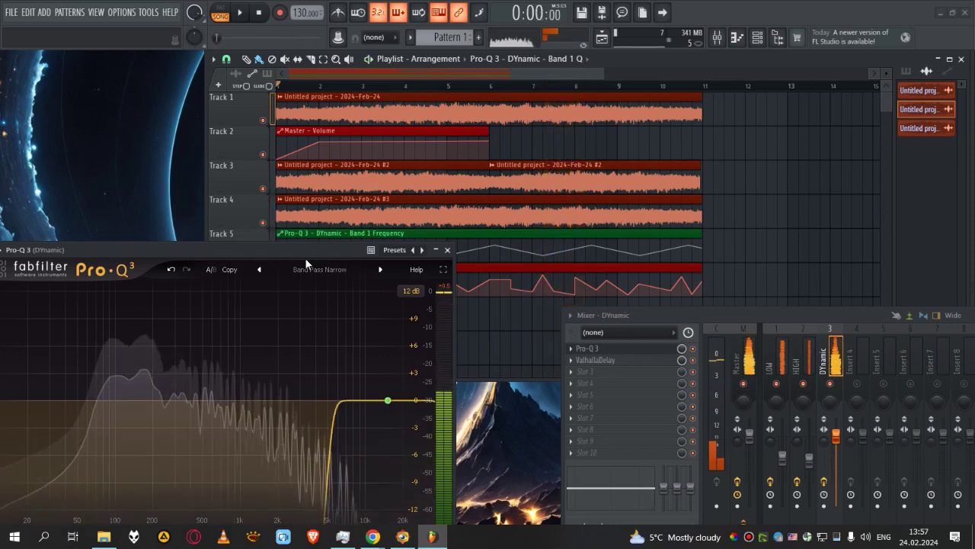
- Move the Pro-Q 3 and mixer windows clear of the Band 1 Q automation clip and play the arrangement again
left_click_drag(305, 257, 329, 341)
key("space")
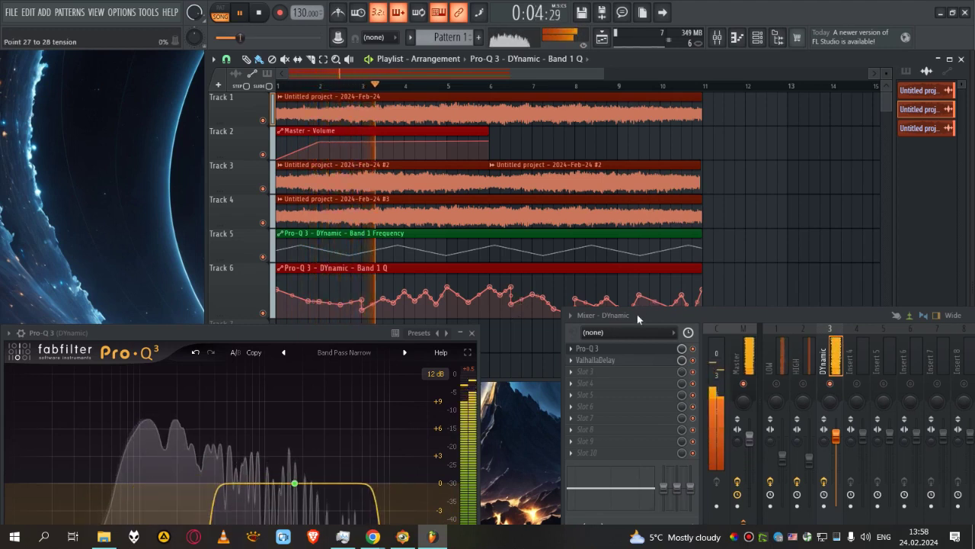
left_click_drag(653, 309, 662, 339)
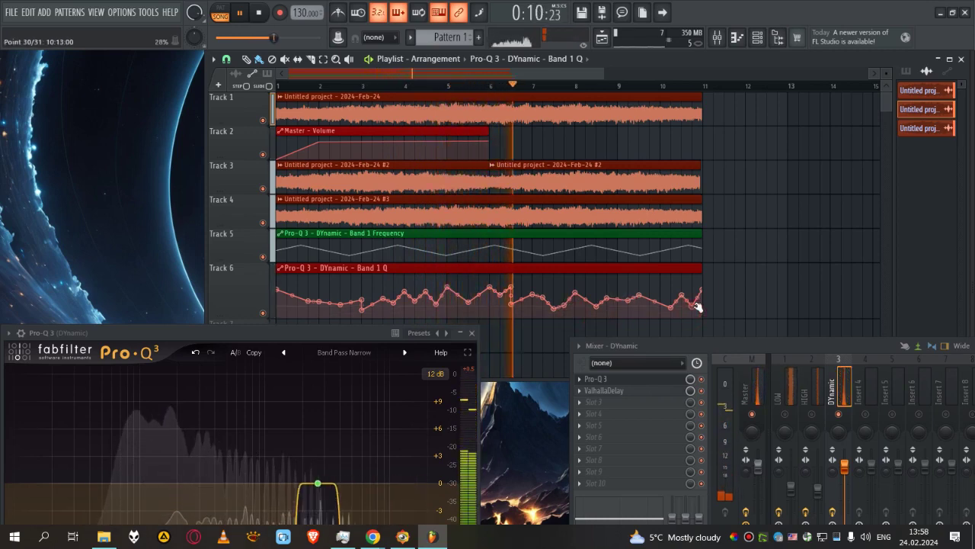
- Move the DYnamic track's Pro-Q 3 window up for viewing, close it, and stop playback
left_click_drag(331, 333, 492, 203)
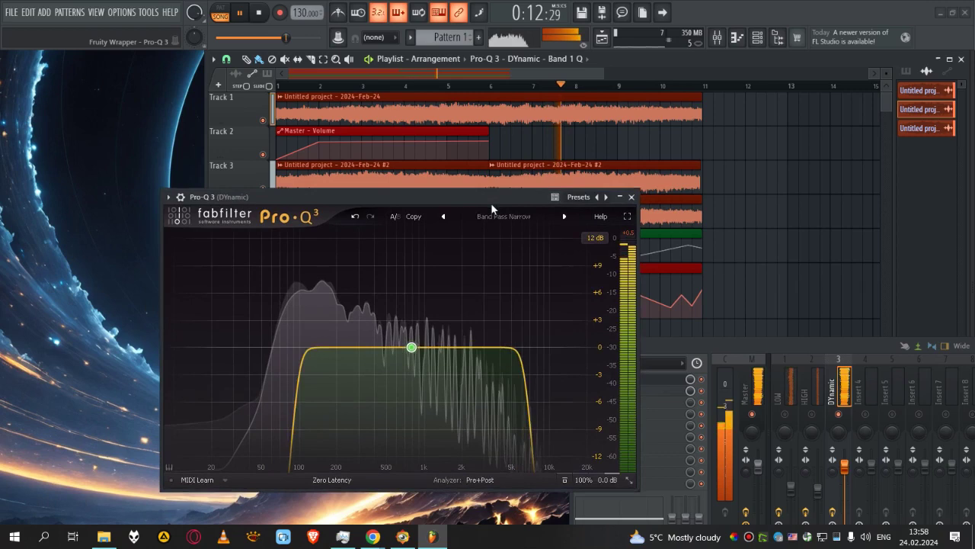
left_click(632, 206)
key("space")
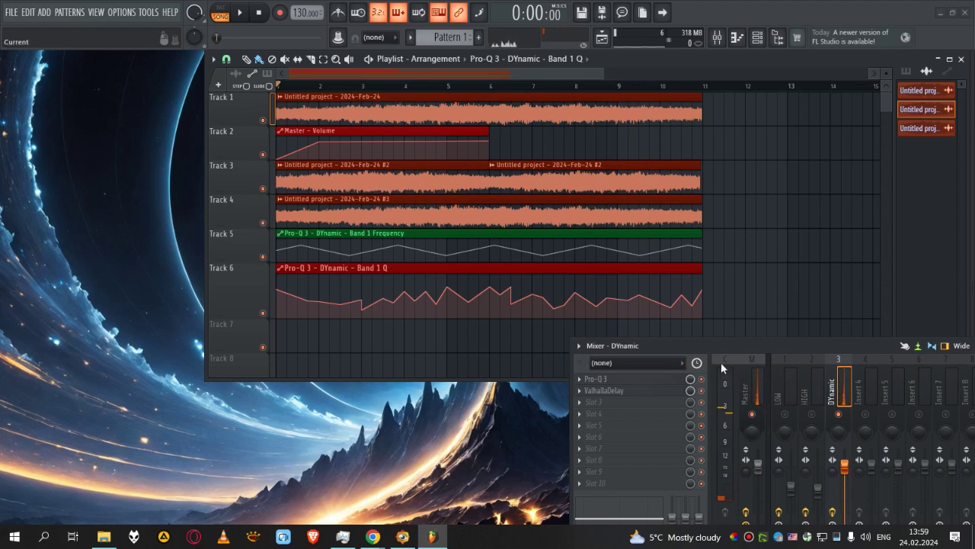
- Load FabFilter Pro-C 2 into the third effect slot of the DYnamic mixer track
left_click(581, 401)
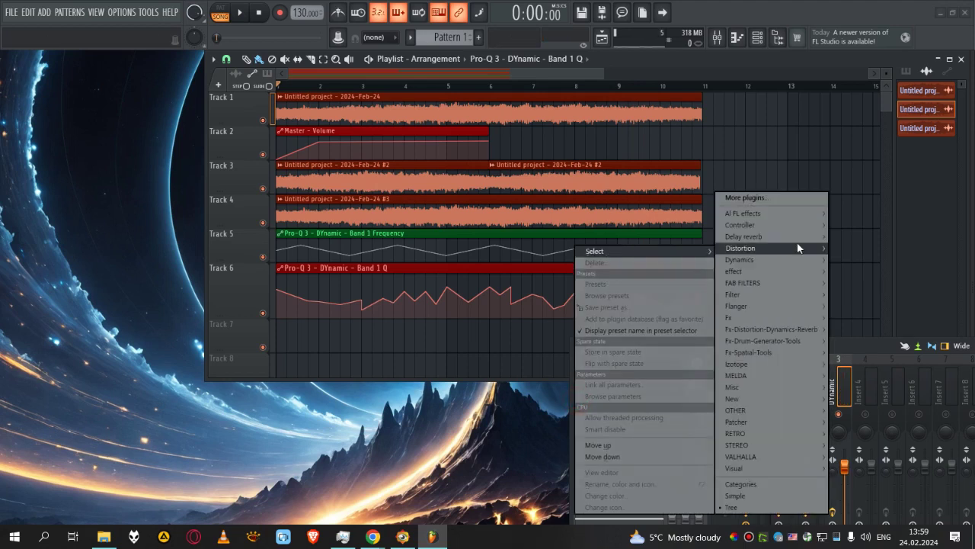
mouse_move(781, 279)
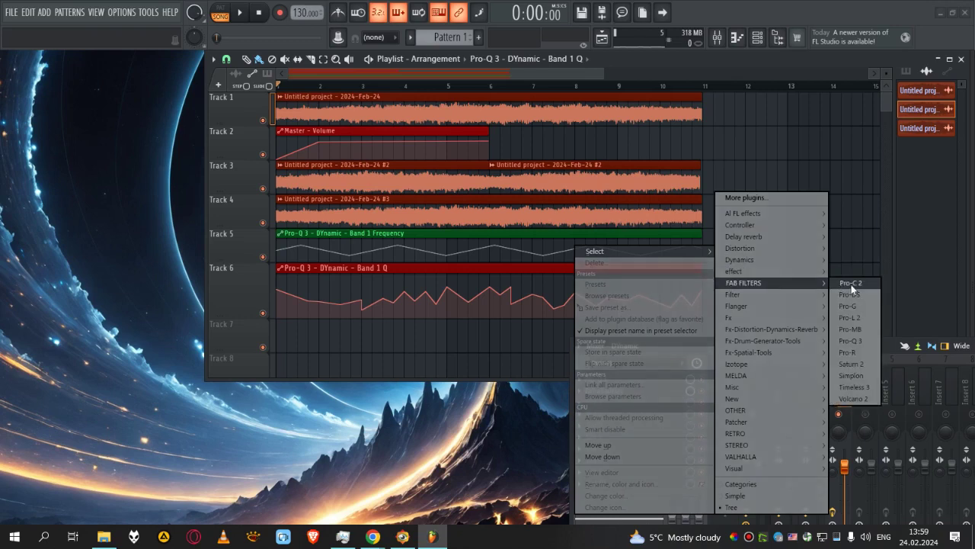
left_click(851, 284)
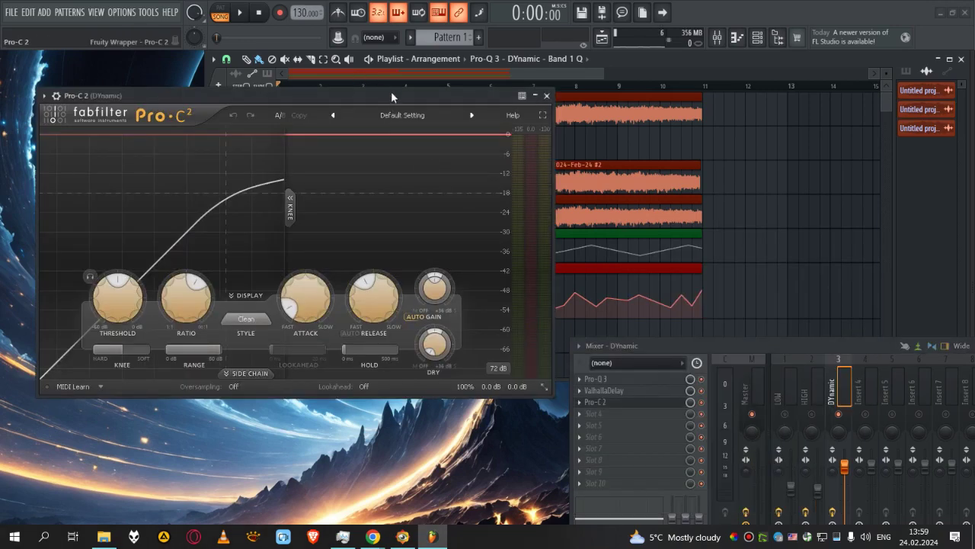
left_click_drag(391, 95, 475, 162)
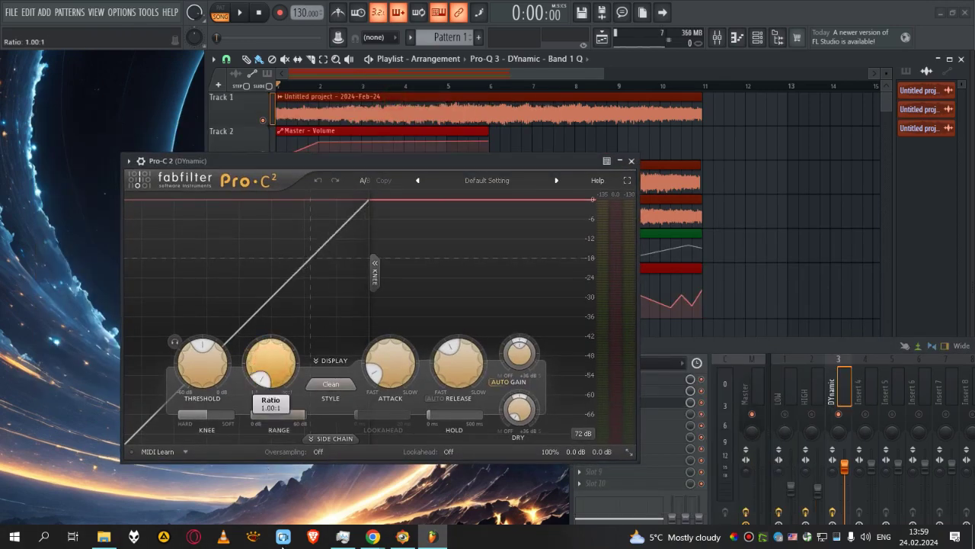
- Audition the arrangement with Pro-C 2 at a 1.00:1 ratio and turn off its Auto Gain
key("space")
left_click_drag(463, 167, 412, 178)
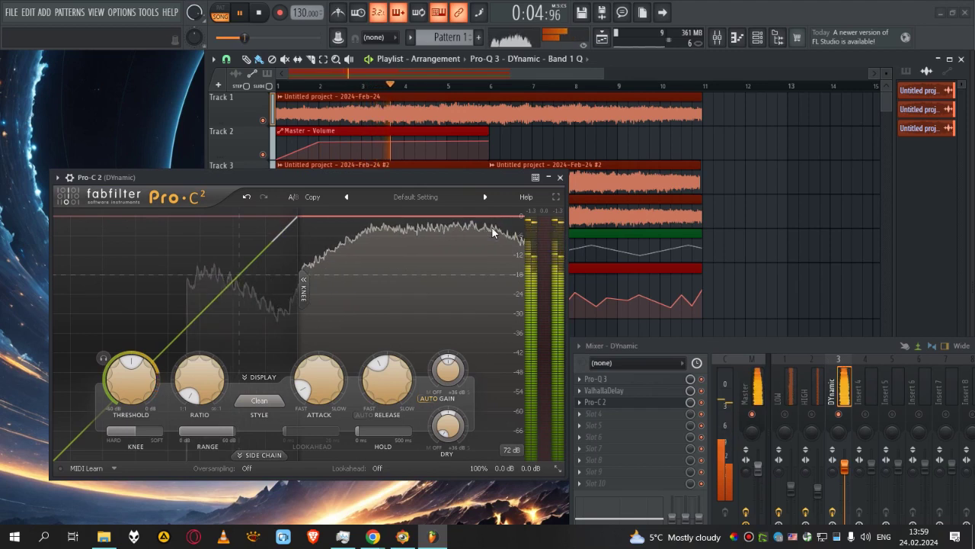
key("space")
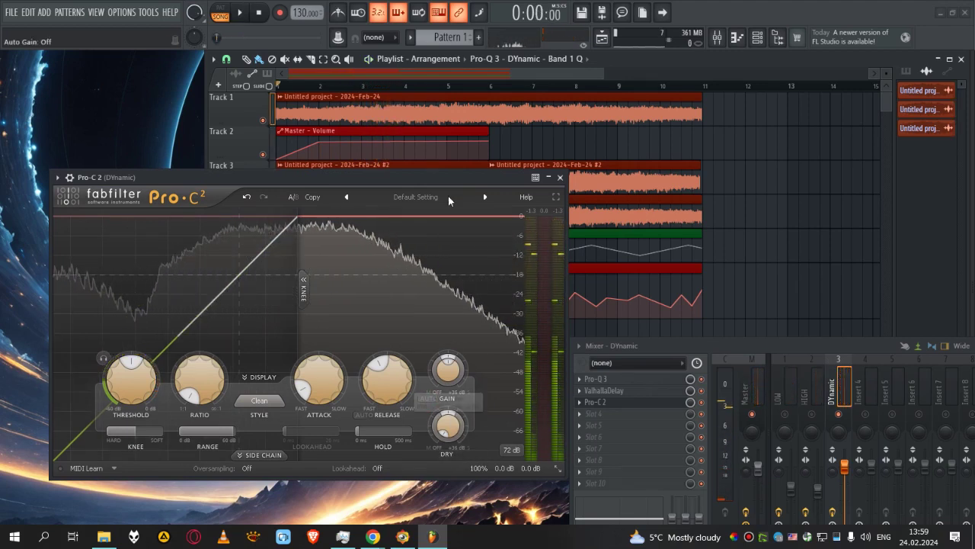
left_click_drag(433, 179, 447, 179)
- Raise the Pro-C 2 ratio with the threshold at about -25 dB, and increase its output gain during playback
left_click_drag(213, 377, 195, 279)
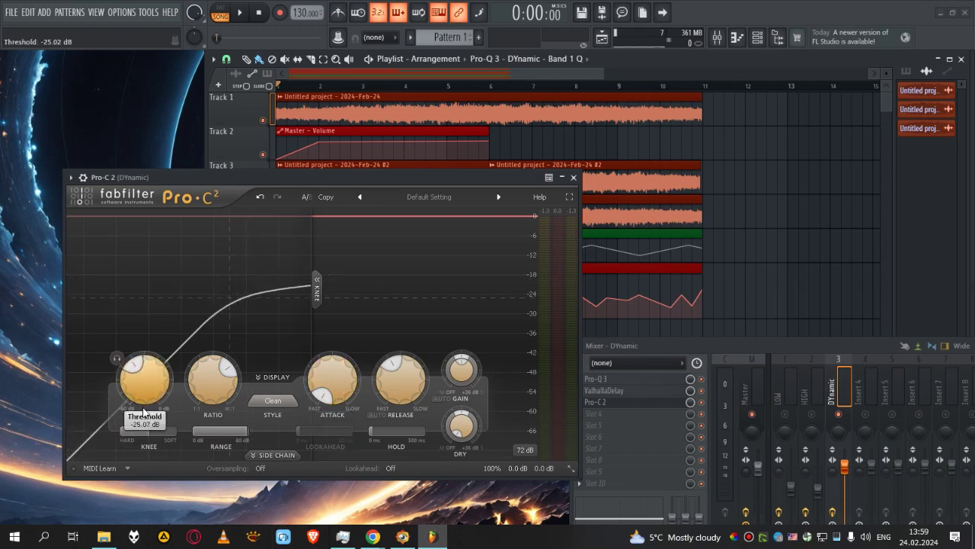
key("space")
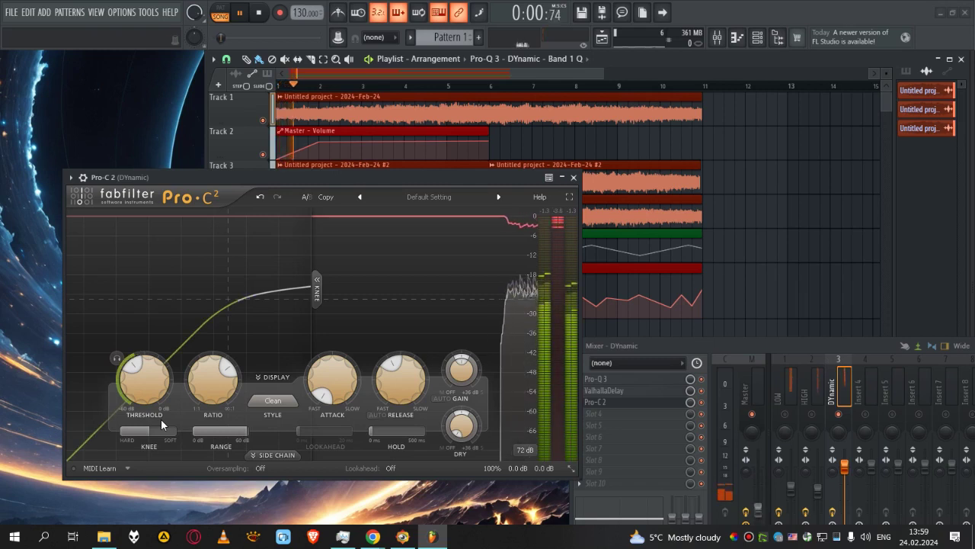
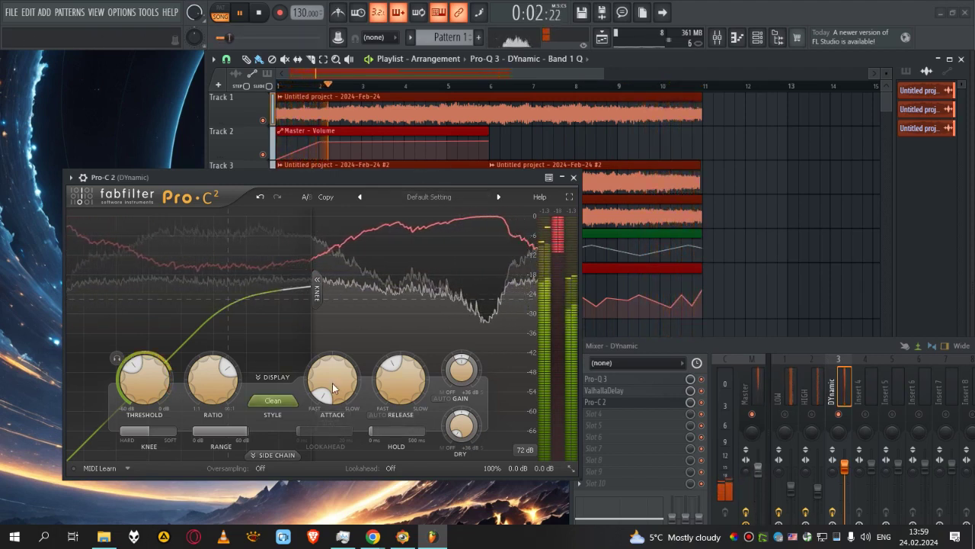
left_click_drag(322, 387, 320, 411)
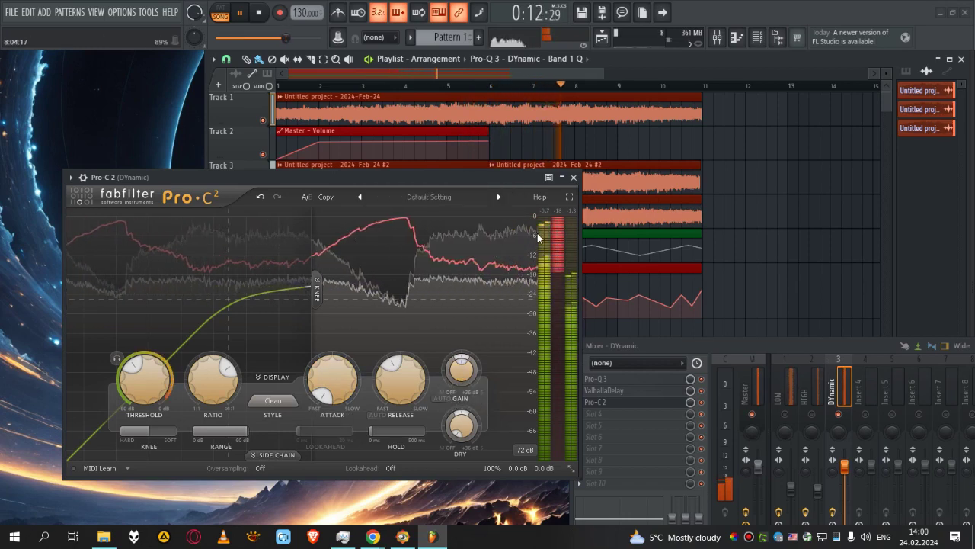
left_click_drag(465, 374, 470, 335)
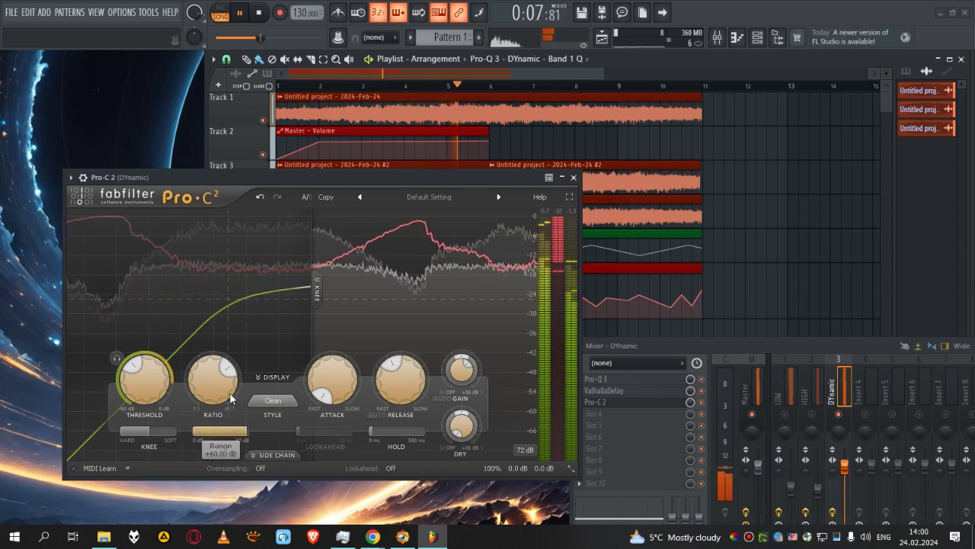
- Soften the Pro-C 2 compression to a 3.50:1 ratio and a threshold of about -21.77 dB, and close the compressor
mouse_move(211, 377)
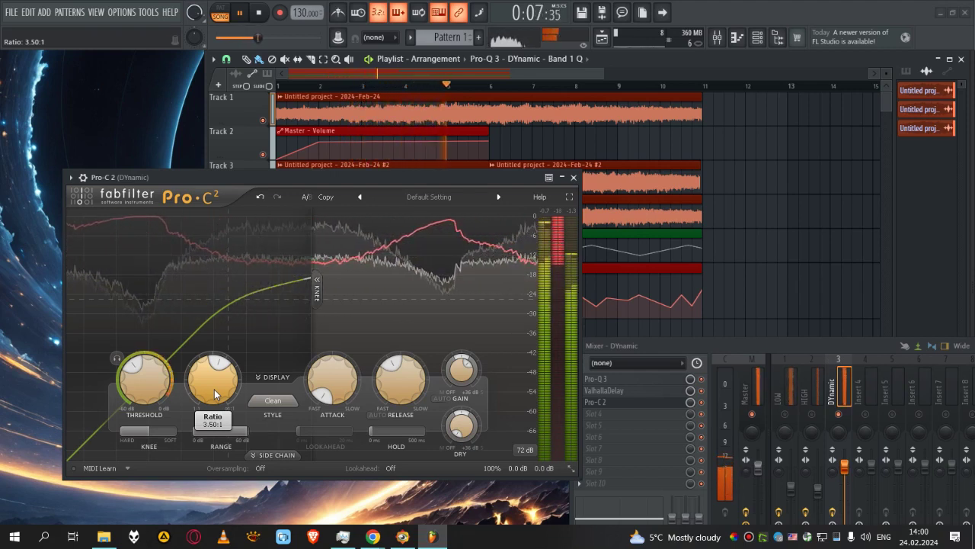
mouse_move(140, 381)
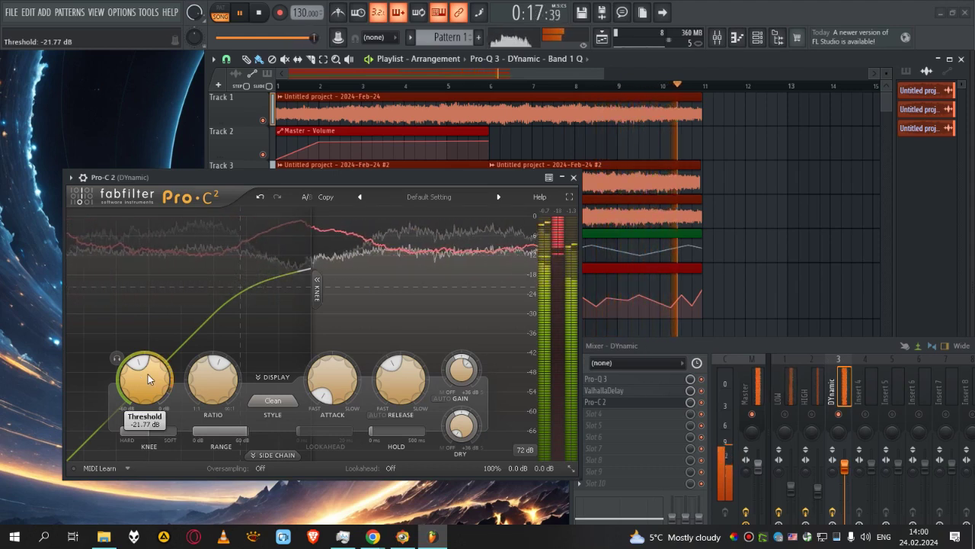
key("space")
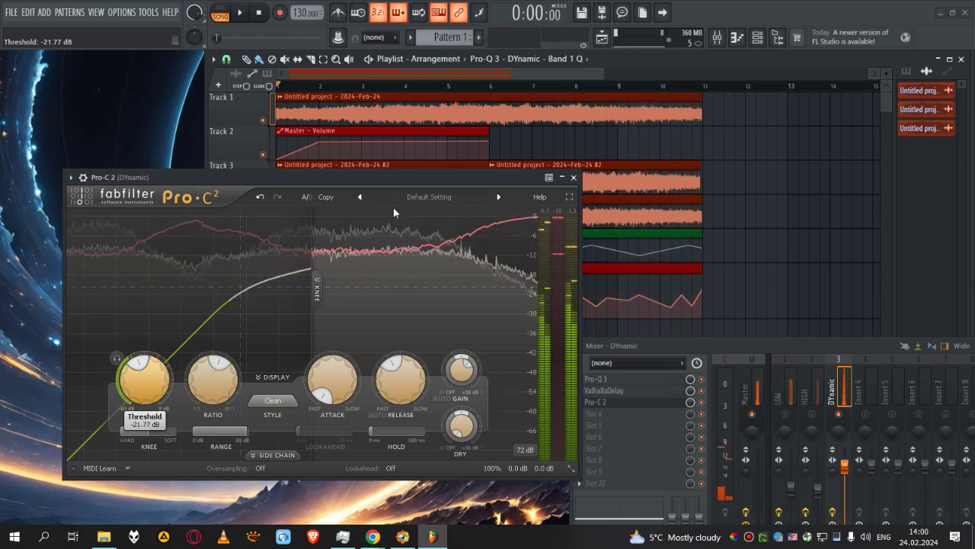
left_click(574, 177)
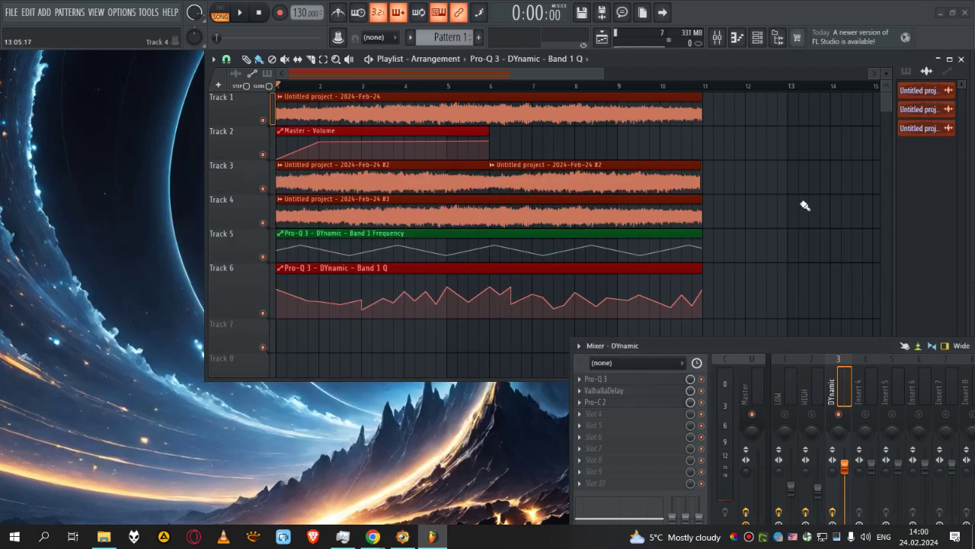
- Play all layers together and set the high cut in the LOW track's Pro-Q 3 to about 1611 Hz
scroll(658, 233, "down", 3)
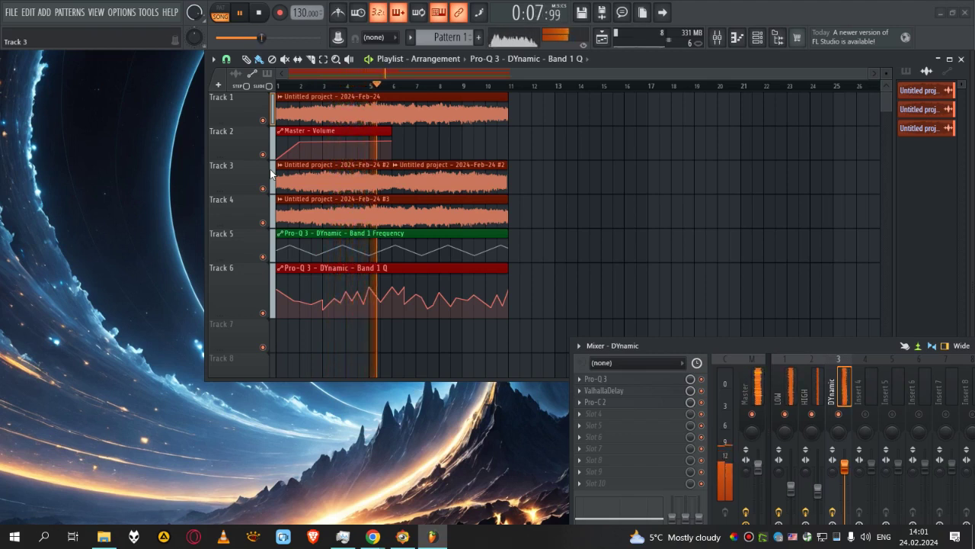
key("space")
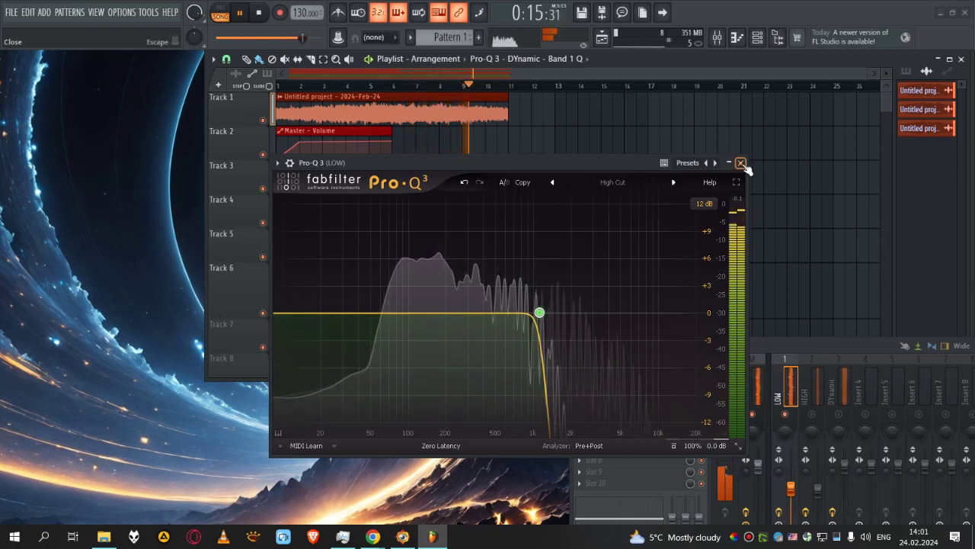
left_click_drag(540, 312, 560, 314)
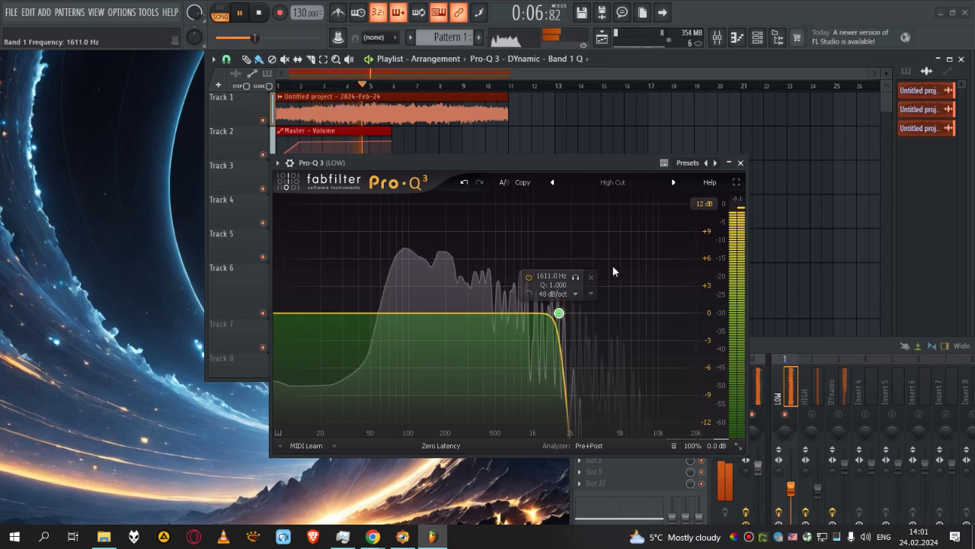
left_click(739, 163)
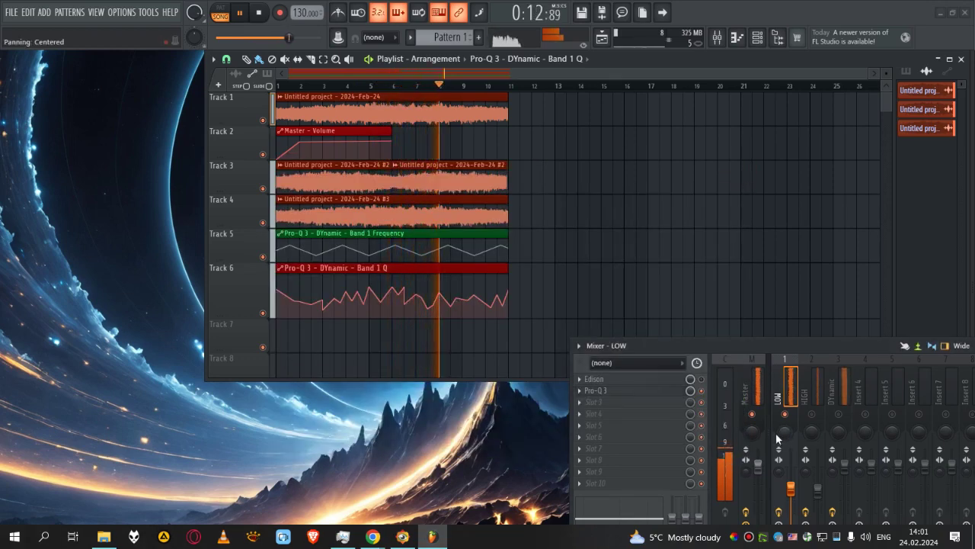
key("space")
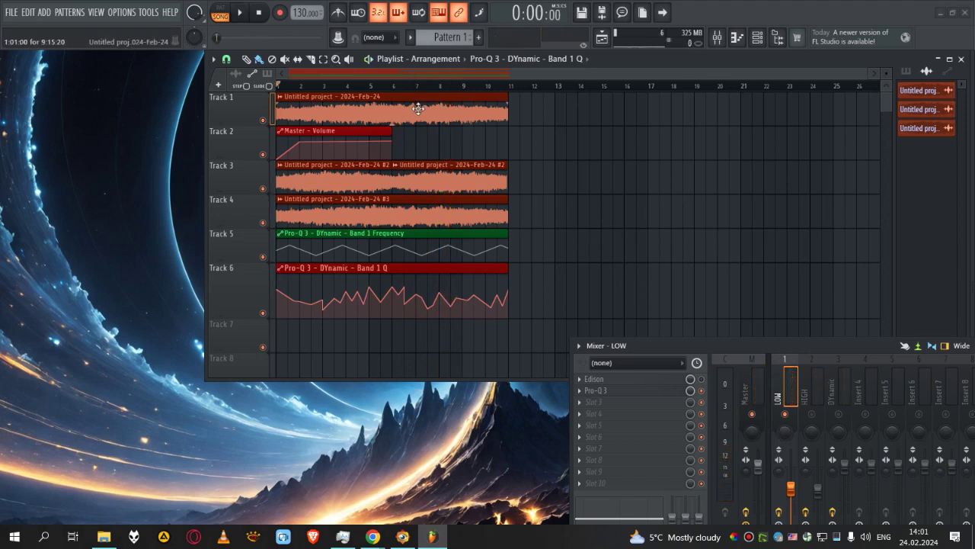
- Place a copy of the Track 1 audio clip at the start of Track 7 and route its channel to mixer track 4
left_click(286, 340)
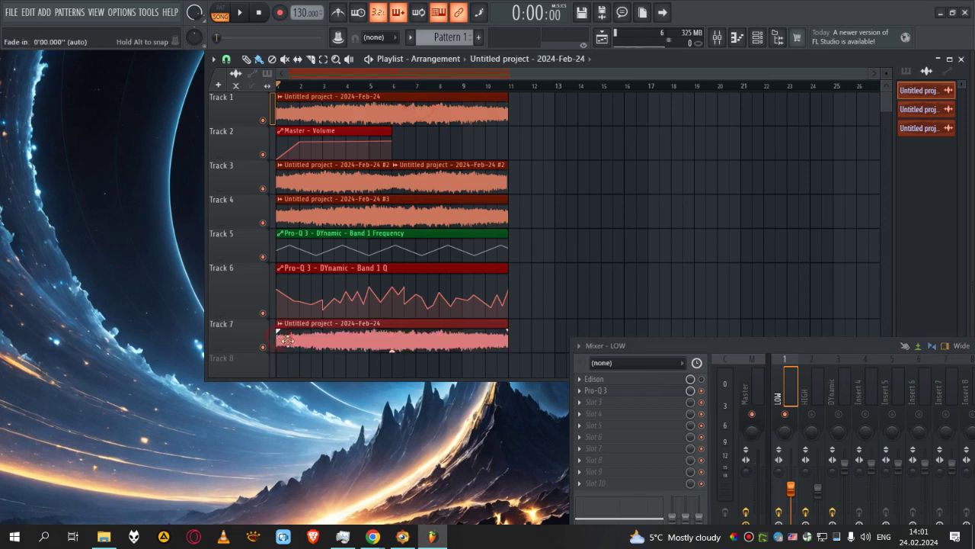
left_click(279, 326)
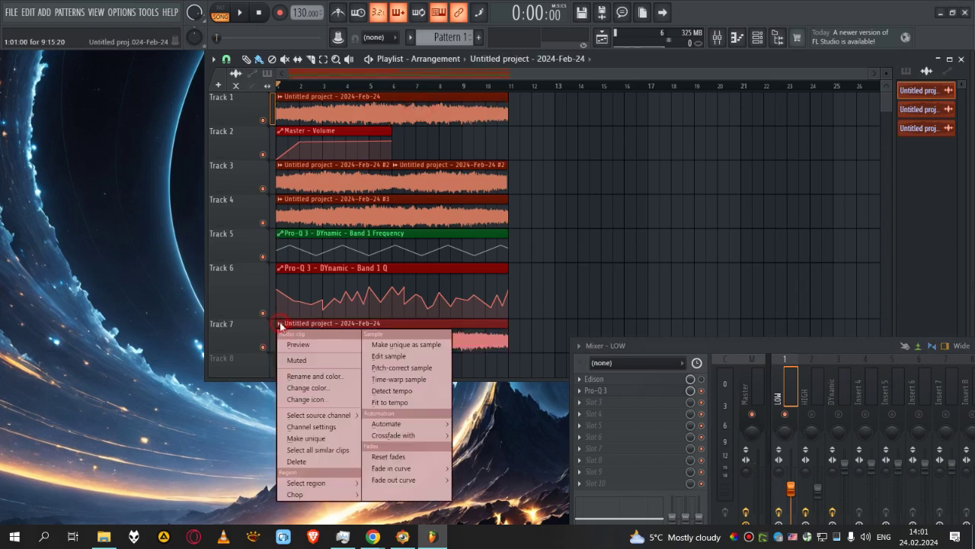
left_click(347, 325)
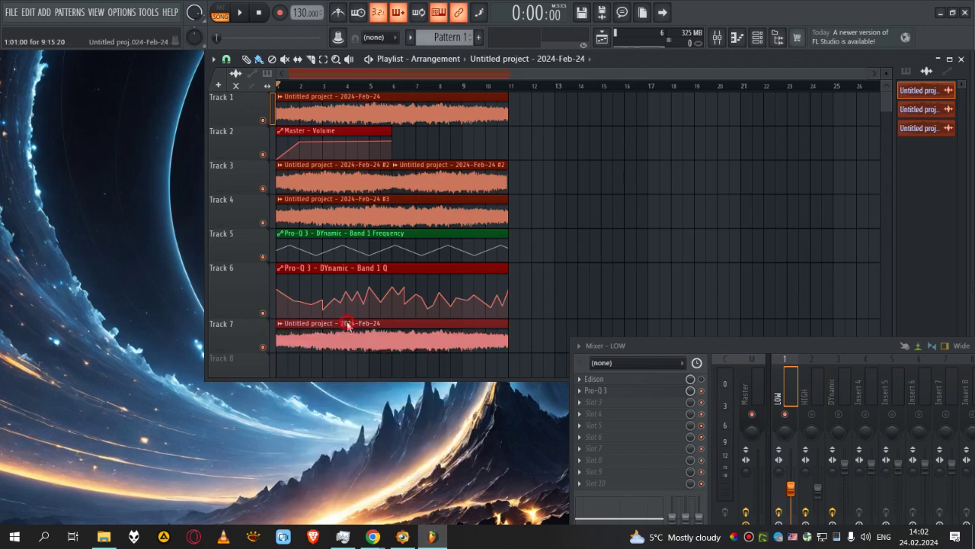
double_click(345, 323)
left_click_drag(433, 180, 433, 171)
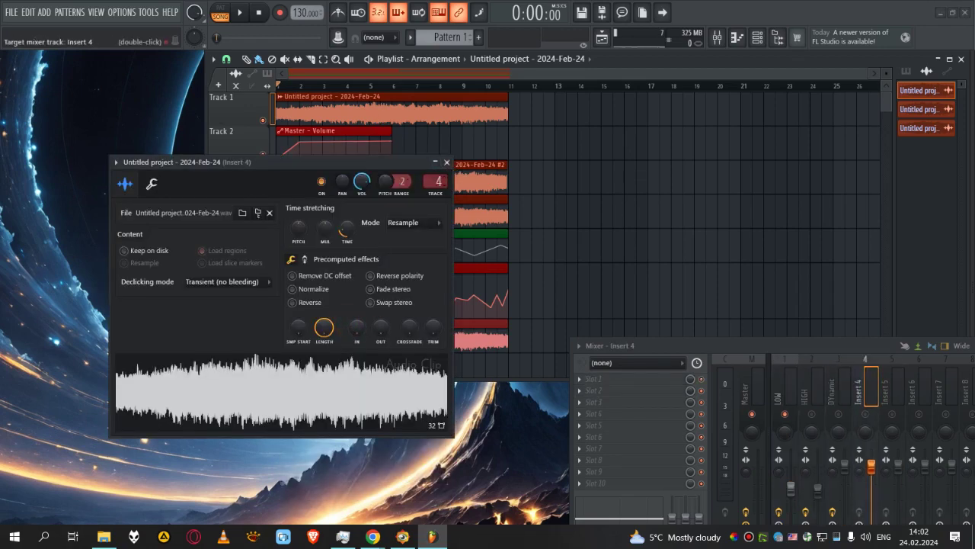
left_click(447, 164)
- Rename mixer track 4 to SUB and load FabFilter Pro-Q 3 into its first effect slot
double_click(859, 390)
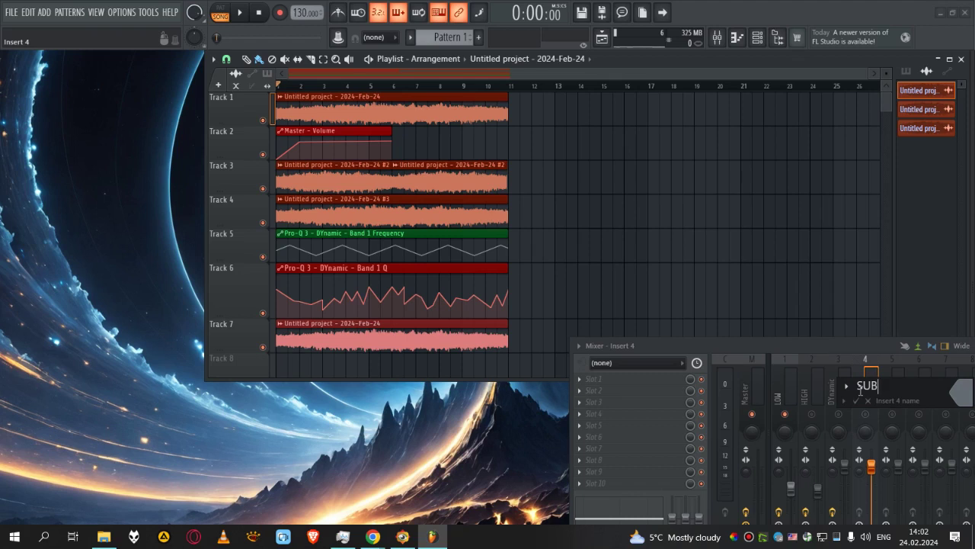
key("Return")
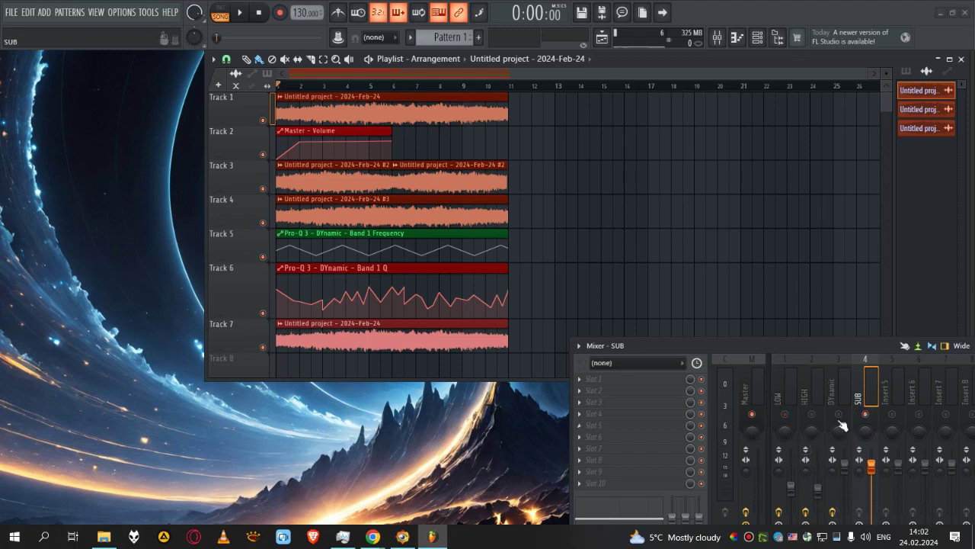
left_click(582, 383)
mouse_move(629, 250)
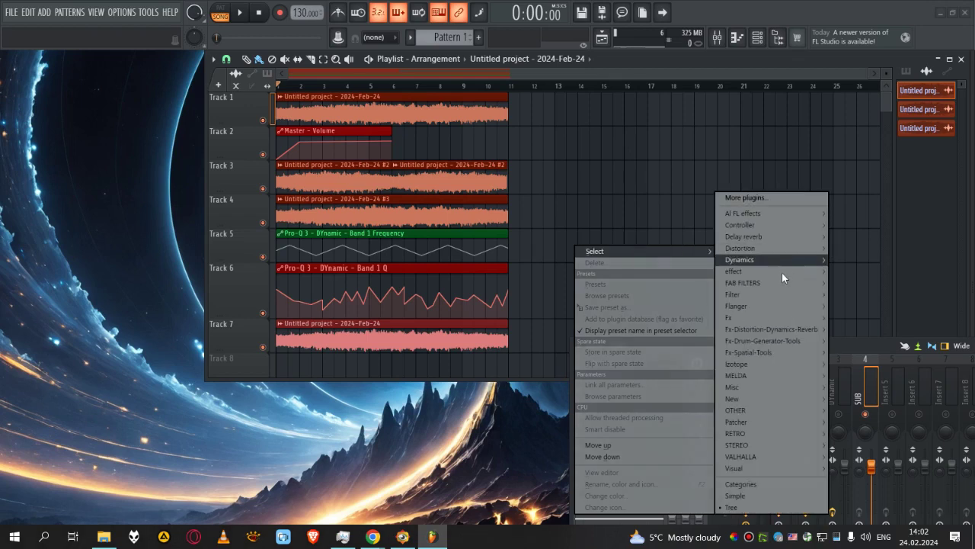
mouse_move(782, 282)
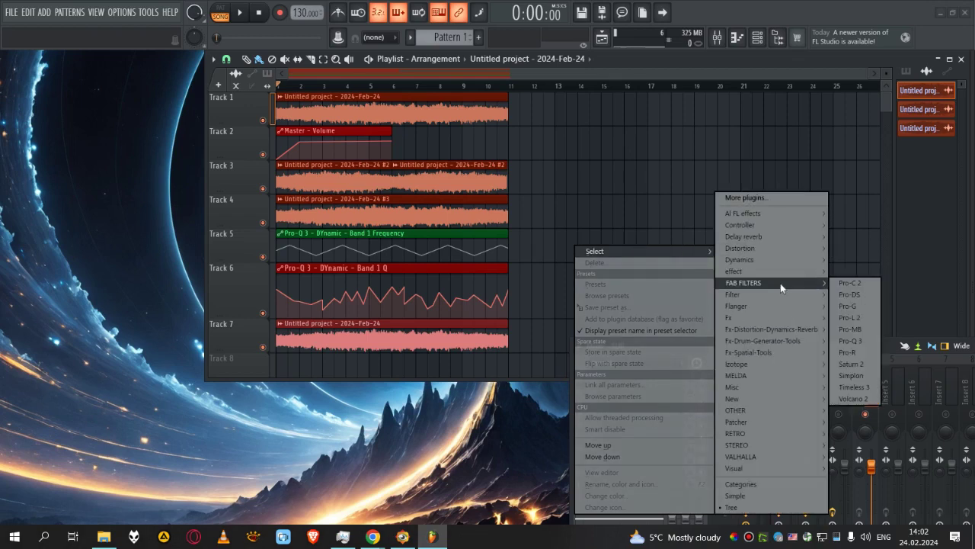
left_click(853, 341)
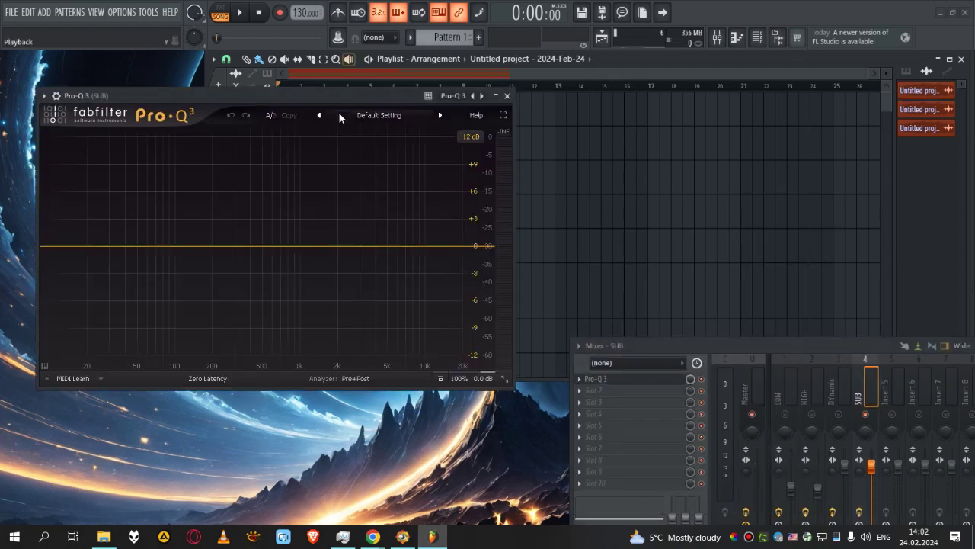
left_click_drag(341, 95, 702, 125)
- Add a high-cut band at about 144 Hz in the SUB track's Pro-Q 3 while the arrangement plays
key("space")
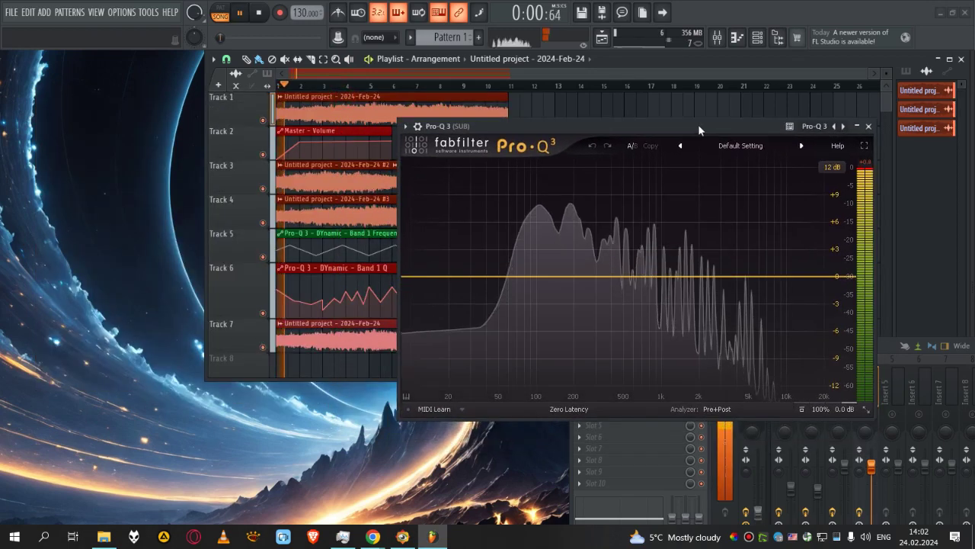
left_click_drag(653, 277, 657, 288)
left_click(630, 326)
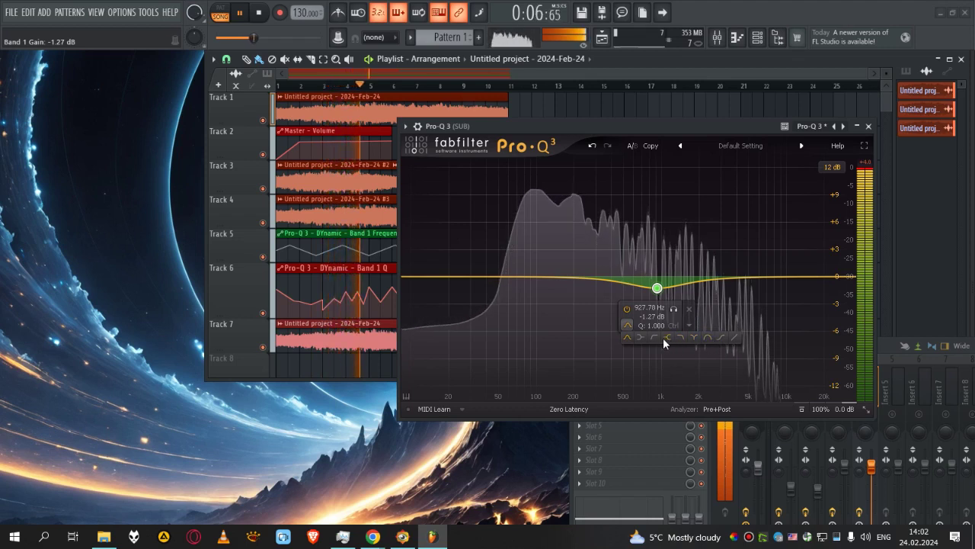
left_click(680, 337)
left_click_drag(656, 279, 556, 275)
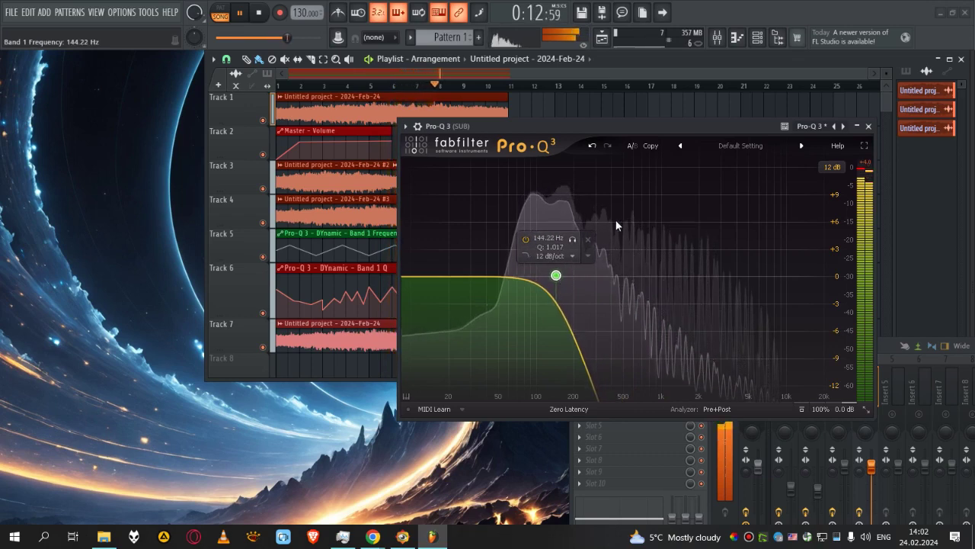
left_click_drag(700, 124, 506, 130)
mouse_move(369, 285)
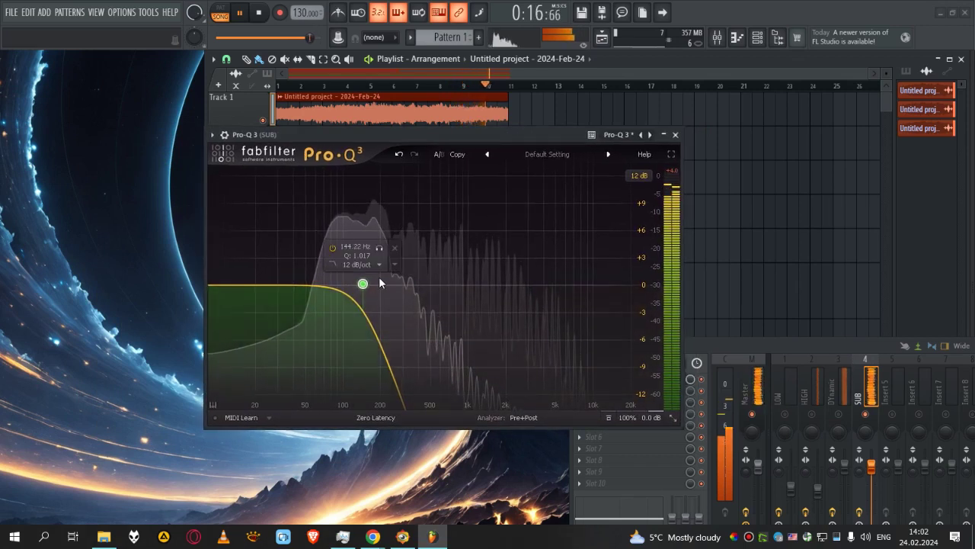
- Set the SUB track's high cut in Pro-Q 3 to about 118 Hz and lower its mixer volume to about 68%
left_click_drag(369, 286, 354, 287)
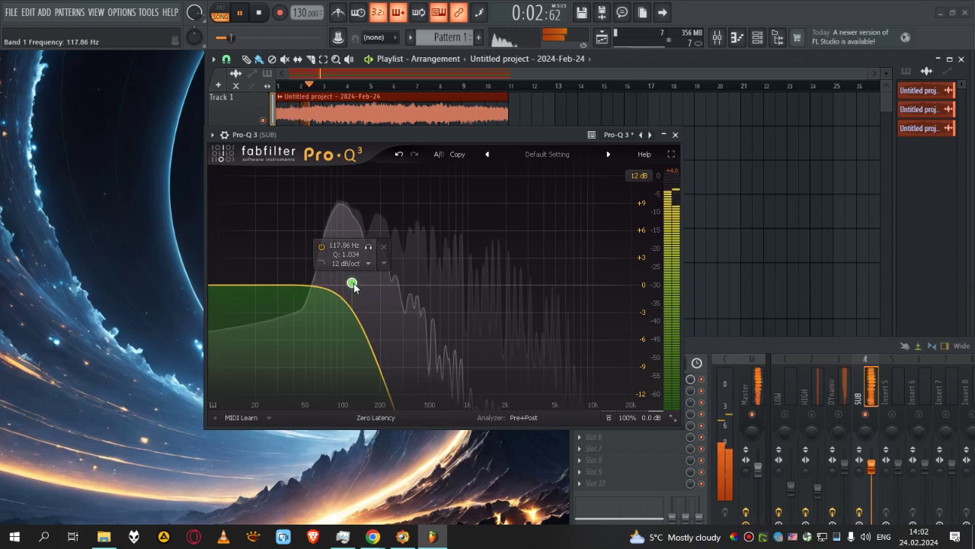
left_click(676, 135)
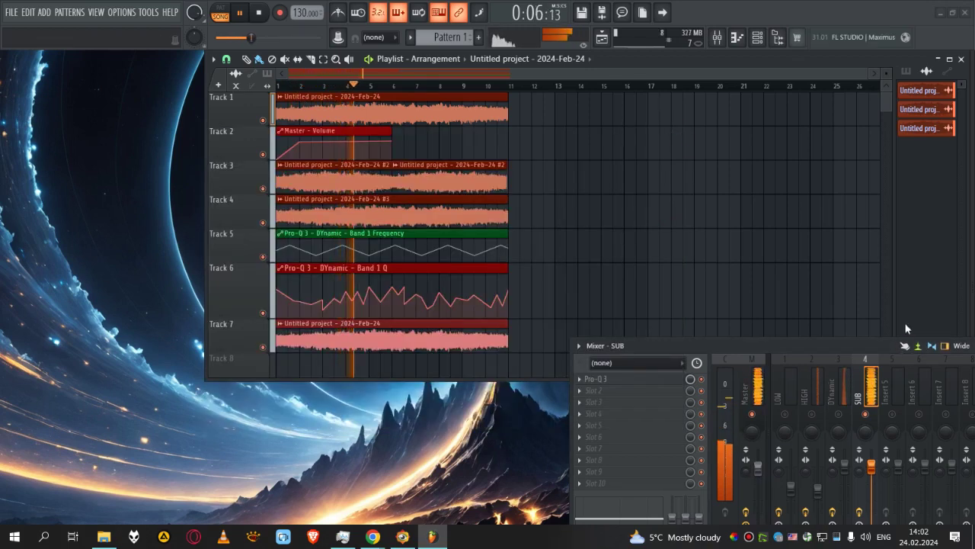
left_click_drag(871, 465, 870, 485)
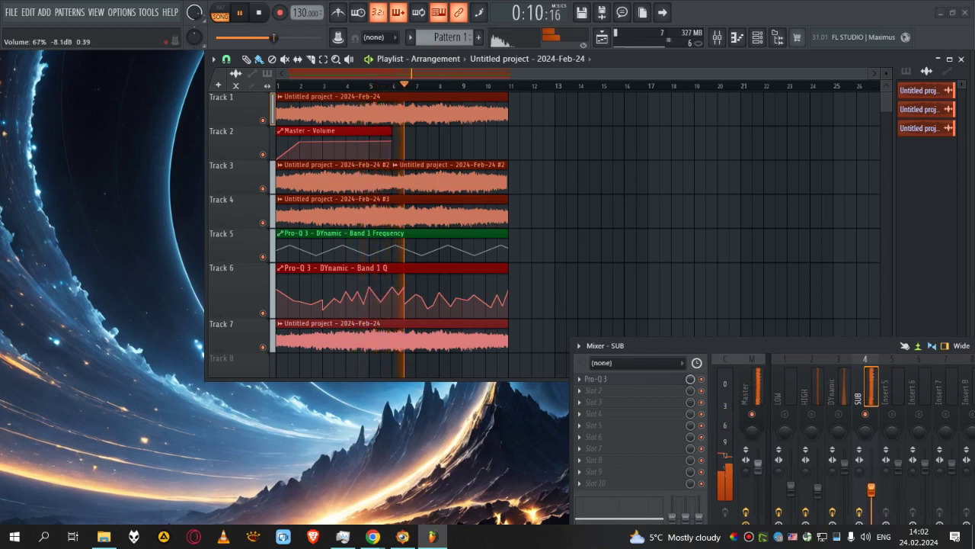
- Merge the SUB track's stereo separation, compare it with the original width, and set it to 91% merged
left_click_drag(832, 349, 807, 238)
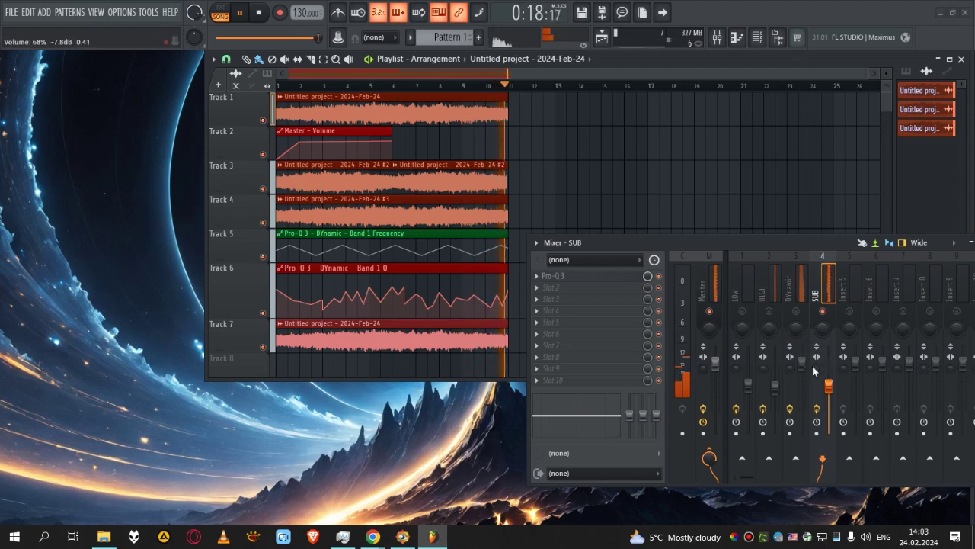
left_click_drag(816, 370, 817, 416)
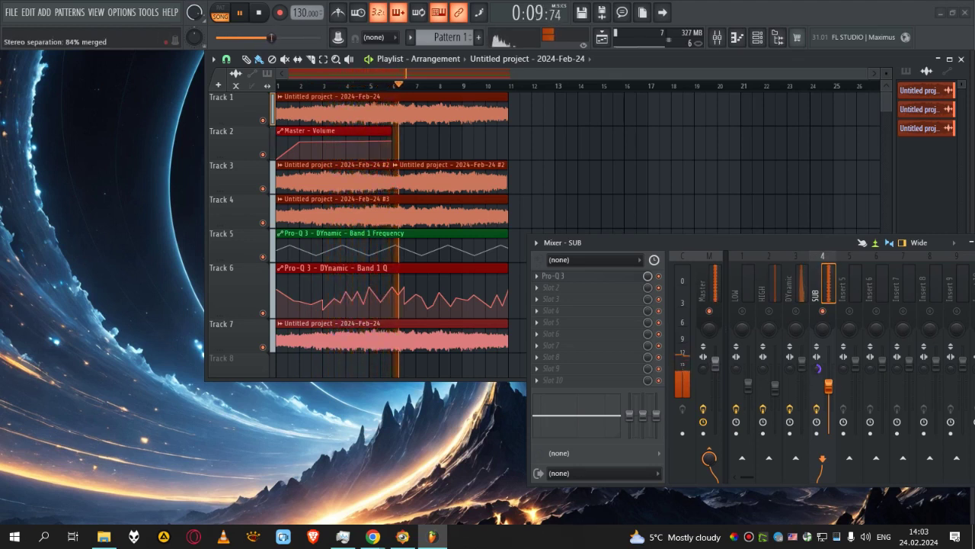
scroll(817, 363, "up", 3)
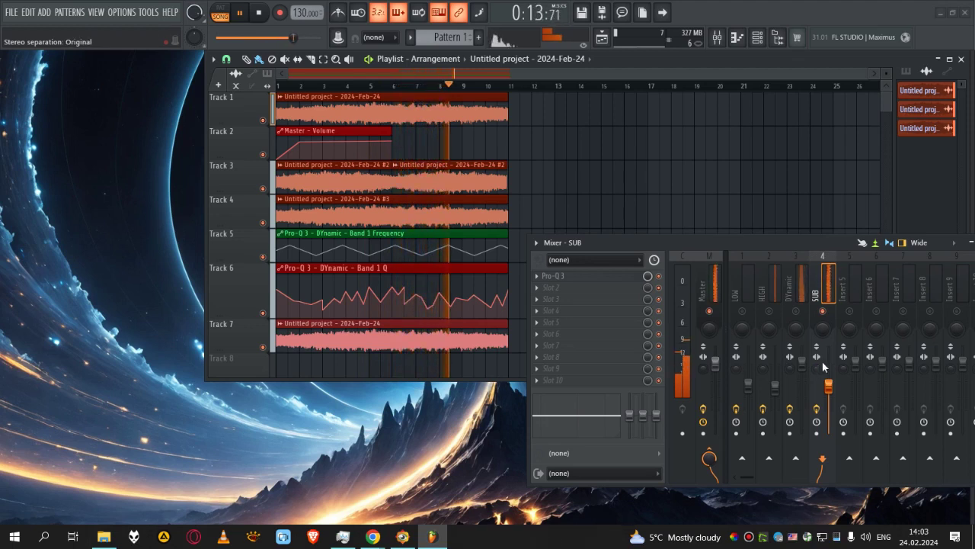
left_click_drag(815, 370, 815, 434)
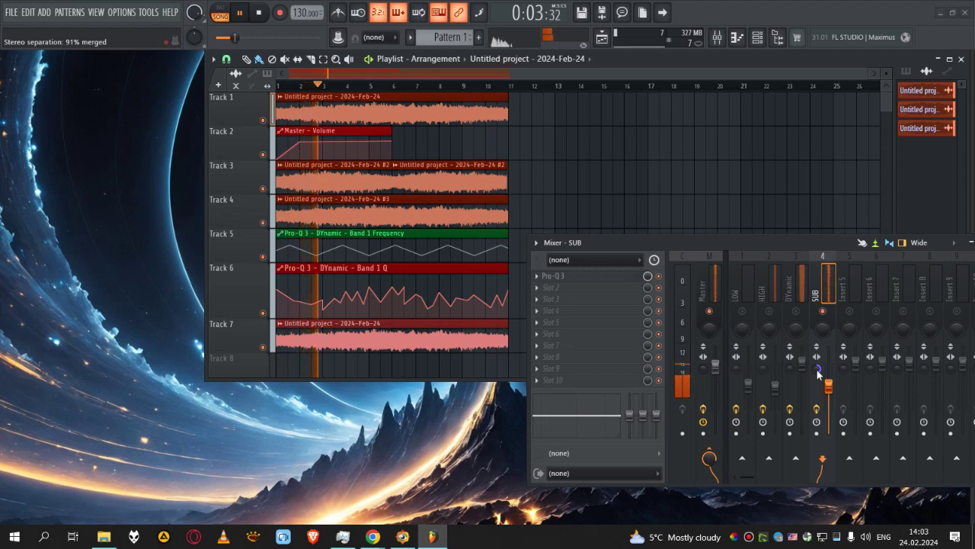
- Enable the LOW mixer track alongside SUB and toggle SUB's mute to compare the low end with and without it
left_click(747, 315)
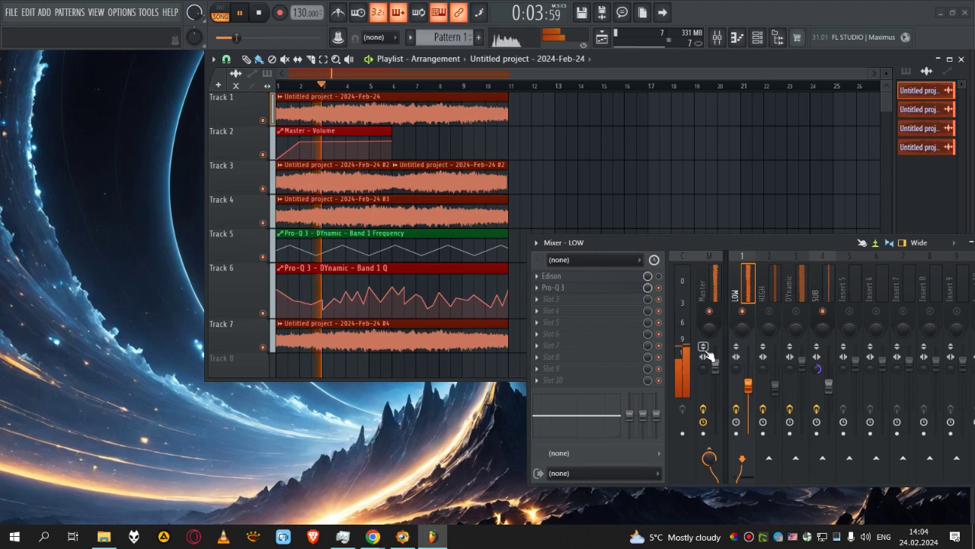
left_click(824, 315)
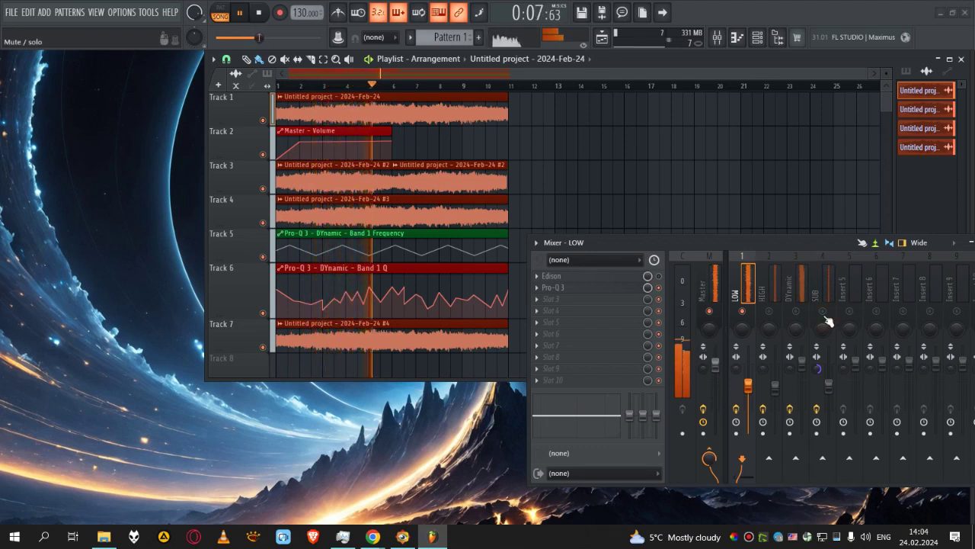
left_click(823, 312)
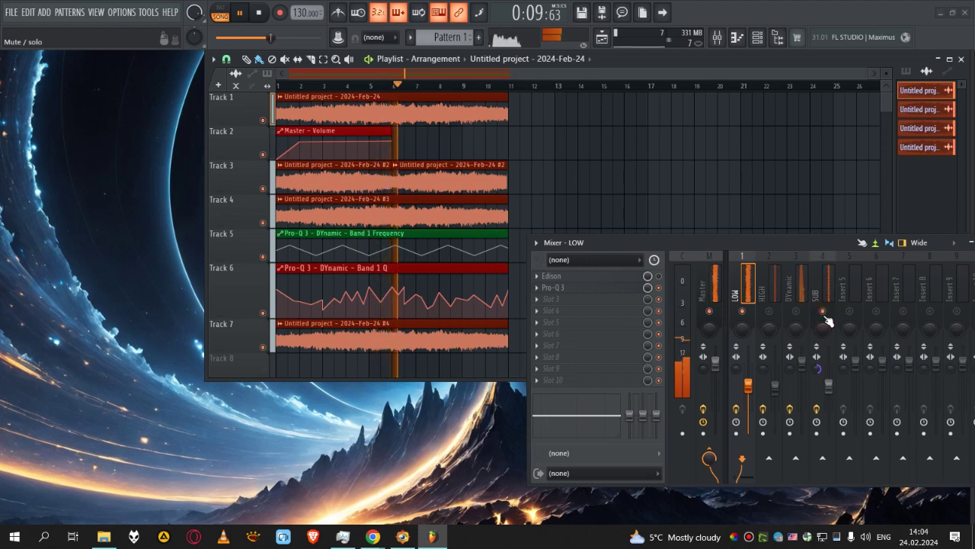
left_click(823, 313)
left_click(823, 313)
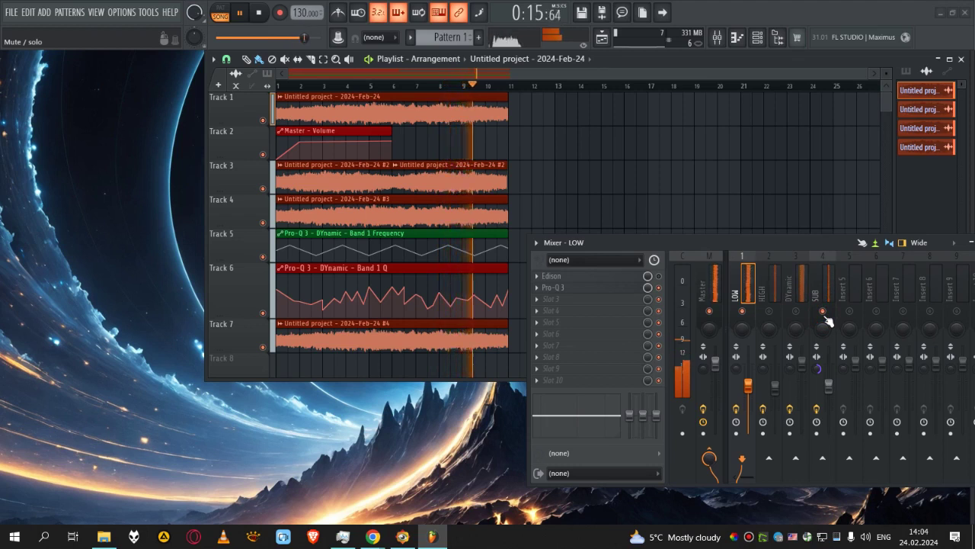
- Lower the LOW track's mixer volume and replay the arrangement, muting SUB to compare
key("space")
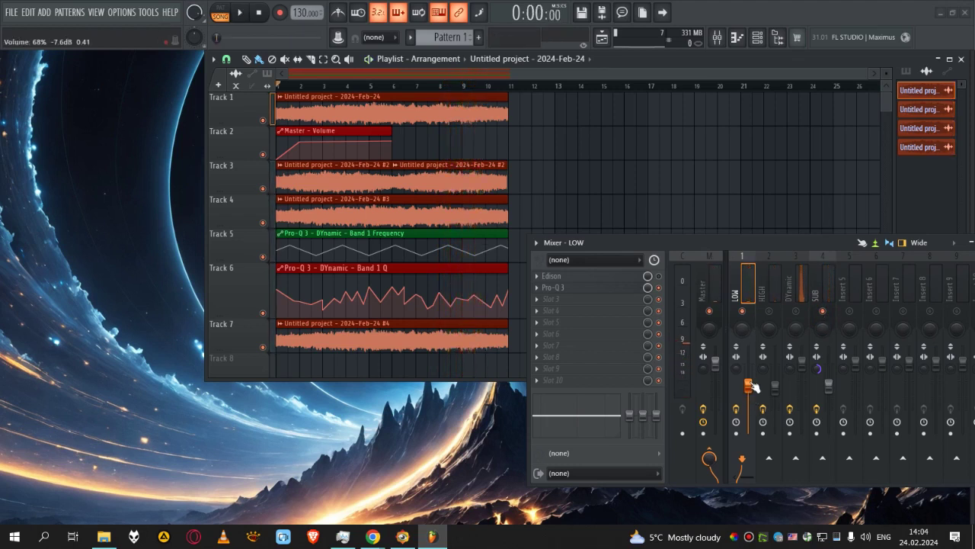
key("space")
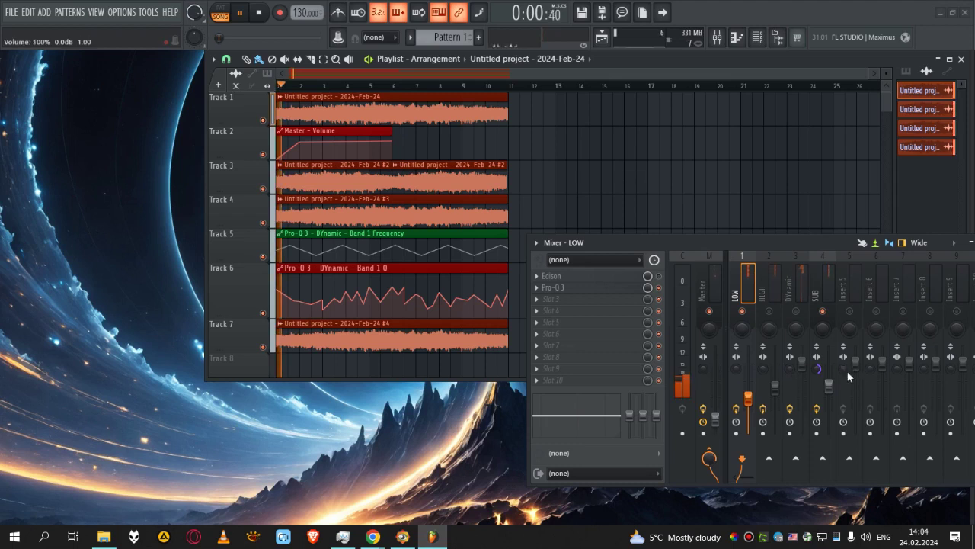
left_click(822, 312)
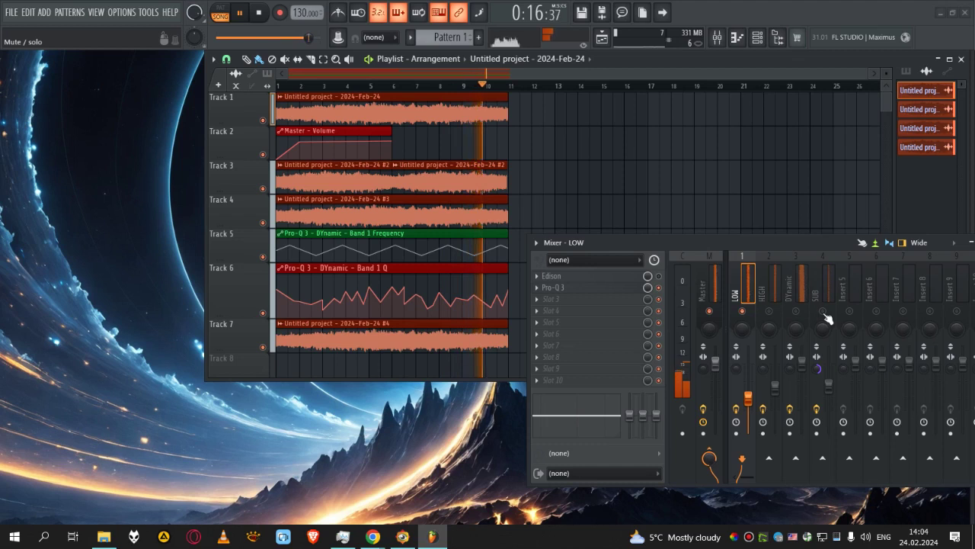
- Raise the SUB track's mixer volume slightly and check it against the LOW track during playback
key("space")
left_click(829, 385)
key("space")
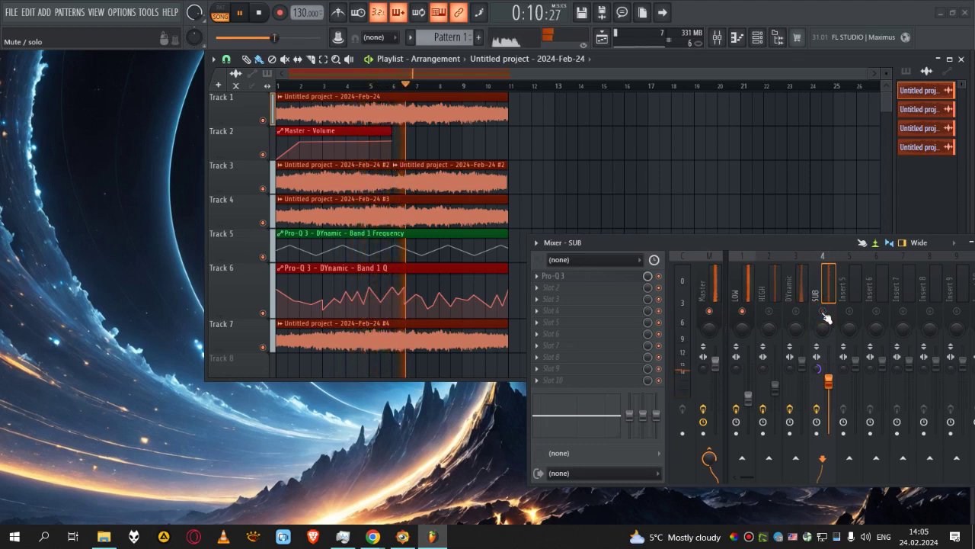
key("space")
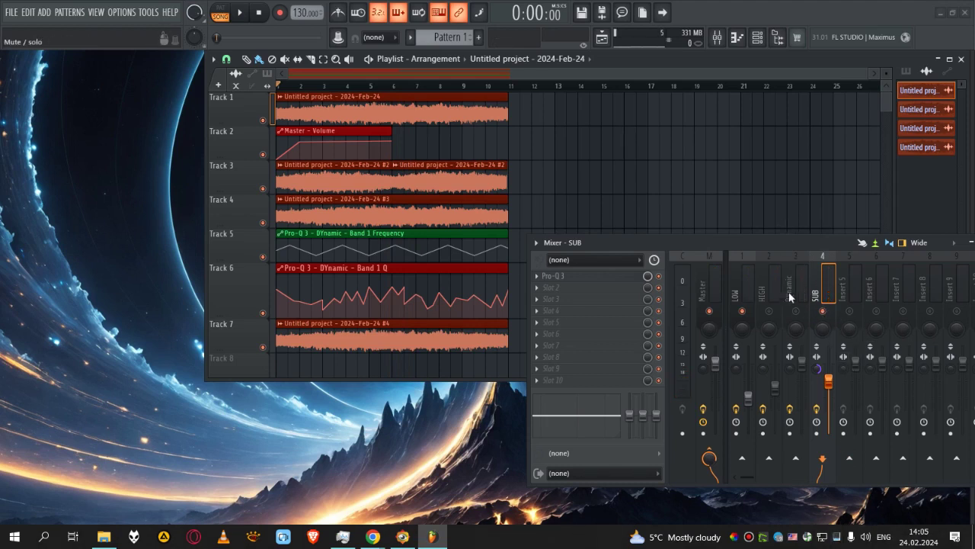
- Open the LOW track's Pro-Q 3 and play the arrangement to examine its low-frequency spectrum
left_click(738, 294)
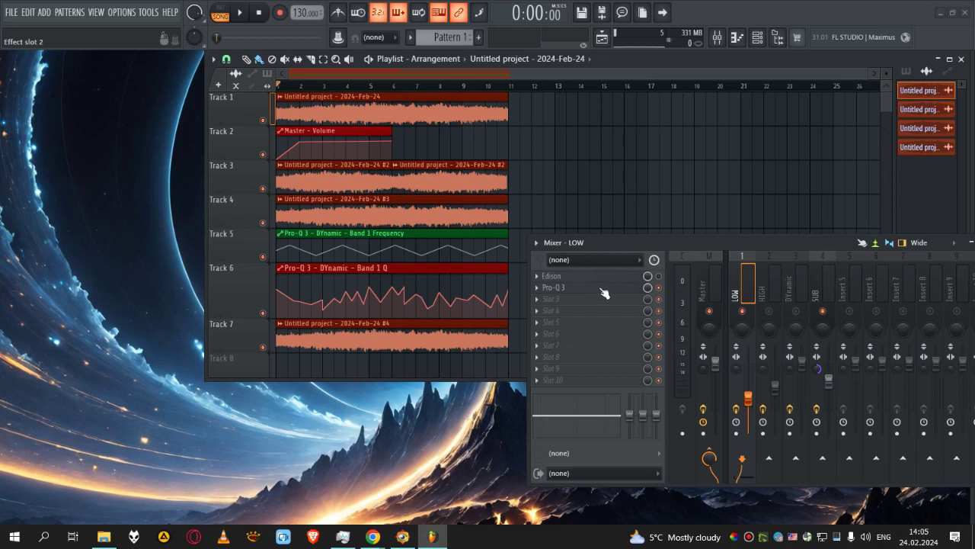
left_click(554, 287)
left_click_drag(560, 190, 650, 156)
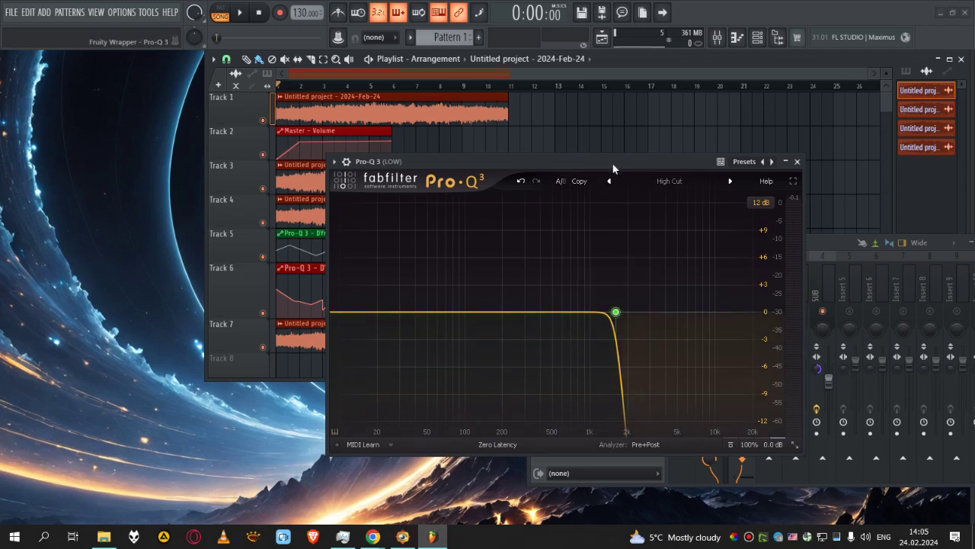
key("space")
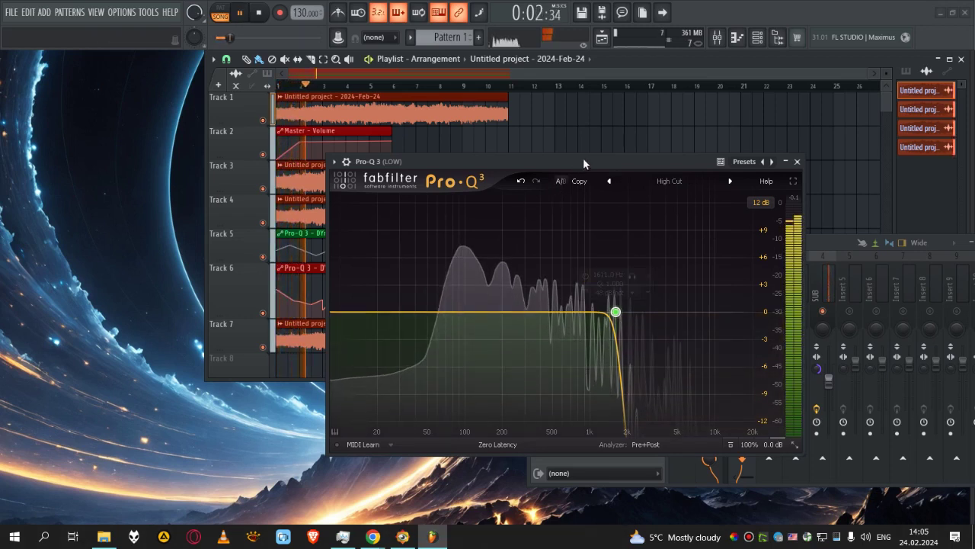
key("space")
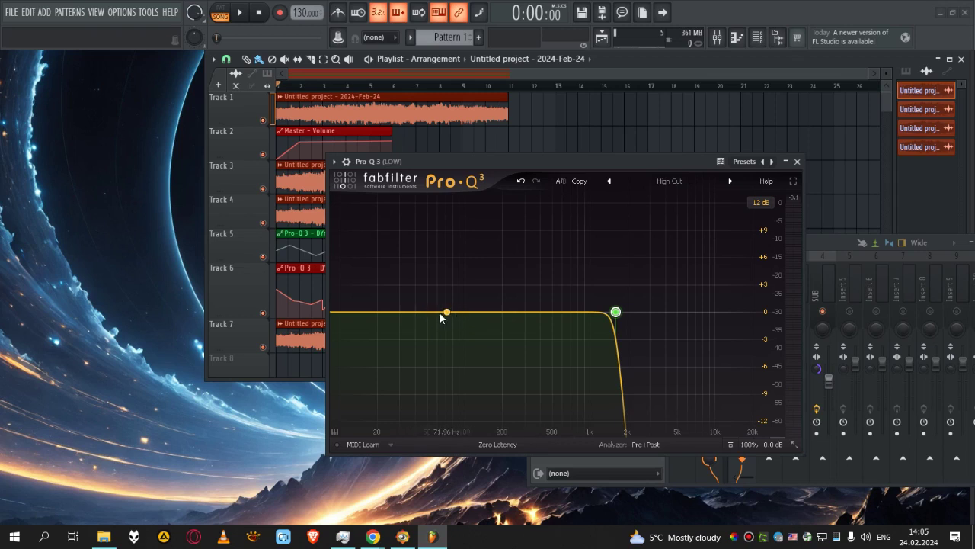
- Add a low-cut band at about 47.5 Hz in the LOW track's Pro-Q 3 and play it with SUB muted
left_click_drag(428, 313, 424, 321)
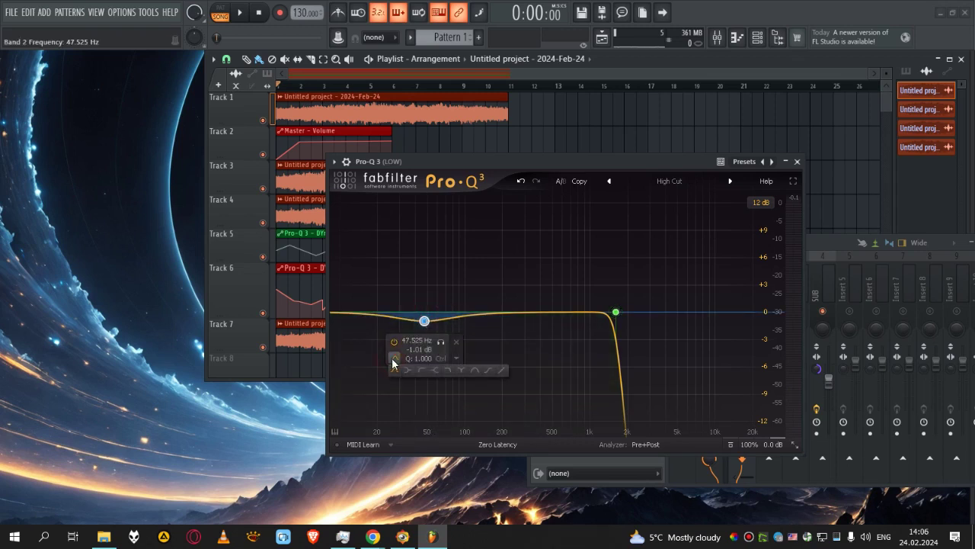
left_click(422, 370)
left_click_drag(540, 163, 705, 142)
left_click(824, 314)
key("space")
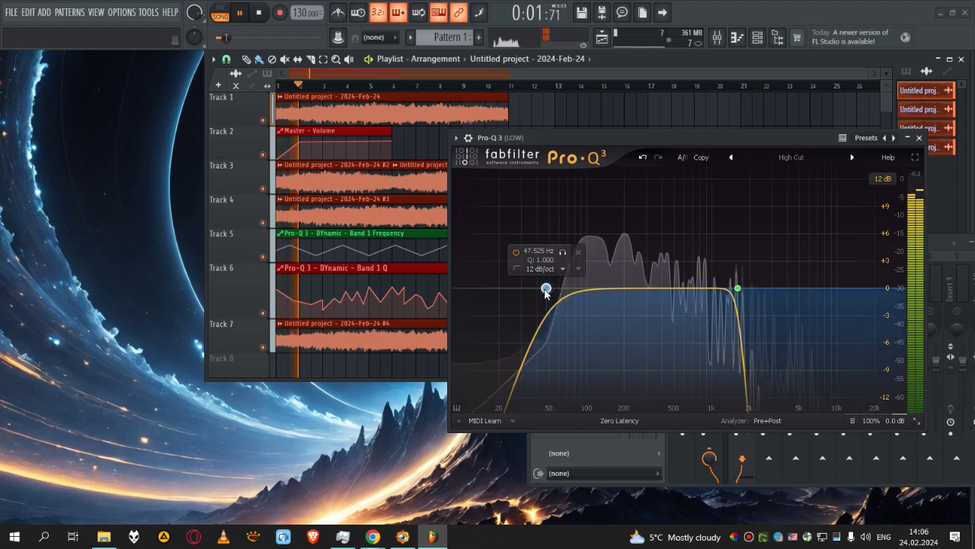
- Raise the LOW track's low cut to about 160 Hz and audition the removed range by soloing the band
left_click_drag(546, 288, 612, 293)
scroll(611, 292, "up", 1)
scroll(611, 290, "up", 1)
left_click(628, 251)
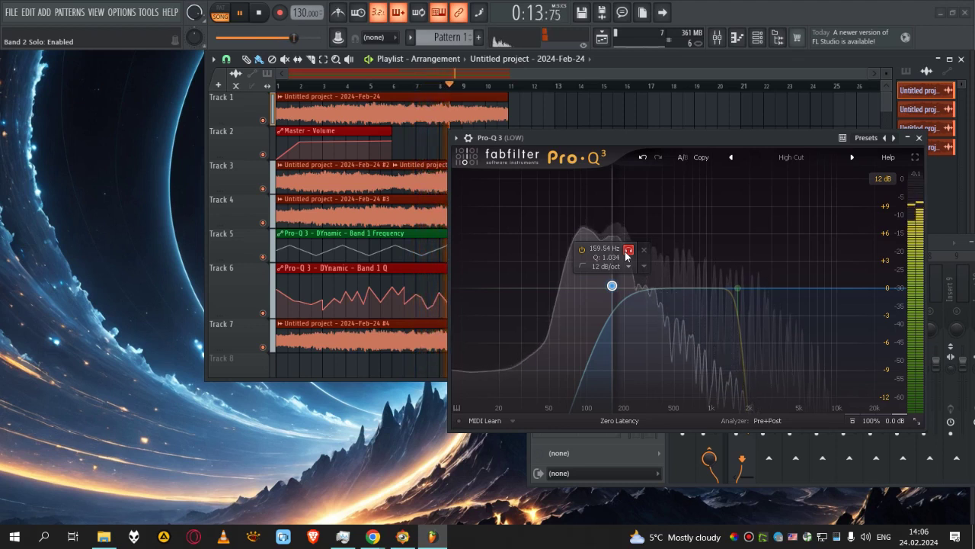
left_click(627, 251)
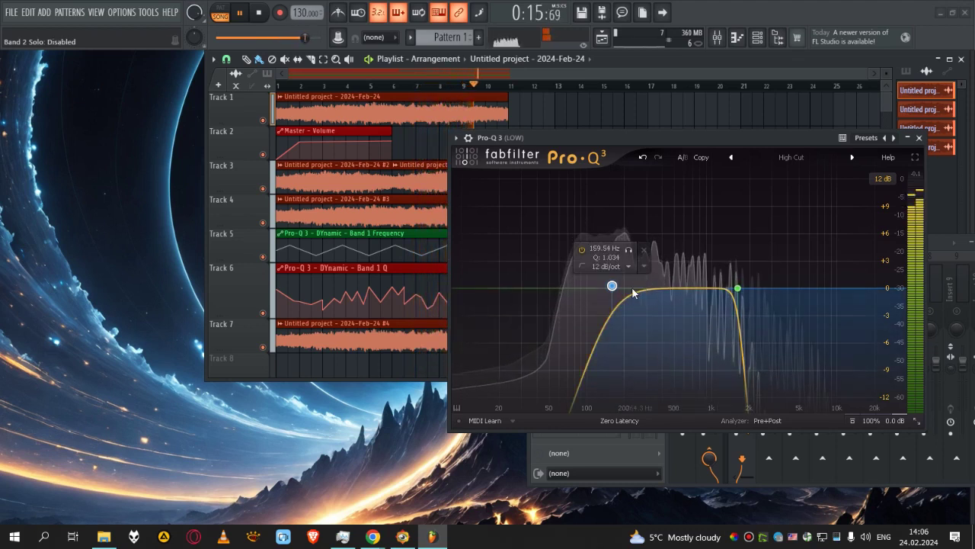
- Compare the LOW track with its low cut bypassed and enabled, and move the cut to about 200 Hz
left_click(582, 250)
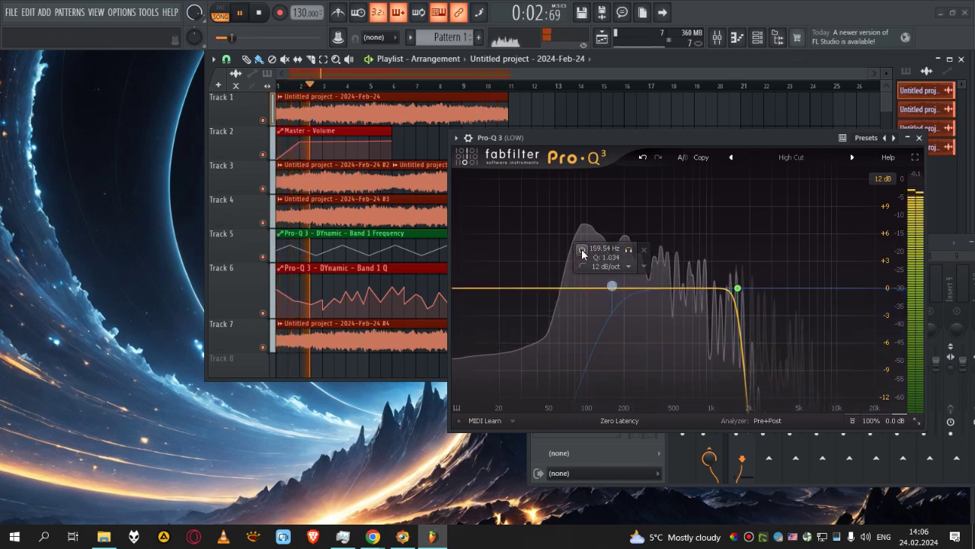
left_click(582, 250)
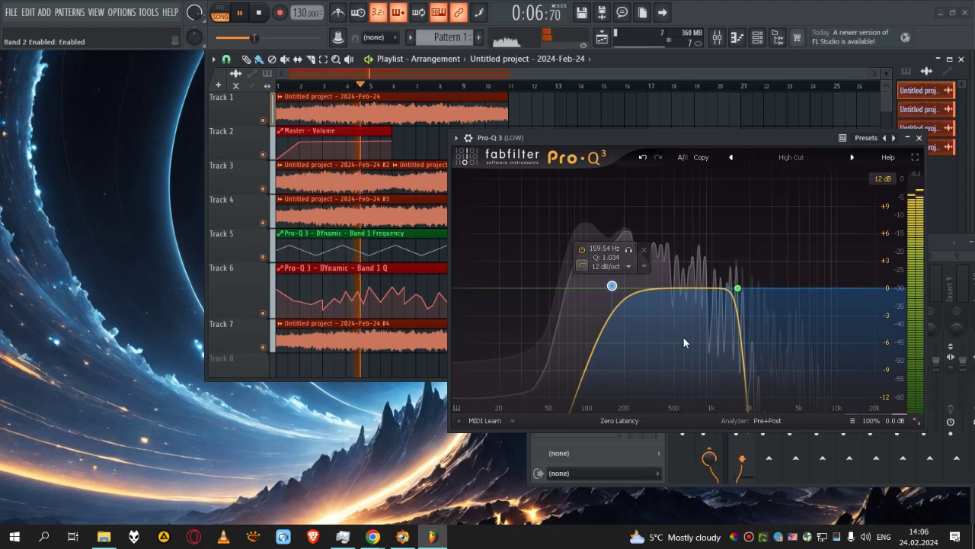
left_click_drag(611, 285, 622, 286)
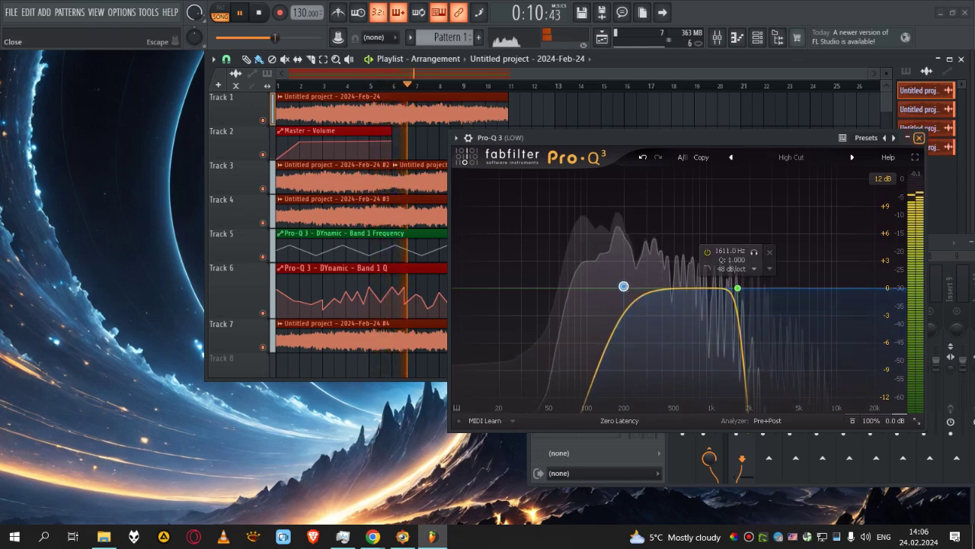
left_click(919, 138)
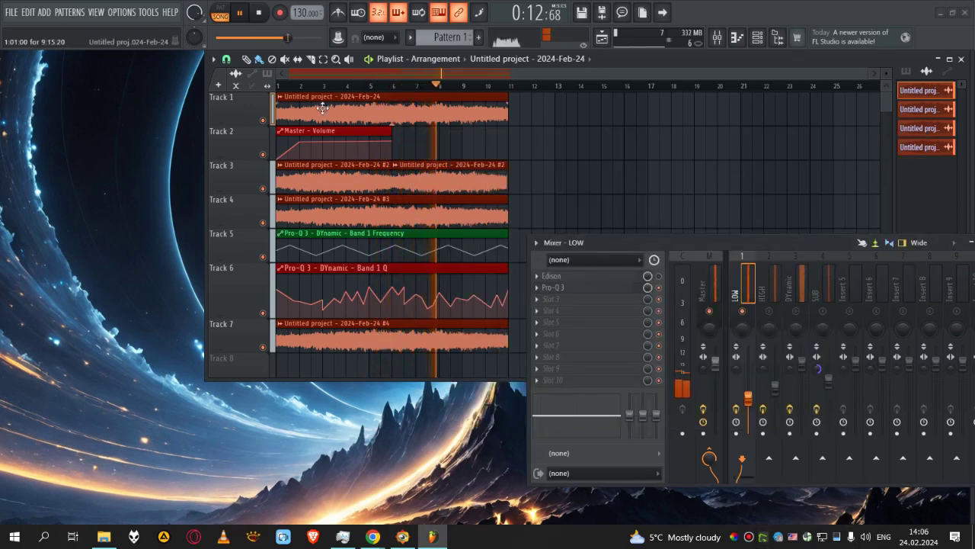
- Compare the SUB track's original stereo separation with the merged one during playback and set it to 94% merged
key("space")
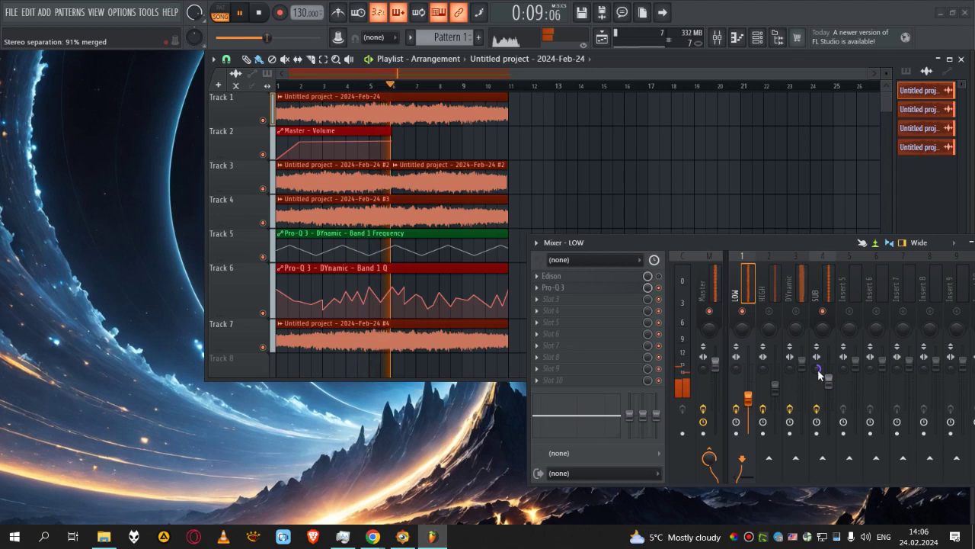
left_click_drag(817, 369, 817, 389)
key("space")
key("space")
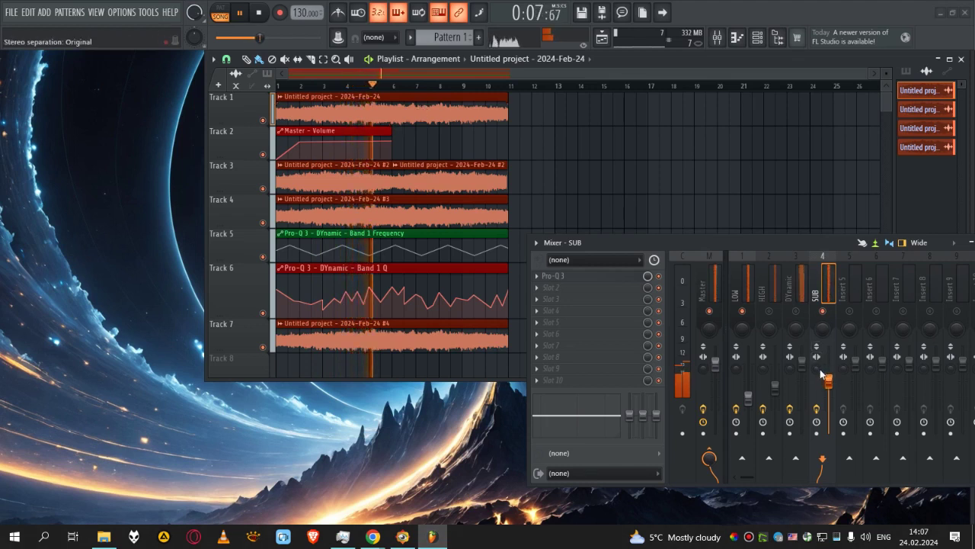
scroll(818, 369, "down", 10)
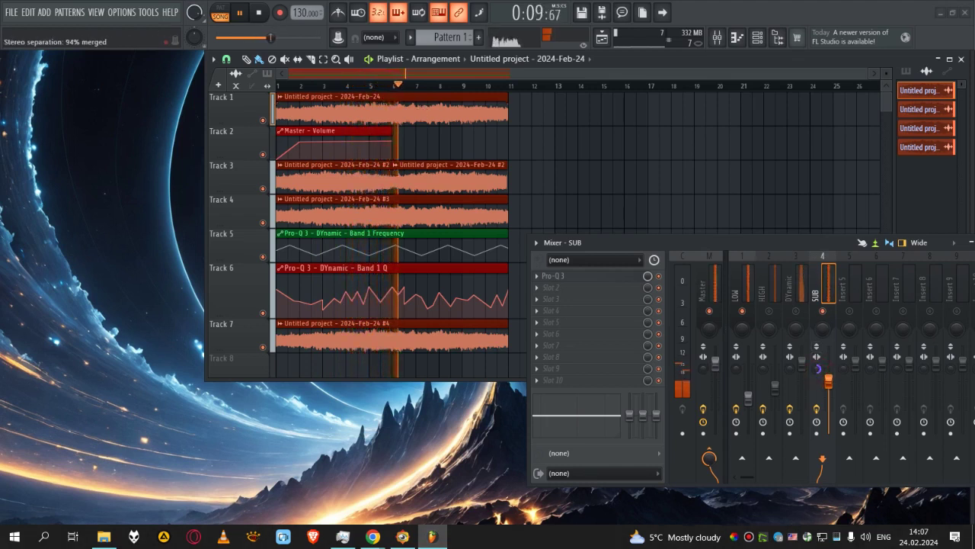
key("space")
key("space")
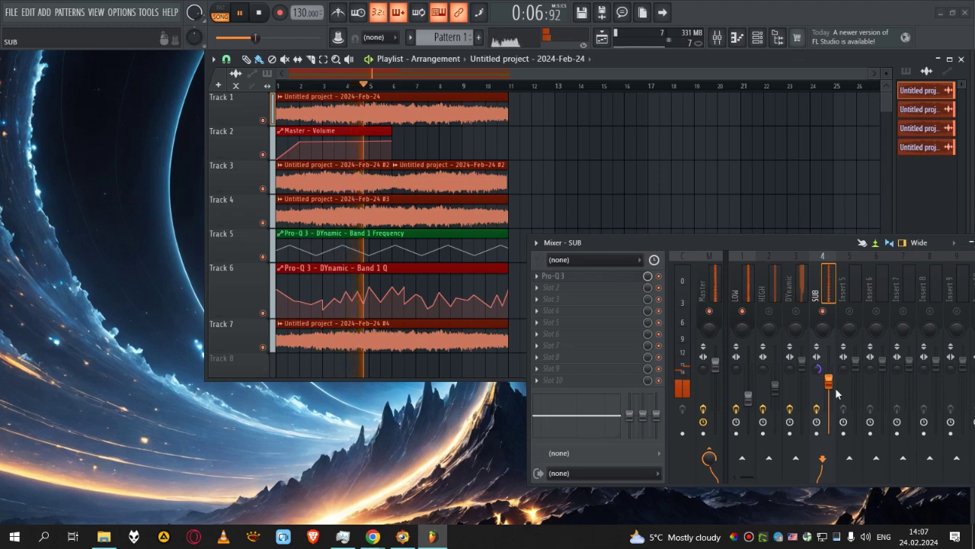
- Replay the LOW and SUB layers and re-enable the HIGH and DYnamic mixer tracks
key("space")
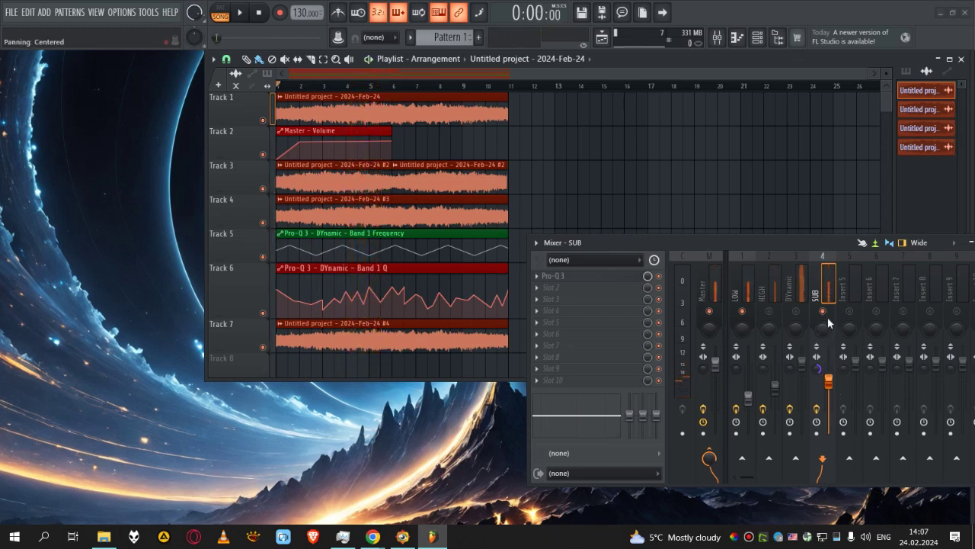
key("space")
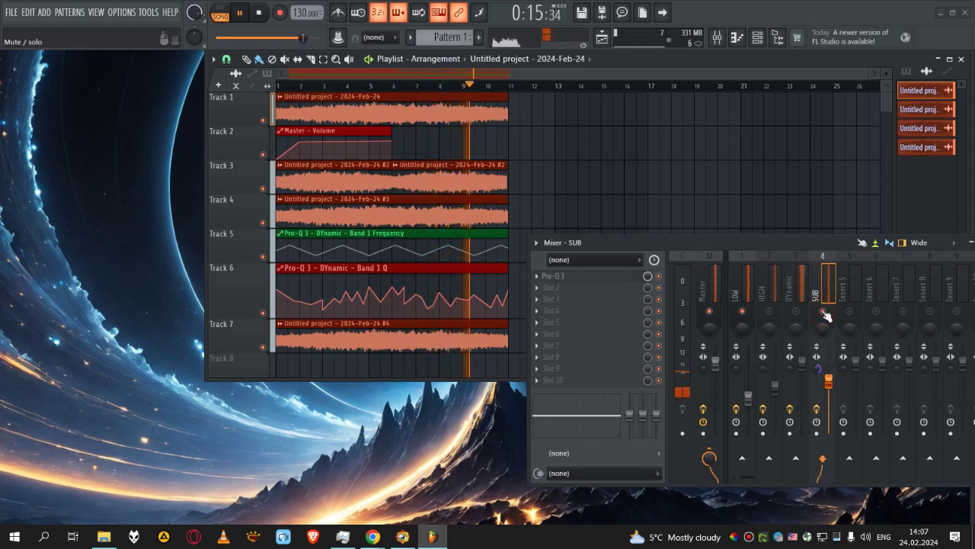
key("space")
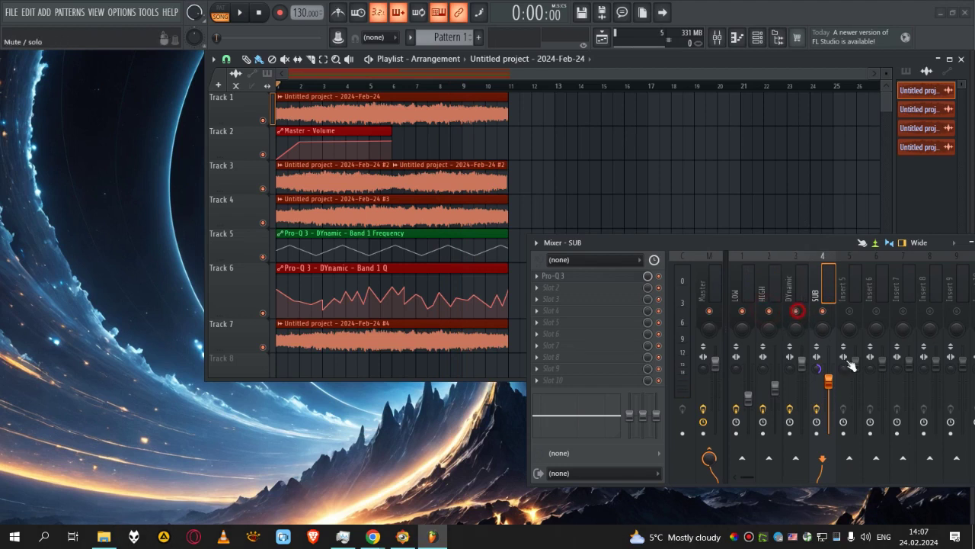
- Play back all four layers together and open the ValhallaDelay effect on the DYnamic mixer track
key("space")
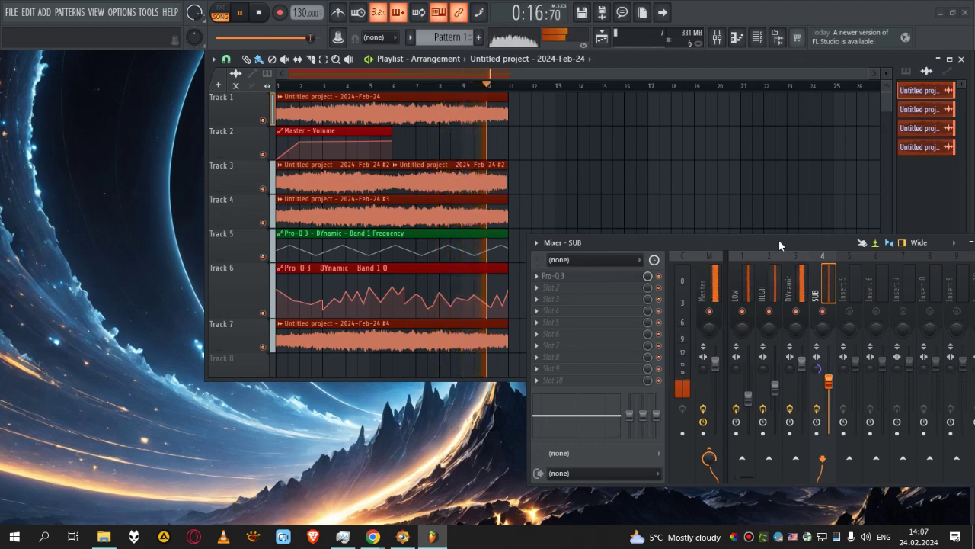
key("space")
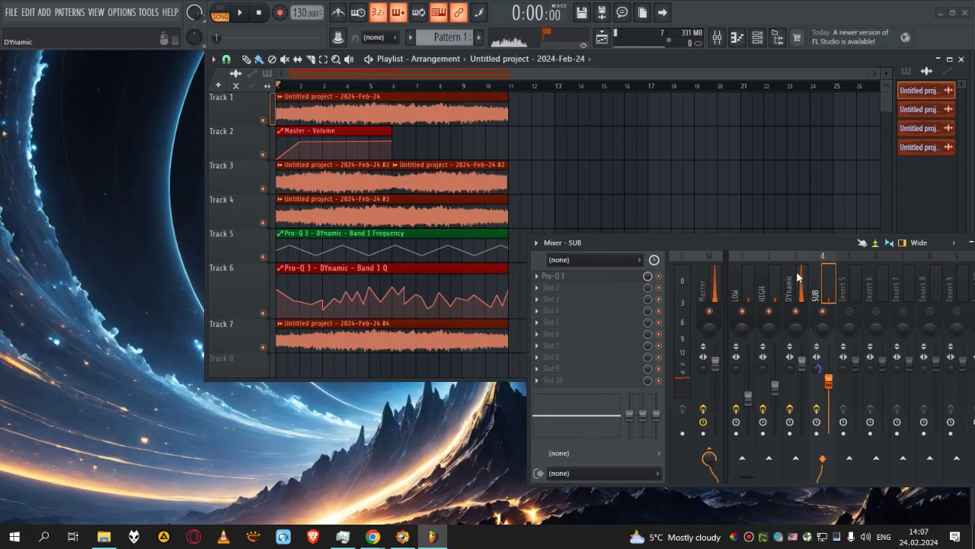
left_click(794, 280)
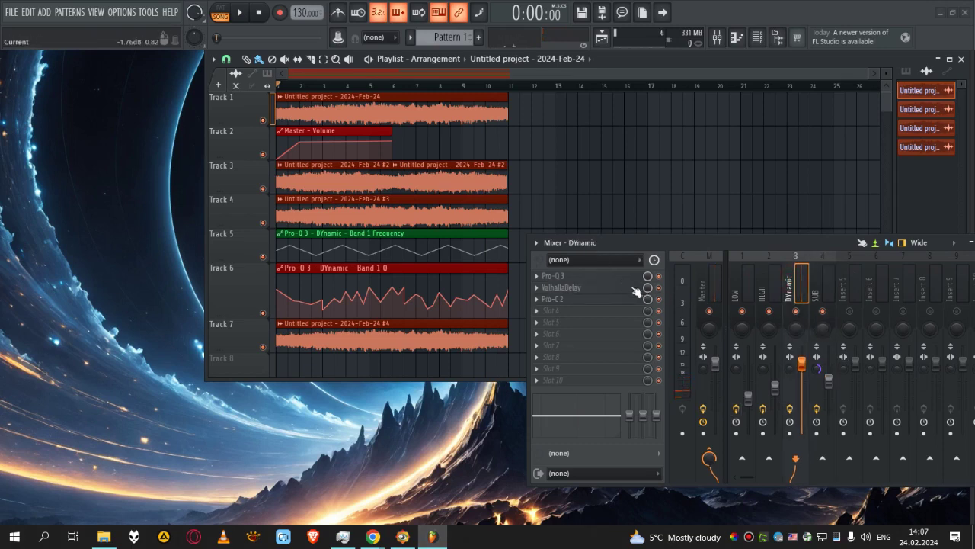
left_click(601, 289)
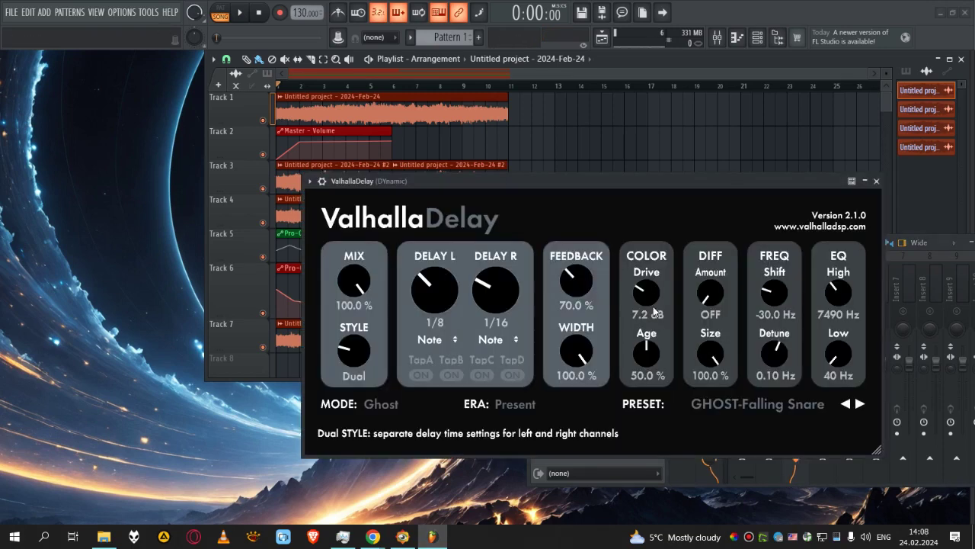
left_click_drag(652, 185, 686, 223)
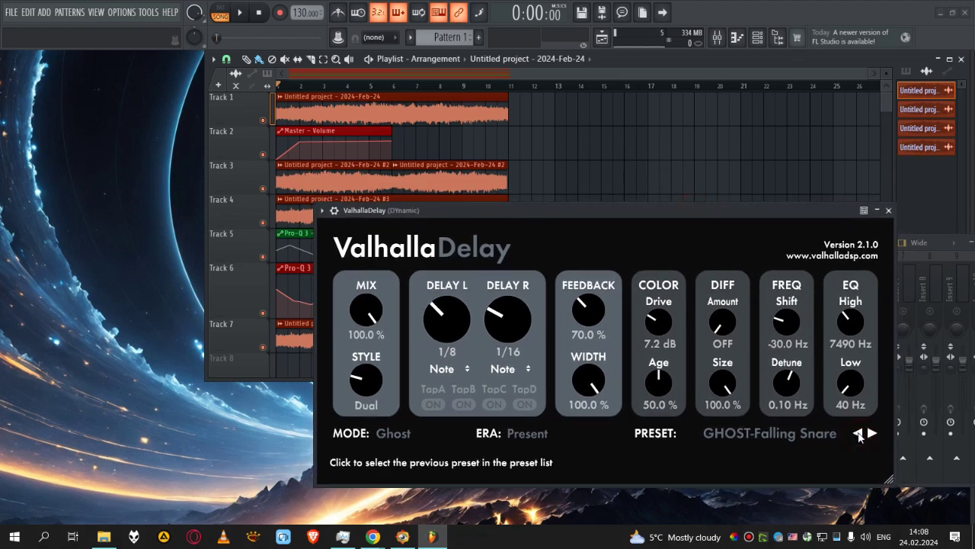
- Audition successive ValhallaDelay presets on the DYnamic track during playback and keep TAPE-Dotted8thNoteSynth
left_click(872, 433)
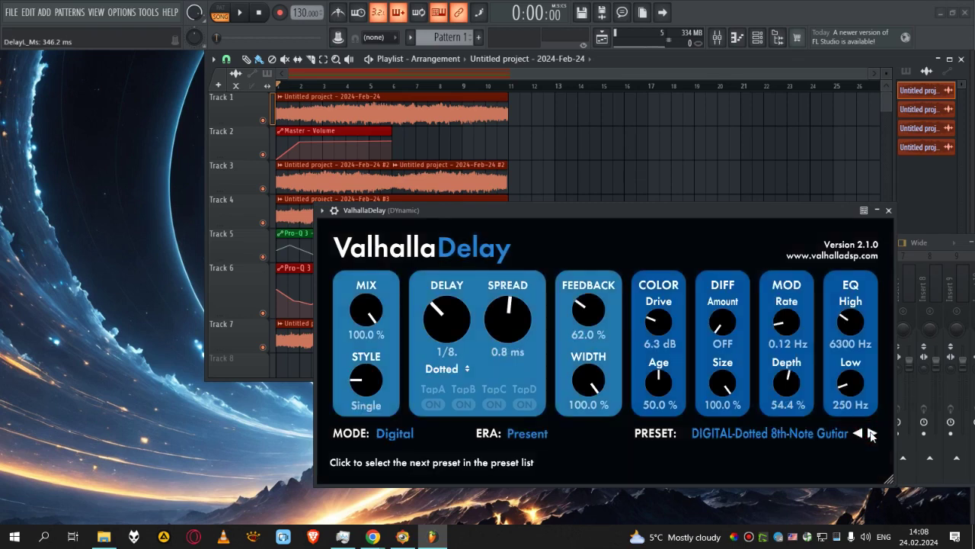
key("space")
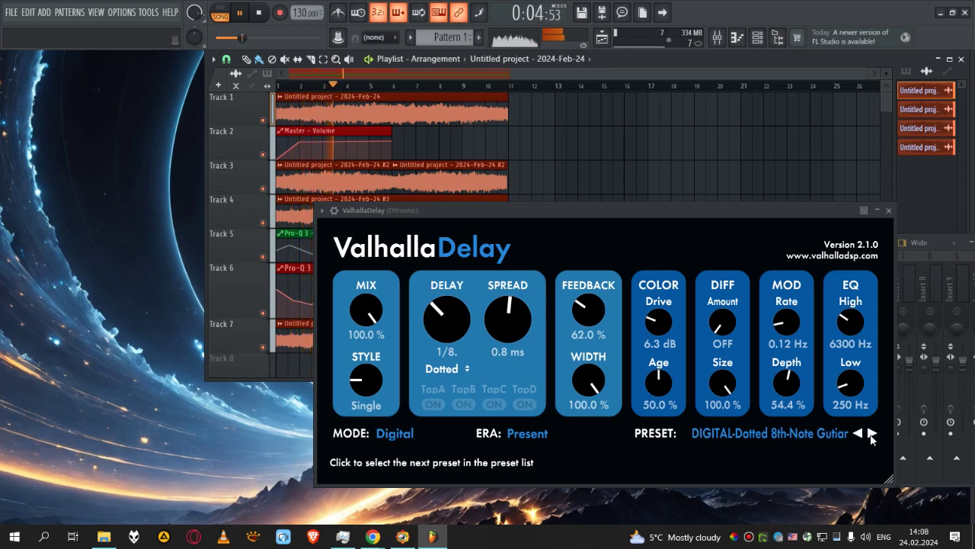
left_click(872, 435)
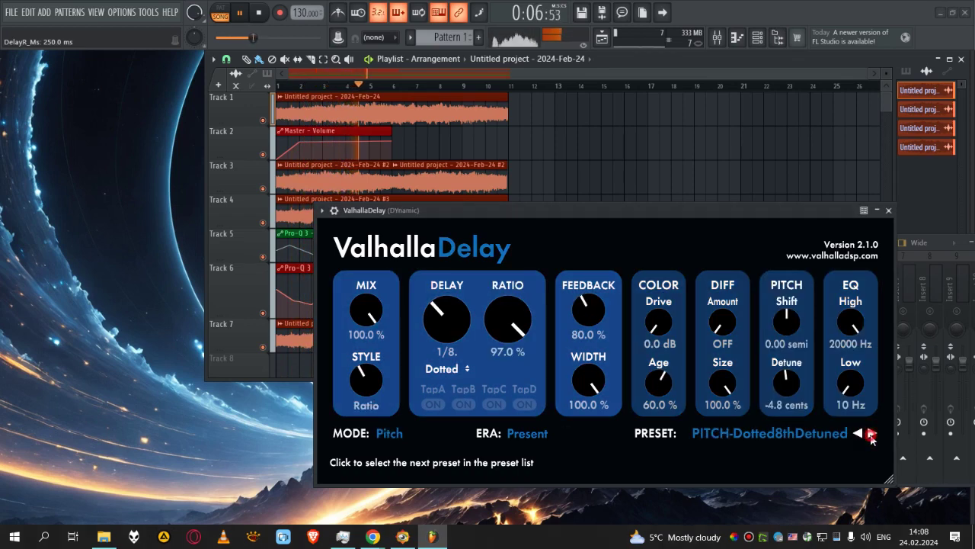
left_click(871, 433)
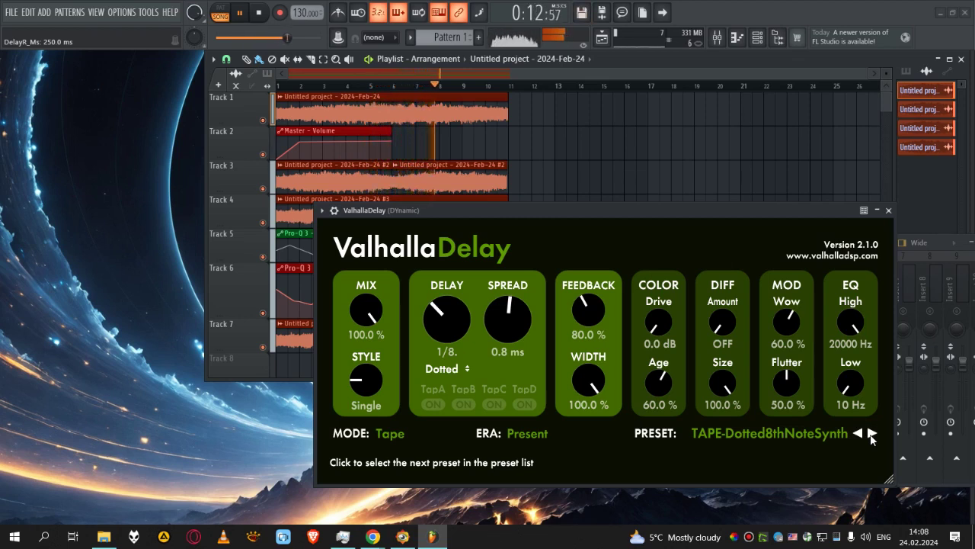
left_click(889, 212)
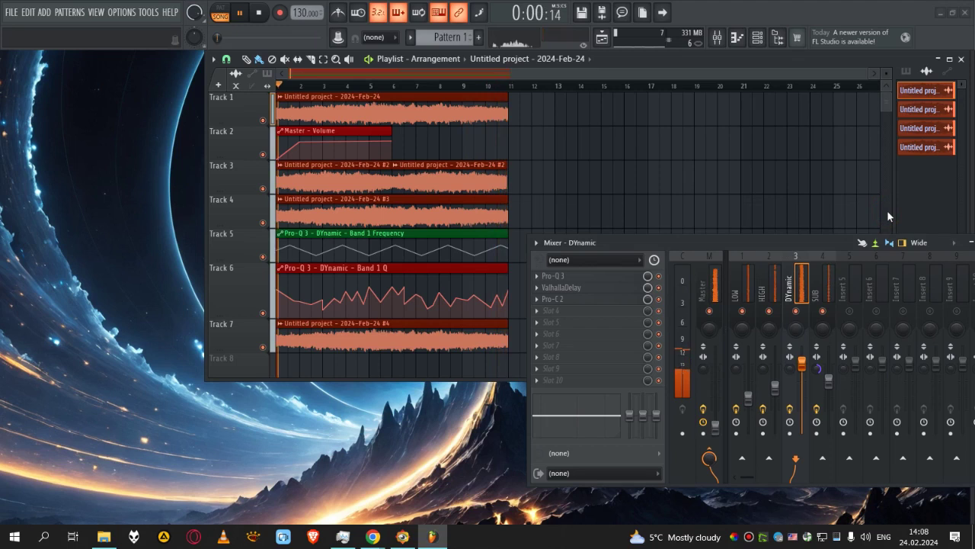
- Toggle solo on the HIGH track, lower its volume to about 45%, and replay the mix
right_click(768, 311)
right_click(769, 311)
left_click(767, 320)
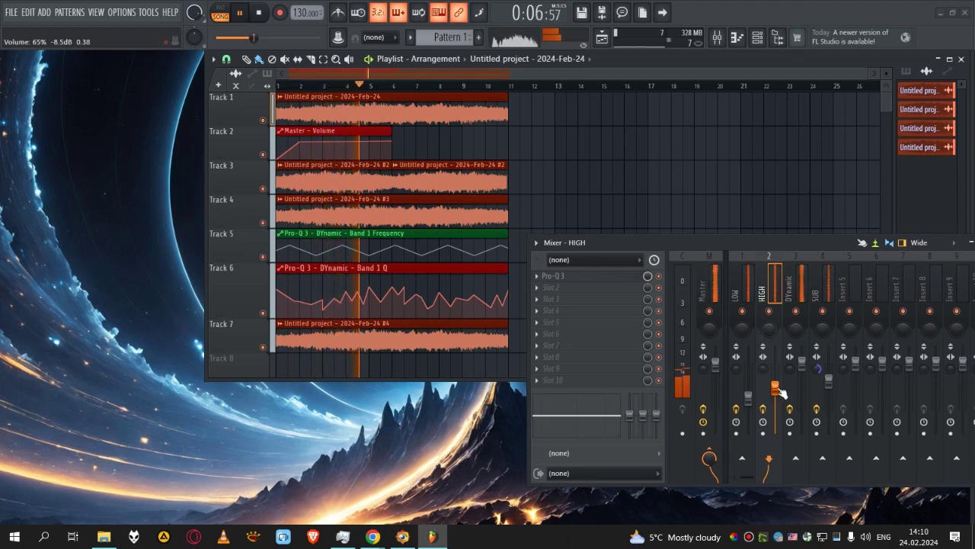
key("space")
left_click_drag(776, 388, 775, 397)
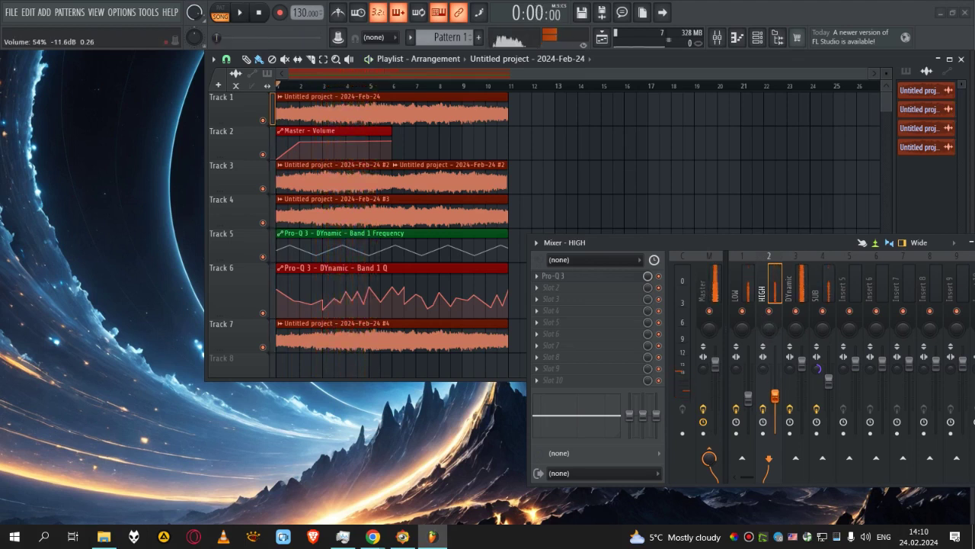
key("space")
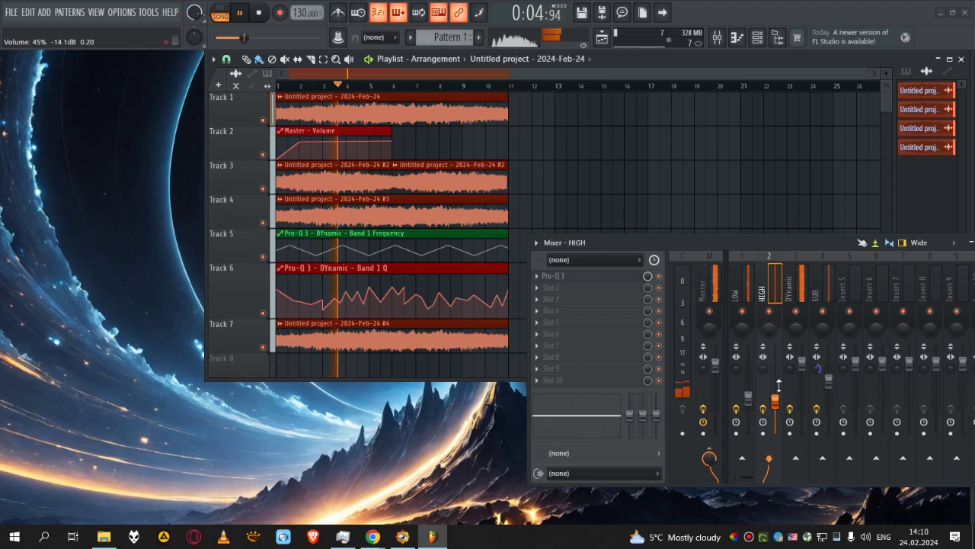
- Inspect the DYnamic track's Pro-Q 3 band-pass curve during playback, then close it and stop
left_click(796, 282)
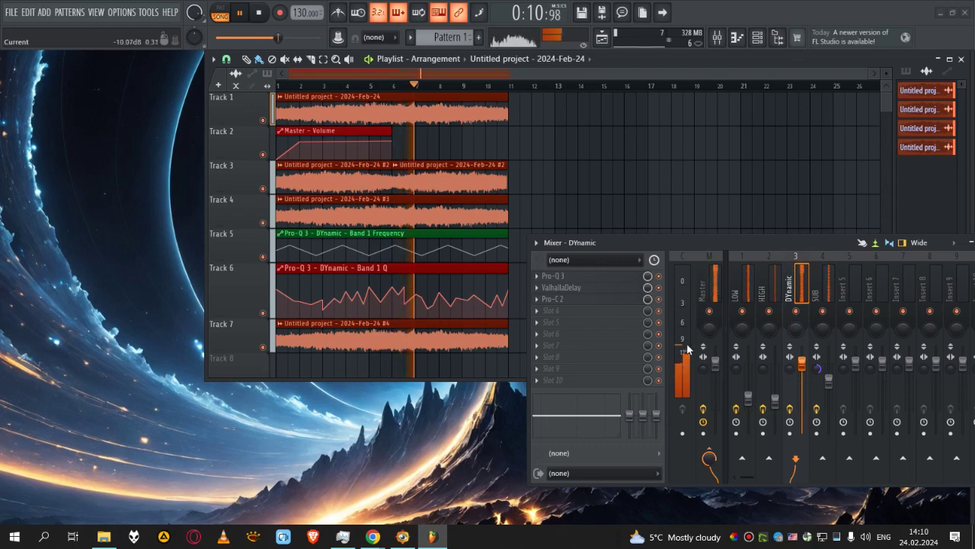
left_click(611, 276)
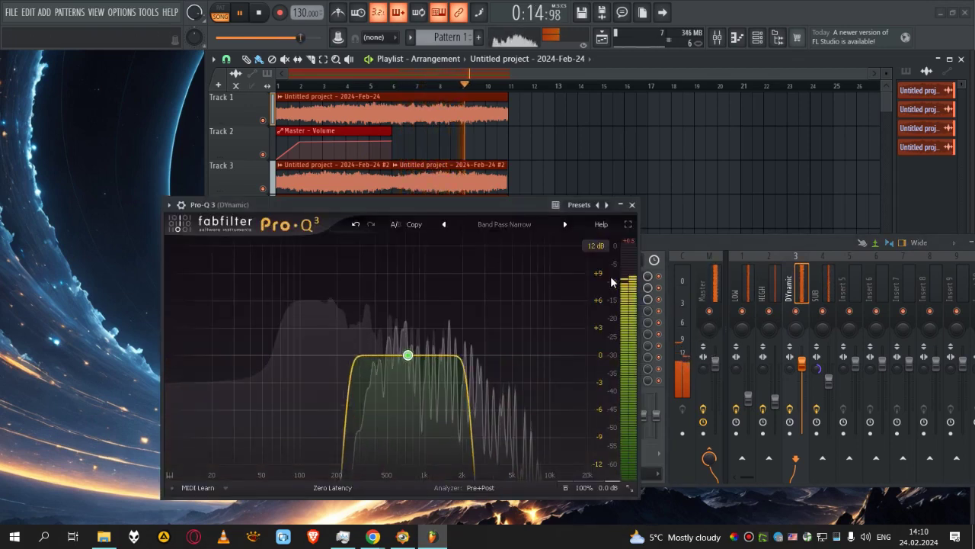
left_click(632, 205)
key("space")
- Move the mixer out of the way and duplicate all clips on Tracks 1 to 7 so the copies start at bar 11
left_click_drag(792, 239, 789, 263)
scroll(782, 254, "down", 10)
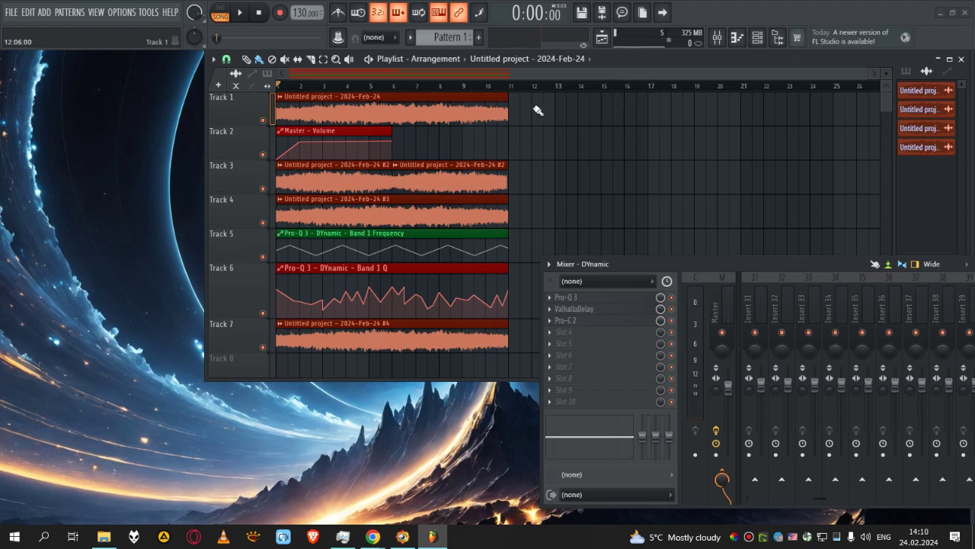
left_click_drag(726, 278, 846, 349)
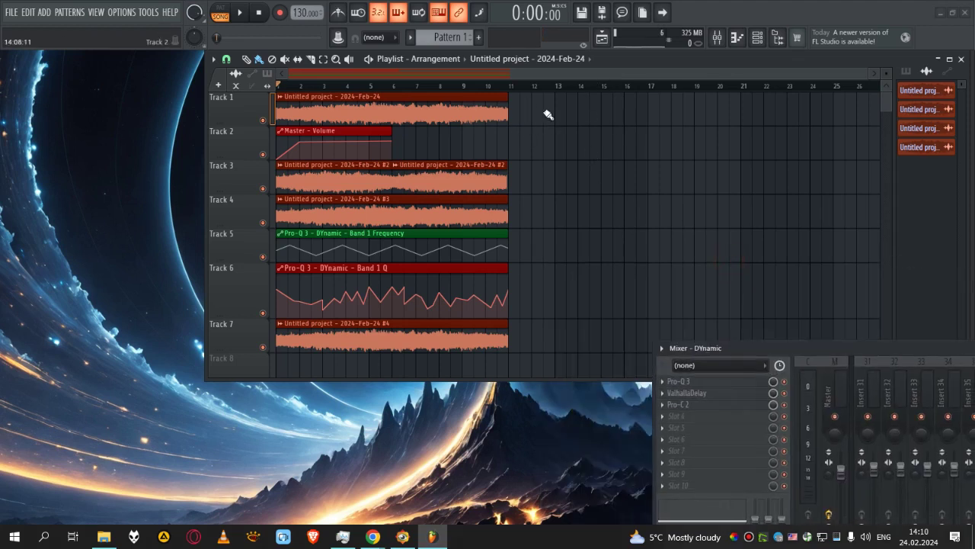
left_click_drag(537, 104, 270, 348)
left_click_drag(294, 99, 529, 102)
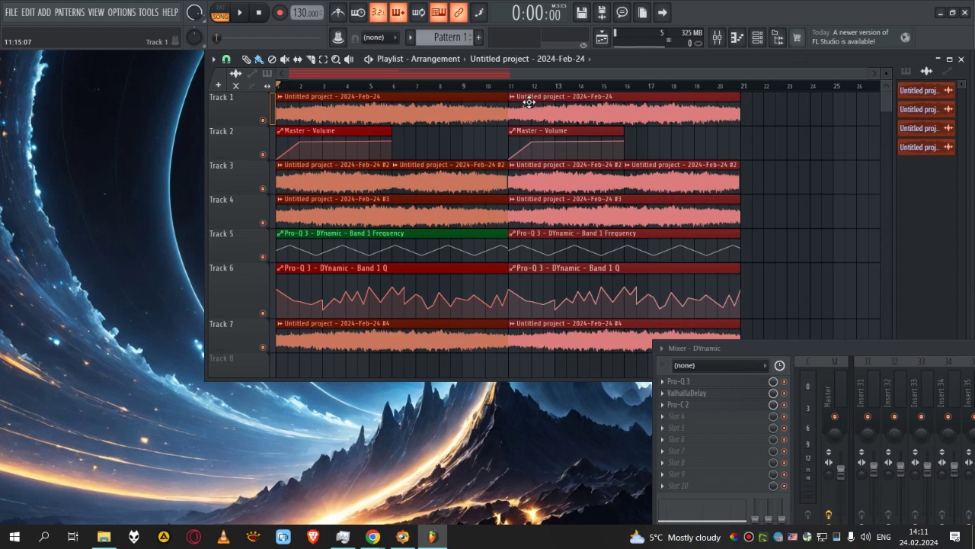
- Shift the copied audio clips on Tracks 1, 3, 4 and 7 slightly earlier to overlap the originals just before bar 11
scroll(522, 74, "up", 5)
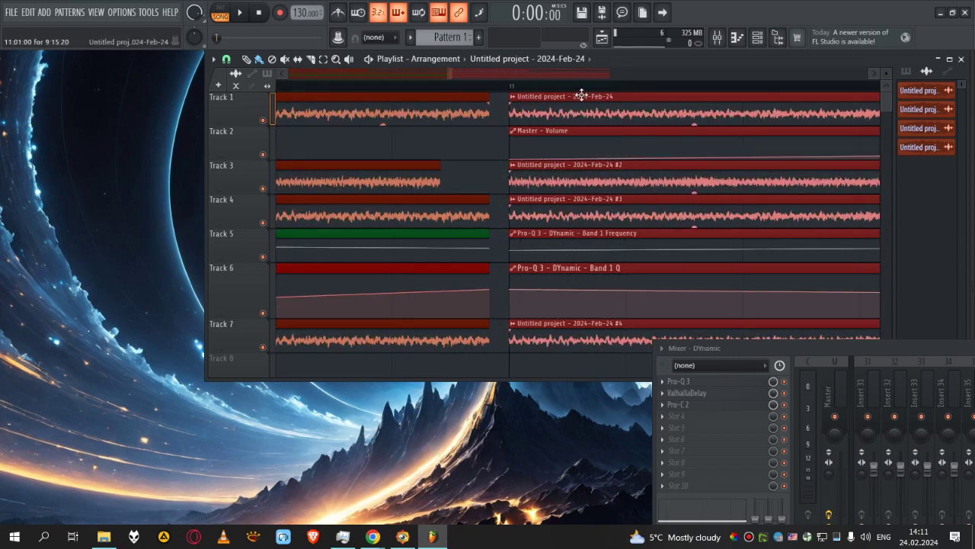
left_click(491, 159)
left_click_drag(551, 100, 540, 99)
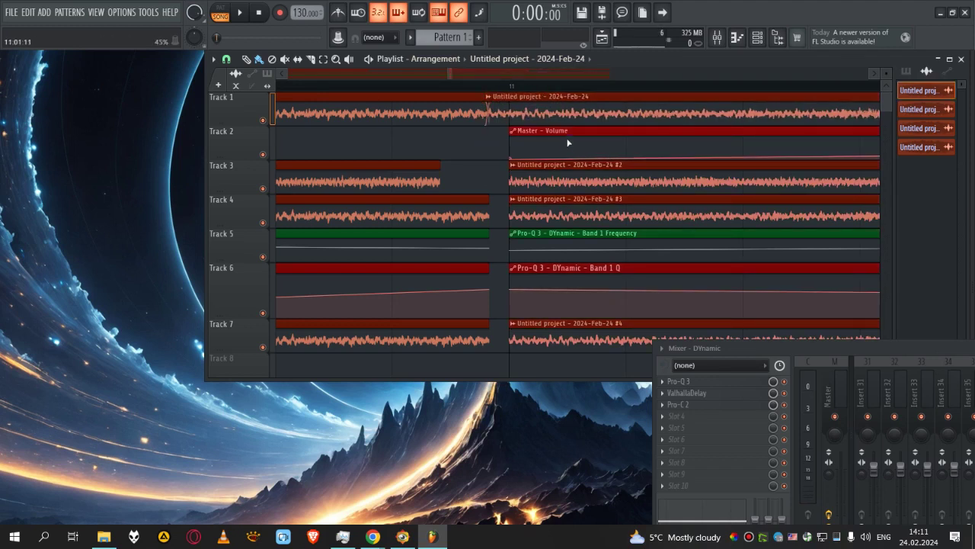
left_click_drag(561, 166, 489, 164)
left_click_drag(578, 200, 553, 200)
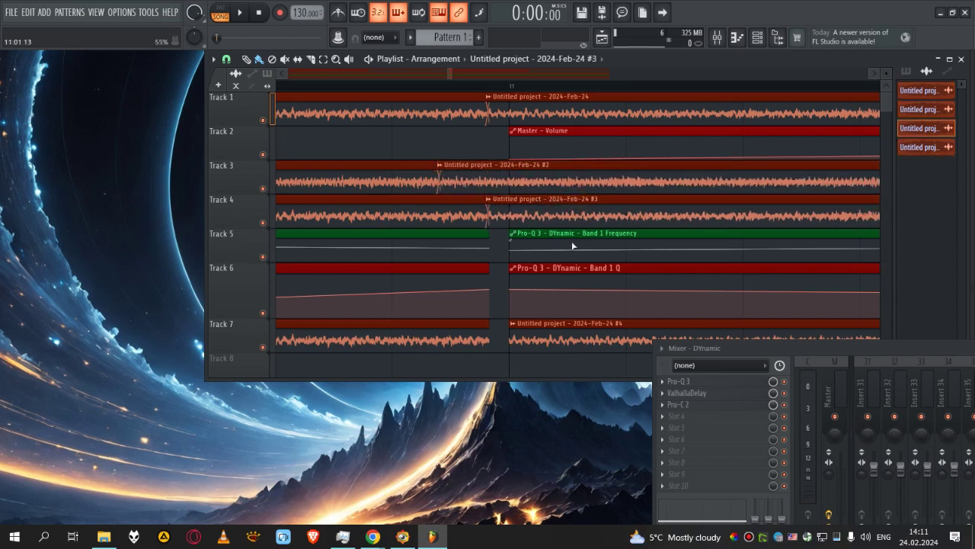
left_click_drag(545, 326, 517, 326)
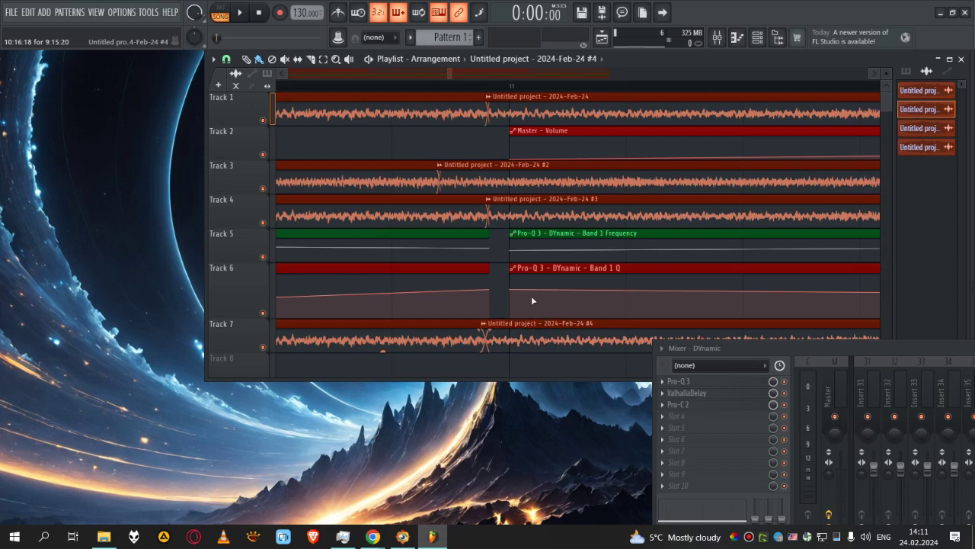
- Fine-tune the crossfade overlaps of the copied audio clips on Tracks 1, 3, 4 and 7 around bar 11
scroll(525, 296, "down", 6)
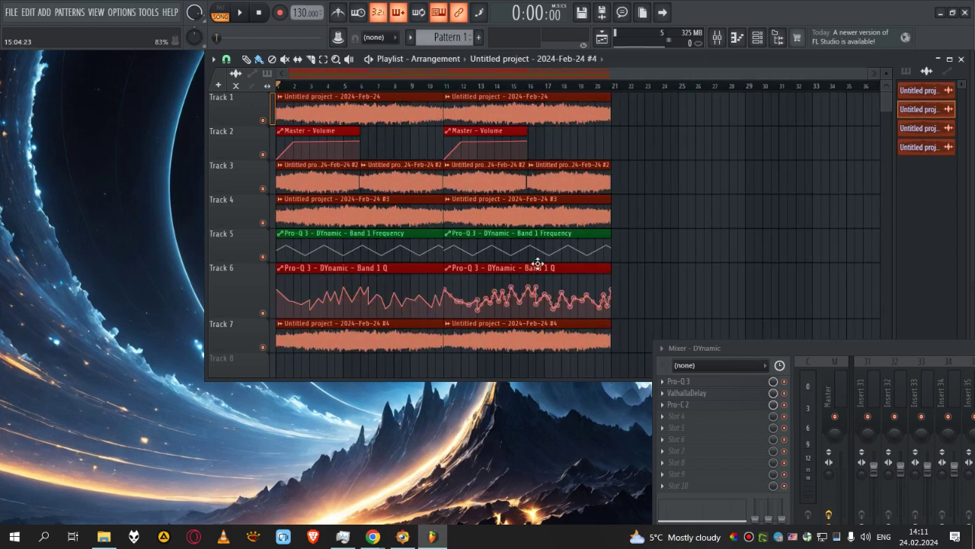
scroll(457, 169, "up", 5)
left_click_drag(385, 166, 376, 166)
left_click(369, 202)
left_click_drag(370, 201, 356, 203)
left_click(342, 97)
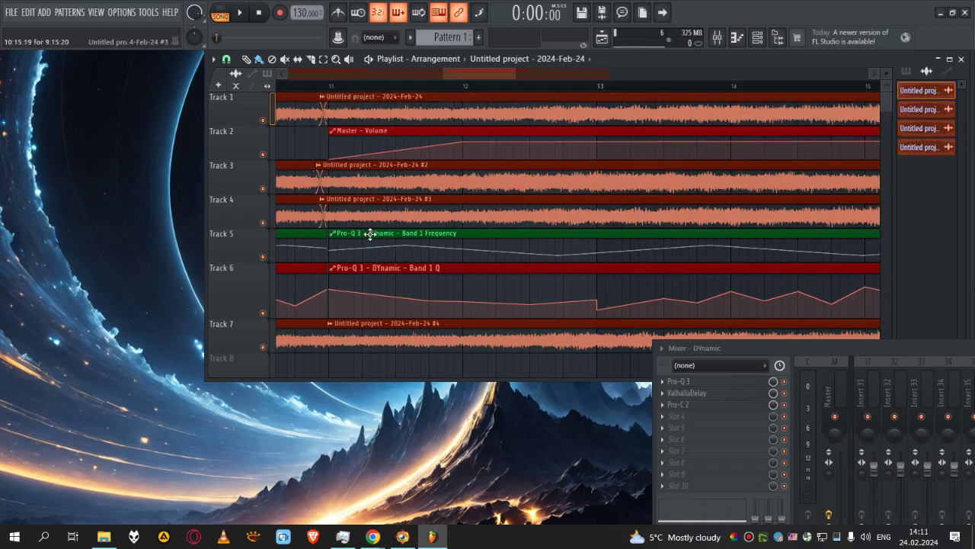
scroll(373, 251, "down", 3)
scroll(444, 345, "down", 3)
scroll(488, 335, "up", 4)
left_click(383, 323)
scroll(355, 331, "down", 4)
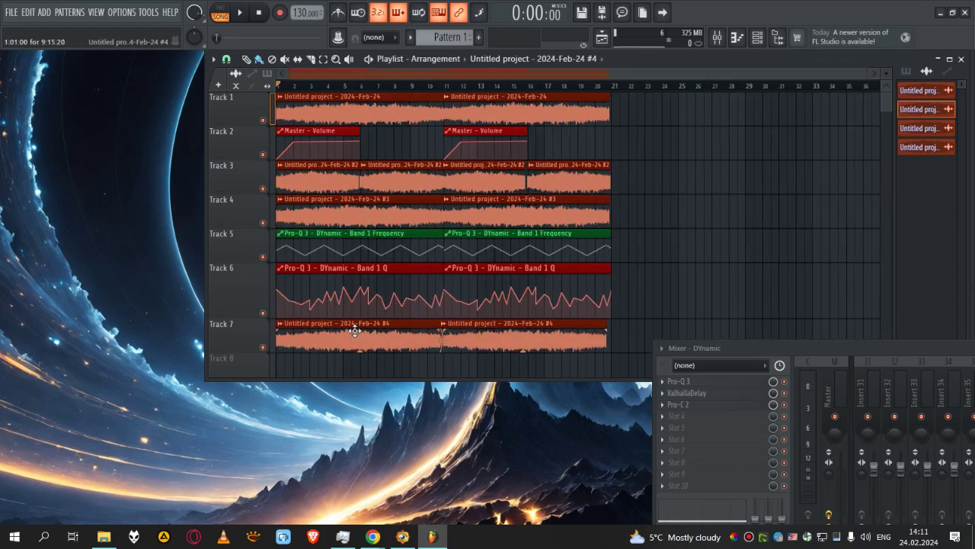
- During playback, delete the copied Master - Volume clip and overlap the last two Track 3 clips just before bar 16
key("space")
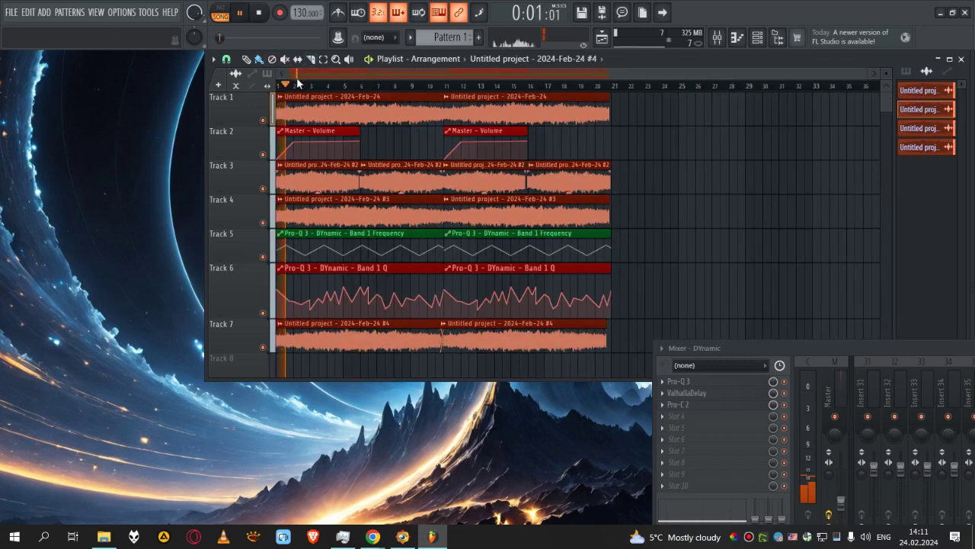
right_click(524, 139)
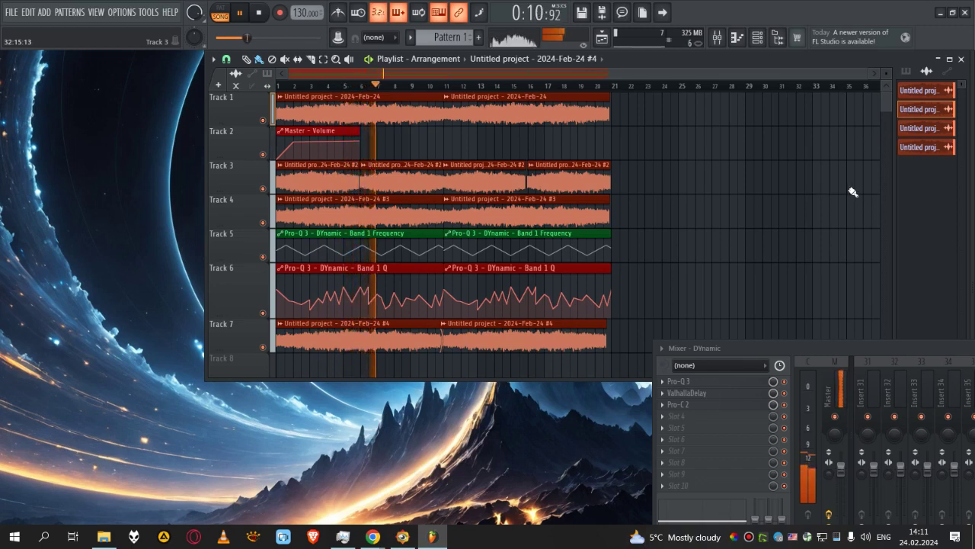
scroll(436, 137, "up", 5)
left_click_drag(374, 163, 352, 166)
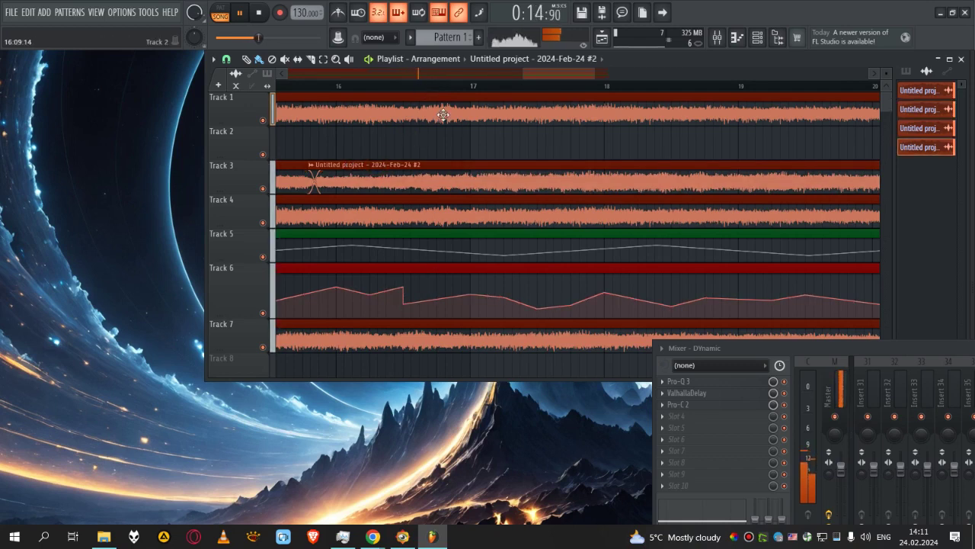
scroll(430, 193, "down", 5)
scroll(430, 193, "down", 3)
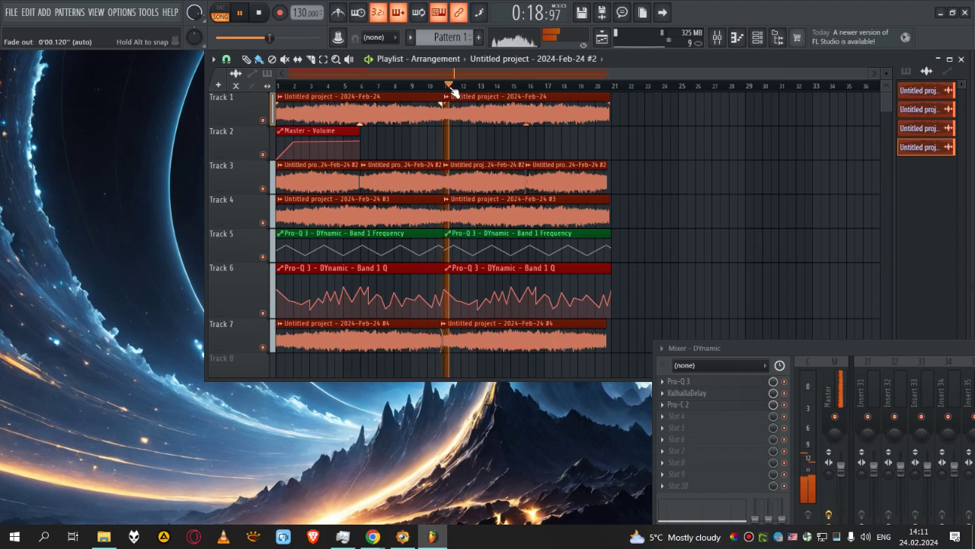
key("space")
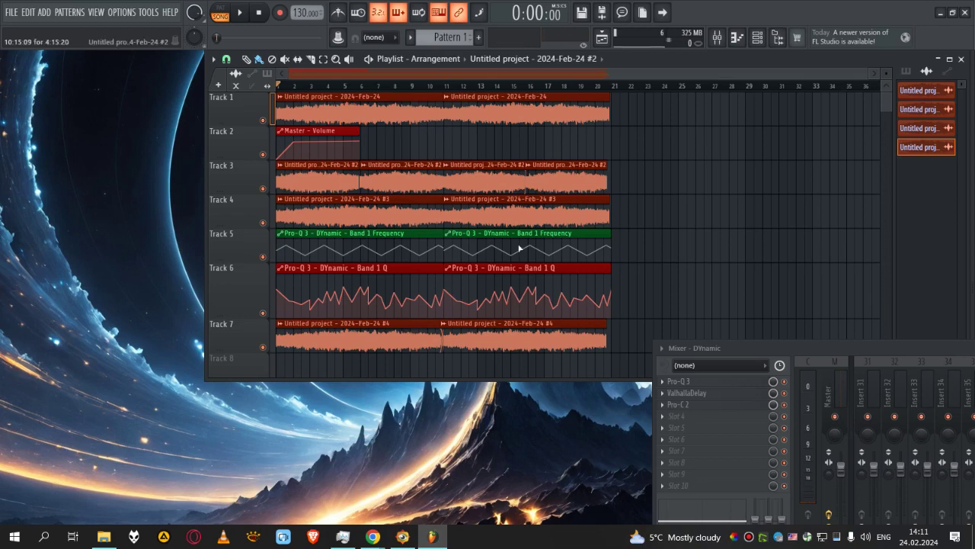
- Overlap the Track 3 clip near bar 6 with the clip before it, starting it at 5:15:14
scroll(359, 202, "up", 3)
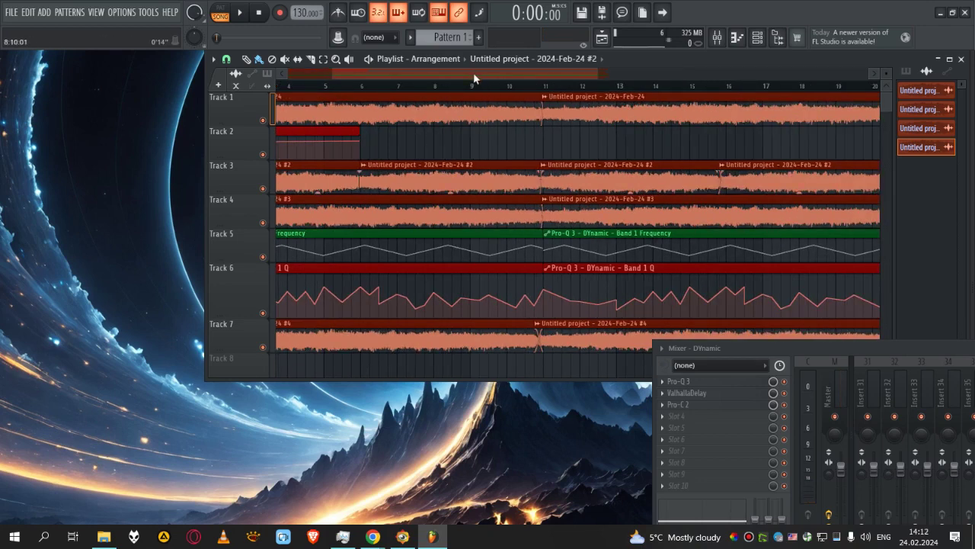
scroll(473, 71, "up", 3)
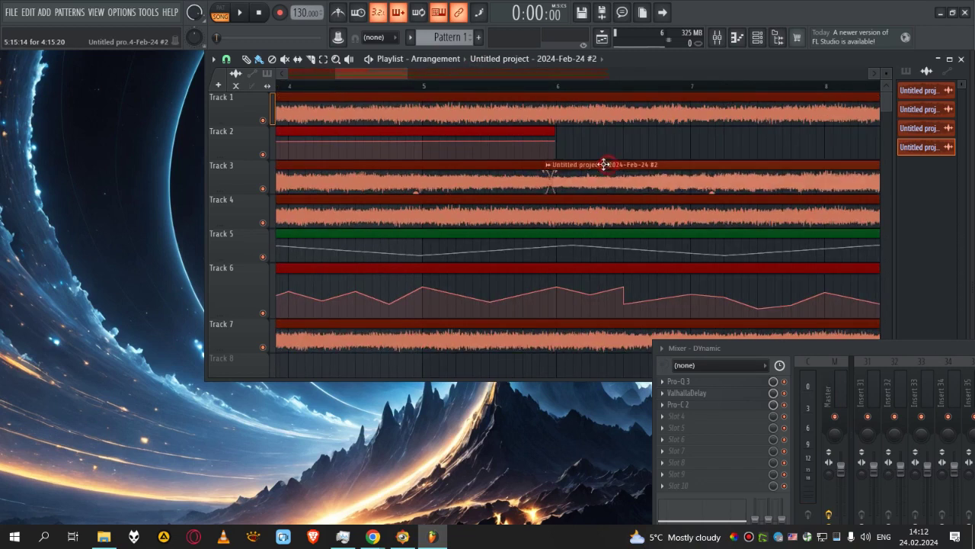
scroll(512, 219, "down", 4)
scroll(512, 219, "down", 2)
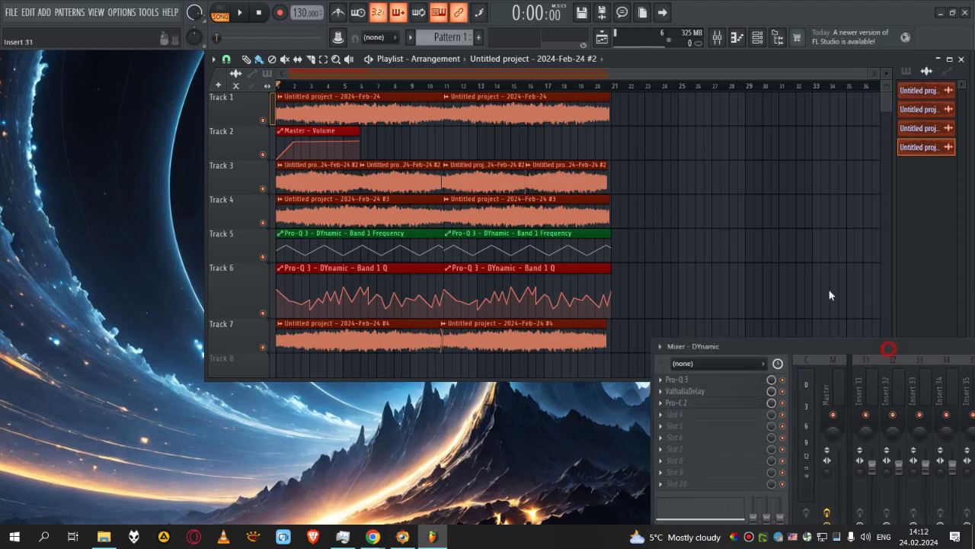
- Bring the named LOW, HIGH, DYnamic and SUB mixer tracks into view and select the HIGH track
left_click_drag(876, 349, 823, 271)
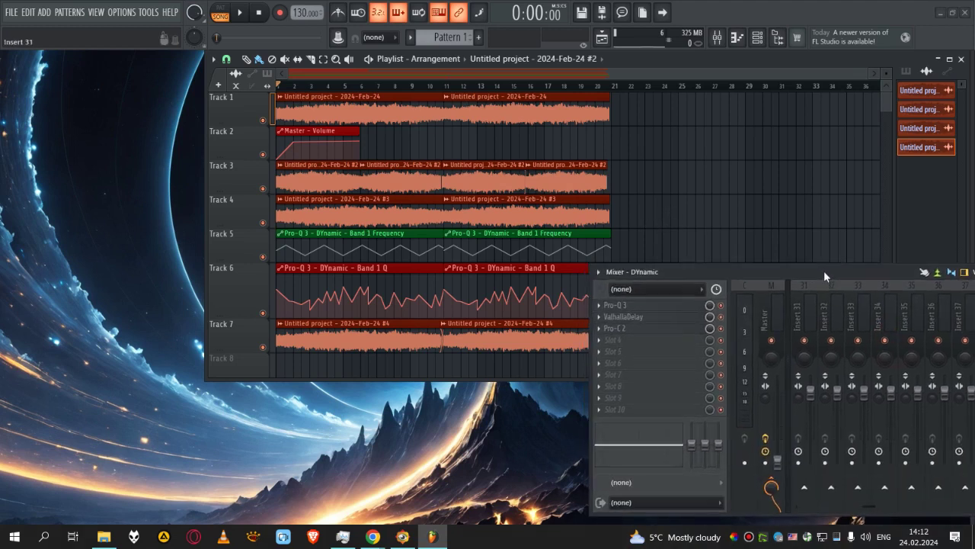
left_click(823, 315)
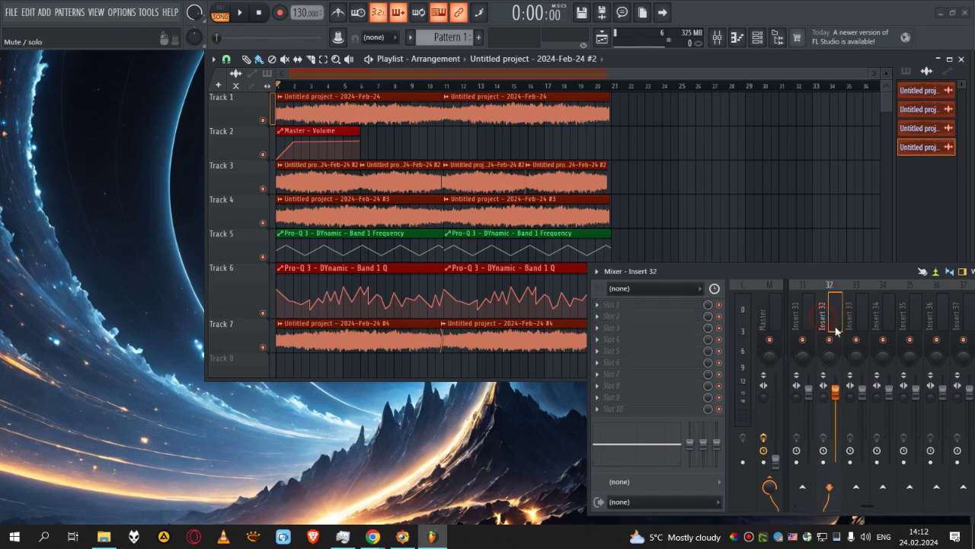
scroll(808, 312, "up", 10)
left_click(825, 319)
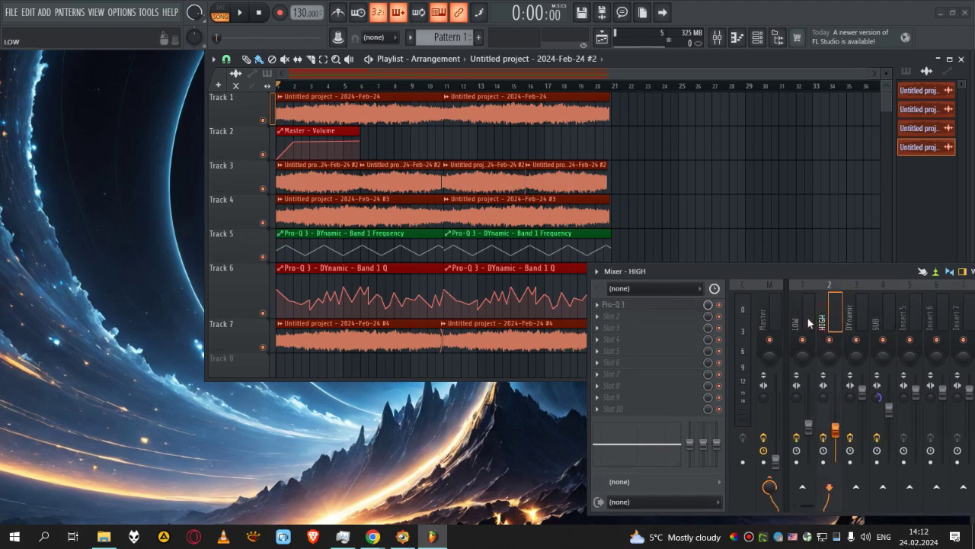
left_click(853, 314)
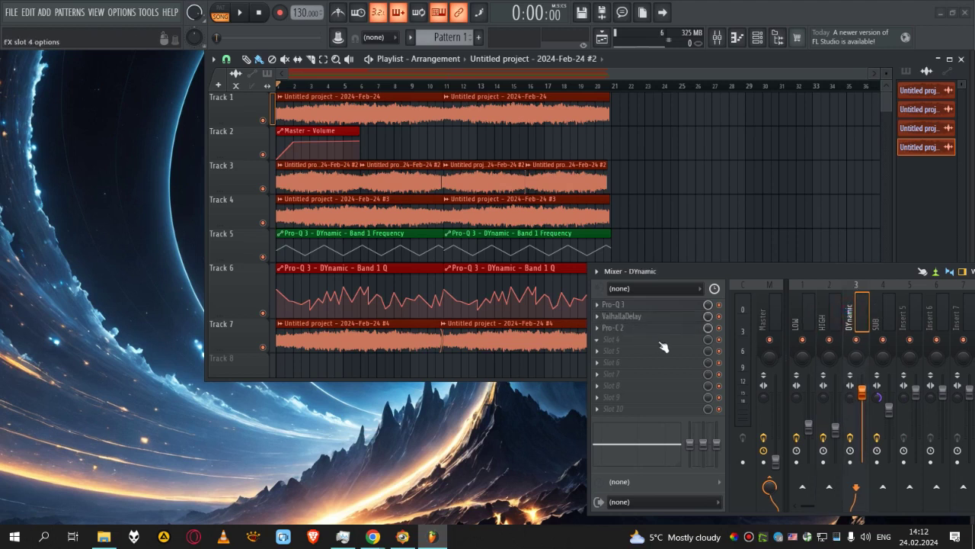
left_click(830, 313)
left_click(801, 308)
left_click(834, 305)
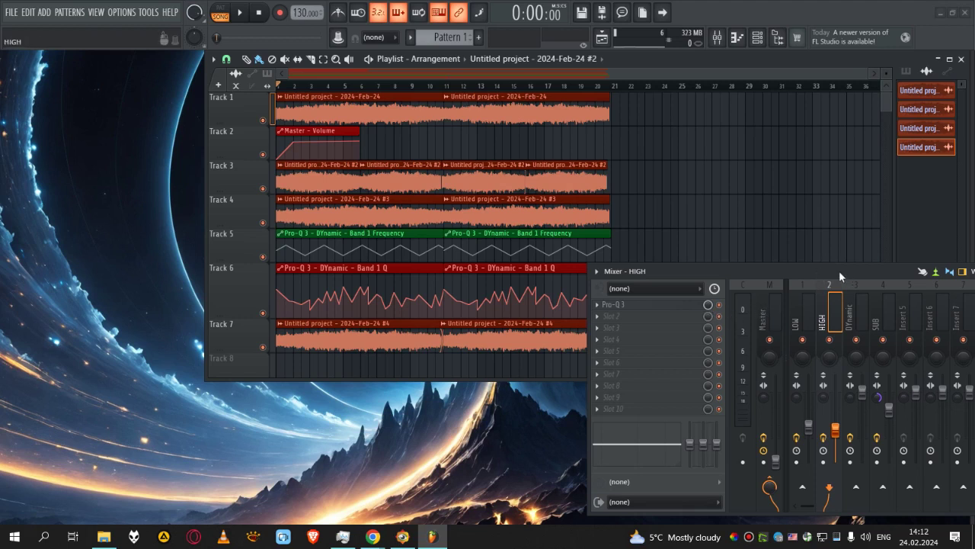
- Solo the HIGH mixer track and add ShaperBox 3 to its second effect slot
left_click_drag(750, 267, 795, 264)
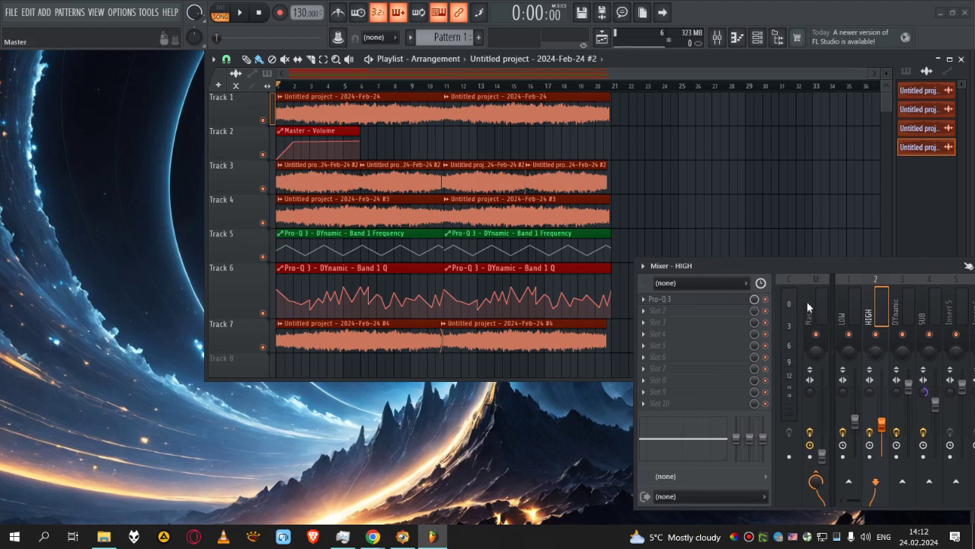
left_click_drag(860, 265, 836, 268)
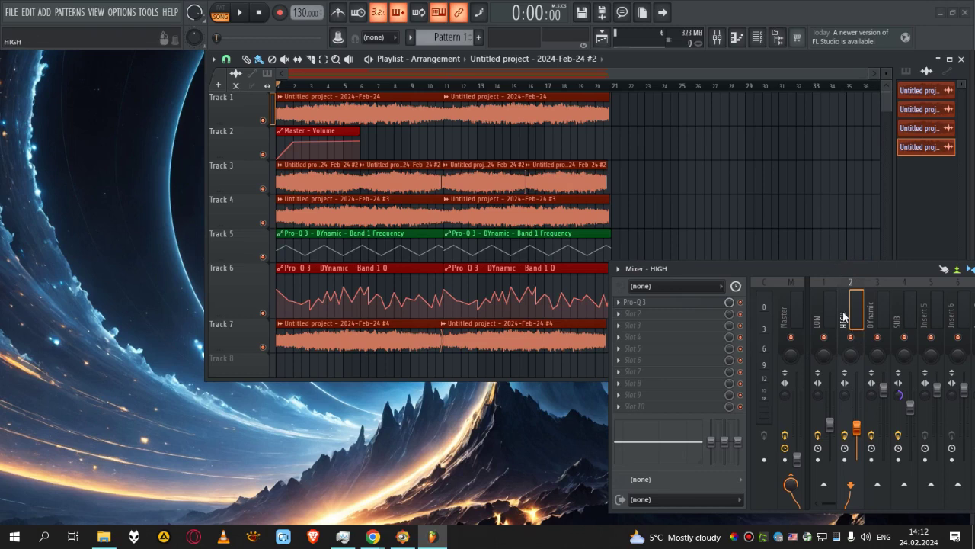
right_click(851, 337)
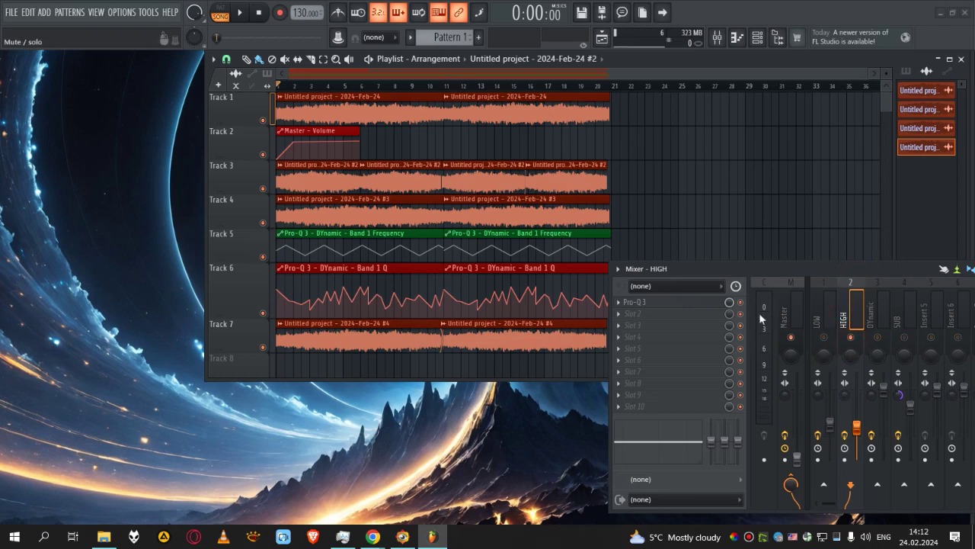
left_click(622, 314)
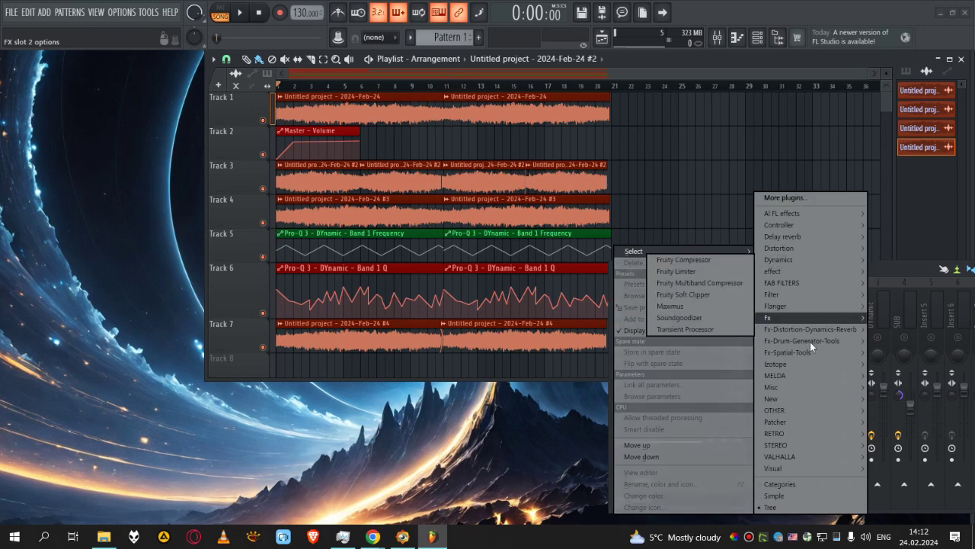
mouse_move(800, 319)
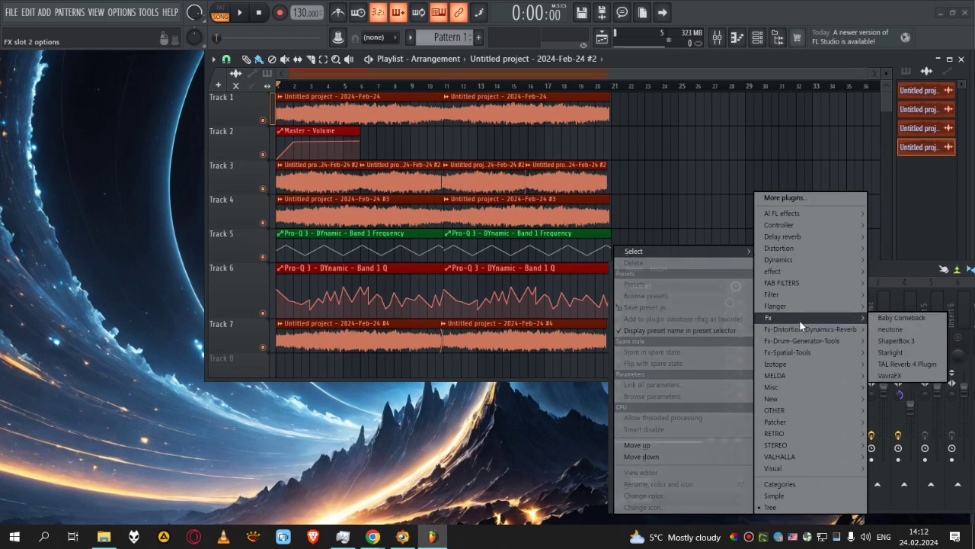
left_click(912, 341)
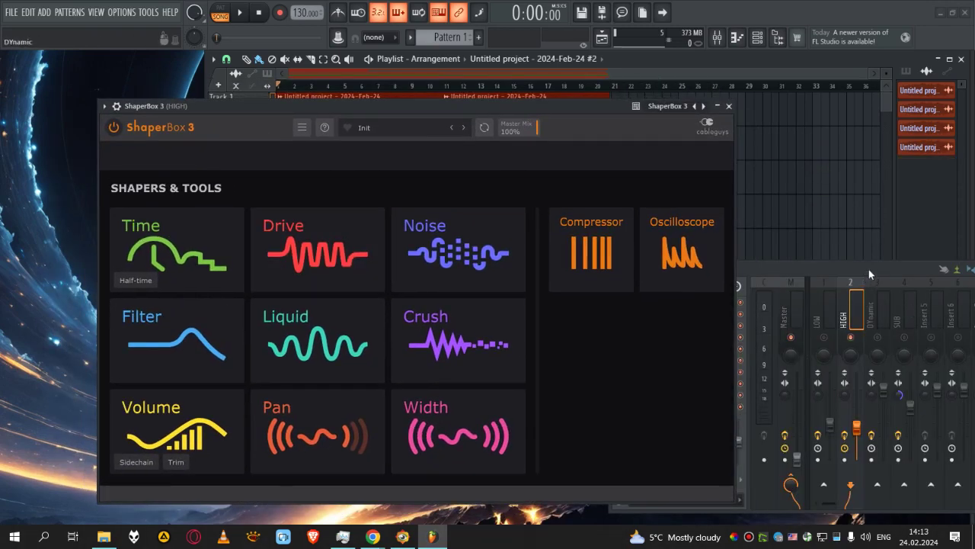
- Collapse the mixer, open ShaperBox 3's preset browser and move its window clear of the playlist
left_click(903, 263)
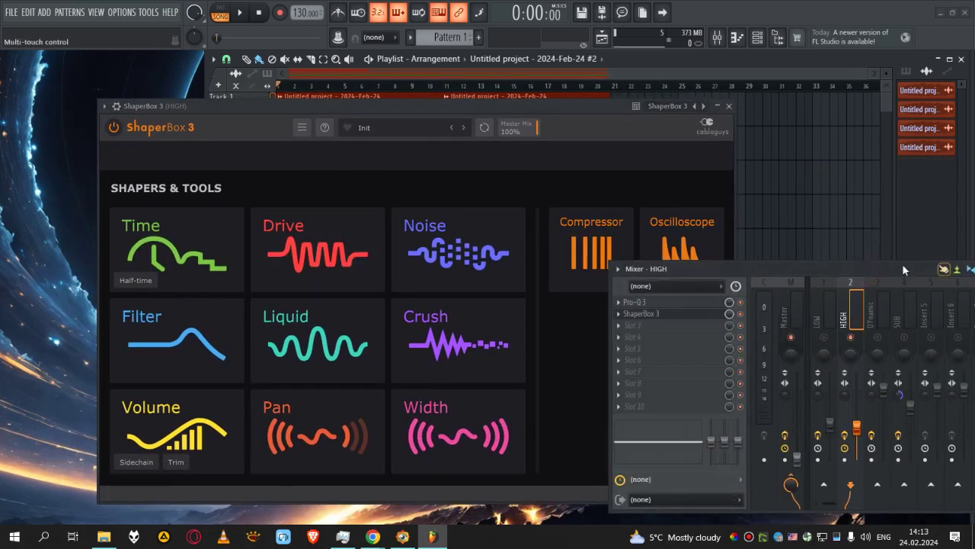
left_click_drag(899, 272, 719, 280)
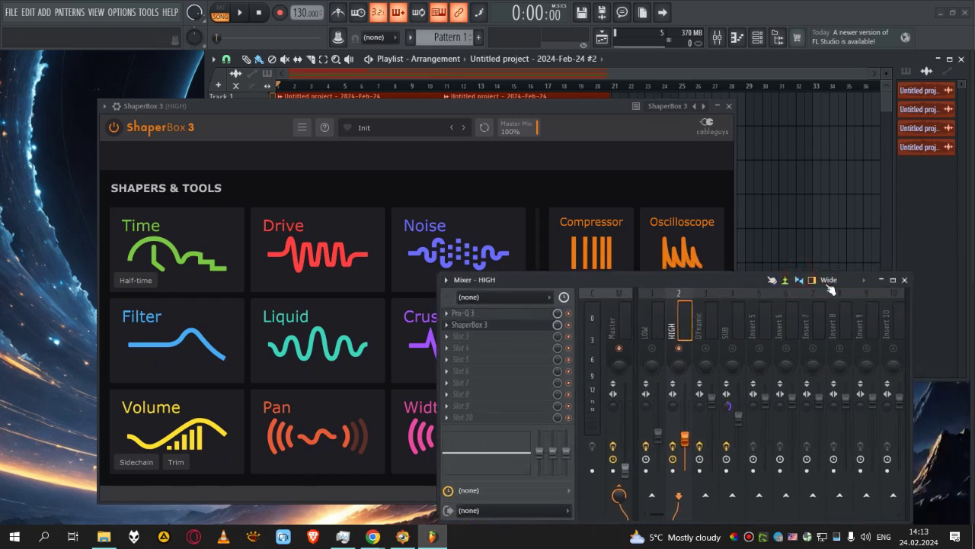
left_click(881, 280)
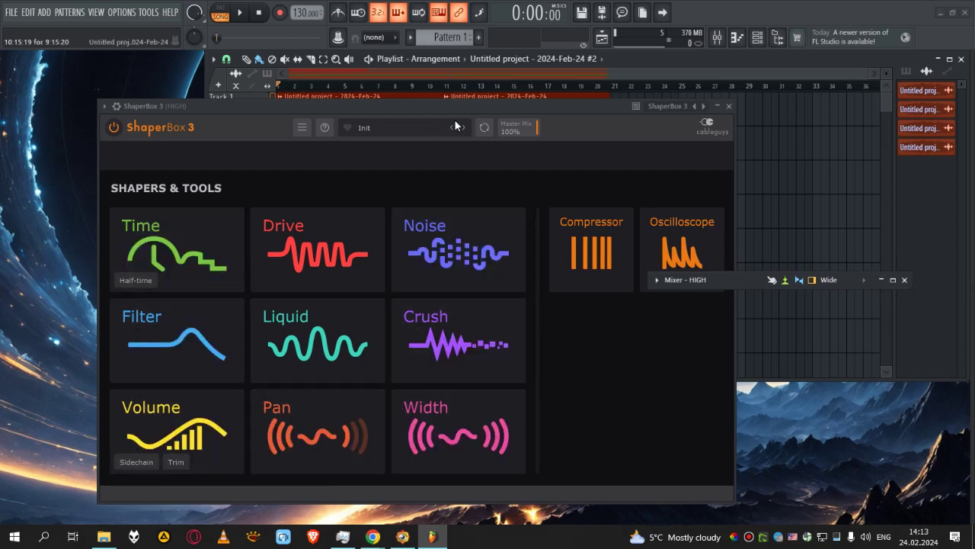
left_click(392, 128)
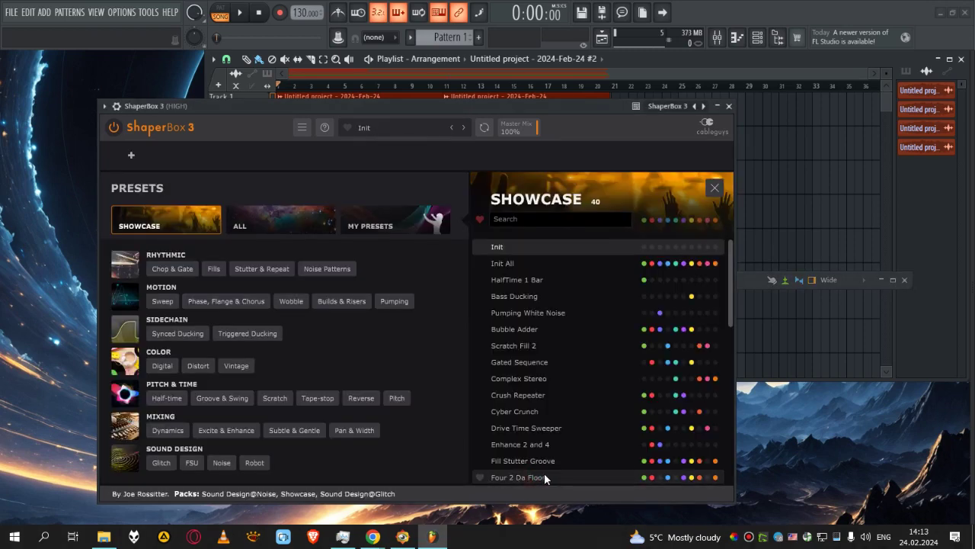
left_click_drag(391, 117, 261, 358)
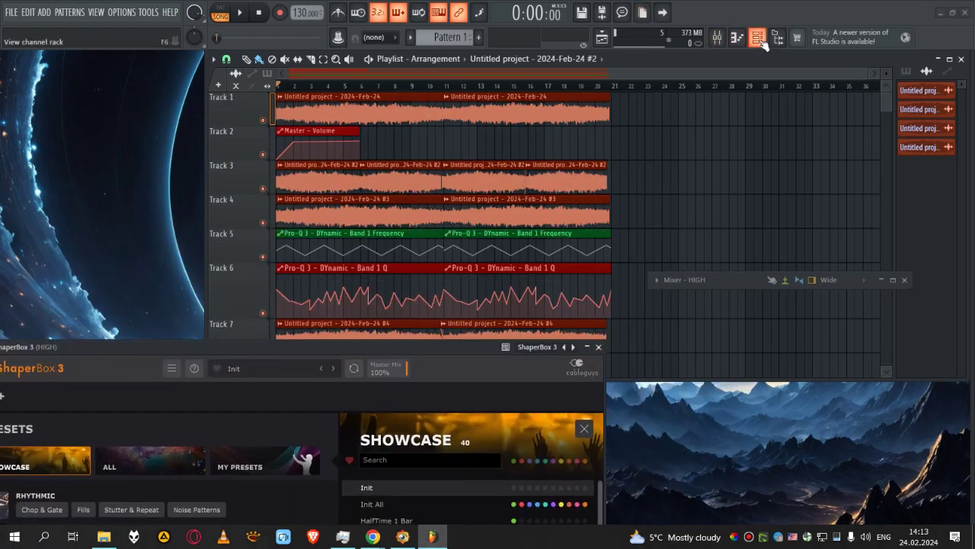
- Expand the collapsed mixer to show the HIGH track's channel and effect slots again
left_click(758, 38)
left_click(758, 38)
left_click(717, 38)
left_click(719, 40)
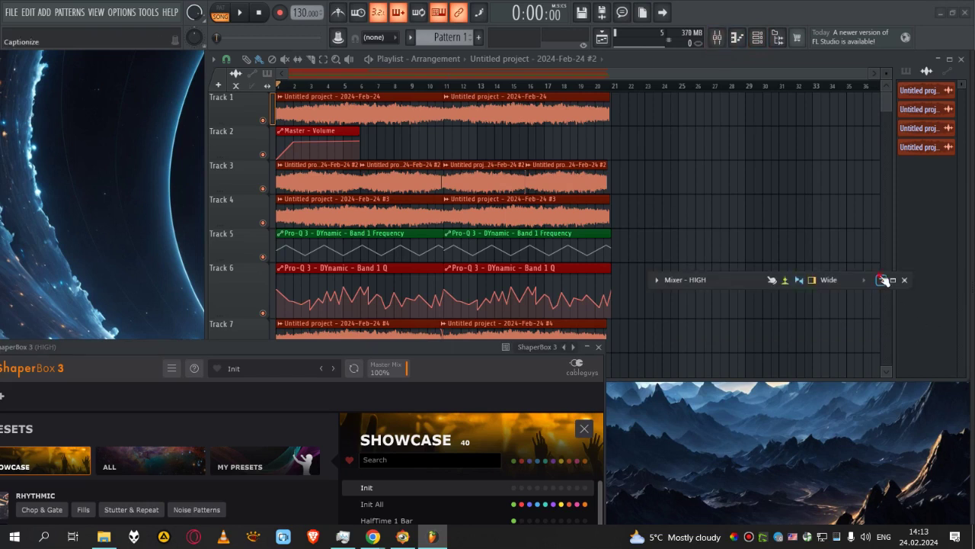
left_click(882, 279)
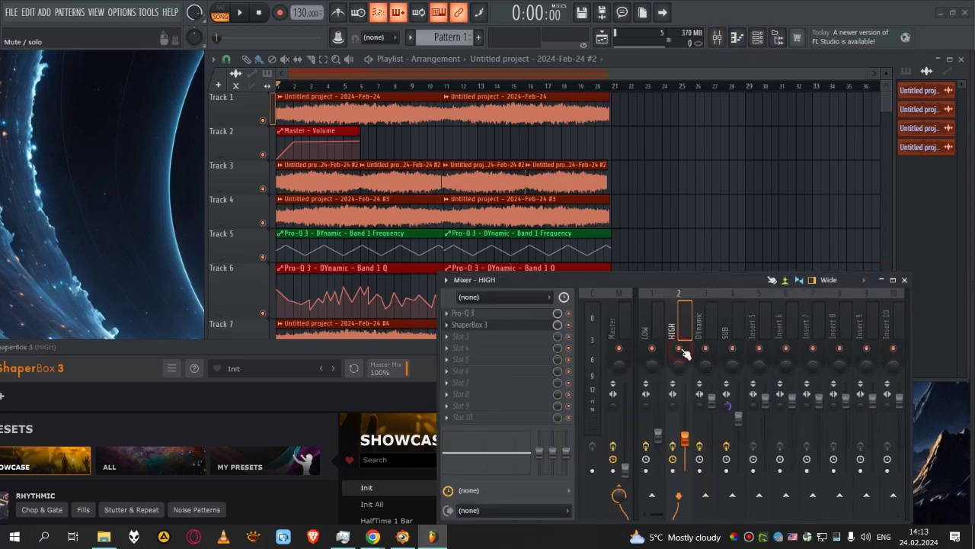
- Play the song with HIGH soloed and load the ShaperBox 3 preset Four 2 Da Floor
left_click_drag(337, 349, 332, 312)
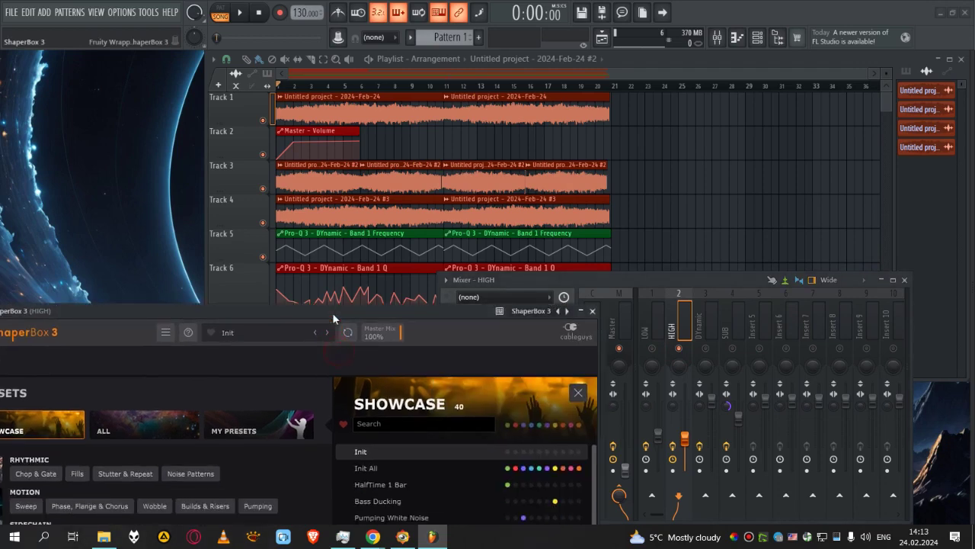
key("space")
left_click_drag(739, 273, 789, 217)
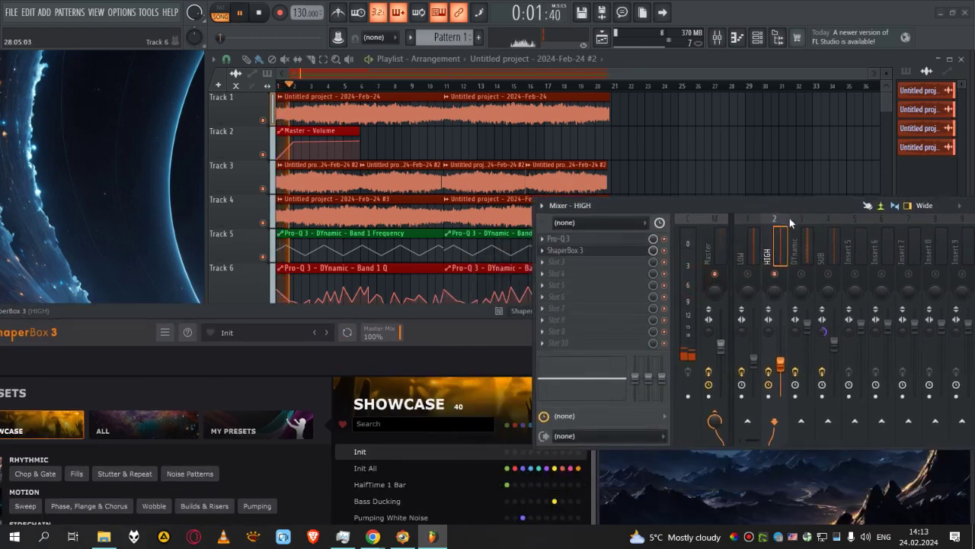
left_click_drag(789, 218, 787, 220)
left_click_drag(442, 314, 412, 130)
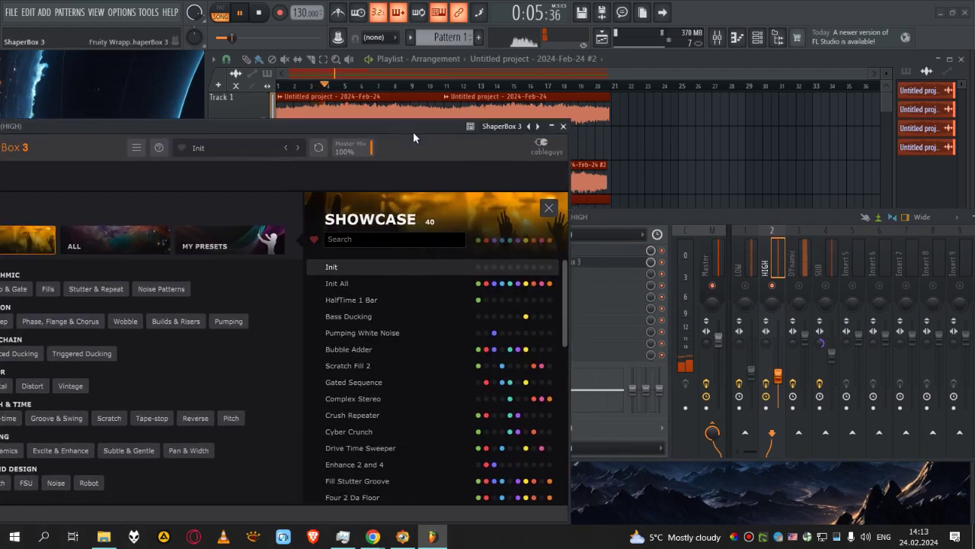
left_click(370, 496)
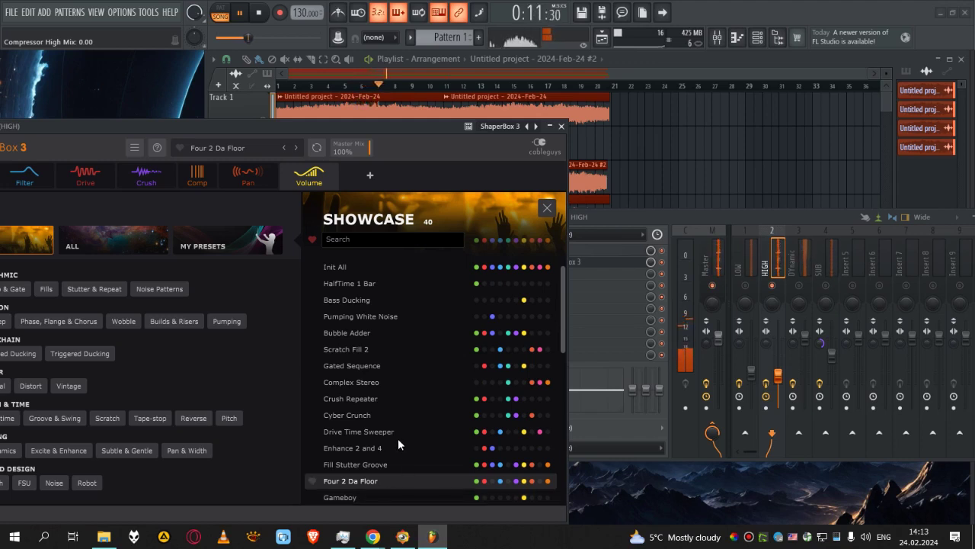
- Close the ShaperBox 3 window and slightly adjust its slot's mix level on the HIGH track, stopping playback
left_click(560, 127)
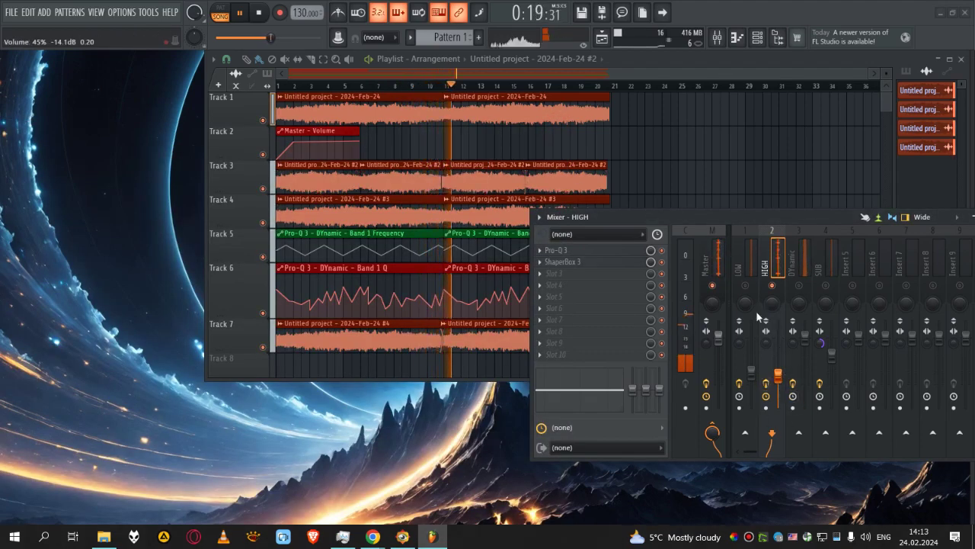
mouse_move(651, 262)
left_mouse_down()
mouse_move(651, 283)
mouse_move(650, 261)
left_mouse_up()
key("space")
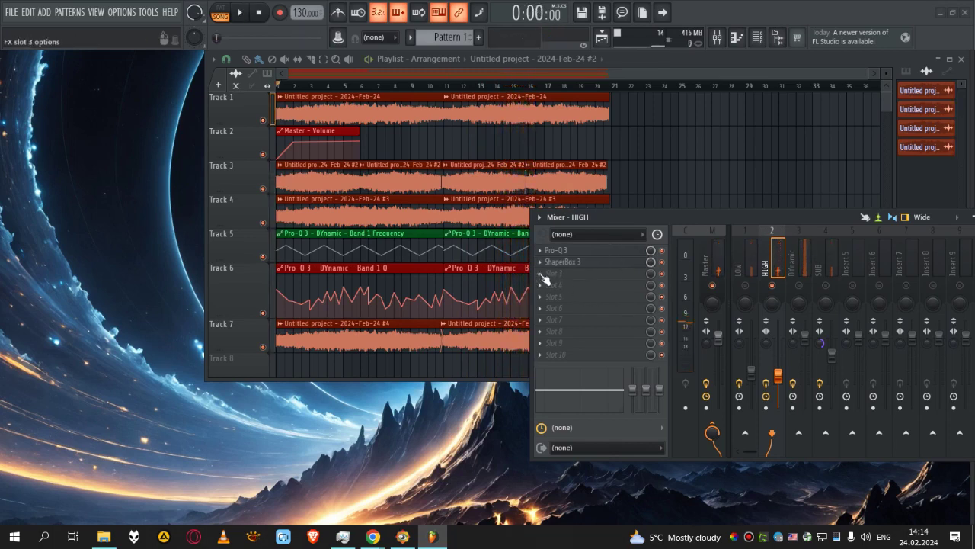
- Add ValhallaDelay to the third effect slot of the HIGH track and move its window below the playlist's first tracks
left_click(545, 278)
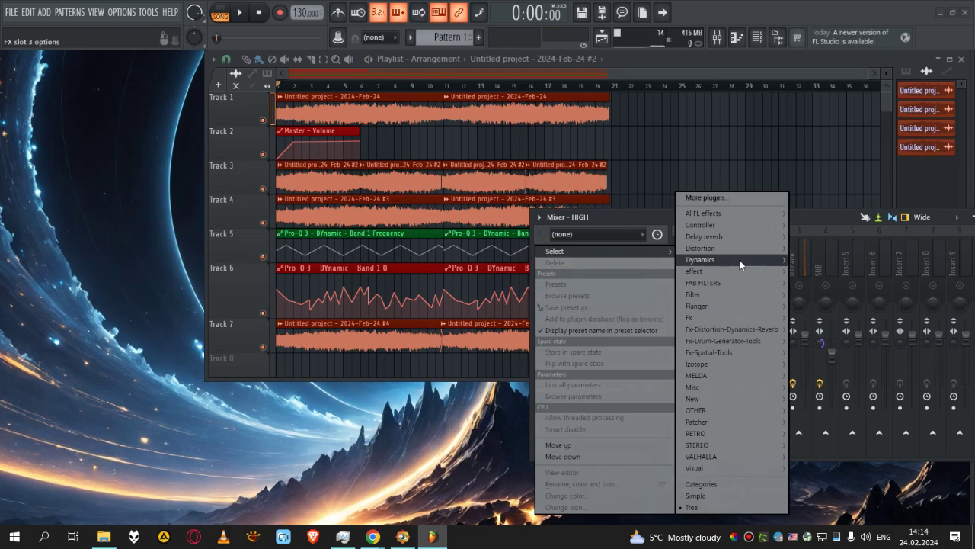
mouse_move(769, 457)
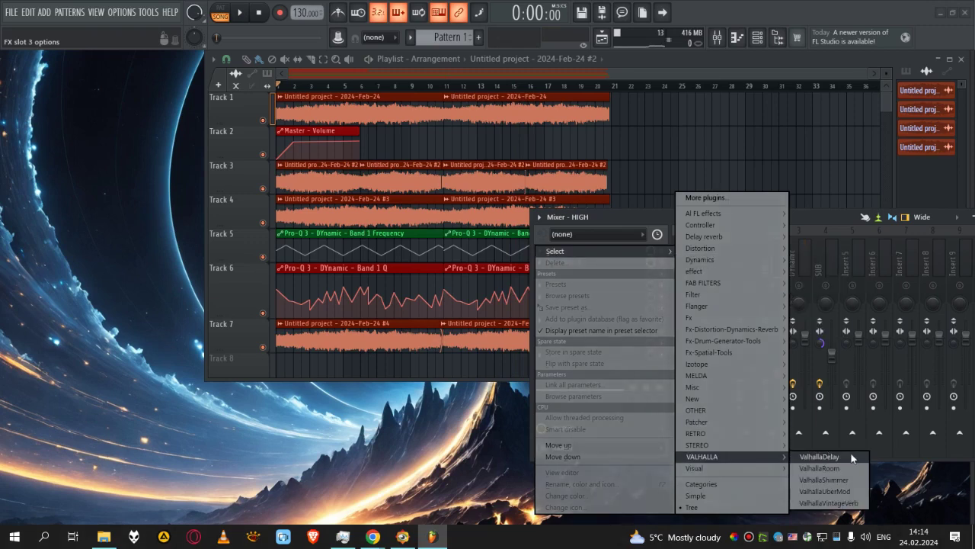
left_click(852, 454)
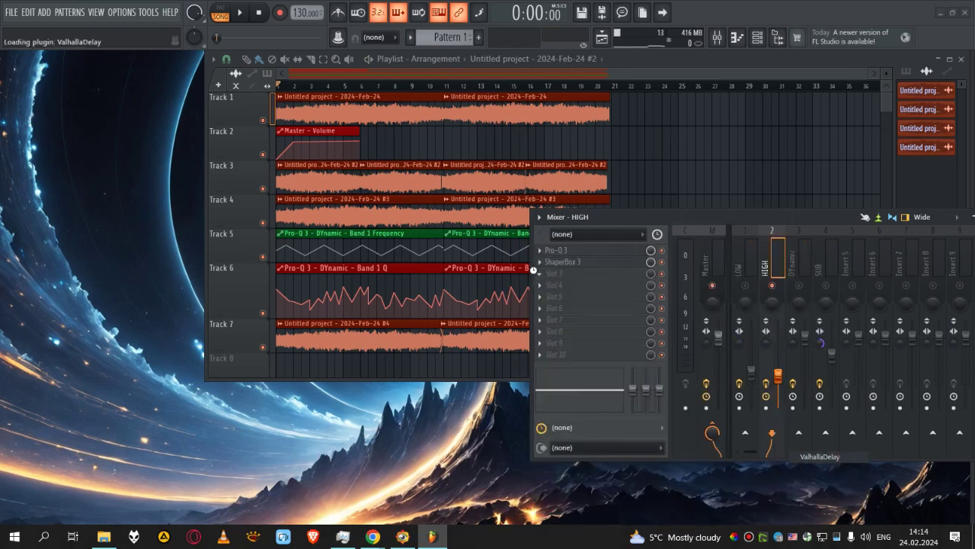
left_click_drag(430, 67, 468, 234)
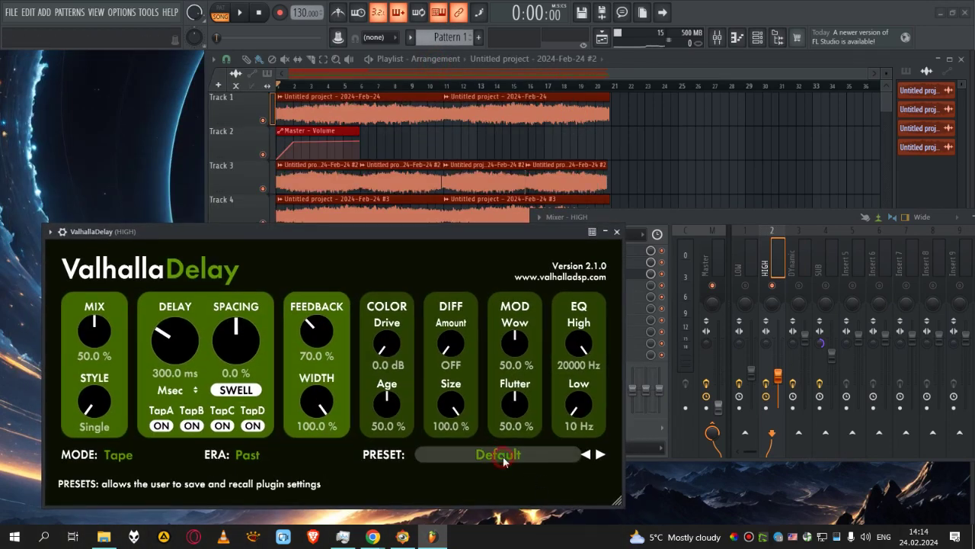
- Audition ValhallaDelay presets on the HIGH track during playback, from PITCH-Dotted8thDetuned through GHOST-Falling Snare to TAPE-Snare Doubler
left_click(505, 457)
left_click(600, 456)
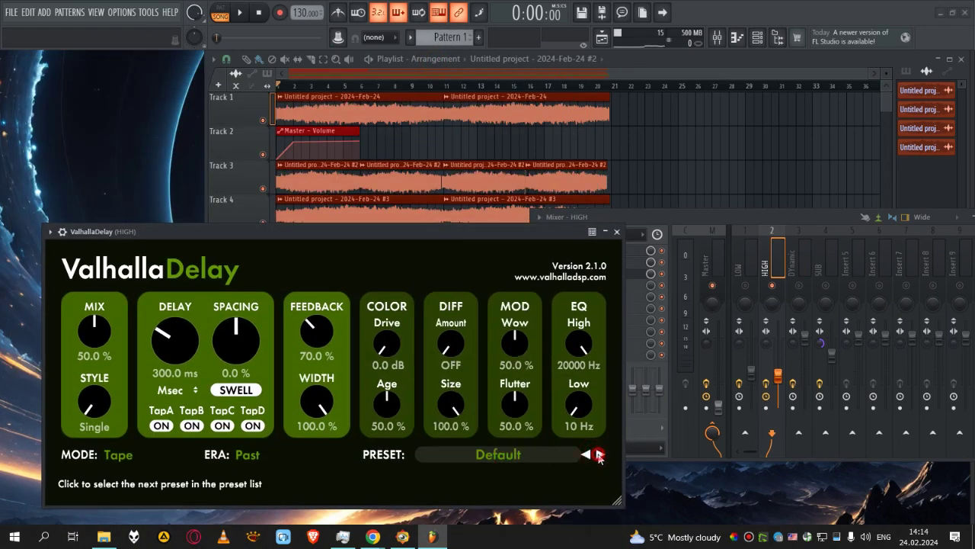
left_click(600, 455)
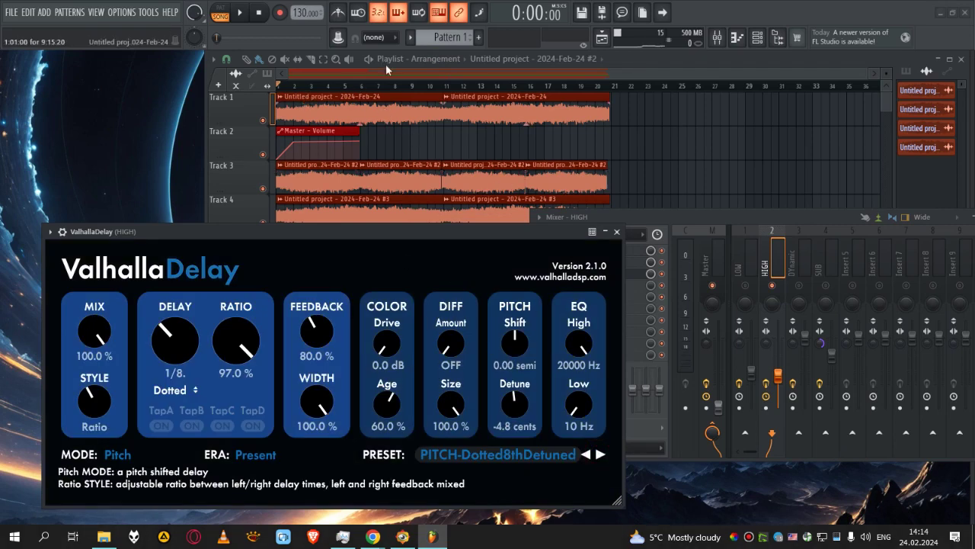
key("space")
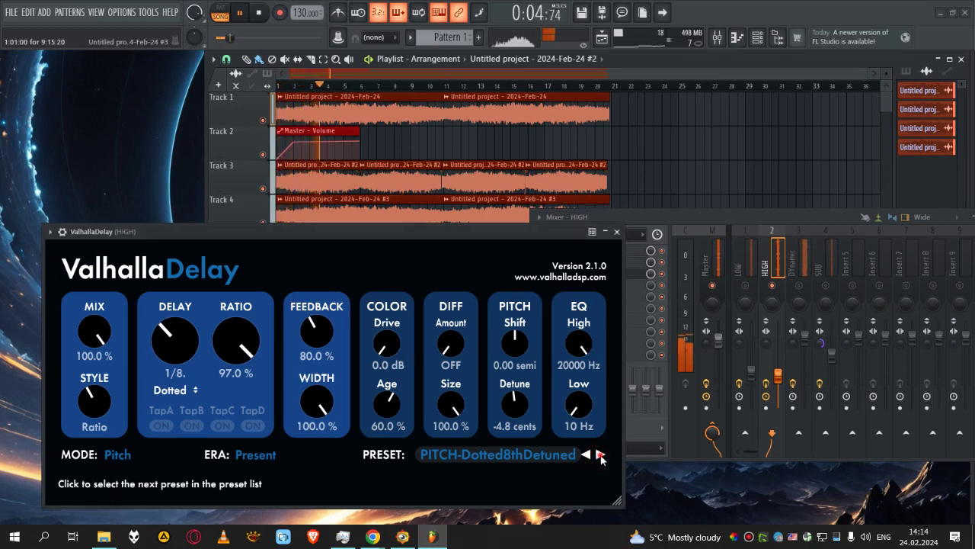
left_click(601, 455)
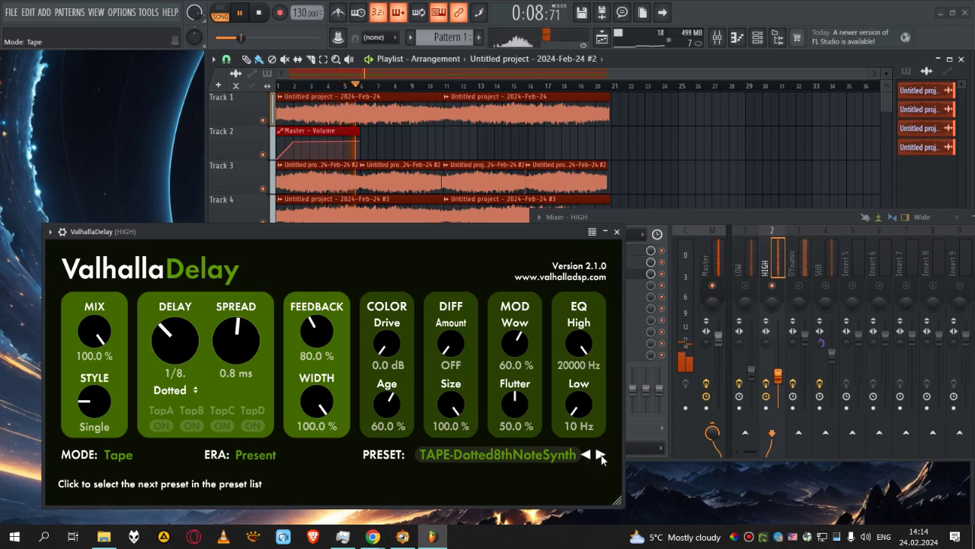
left_click_drag(415, 220, 574, 227)
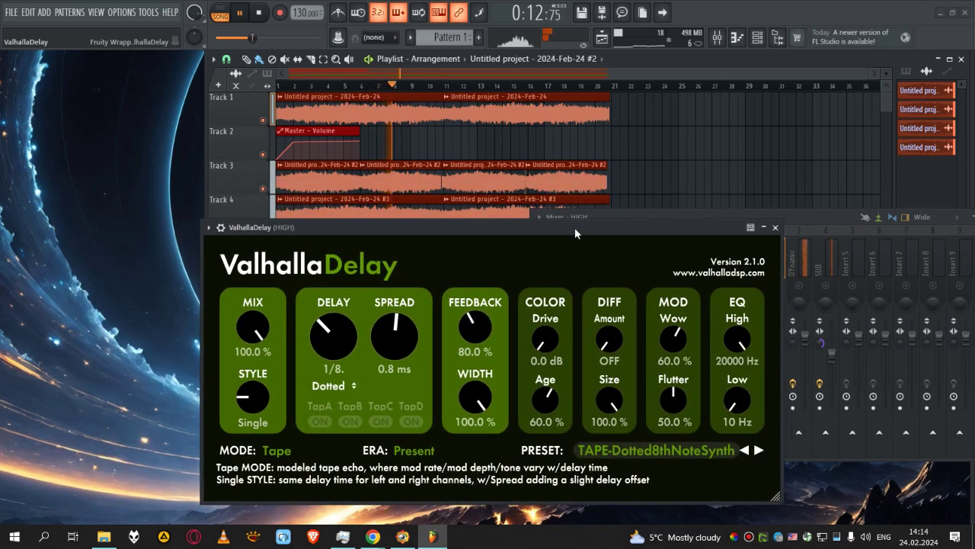
left_click(759, 453)
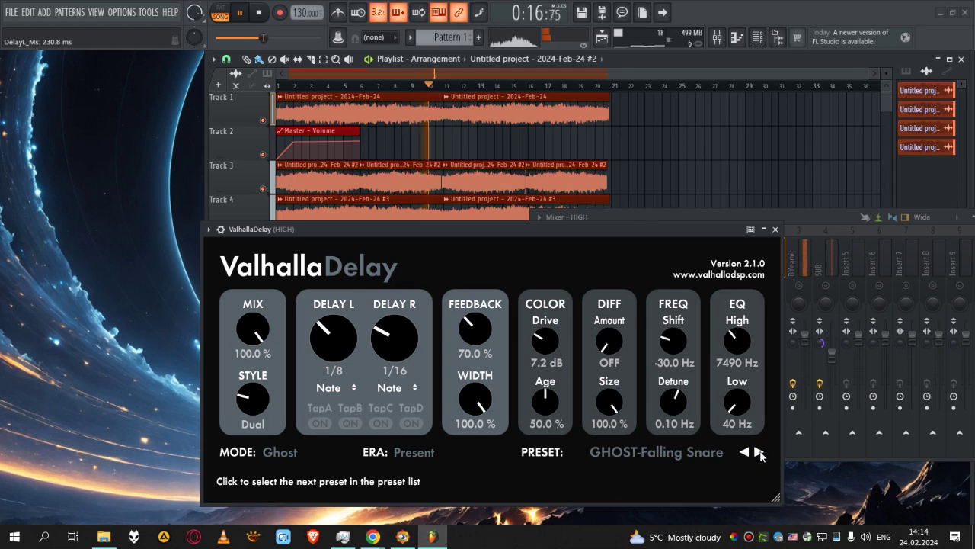
left_click(759, 452)
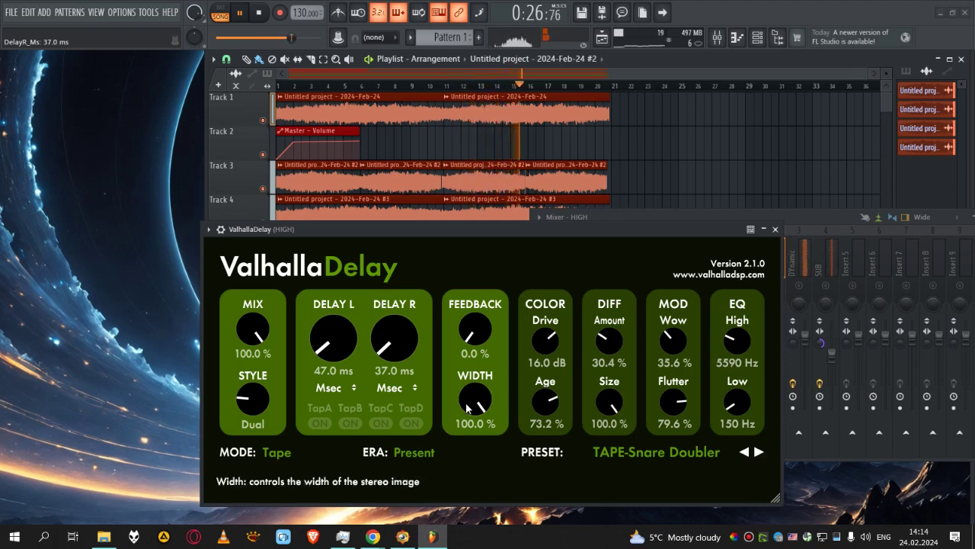
- Narrow the stereo width of ValhallaDelay's TAPE-Snare Doubler preset on the HIGH track to about -0.8%
left_click_drag(474, 414, 479, 509)
left_click_drag(464, 460, 448, 472)
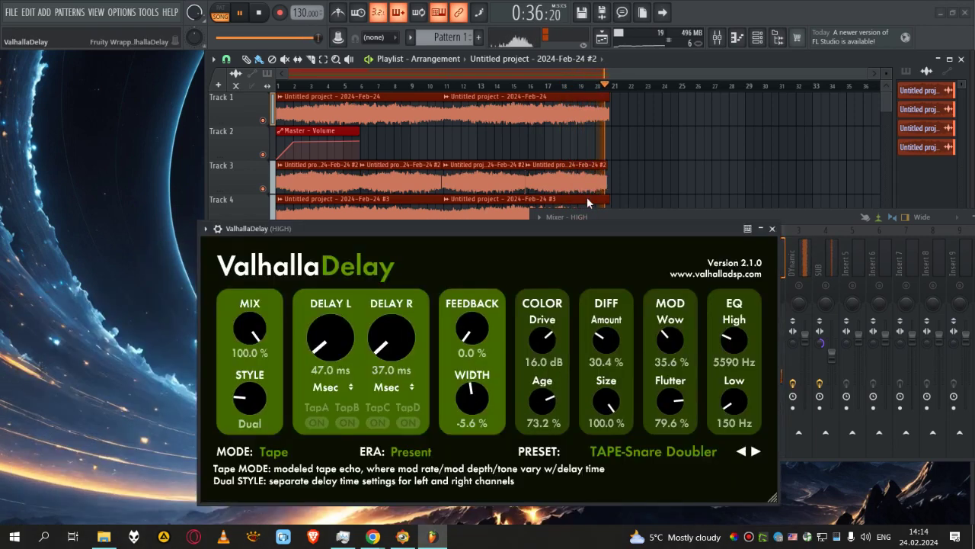
left_click_drag(564, 229, 568, 197)
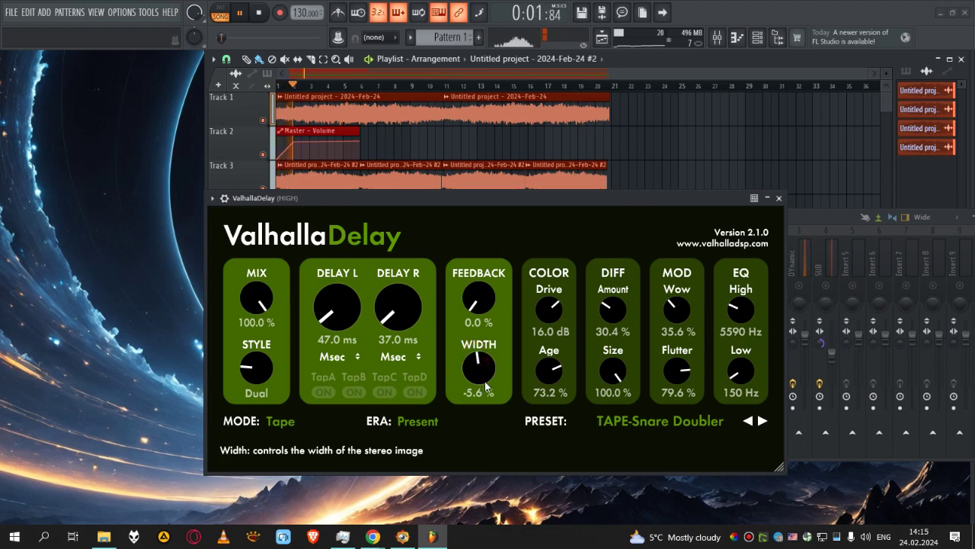
left_click_drag(487, 386, 462, 371)
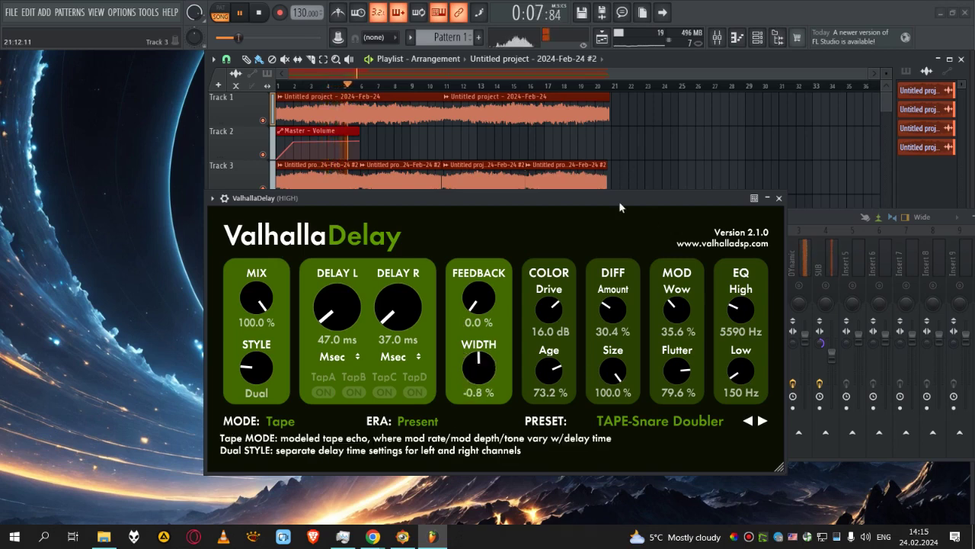
- Unsolo the HIGH track and fine-tune the ValhallaDelay width to 0.8% while all tracks play
left_click_drag(577, 198, 453, 380)
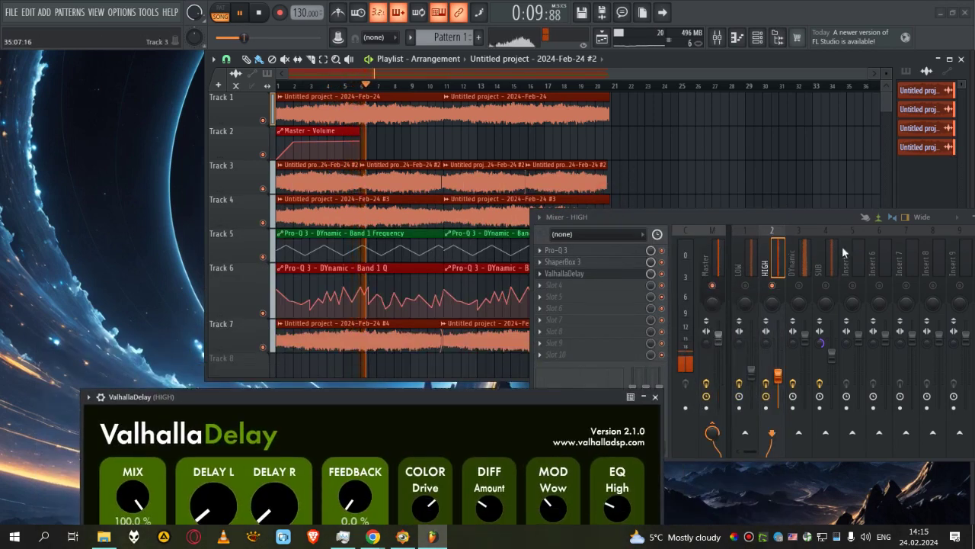
right_click(772, 285)
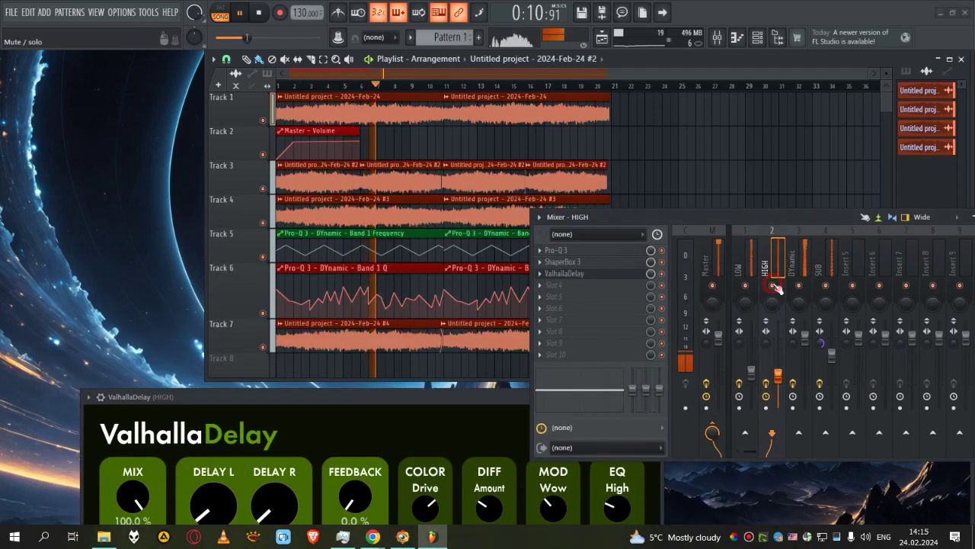
left_click(430, 397)
mouse_move(435, 382)
left_mouse_down()
mouse_move(435, 332)
mouse_move(423, 419)
mouse_move(429, 378)
mouse_move(431, 385)
left_mouse_up()
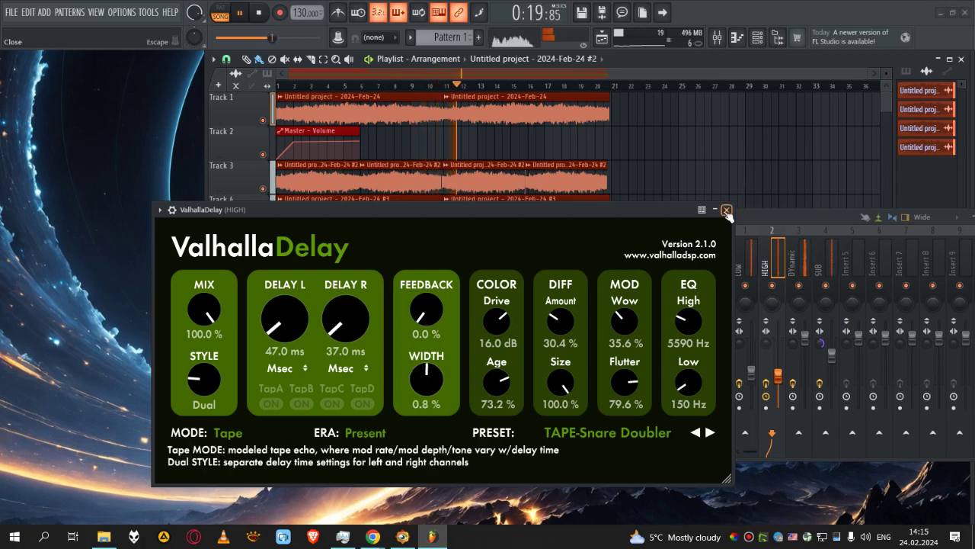
- Close the ValhallaDelay window, raise the HIGH track's mixer volume slightly, and reopen the delay
left_click(726, 210)
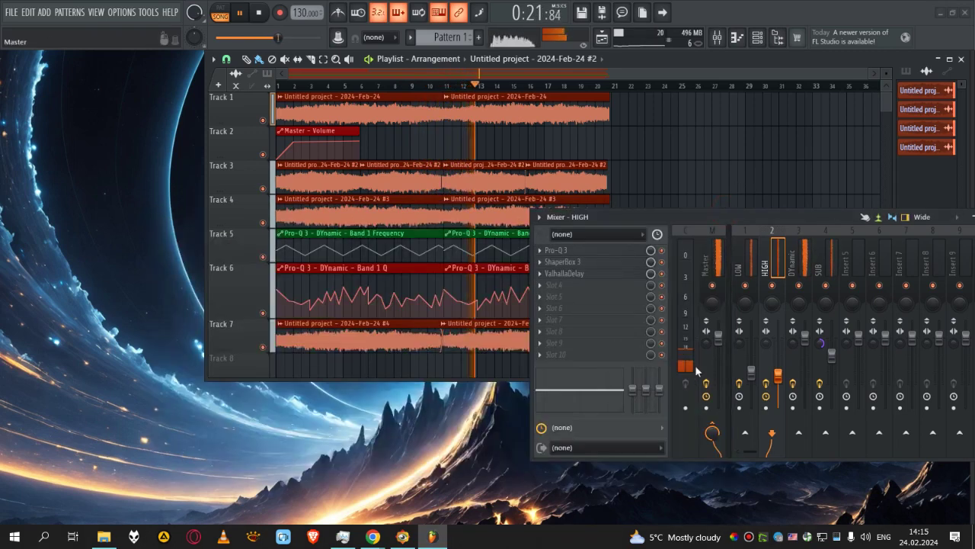
left_click_drag(778, 375, 782, 370)
left_click(564, 273)
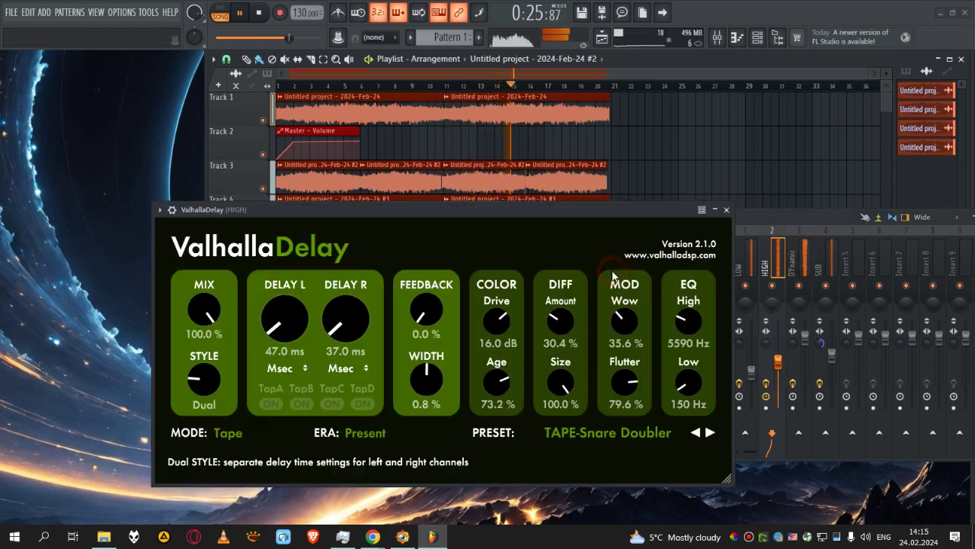
- Audition ValhallaDelay presets The Other Side and Reversed Grains, restarting playback with the HIGH track soloed
left_click(698, 433)
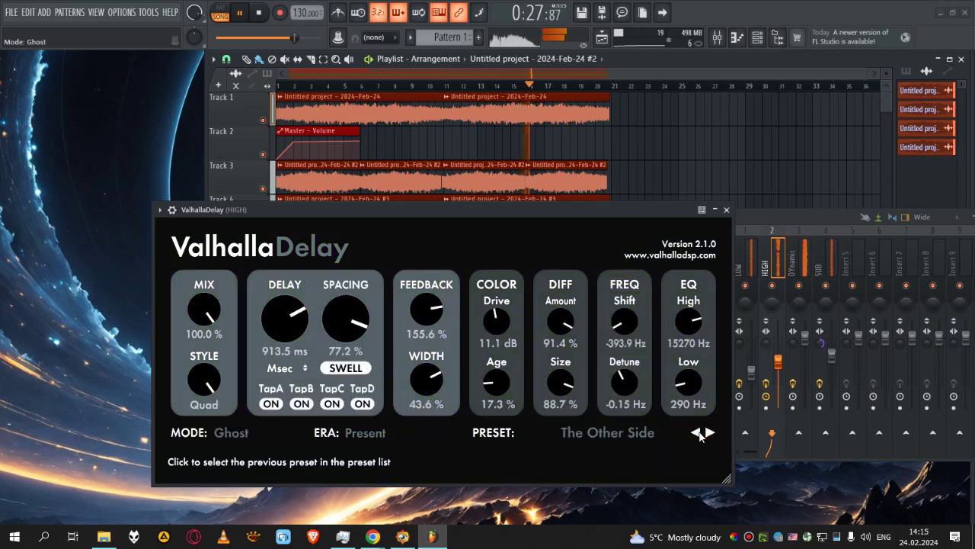
left_click(695, 432)
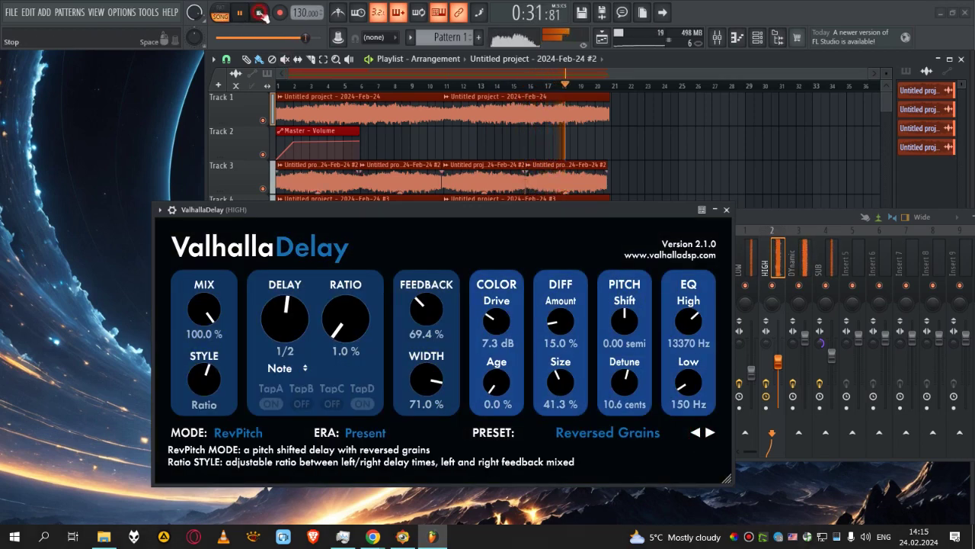
key("space")
left_click(779, 291)
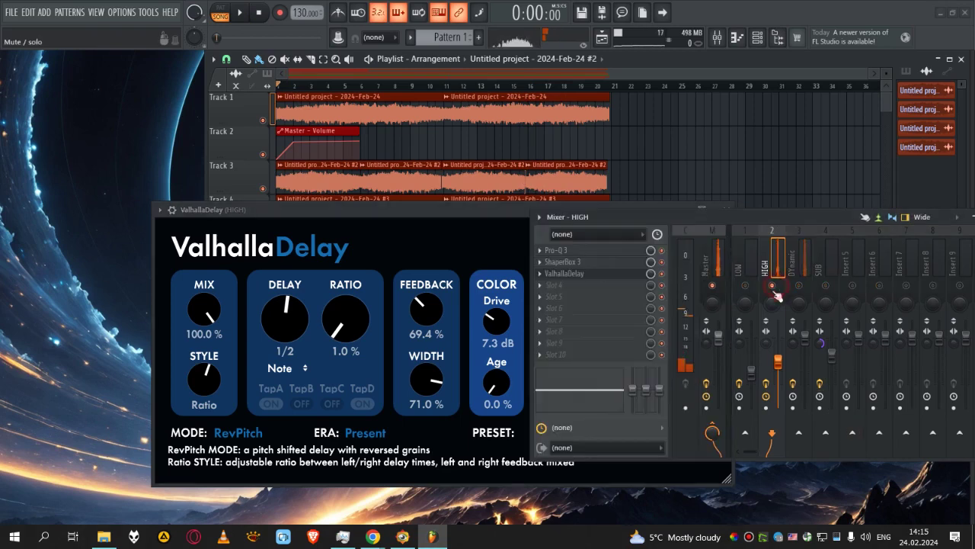
left_click(409, 213)
key("space")
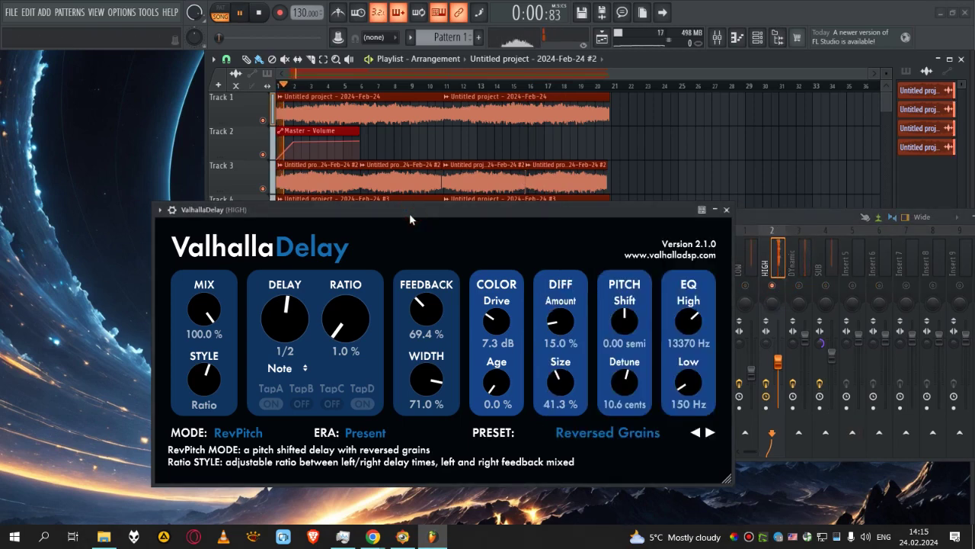
- Audition earlier ValhallaDelay presets from Old Train through Mars Attacks to Digital Blossom, and set the last one's width to 57%
left_click(698, 435)
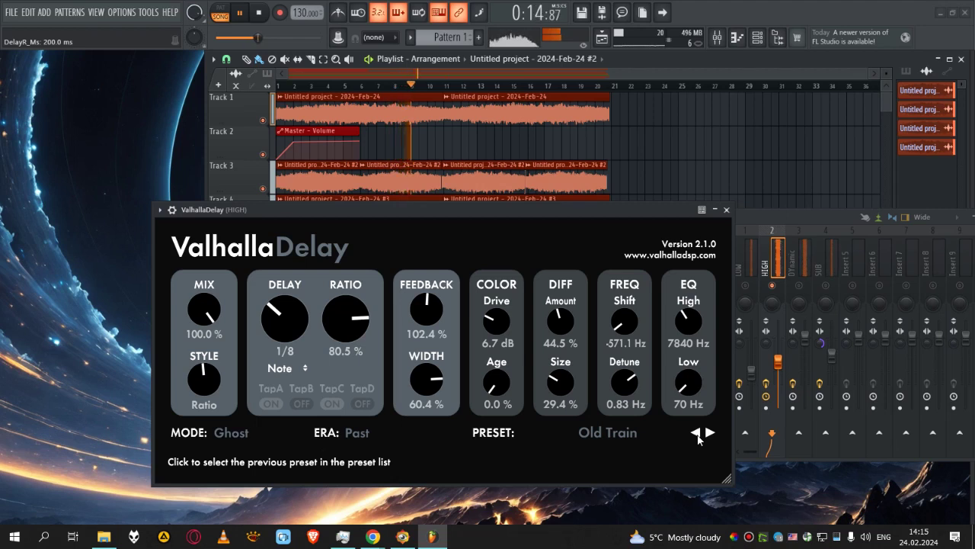
left_click(696, 432)
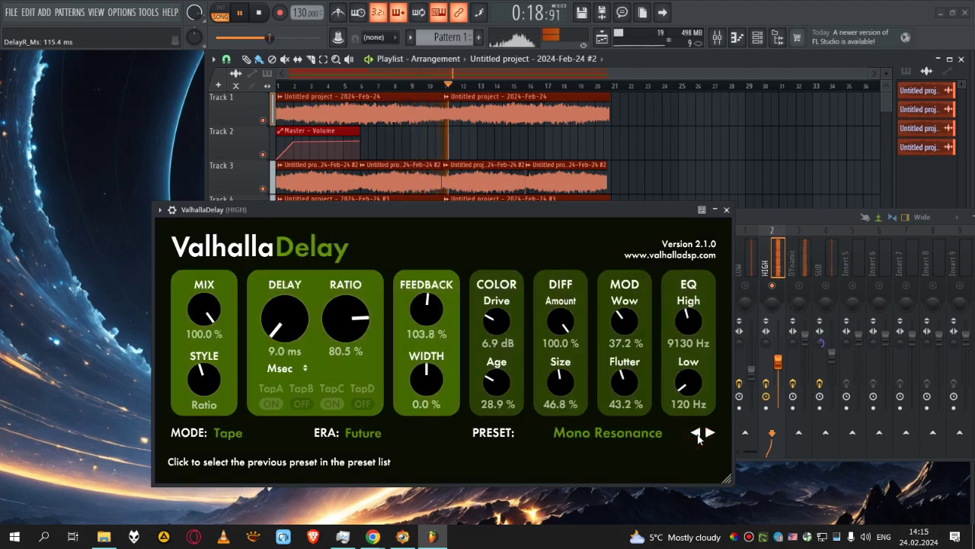
left_click(696, 432)
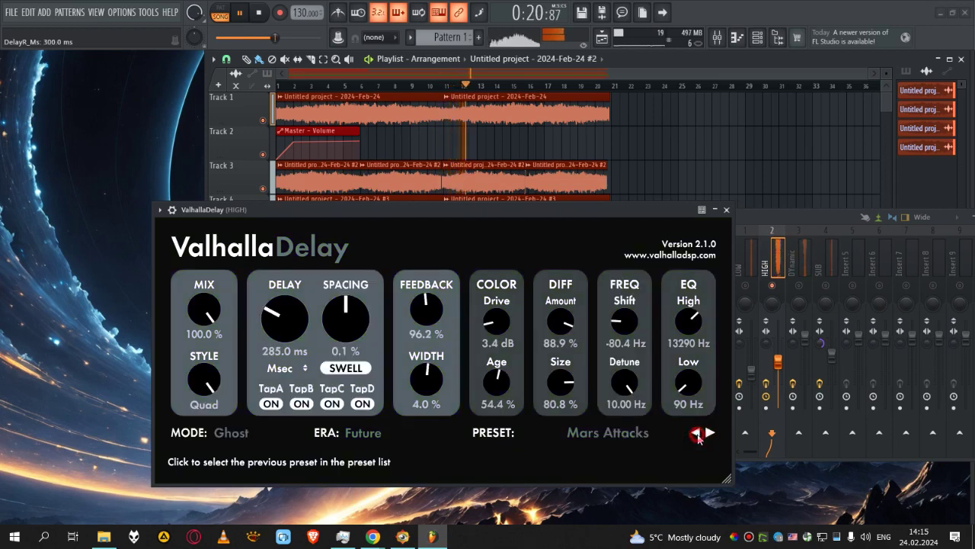
left_click(696, 433)
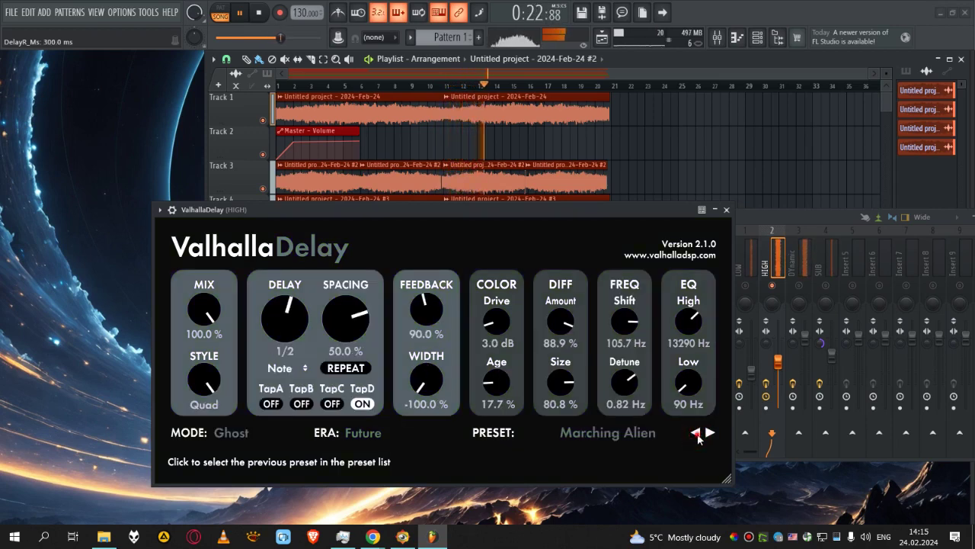
left_click(696, 433)
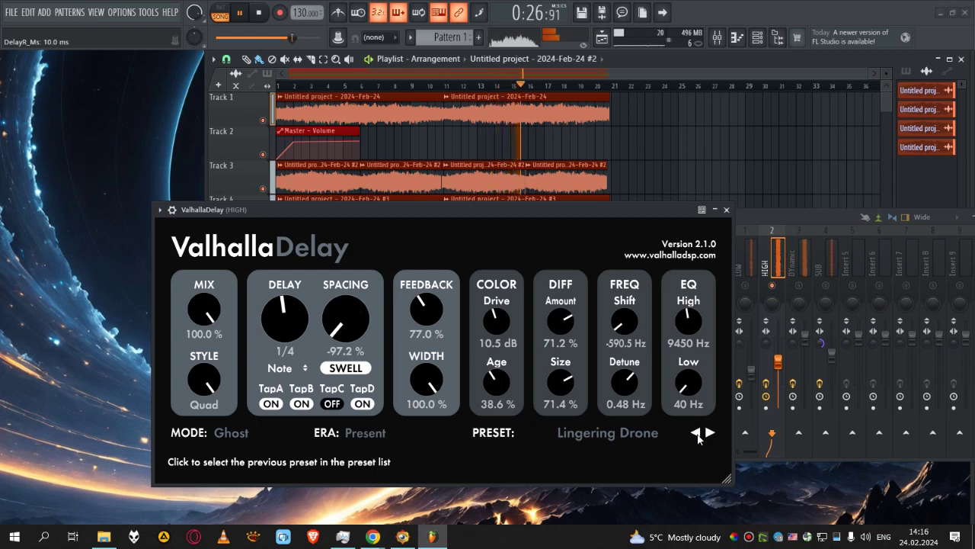
left_click(695, 433)
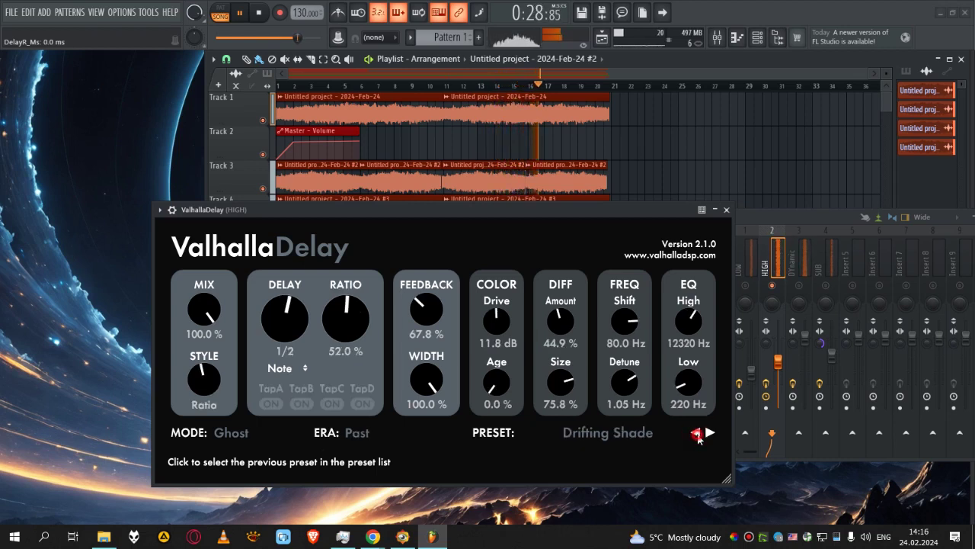
left_click(695, 433)
left_click_drag(419, 379, 437, 366)
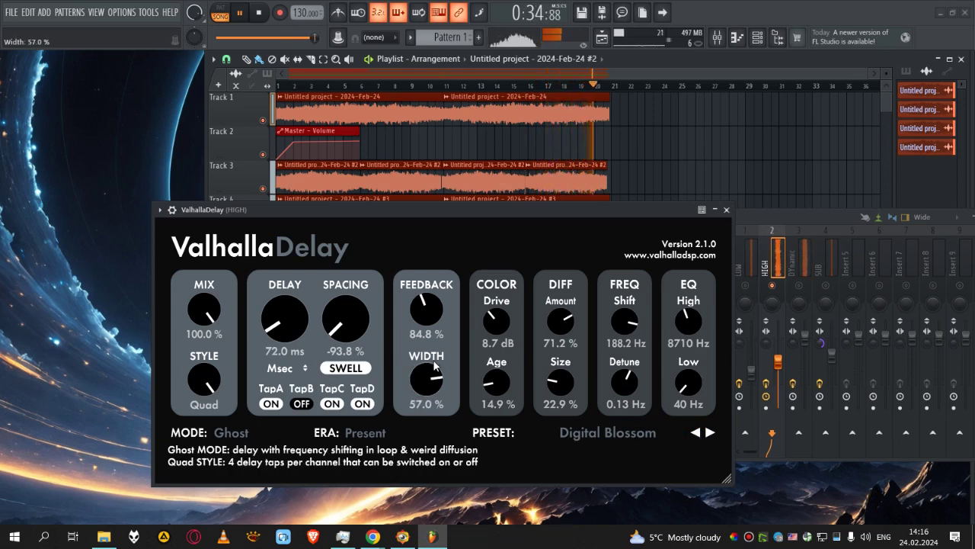
- Unsolo HIGH, try ValhallaDelay's slot mix level against all tracks, and stop playback
left_click_drag(575, 215, 501, 349)
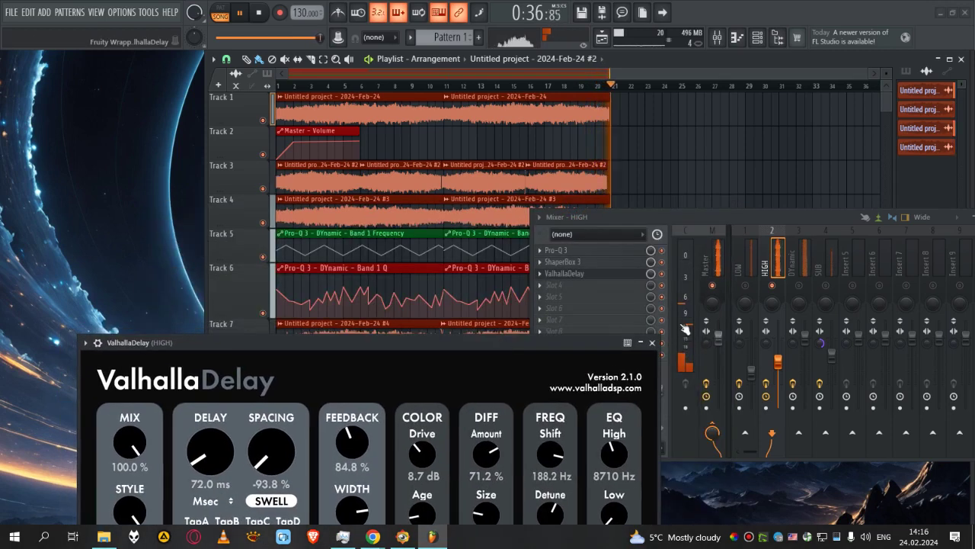
left_click(778, 292)
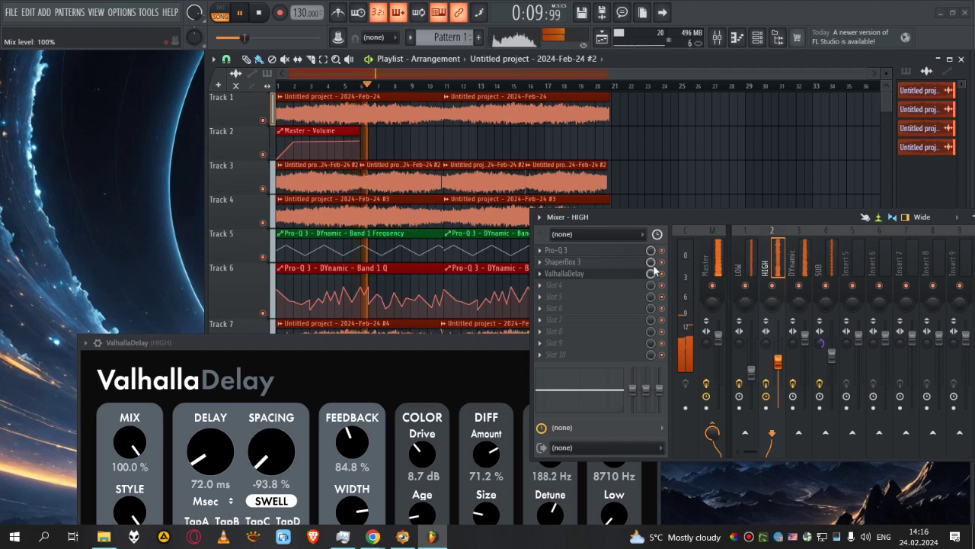
mouse_move(648, 272)
left_mouse_down()
mouse_move(648, 321)
mouse_move(648, 284)
left_mouse_up()
key("space")
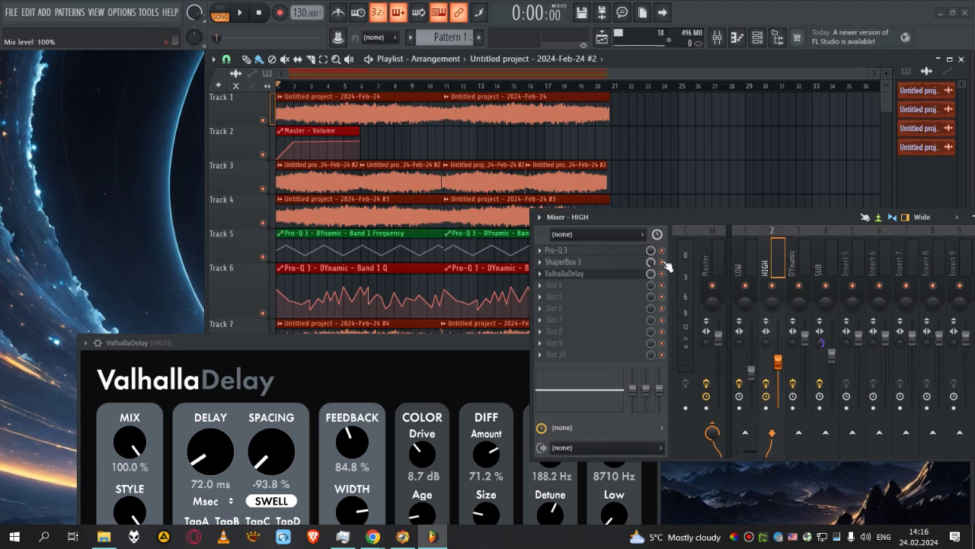
- Play the full song and set the ShaperBox 3 slot's mix level on the HIGH track to 19%, stopping playback
key("space")
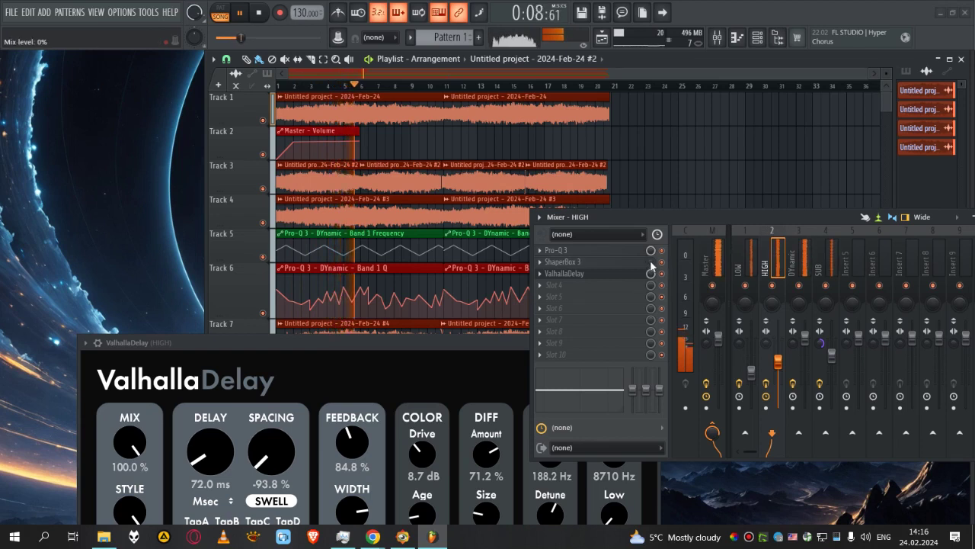
mouse_move(653, 266)
left_mouse_down()
mouse_move(647, 221)
mouse_move(647, 259)
left_mouse_up()
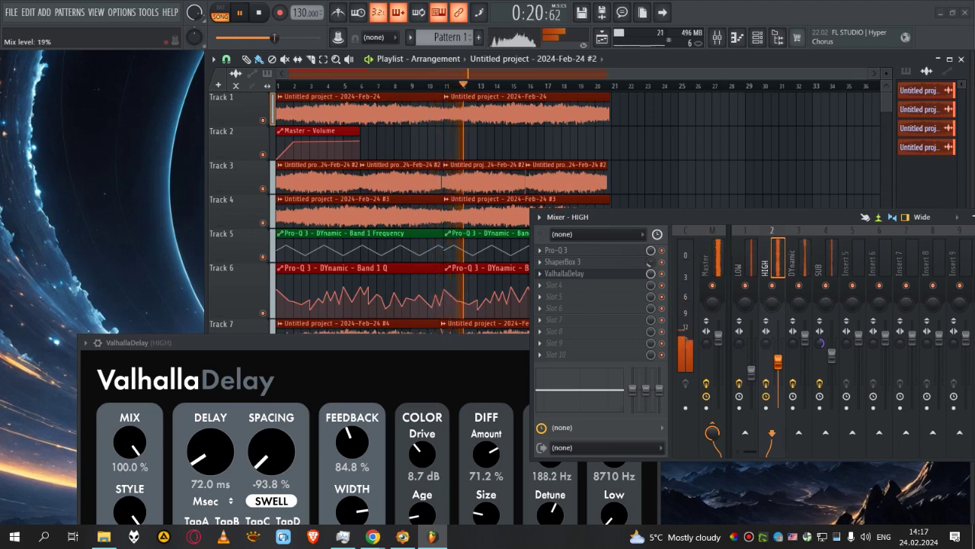
key("space")
- Play the song with HIGH soloed and step ValhallaDelay forward through Drifting Shade and Lingering Drone to the Mars Attacks preset
left_click_drag(492, 338, 494, 150)
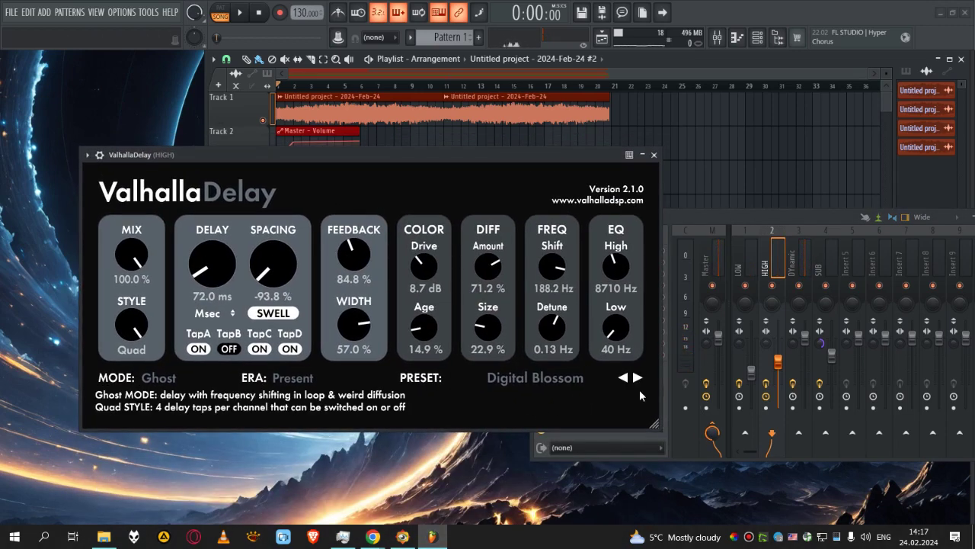
key("space")
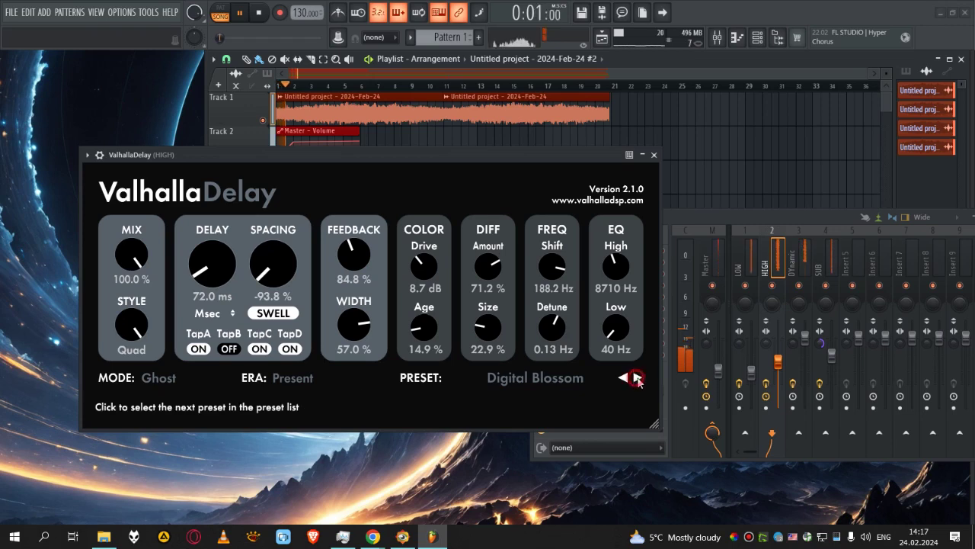
left_click(636, 376)
left_click(782, 294)
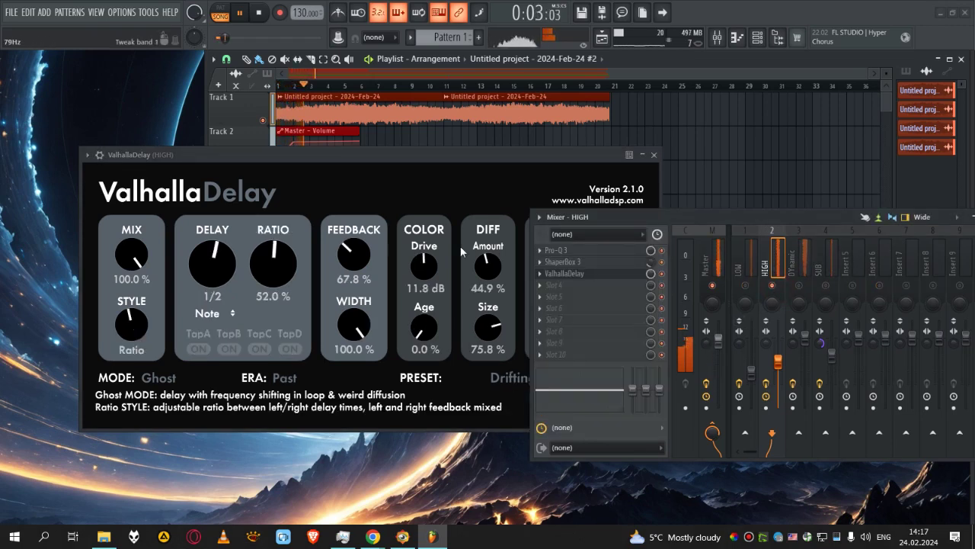
left_click(506, 153)
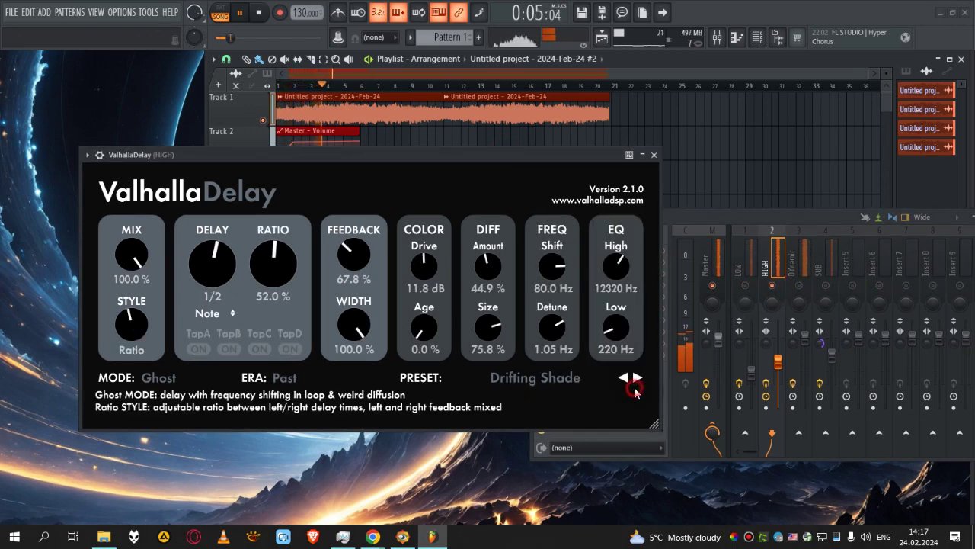
left_click(637, 377)
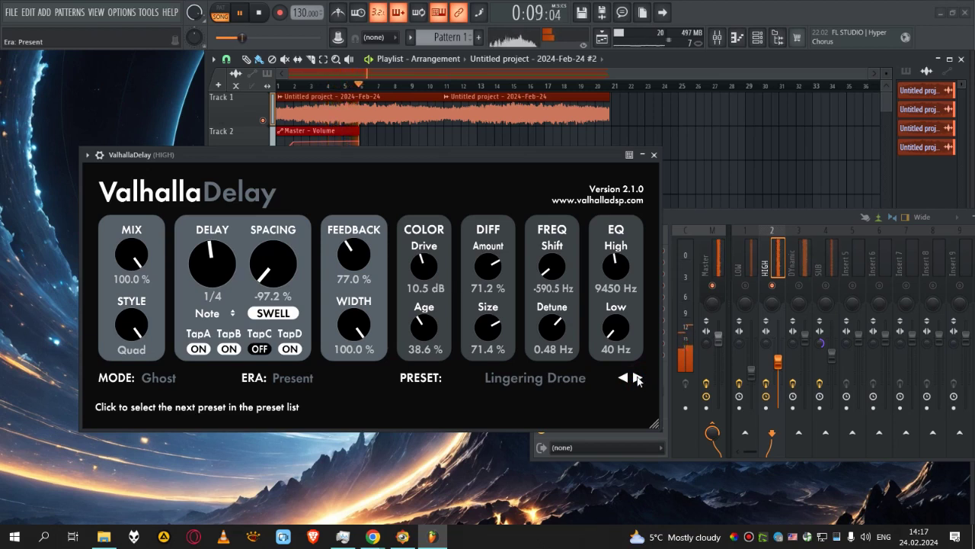
left_click(637, 377)
left_click(637, 377)
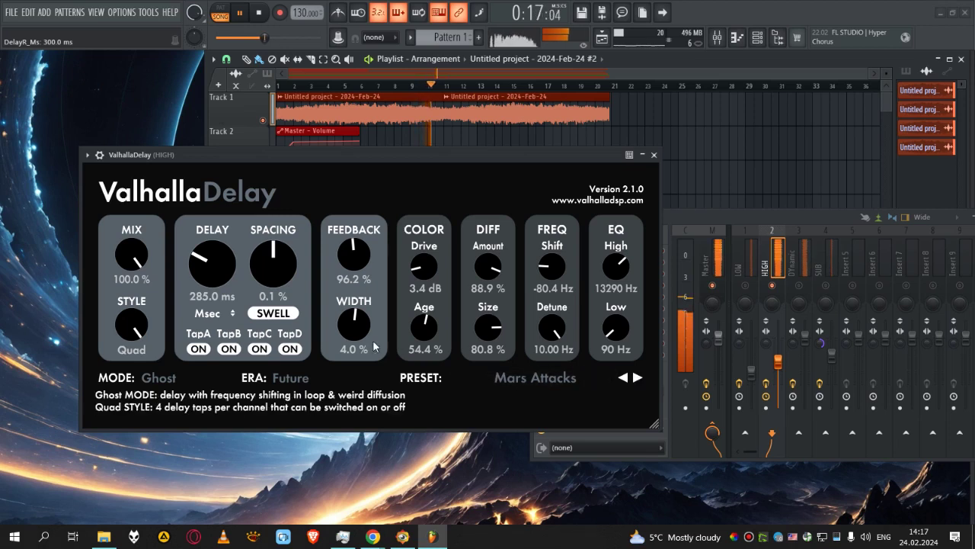
- Set the Mars Attacks preset's width to 44.8%, drive to 3.3 dB and feedback to 32.2%, closing ValhallaDelay
mouse_move(354, 324)
left_mouse_down()
mouse_move(367, 281)
mouse_move(345, 347)
mouse_move(344, 318)
left_mouse_up()
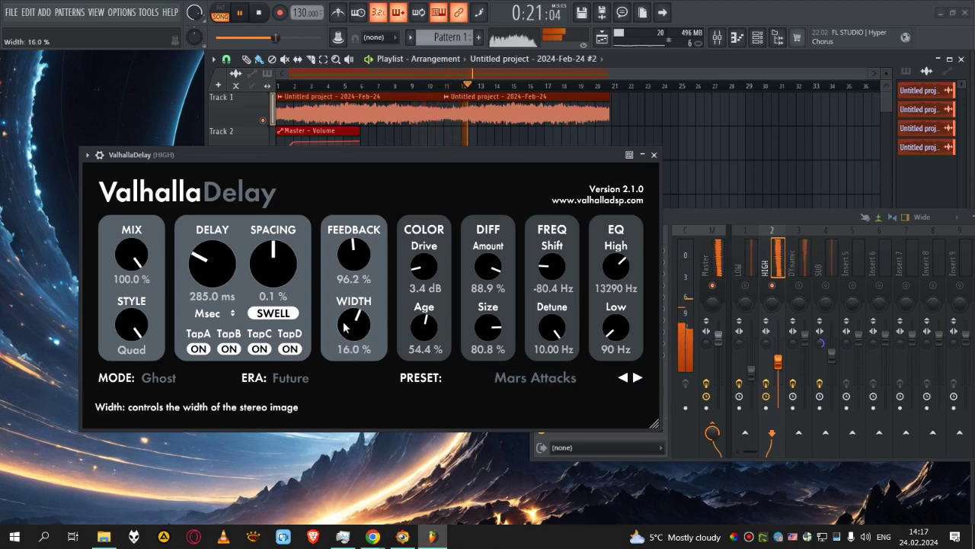
mouse_move(424, 267)
left_mouse_down()
mouse_move(426, 247)
mouse_move(424, 284)
left_mouse_up()
left_click_drag(360, 251, 359, 308)
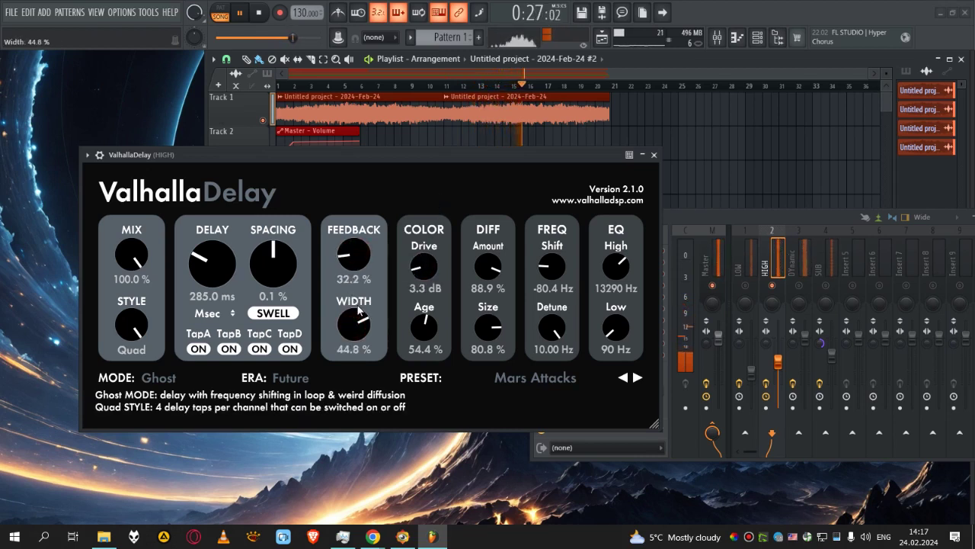
left_click(654, 156)
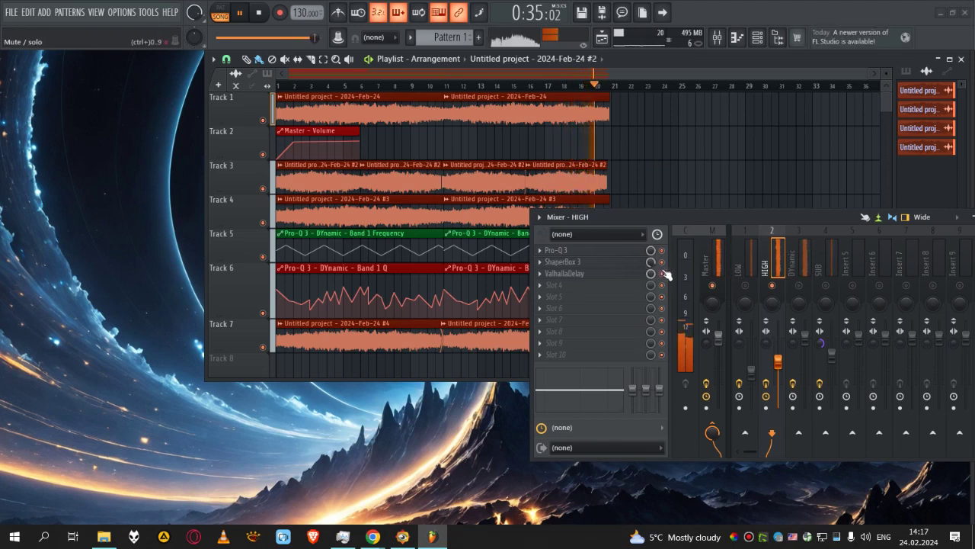
- Set the ValhallaDelay slot's mix level on the HIGH track to 77% while all tracks play
left_click_drag(651, 273, 650, 301)
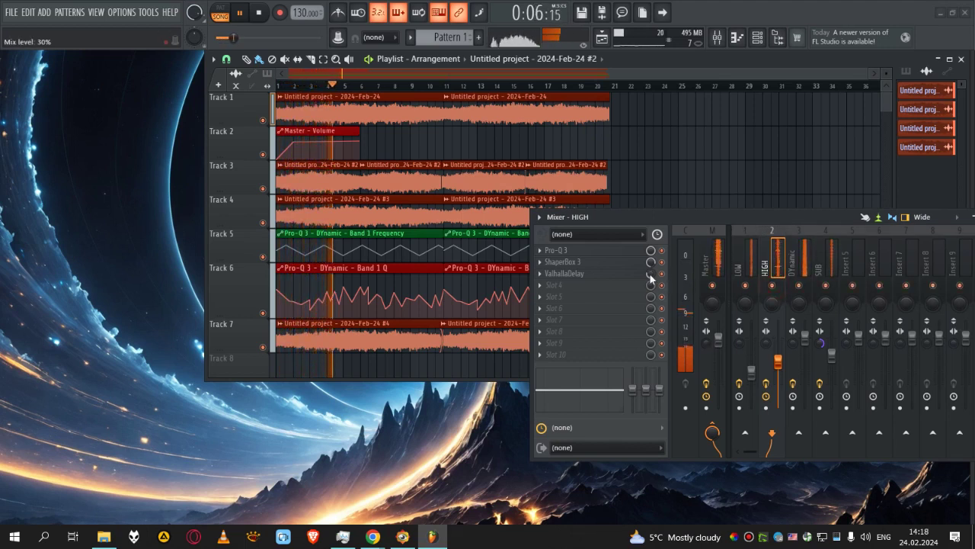
scroll(238, 38, "up", 2)
scroll(244, 38, "up", 3)
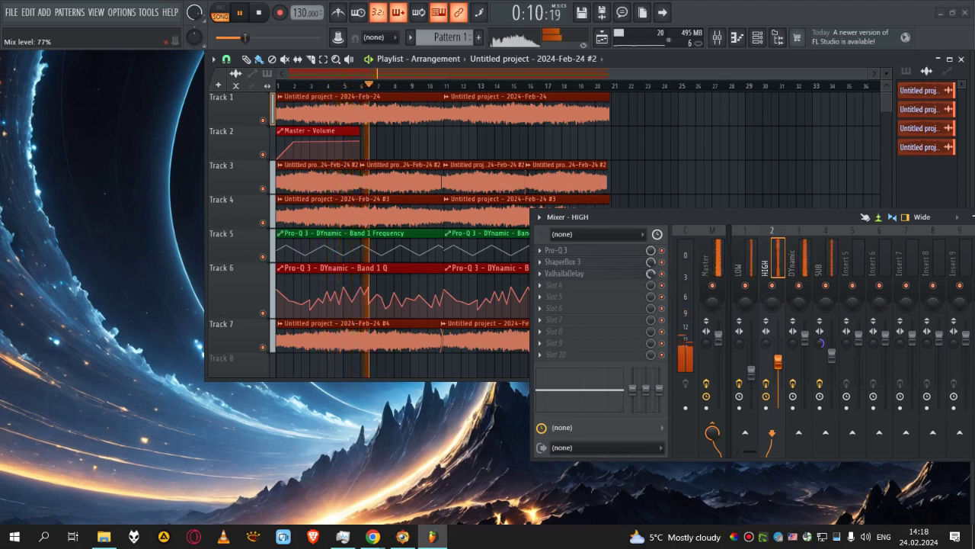
- Stop playback and add ShaperBox 3 to the first effect slot of the Master mixer track
key("space")
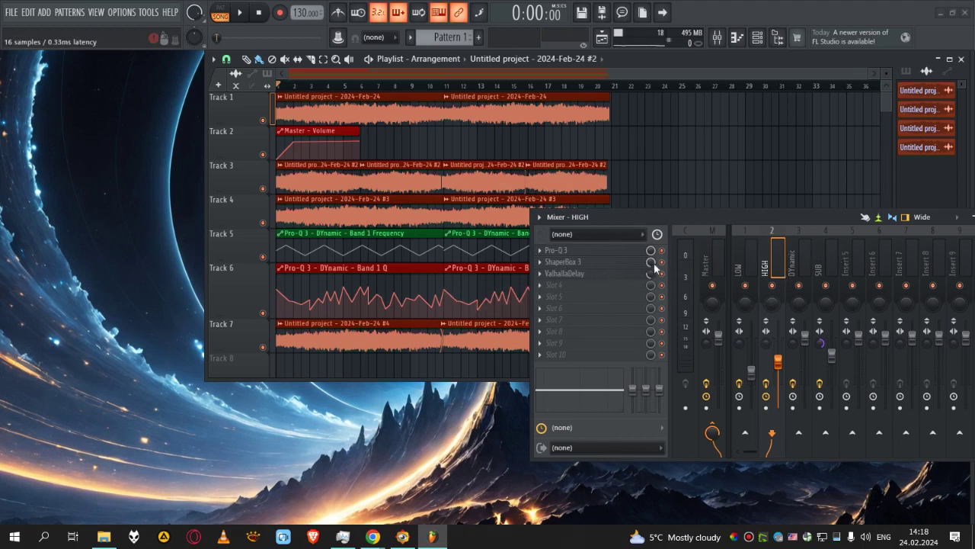
left_click(708, 258)
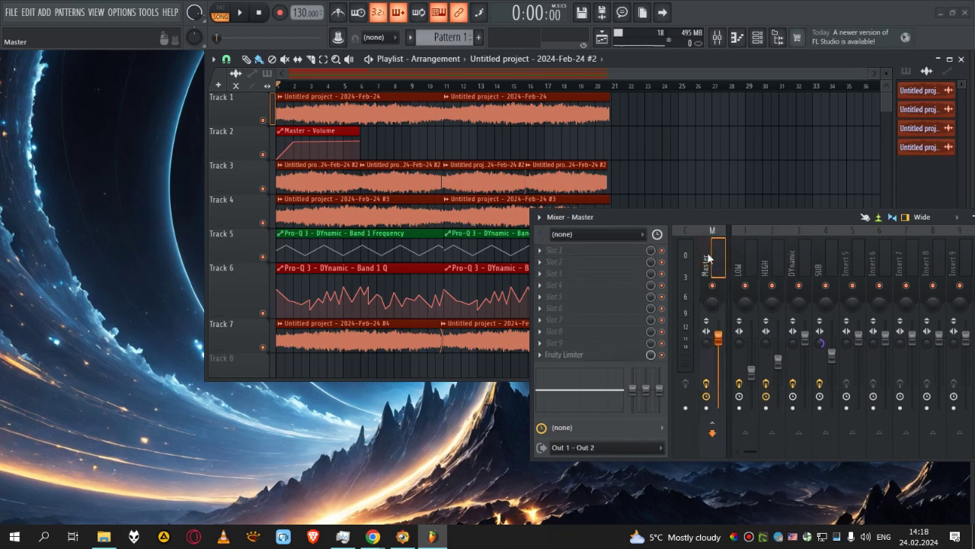
left_click(542, 254)
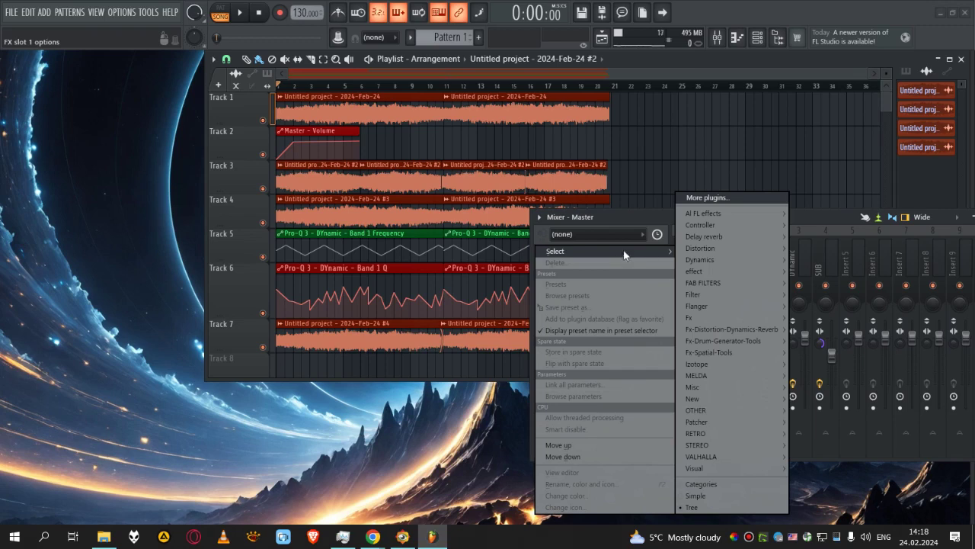
mouse_move(754, 251)
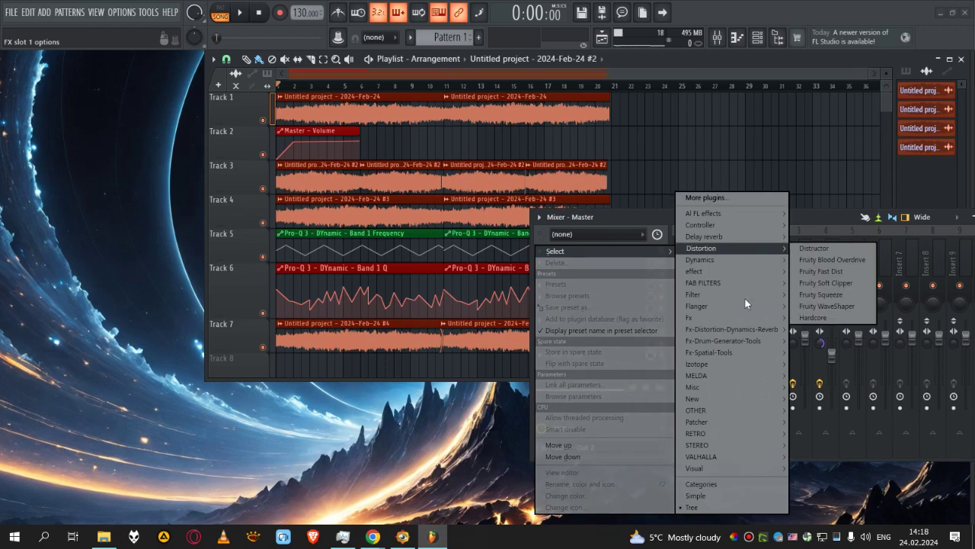
mouse_move(740, 320)
left_click(826, 338)
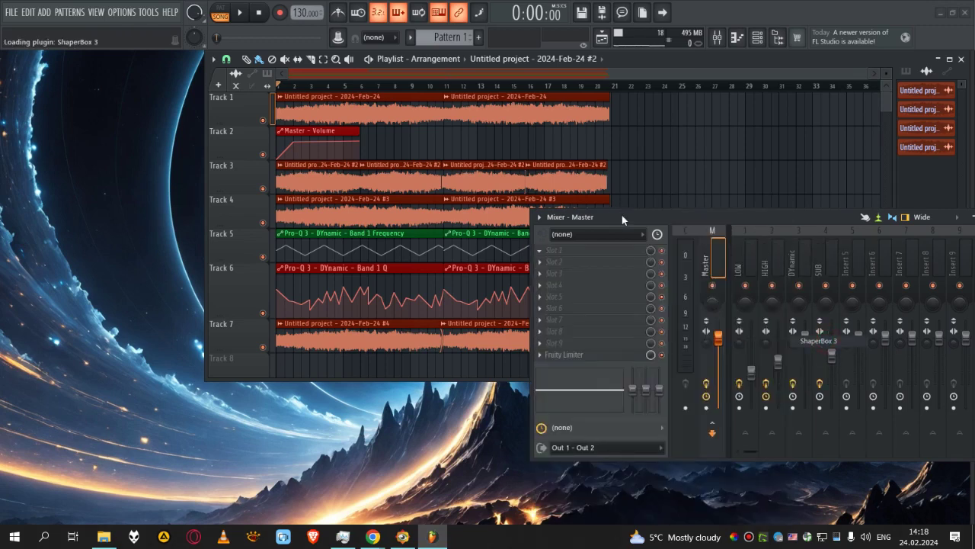
left_click_drag(512, 92, 378, 137)
- Bypass ShaperBox 3 on the HIGH track, load the Four 2 Da Floor preset in the Master's ShaperBox 3, and close the plugin
left_click(763, 253)
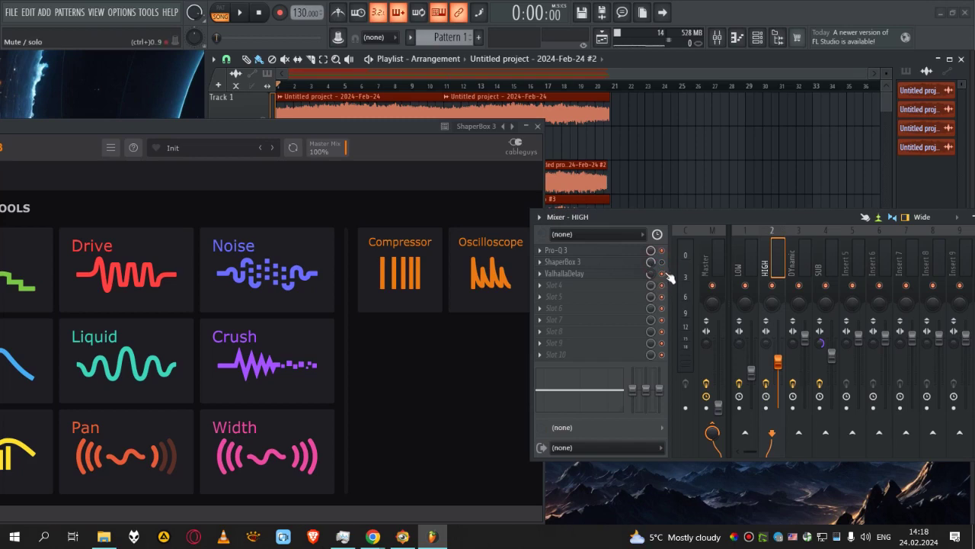
left_click_drag(410, 134, 653, 101)
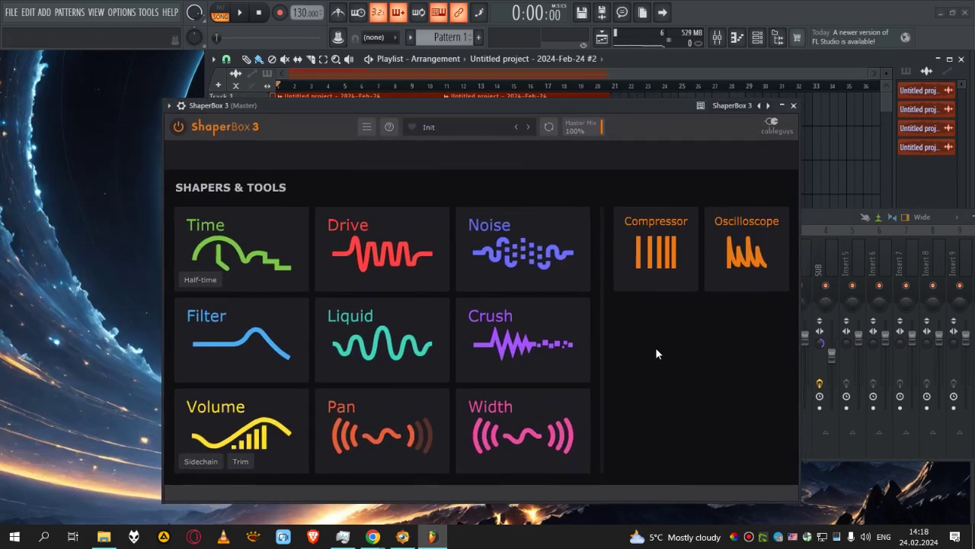
left_click(440, 134)
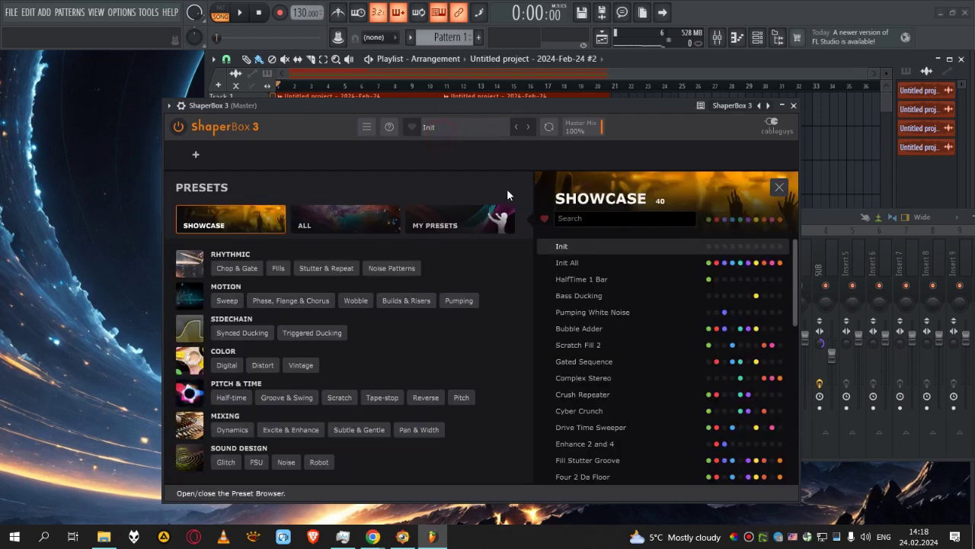
left_click(579, 472)
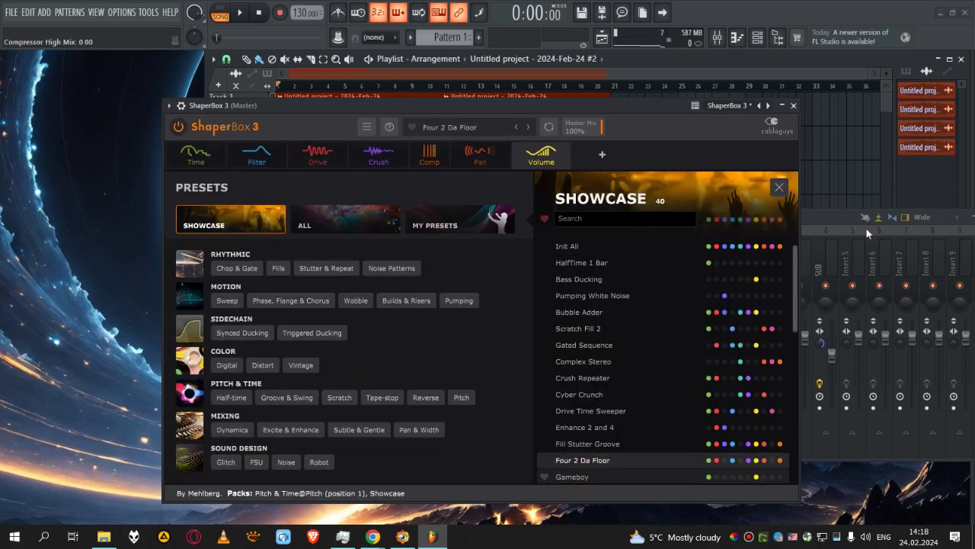
left_click(794, 106)
left_click_drag(668, 215, 679, 231)
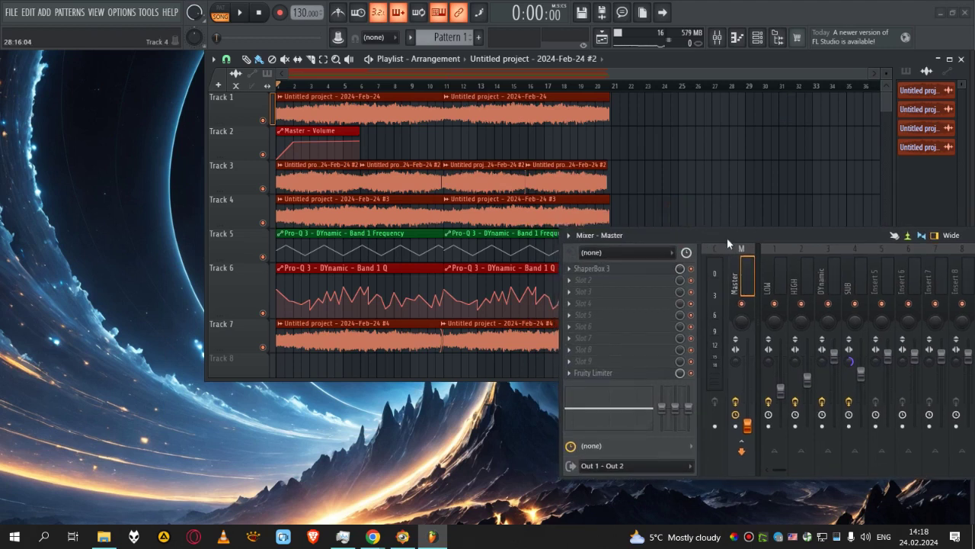
- Audition the song from the start and add ValhallaDelay to the Master track's second effect slot
key("space")
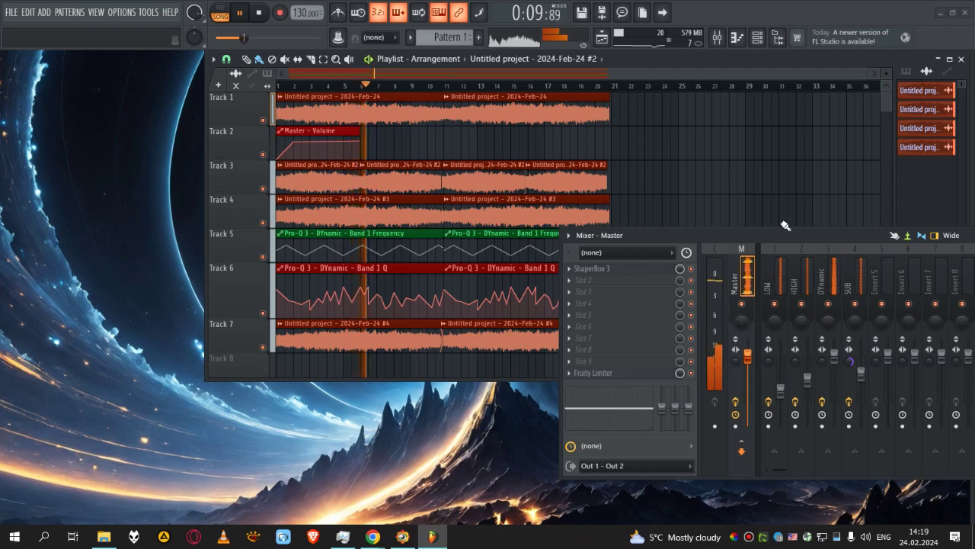
key("space")
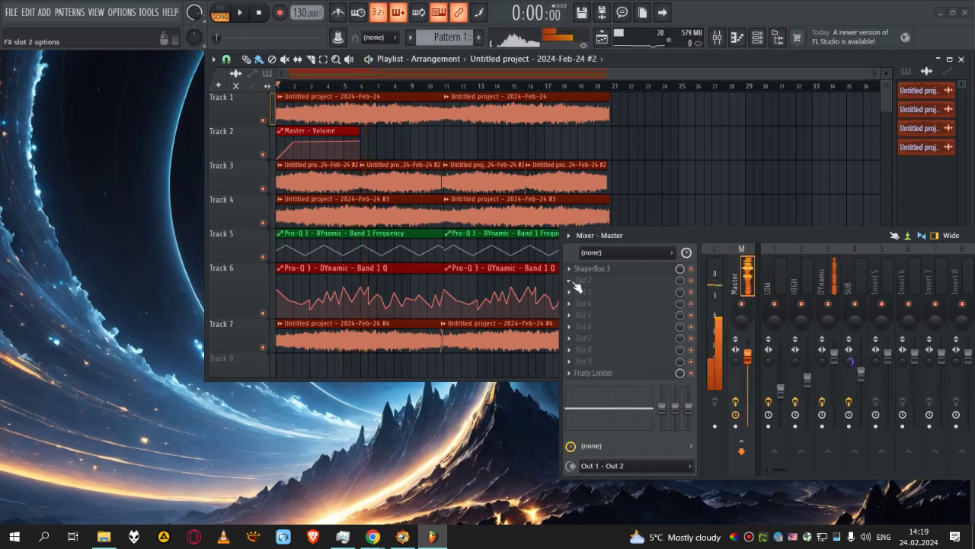
left_click(577, 285)
mouse_move(785, 449)
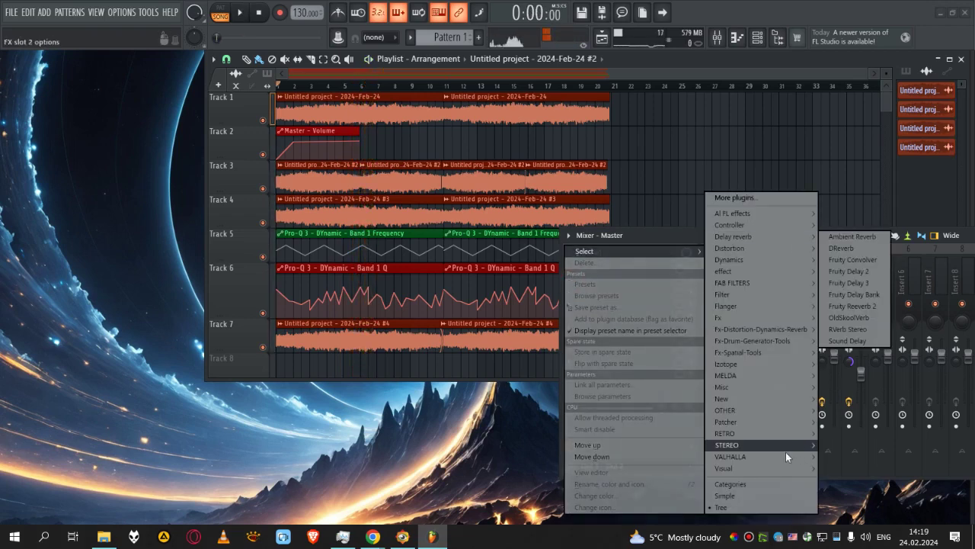
left_click(874, 457)
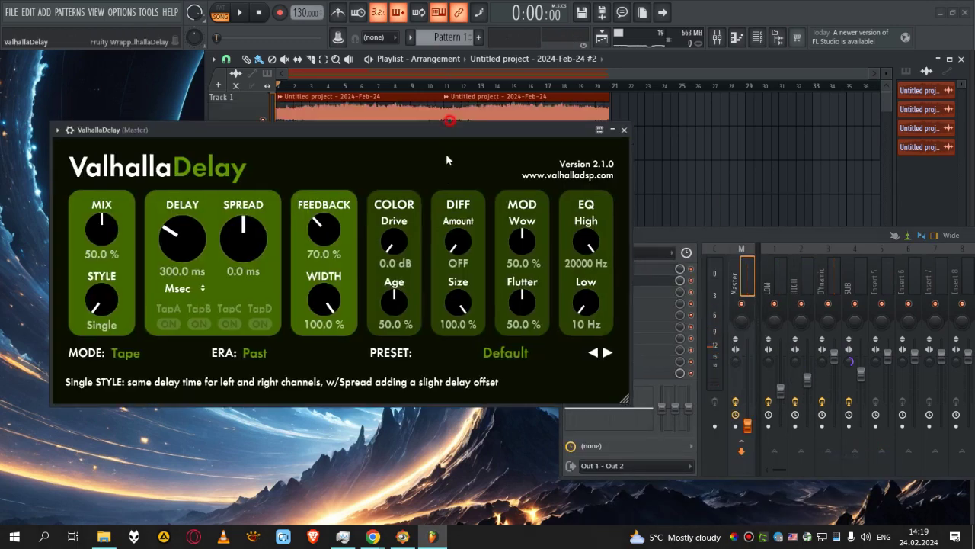
- Step the Master track's ValhallaDelay forward through its presets to TAPE-Dotted8thNoteSynth
left_click(603, 369)
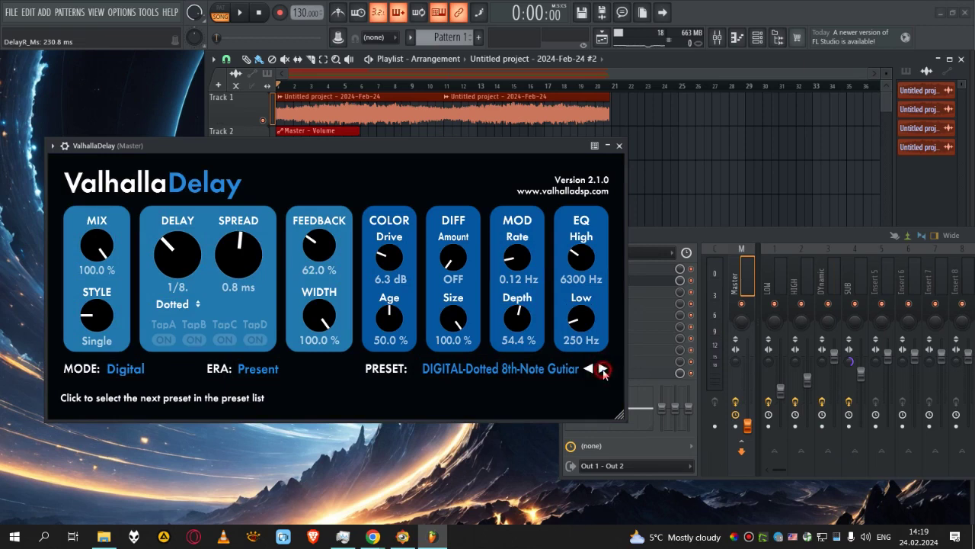
left_click(603, 369)
left_click(603, 369)
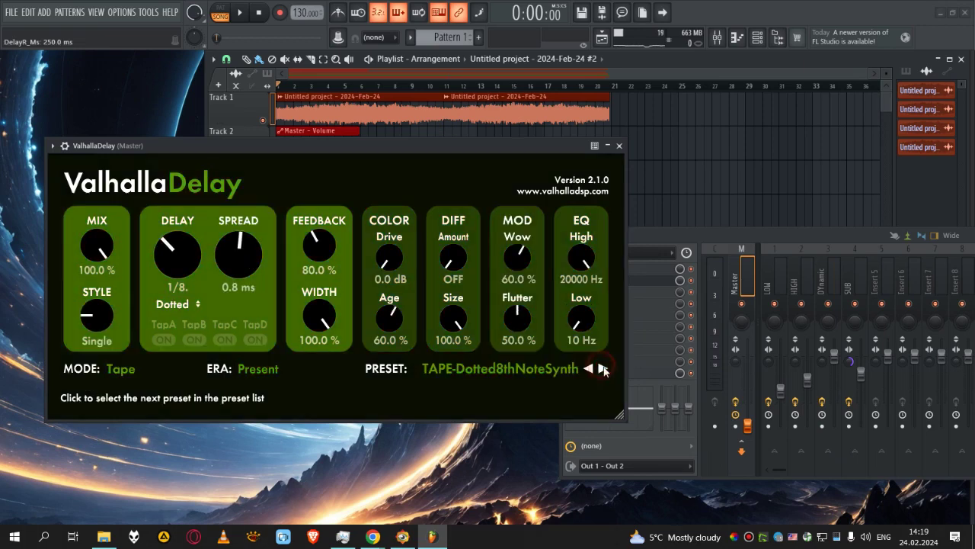
left_click_drag(430, 149, 414, 196)
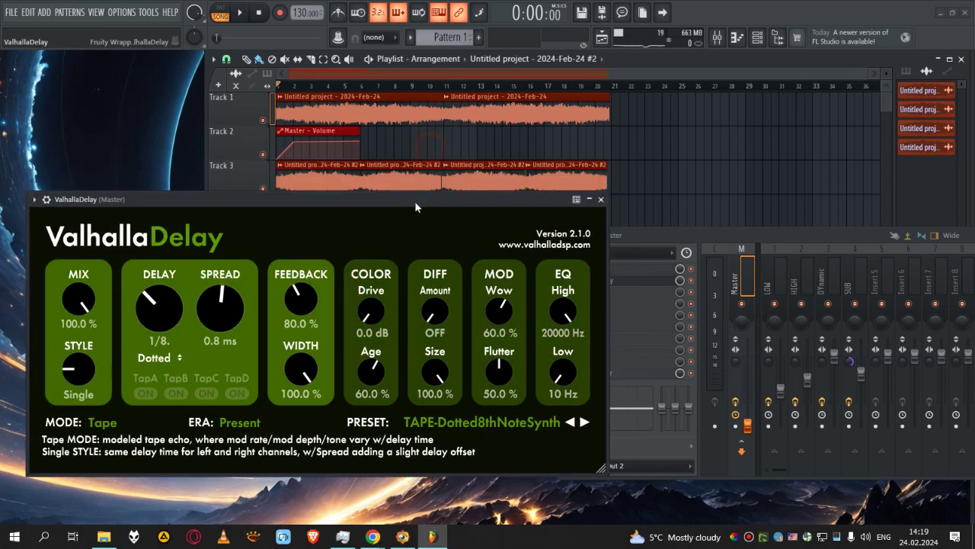
- Play the song to compare PITCH-Dotted8thDetuned with TAPE-Dotted8thNoteSynth, keep the tape preset, close ValhallaDelay and stop playback
key("space")
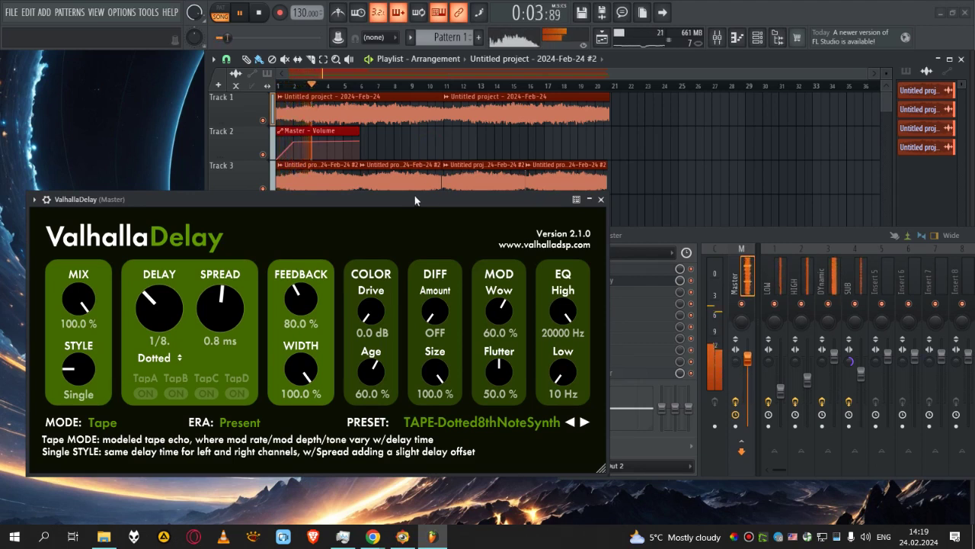
left_click(570, 423)
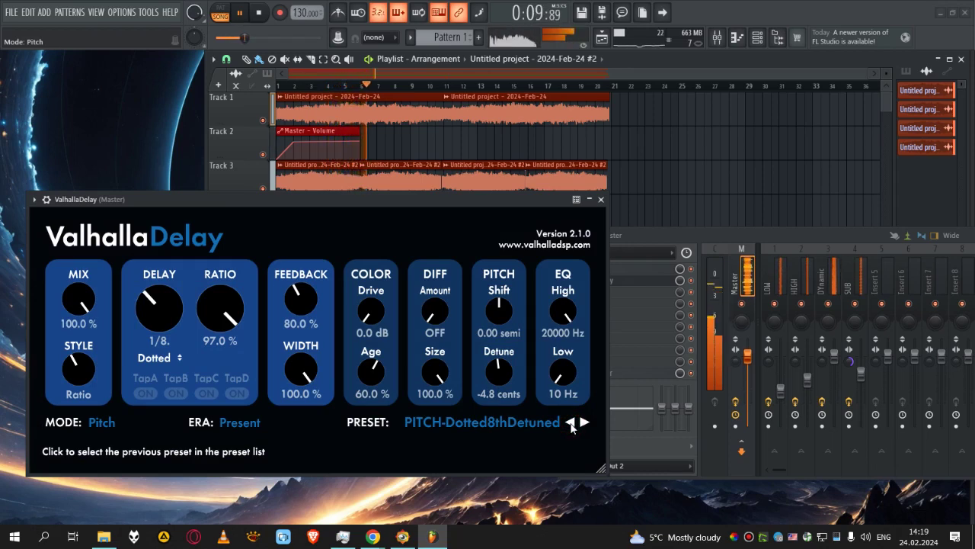
left_click(585, 423)
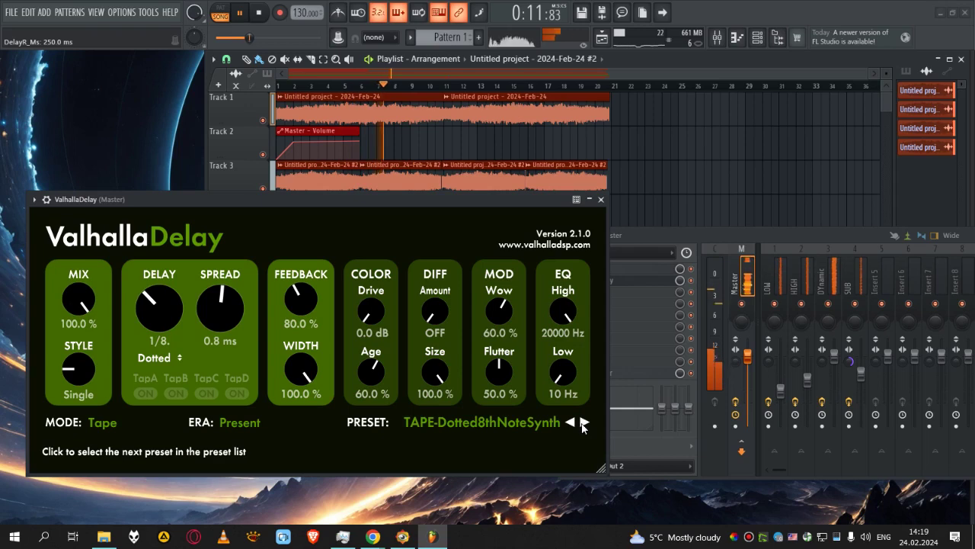
left_click(601, 199)
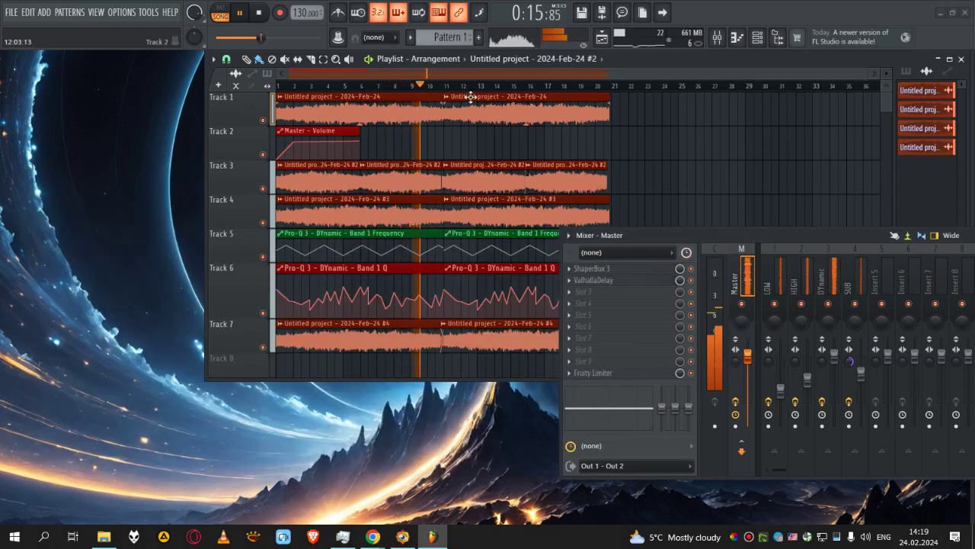
key("space")
- Collapse the mixer and copy all clips on Tracks 1 to 7 three times end to end, extending the arrangement to about bar 77
left_click_drag(854, 233, 632, 371)
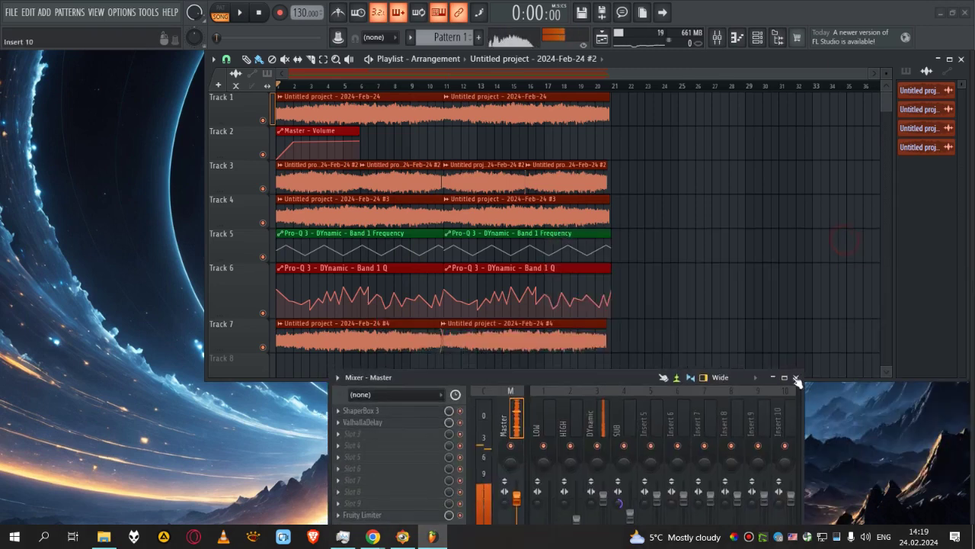
left_click(772, 374)
mouse_move(647, 103)
left_mouse_down()
mouse_move(522, 315)
mouse_move(276, 328)
mouse_move(293, 344)
mouse_move(681, 307)
mouse_move(627, 304)
mouse_move(618, 307)
mouse_move(625, 322)
left_mouse_up()
scroll(532, 238, "down", 3)
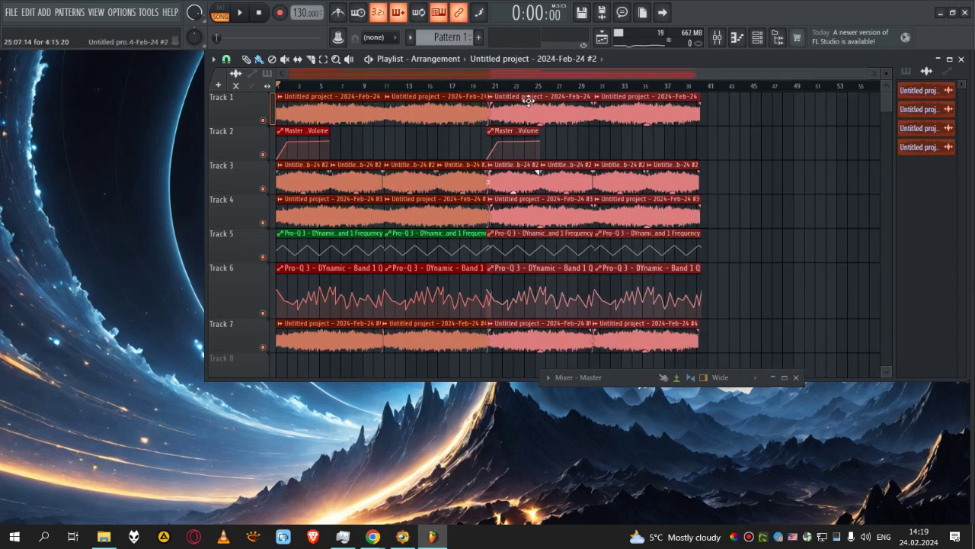
mouse_move(518, 99)
left_mouse_down()
mouse_move(775, 105)
mouse_move(714, 107)
left_mouse_up()
scroll(714, 79, "right", 6)
mouse_move(617, 107)
left_mouse_down()
mouse_move(395, 350)
mouse_move(381, 352)
left_mouse_up()
mouse_move(392, 97)
left_mouse_down()
mouse_move(740, 98)
mouse_move(598, 100)
left_mouse_up()
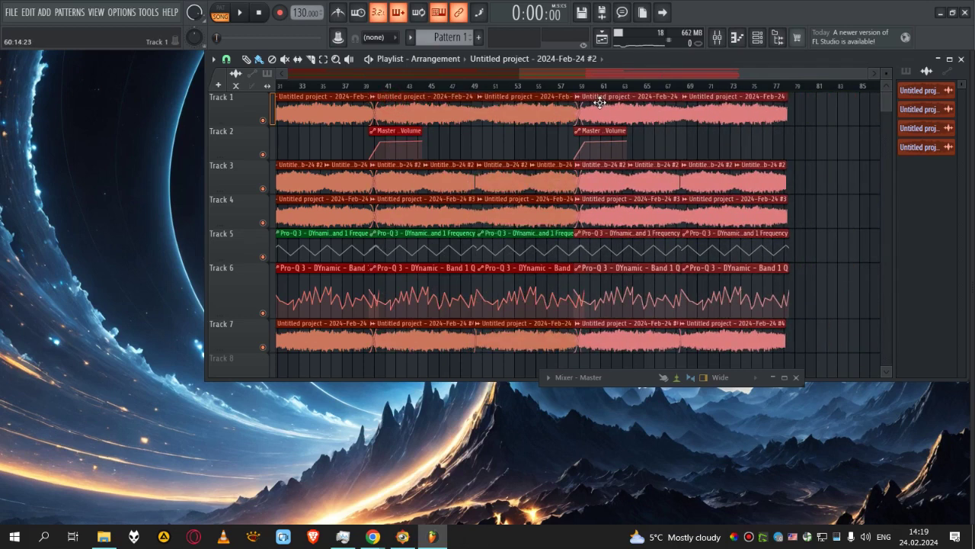
scroll(554, 218, "down", 3)
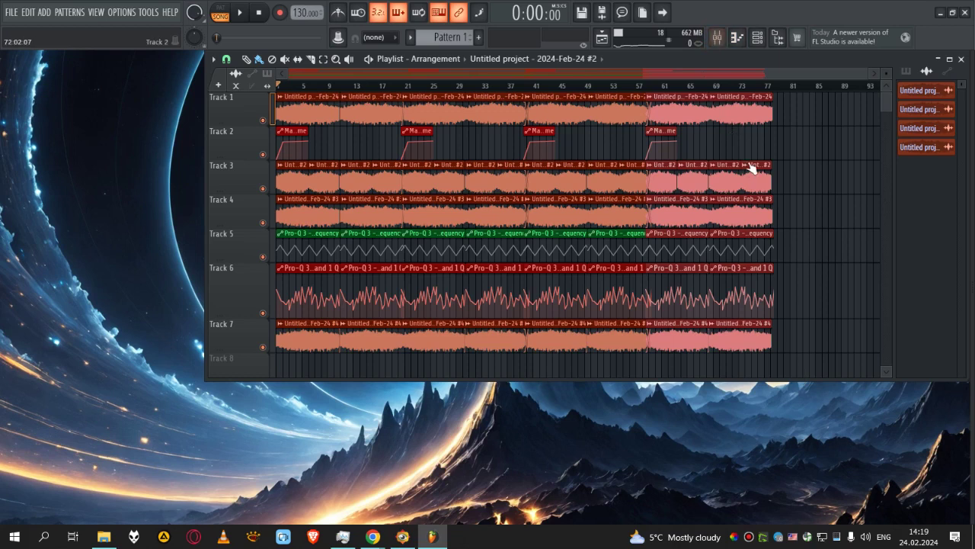
- Restore the mixer over the playlist and briefly play the extended arrangement
left_click(718, 38)
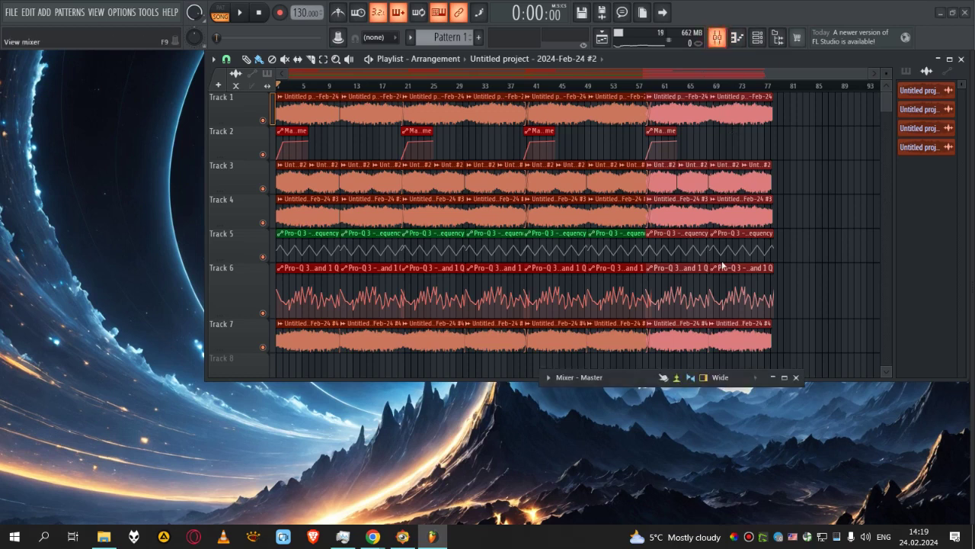
left_click(772, 377)
left_click_drag(610, 378, 763, 283)
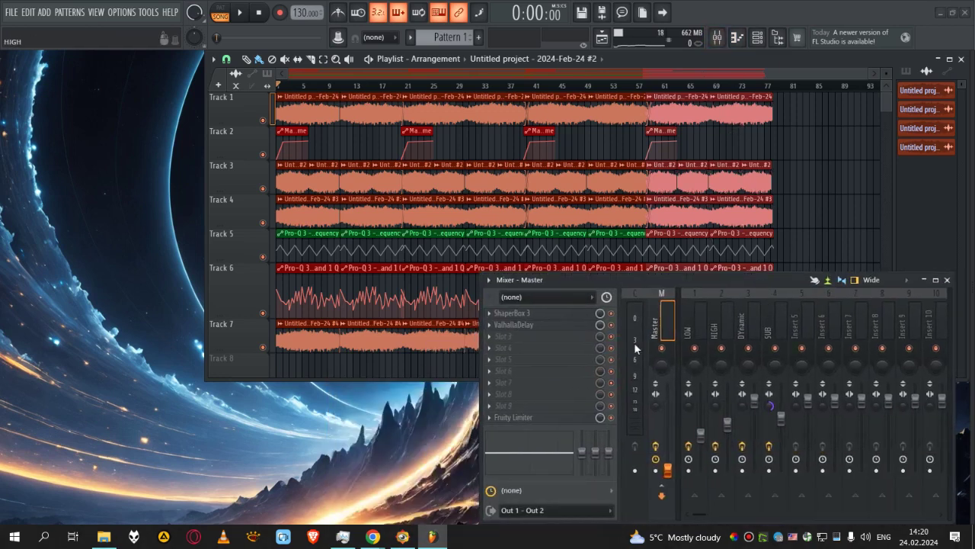
key("space")
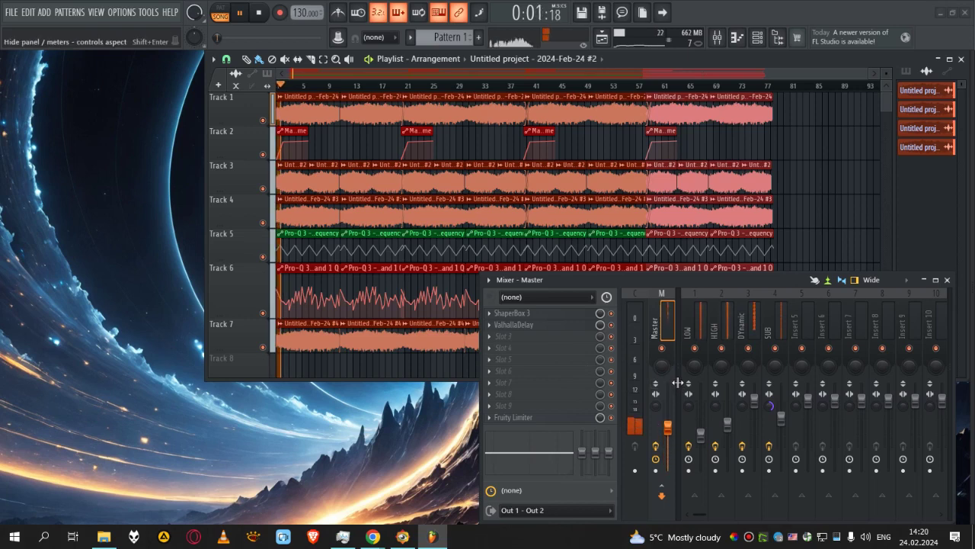
key("space")
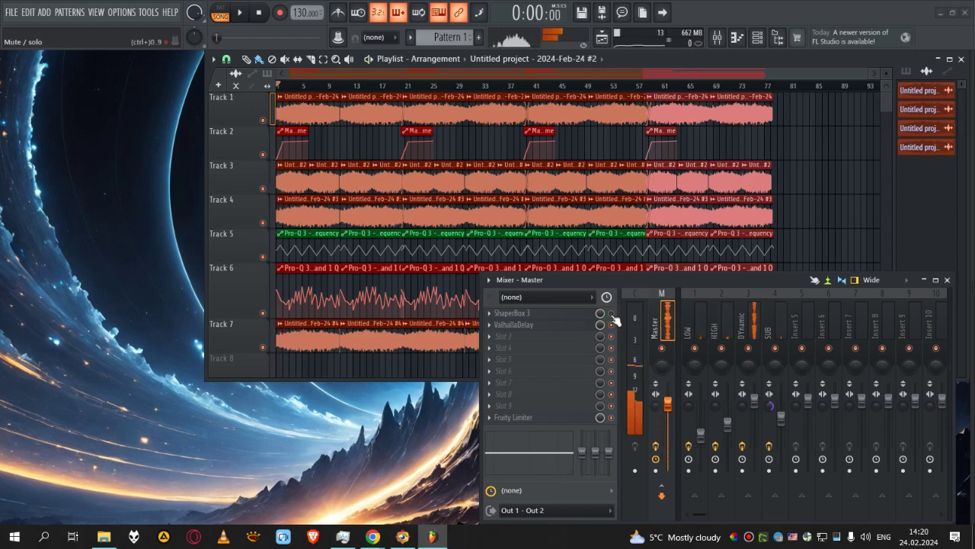
- Create an automation clip for the Master's ShaperBox 3 mix level, lower its start and end points to 0%, and play the song
scroll(403, 309, "down", 4)
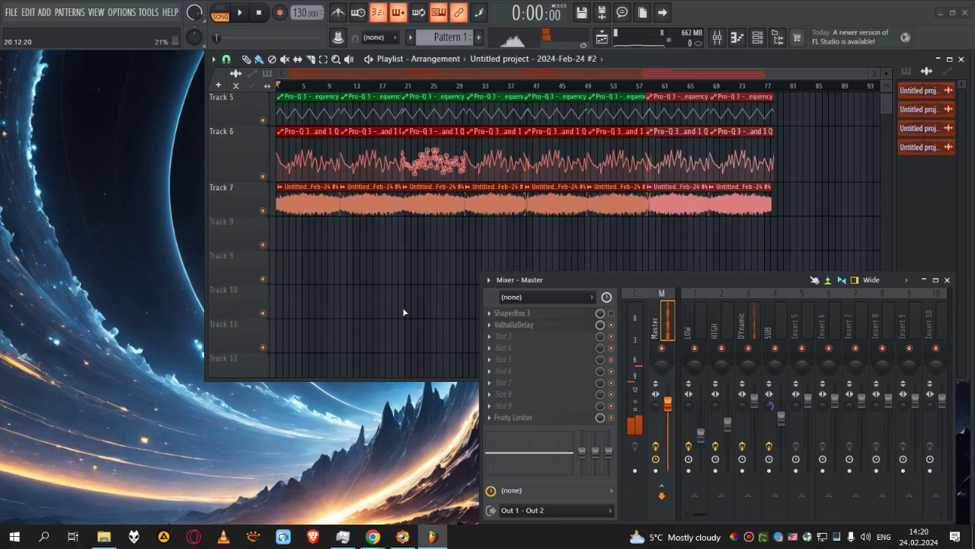
right_click(599, 312)
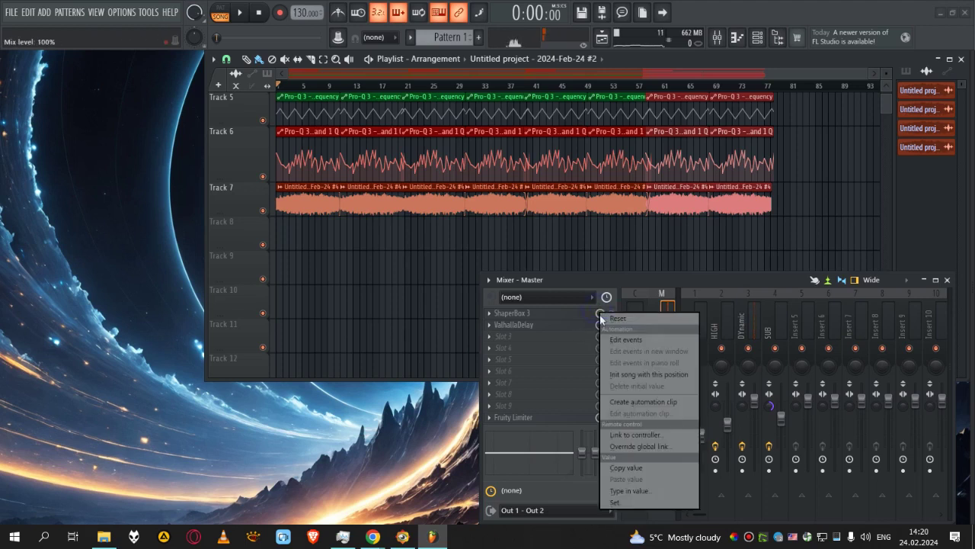
left_click(645, 401)
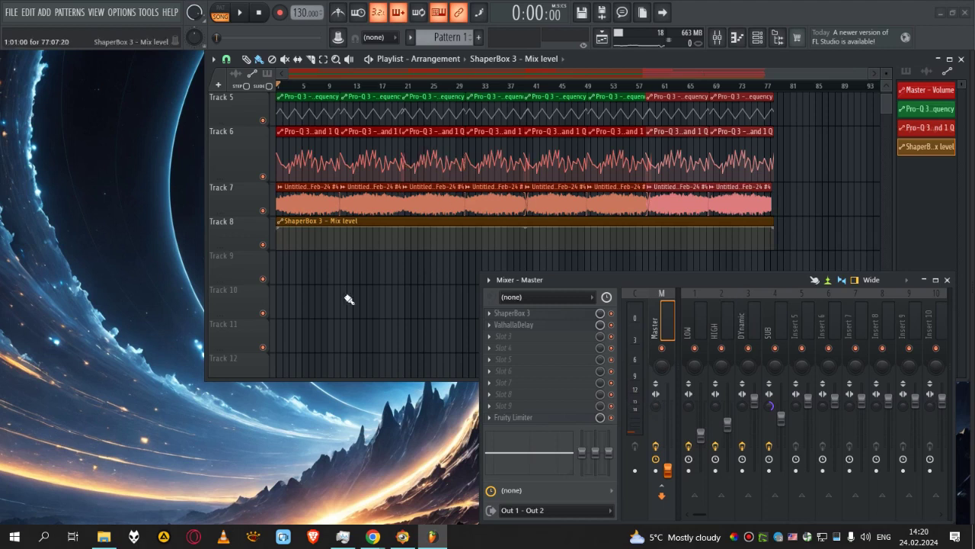
left_click_drag(279, 227, 279, 248)
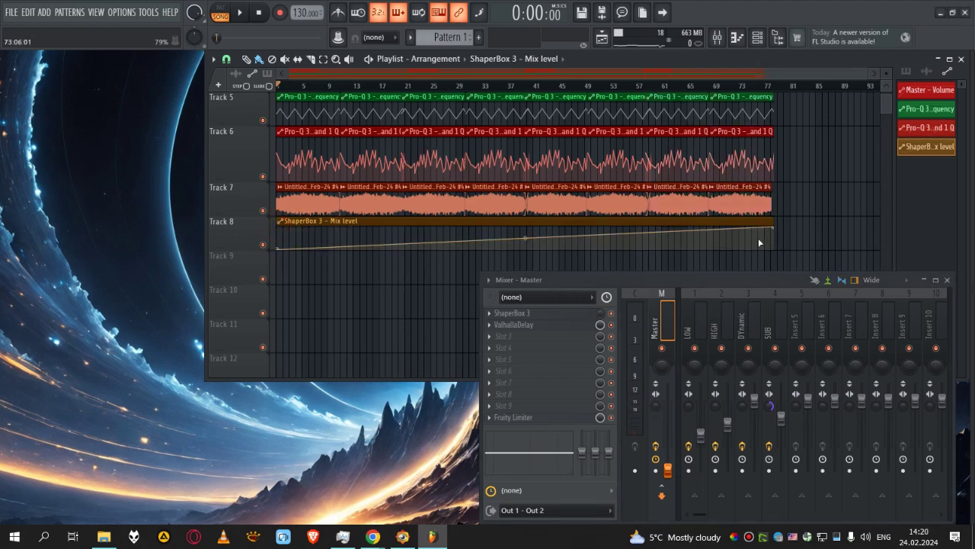
left_click_drag(776, 230, 775, 282)
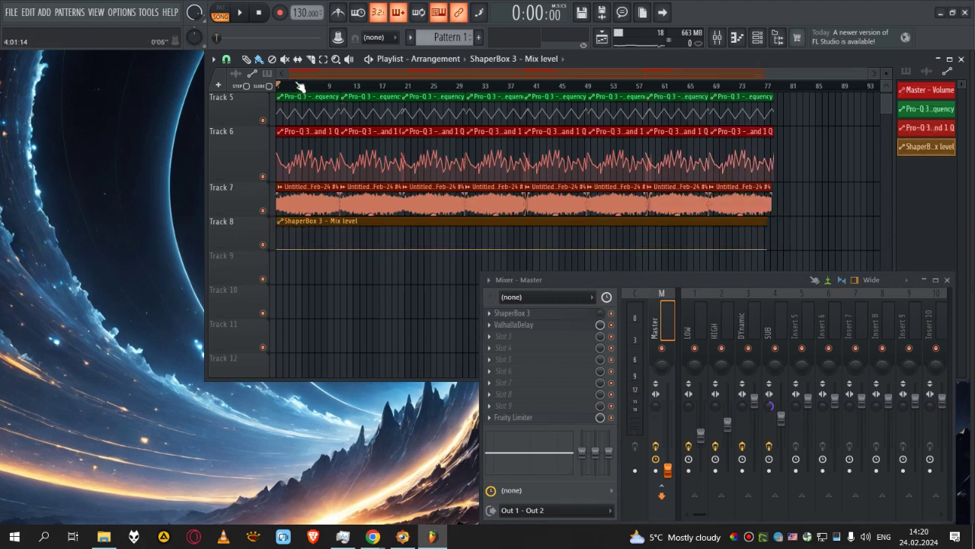
key("space")
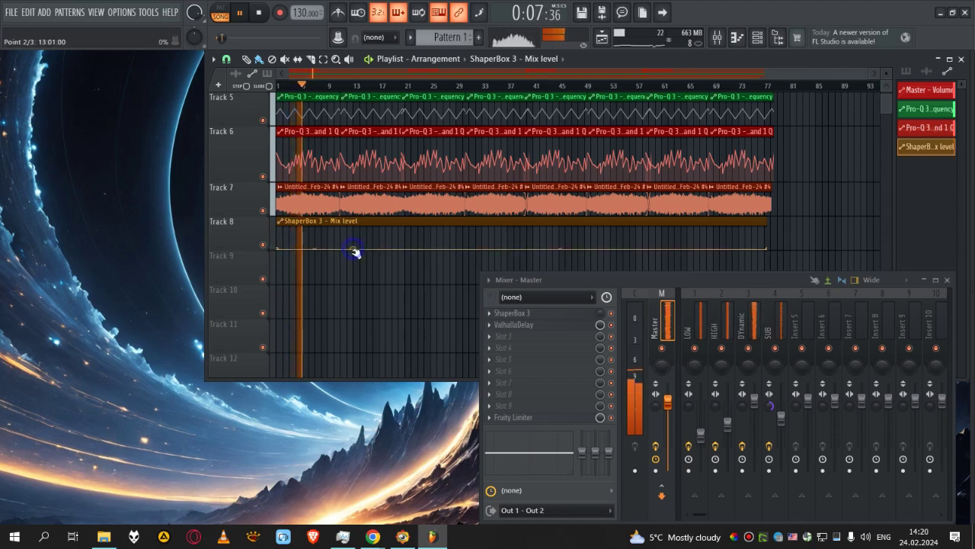
- Raise the ShaperBox 3 mix automation on Track 8 from bar 13 to bar 21 and add a 63% point at bar 33
left_click_drag(405, 241, 409, 234)
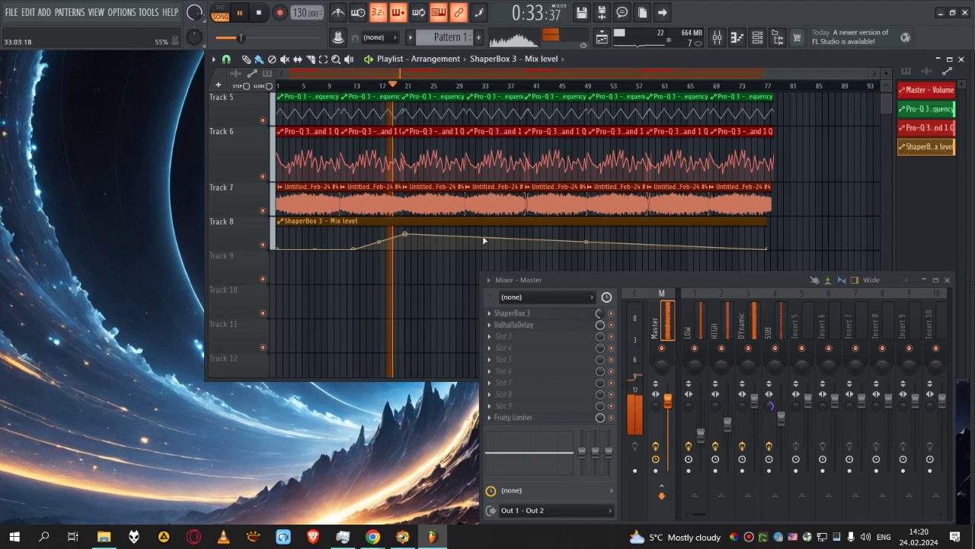
left_click_drag(485, 237, 486, 237)
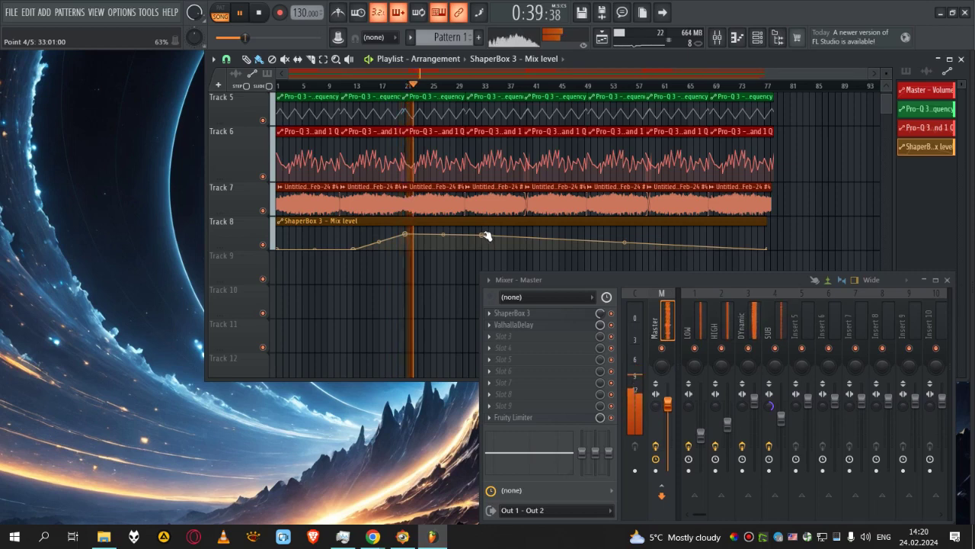
- Delete the repeated Master - Volume clips on Track 2 and extend the first one to about bar 77
scroll(487, 236, "up", 3)
scroll(503, 259, "up", 4)
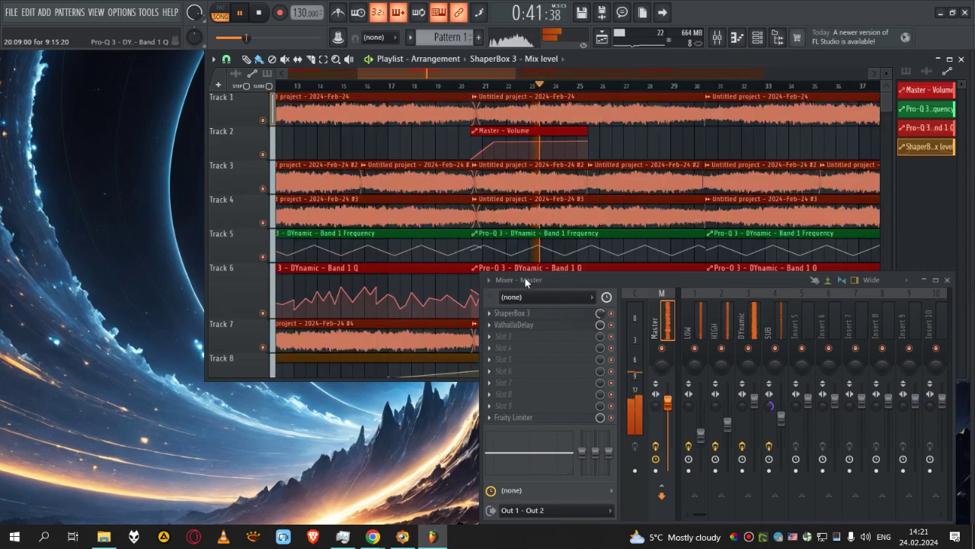
scroll(539, 138, "down", 4)
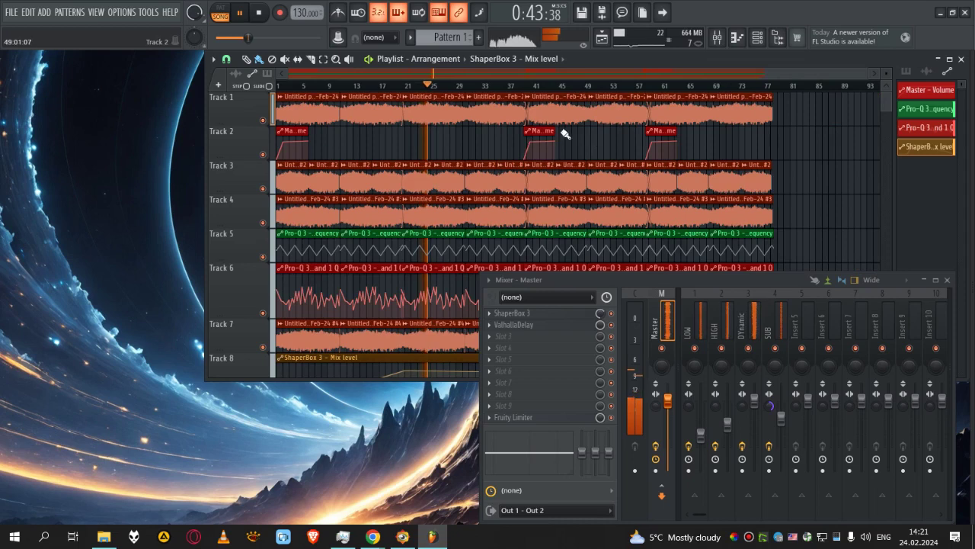
right_click(539, 139)
right_click(660, 134)
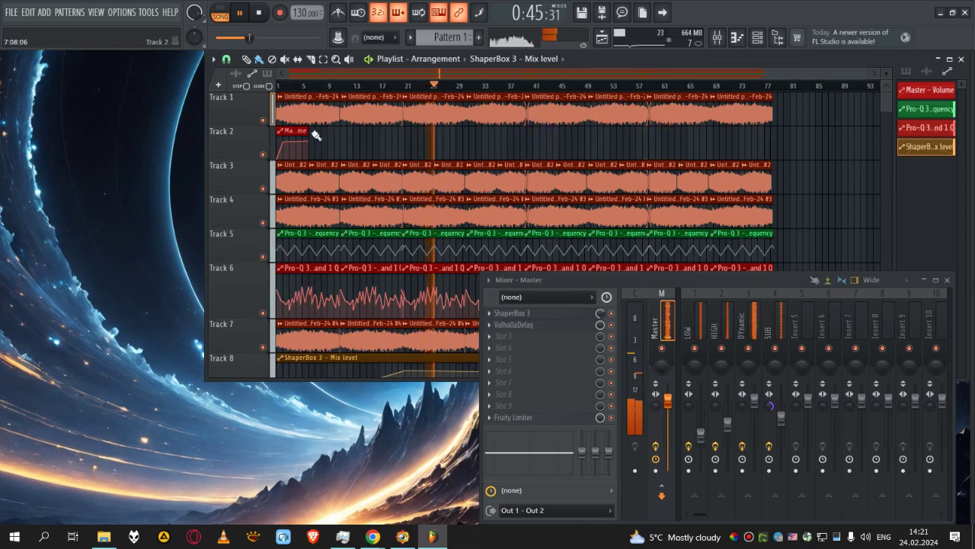
left_click_drag(308, 133, 763, 142)
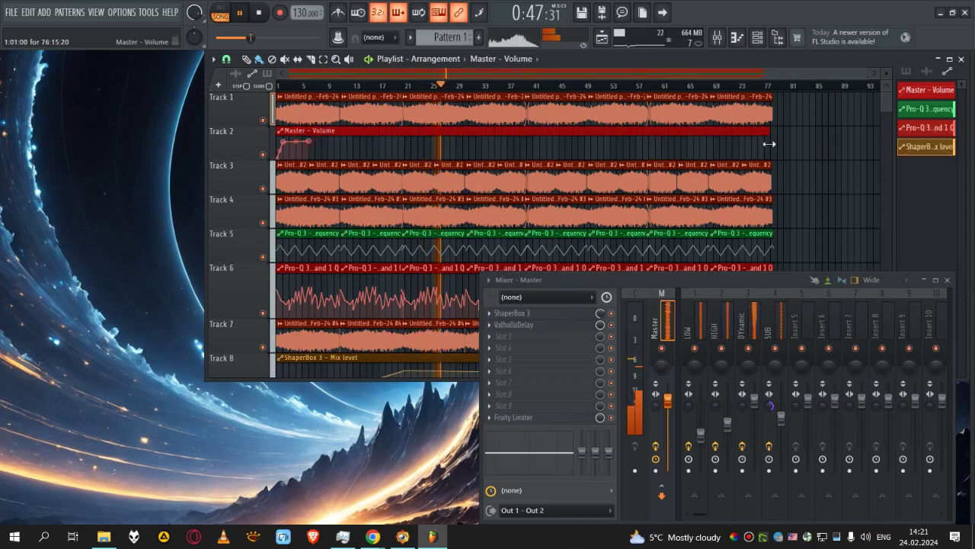
- Hold the raised ShaperBox 3 mix level until about bar 37 and bring the curve down to 0% near bar 41
scroll(609, 229, "down", 3)
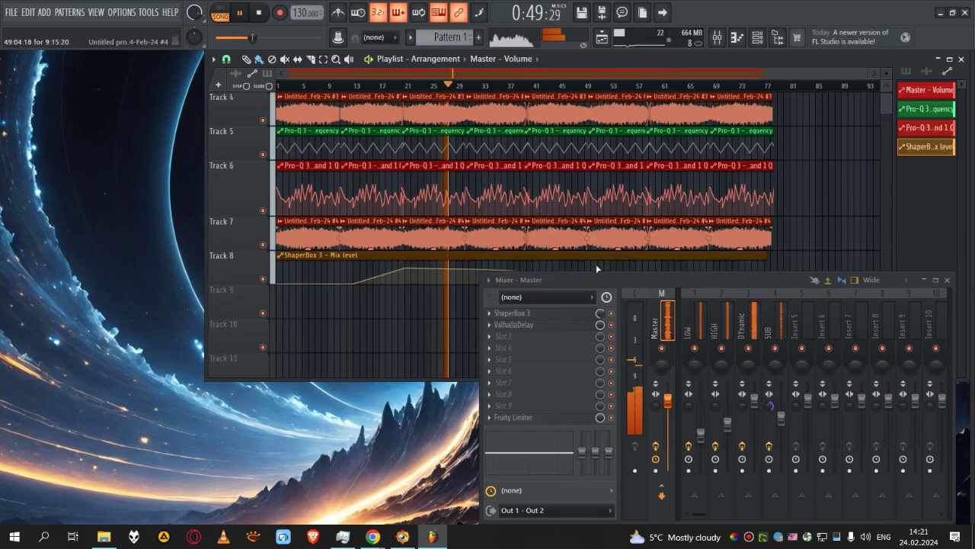
scroll(449, 262, "down", 2)
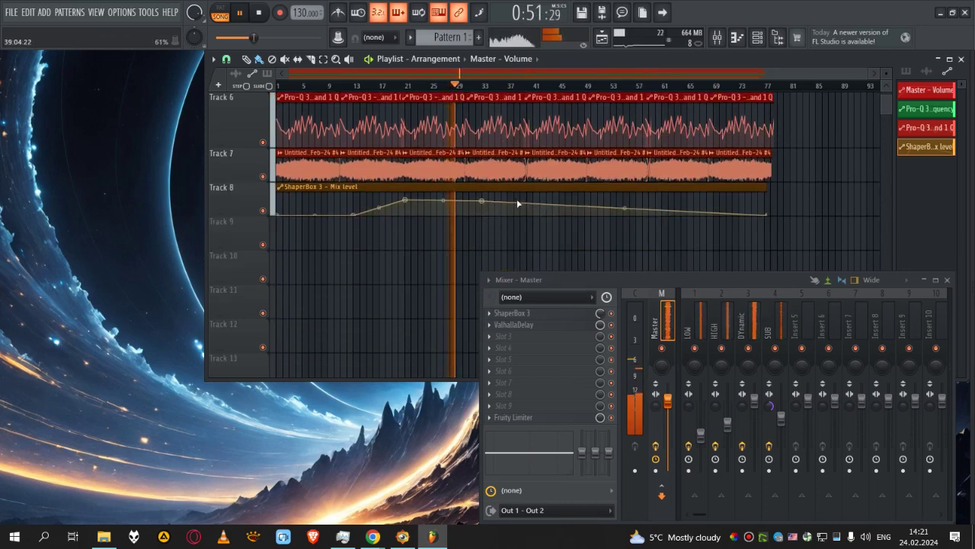
left_click(487, 201)
right_click(483, 201)
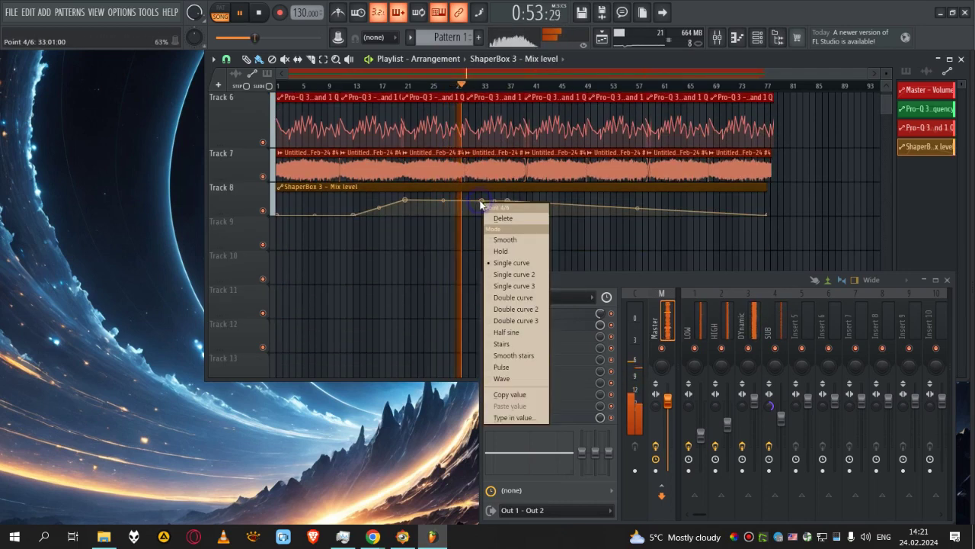
right_click(508, 201)
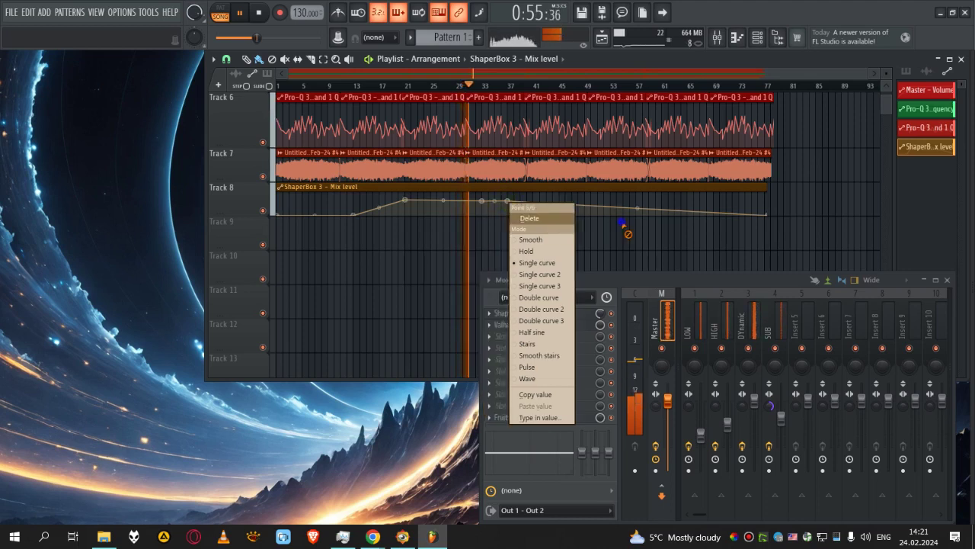
left_click(528, 203)
left_click(535, 211)
left_click_drag(536, 211, 538, 217)
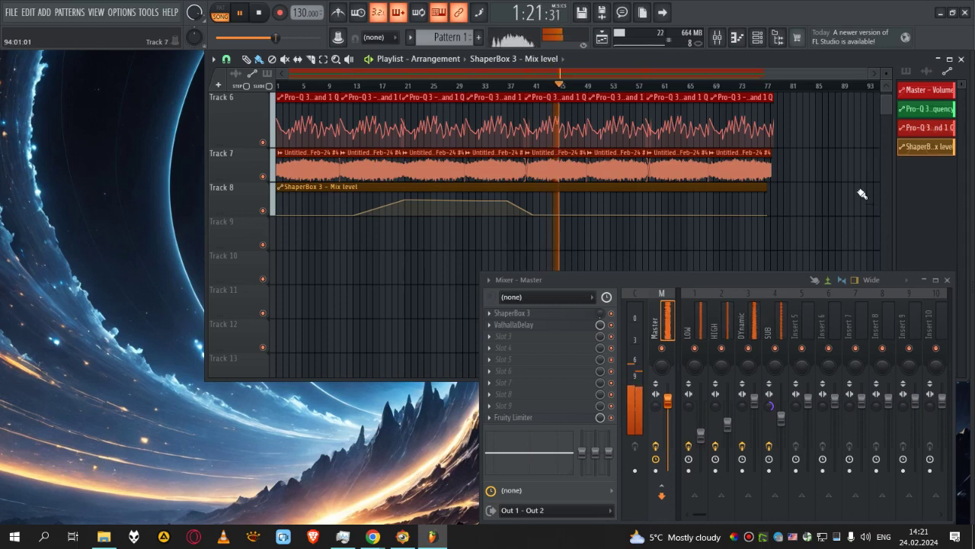
- Undo the deletion of the ShaperBox 3 clip and shape a second rise between about bars 53 and 69, peaking from bar 57 to 65
scroll(862, 191, "up", 3)
scroll(805, 220, "down", 2)
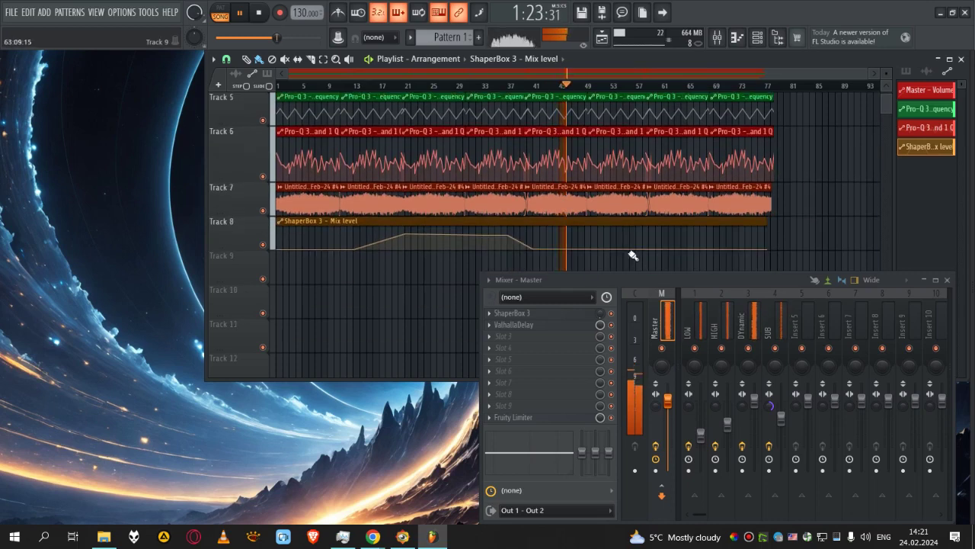
right_click(610, 248)
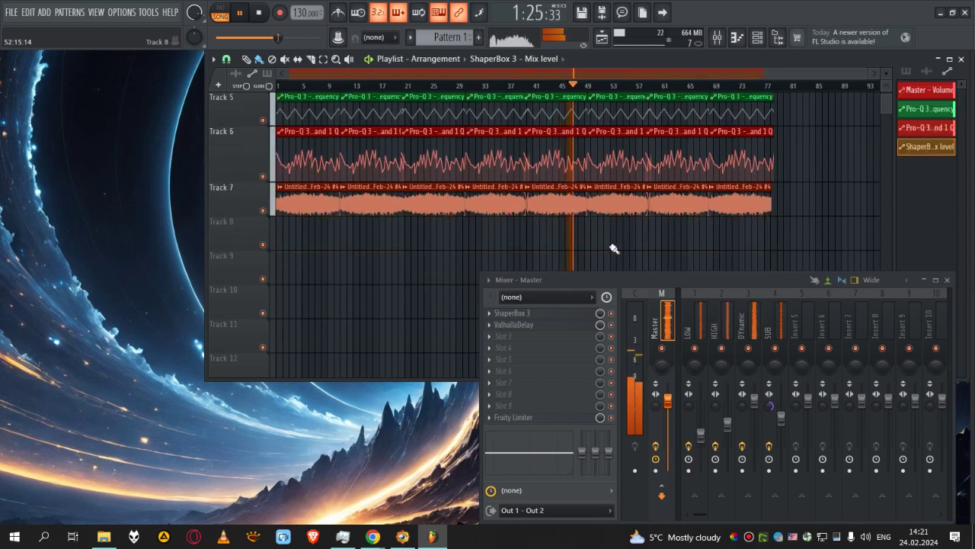
key("ctrl+z")
left_click_drag(636, 249, 690, 233)
left_click(677, 237)
left_click(711, 250)
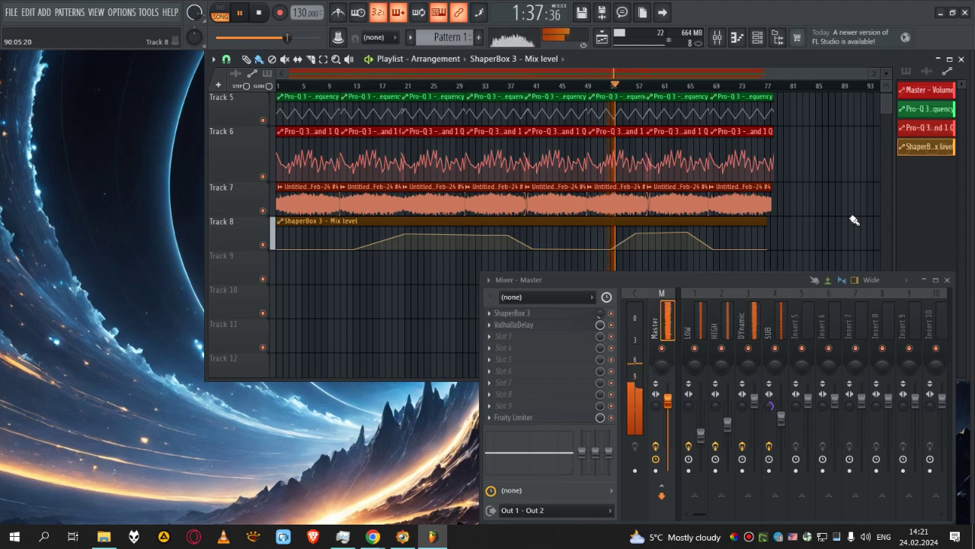
- On the HIGH track, enable ShaperBox 3, set the stereo separation to 98% merged and raise the volume to 86% (-3.3 dB)
left_click(729, 324)
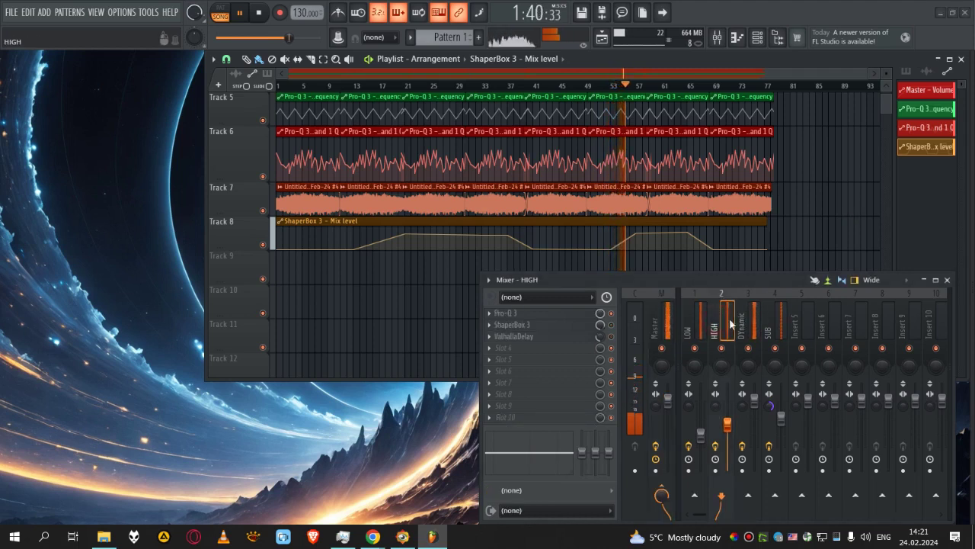
left_click(610, 326)
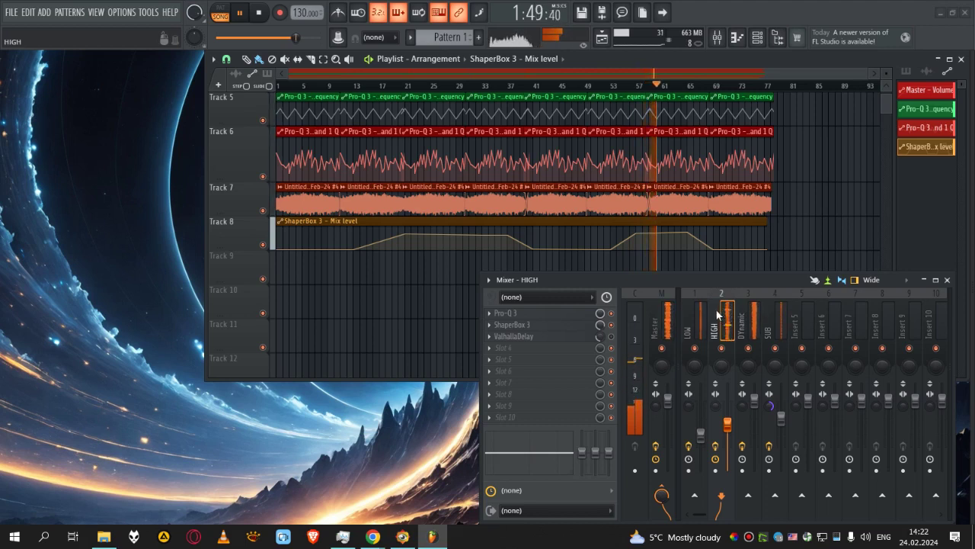
left_click(771, 410)
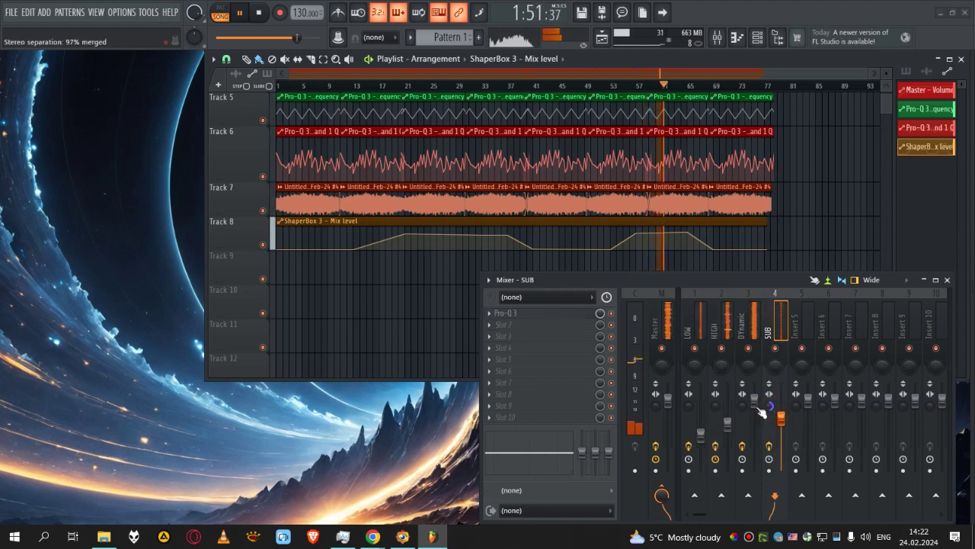
left_click(719, 410)
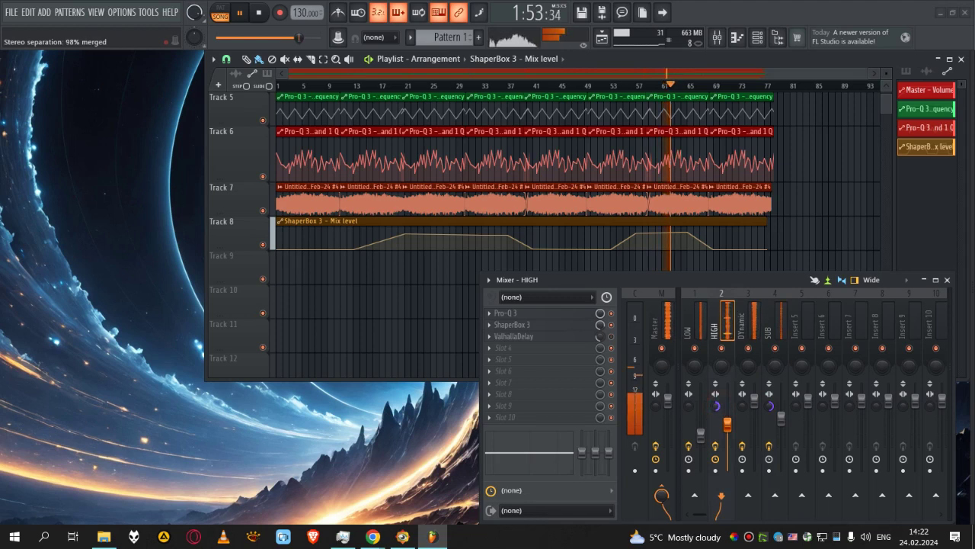
left_click_drag(730, 427, 730, 412)
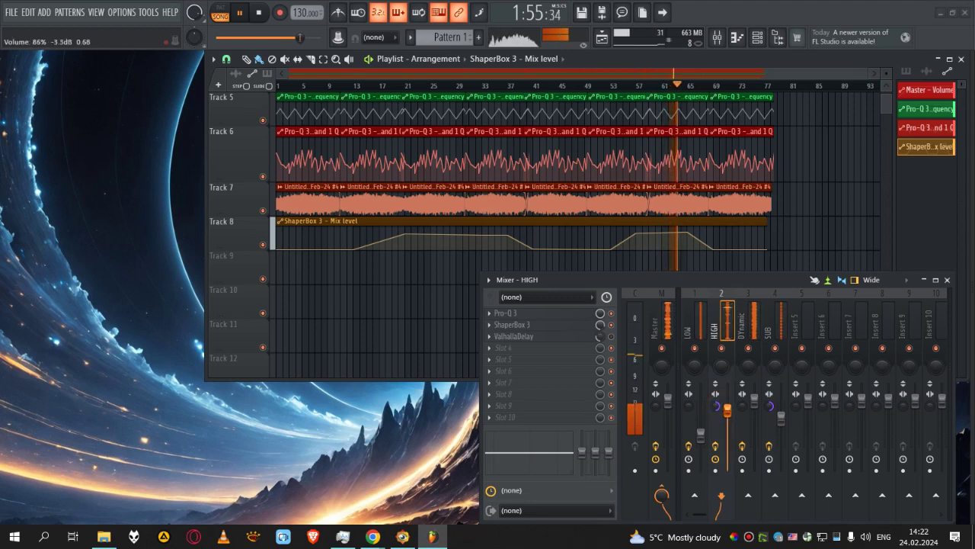
- Solo HIGH, enable its ValhallaDelay at a 24% mix level, and bring the other tracks back
right_click(722, 349)
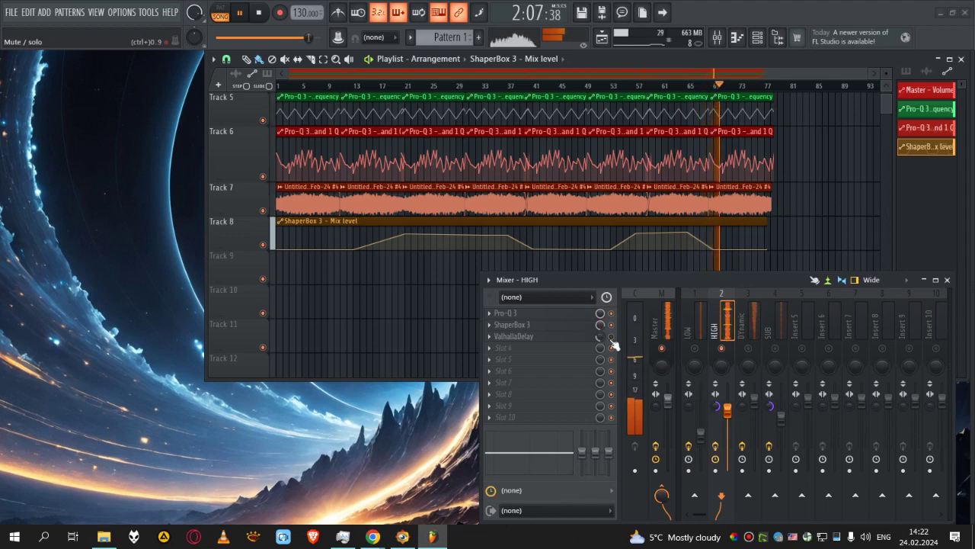
mouse_move(600, 342)
left_mouse_down()
mouse_move(599, 329)
mouse_move(600, 343)
left_mouse_up()
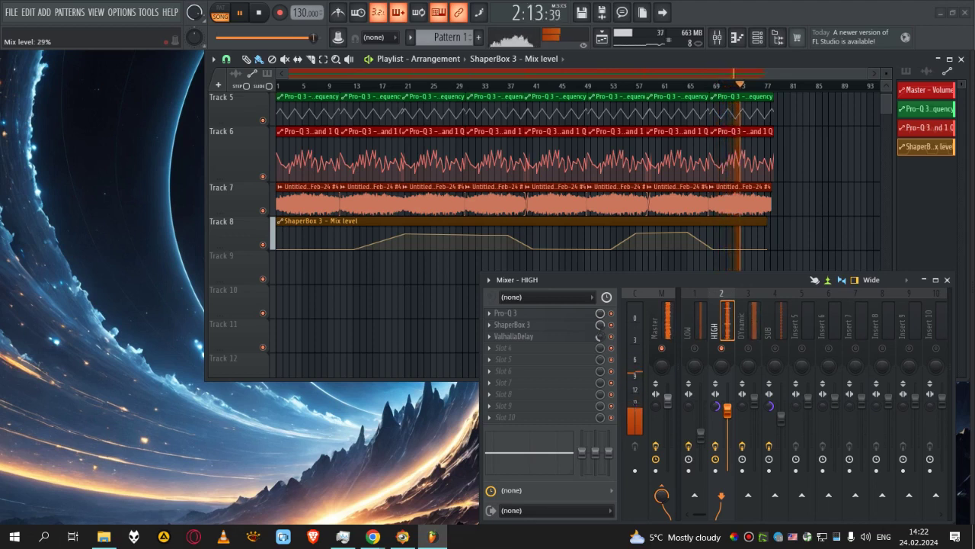
left_click_drag(599, 330, 605, 341)
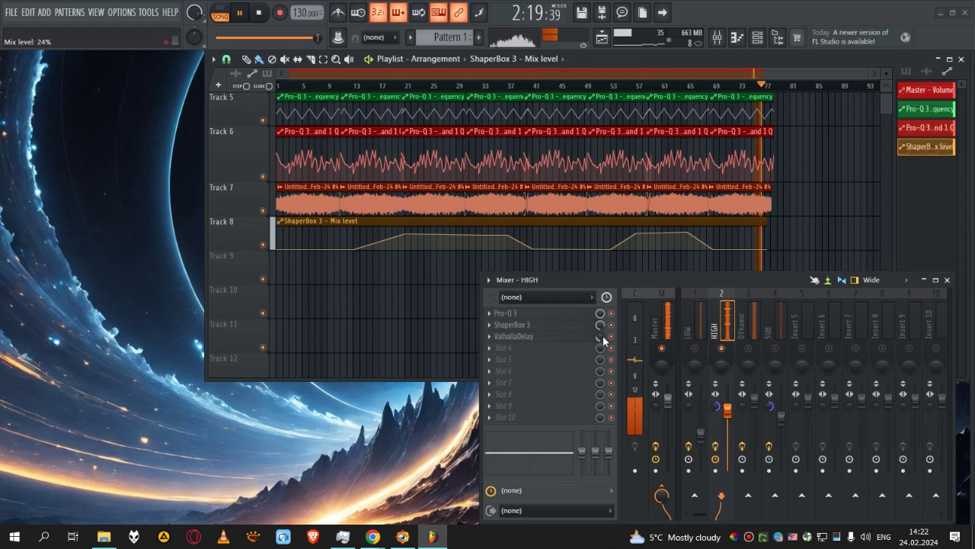
right_click(722, 349)
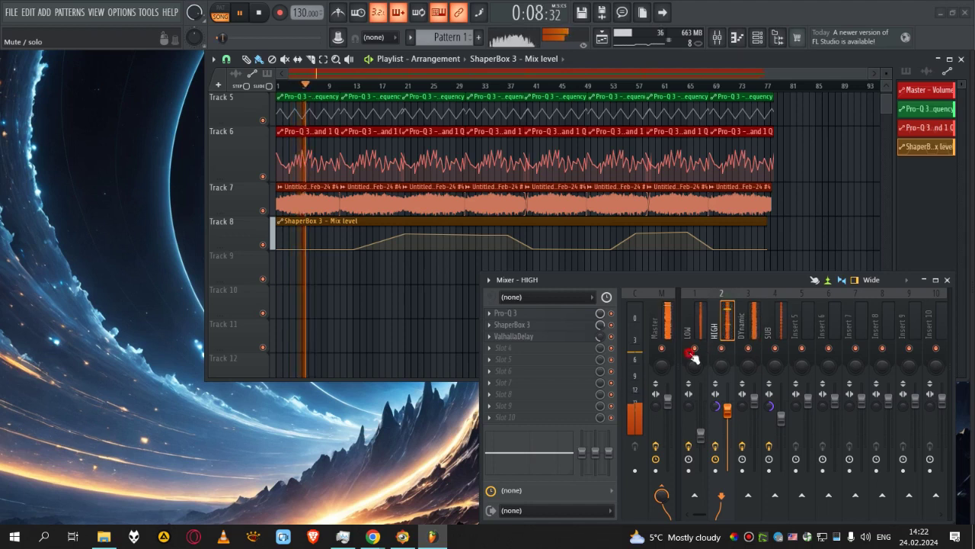
- Solo LOW, set its volume to 74% (-6.1 dB), and bring in SUB to balance the two
right_click(694, 348)
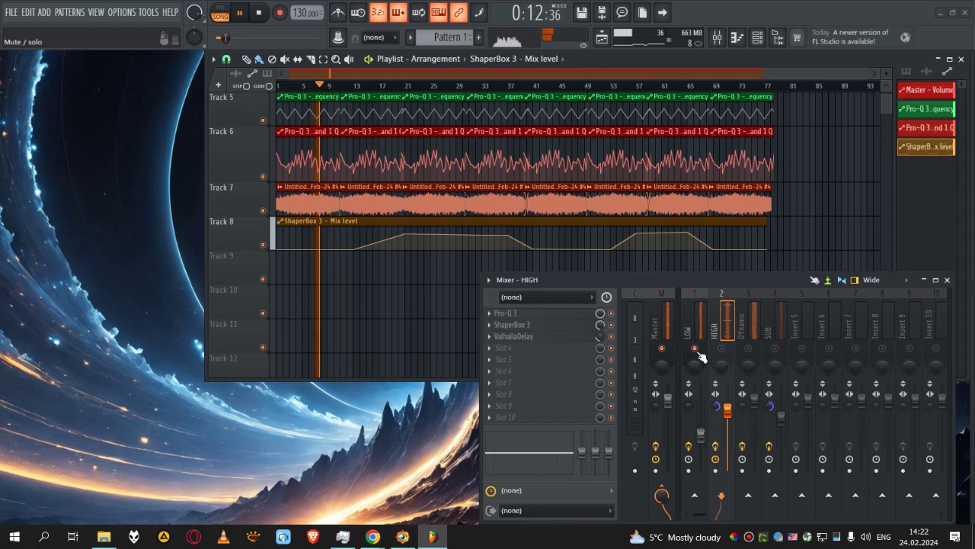
left_click(689, 326)
left_click_drag(700, 434, 700, 435)
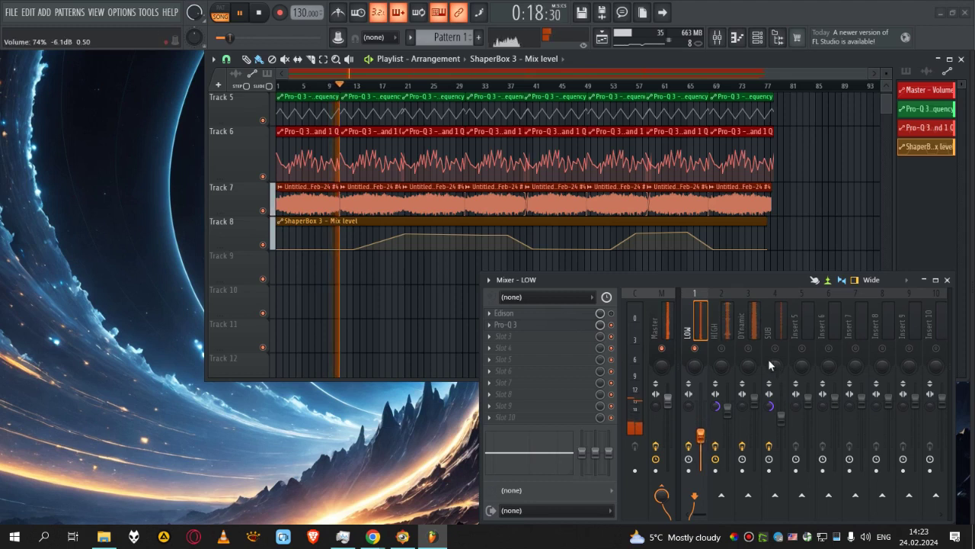
left_click_drag(781, 418, 781, 419)
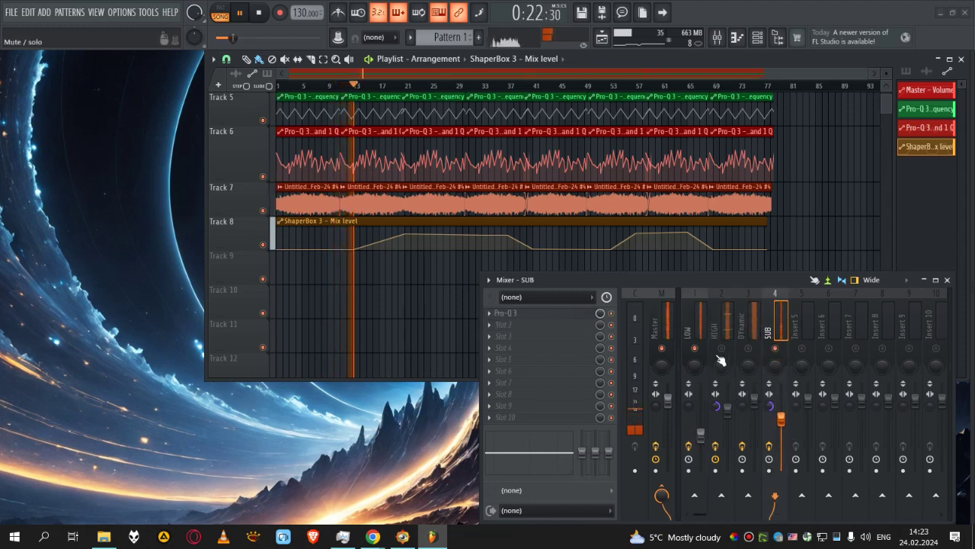
- Bring HIGH into the mix, set its volume to 78% (-5.3 dB) and return its stereo separation to neutral
left_click_drag(731, 416, 731, 421)
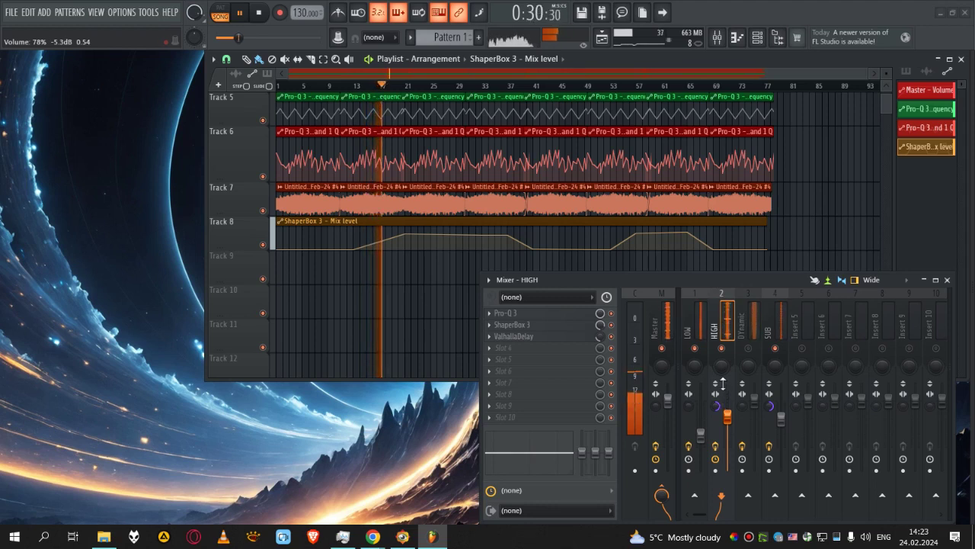
left_click_drag(718, 410, 719, 393)
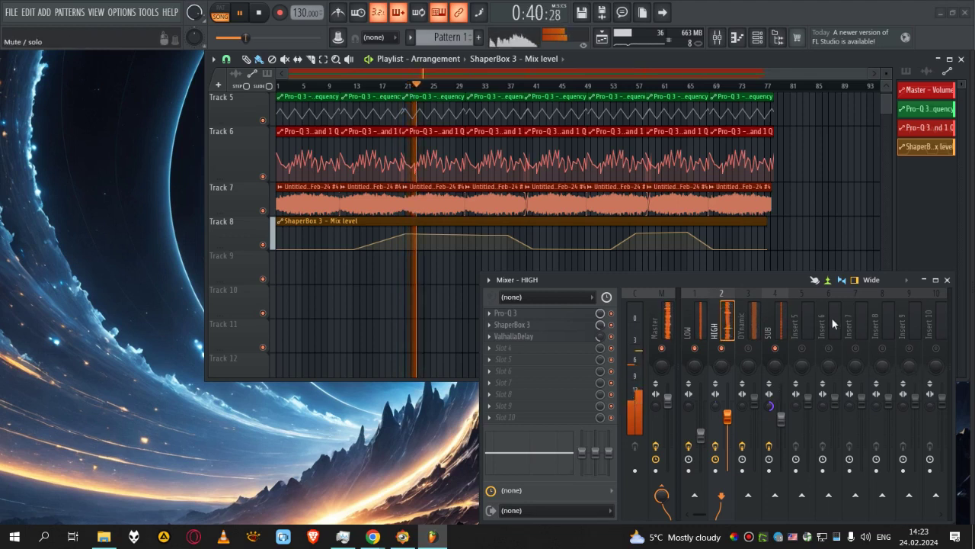
- Solo the DYnamic track and audition its Pro-Q 3, ValhallaDelay and Pro-C 2 effects
right_click(749, 349)
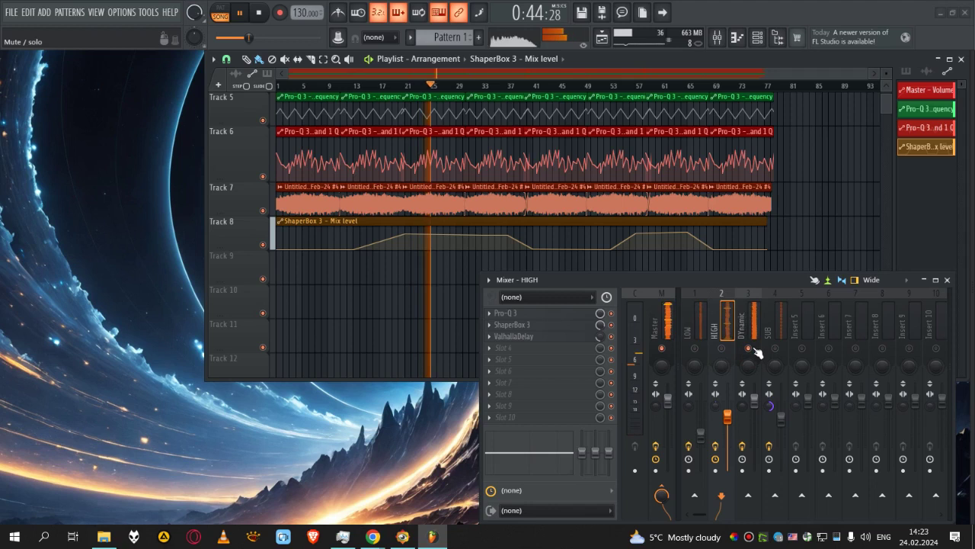
left_click(739, 329)
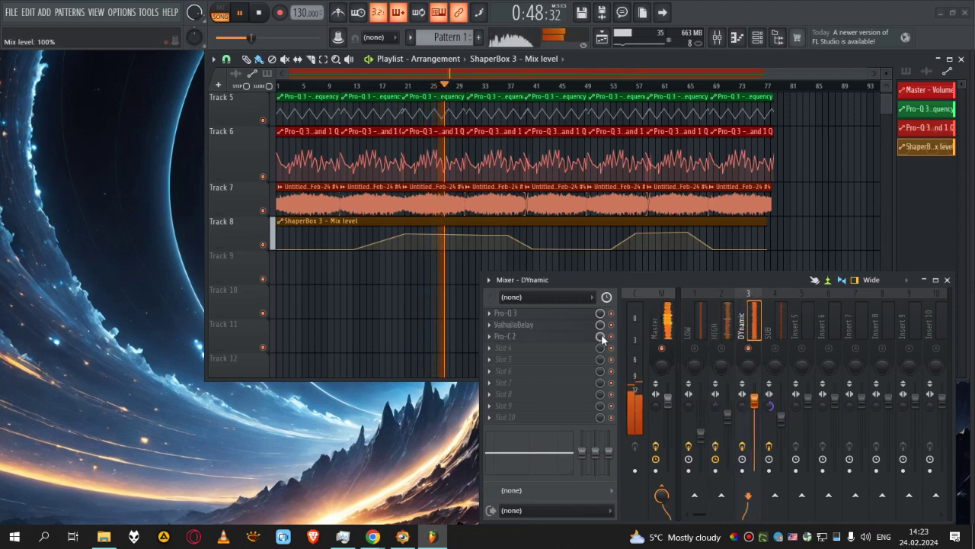
mouse_move(610, 315)
left_mouse_down()
mouse_move(610, 374)
mouse_move(610, 320)
left_mouse_up()
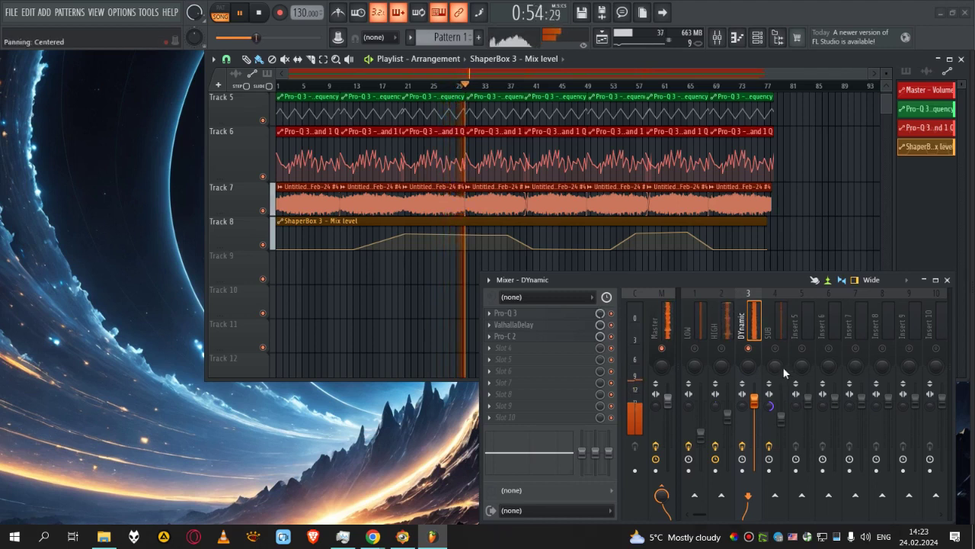
- Unmute LOW, HIGH and SUB again and lower the Master's ShaperBox 3 mix level to 0%
left_click(652, 312)
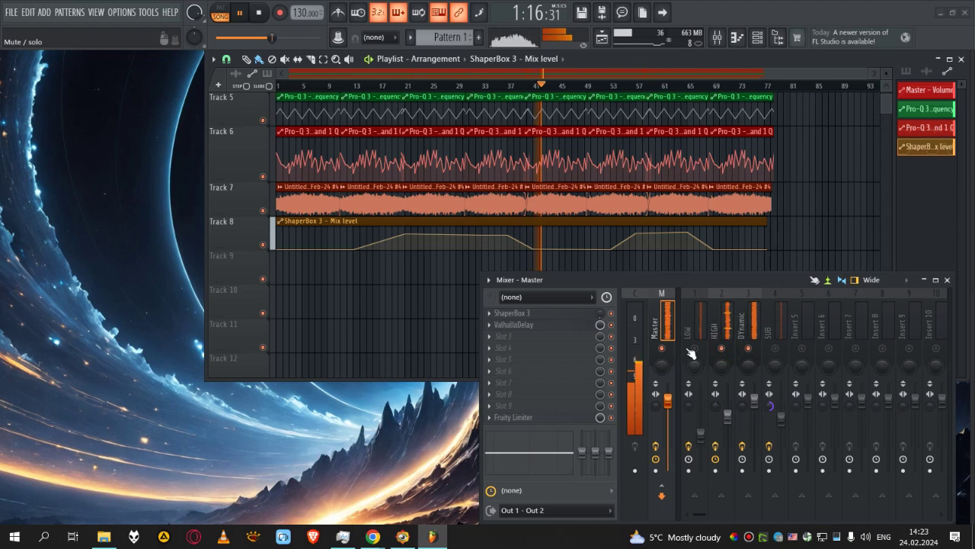
left_click(775, 348)
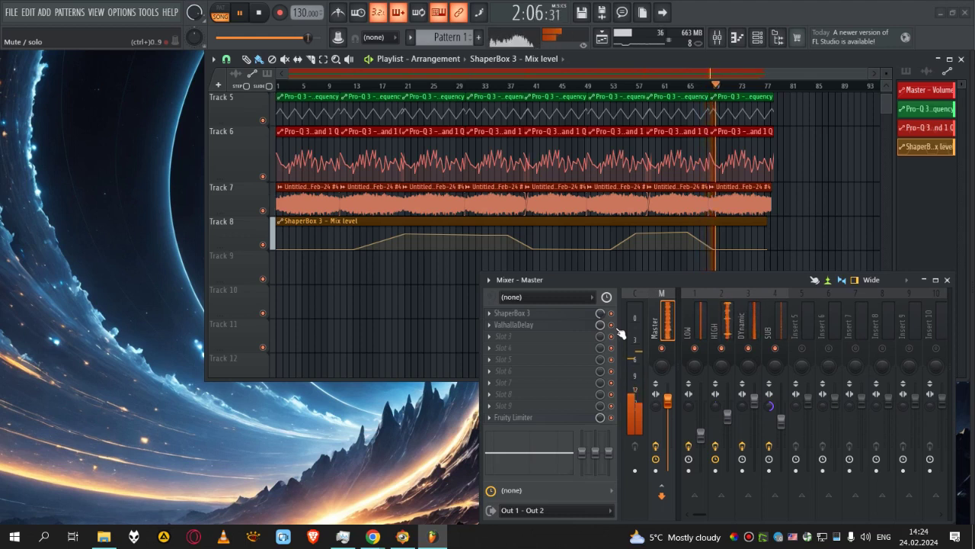
left_click_drag(601, 313, 601, 351)
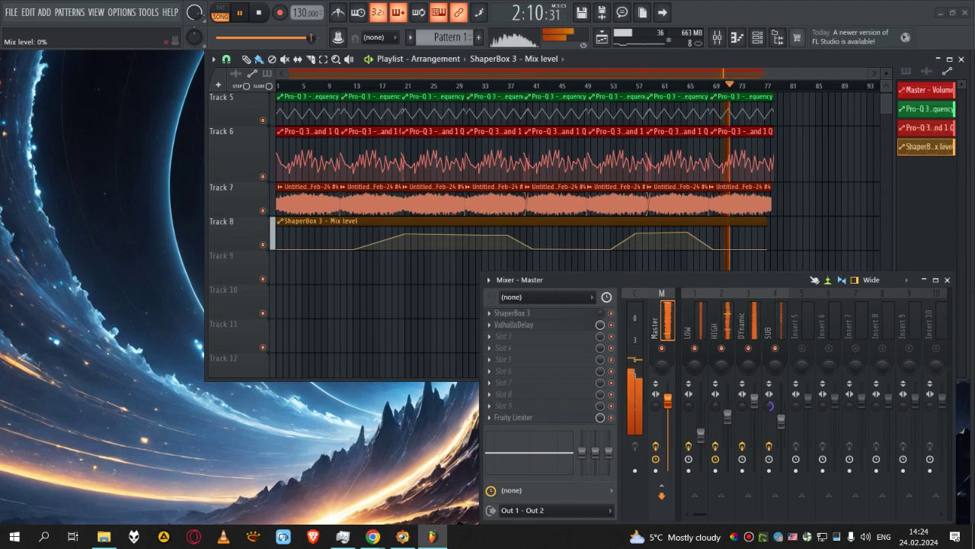
- Bypass ShaperBox 3 on the HIGH track
left_click(724, 320)
left_click(611, 325)
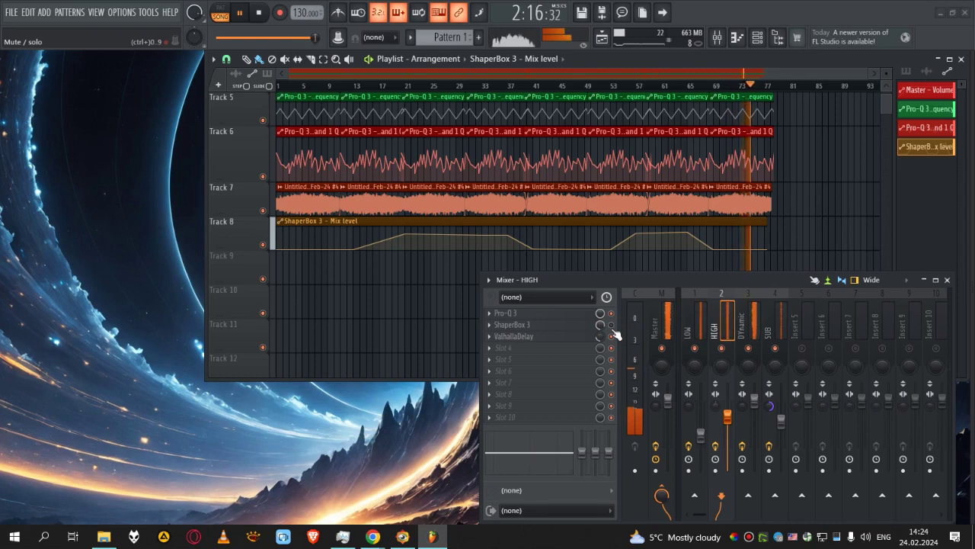
- Add a short fade-out at the end of the Master volume automation on Track 2 and play from about bar 70
scroll(823, 185, "up", 4)
key("space")
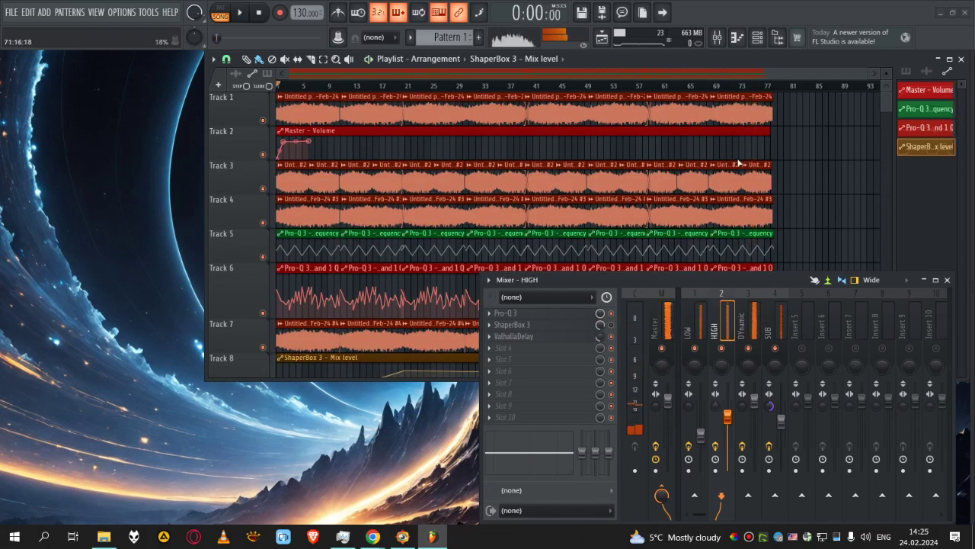
mouse_move(760, 157)
left_mouse_down()
mouse_move(759, 143)
mouse_move(773, 148)
mouse_move(772, 170)
left_mouse_up()
left_click(727, 87)
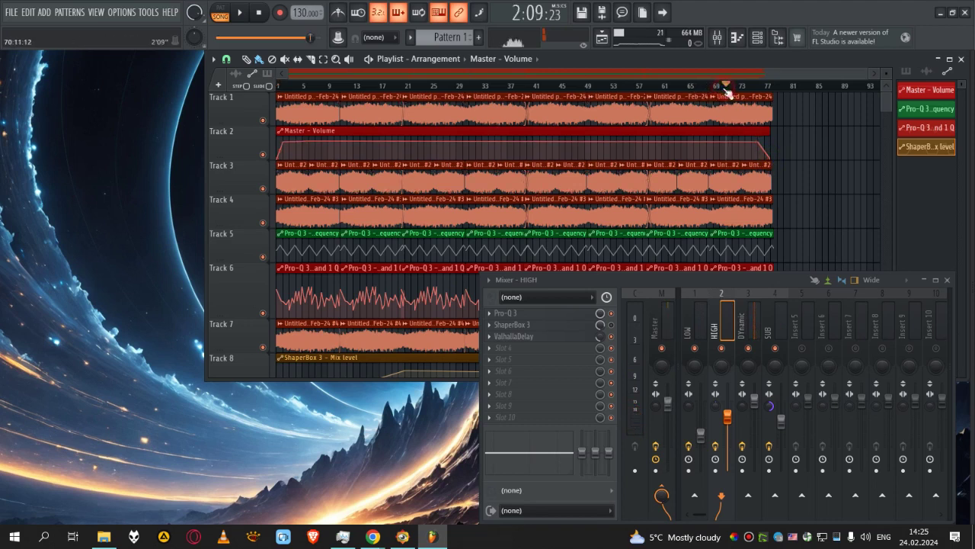
key("space")
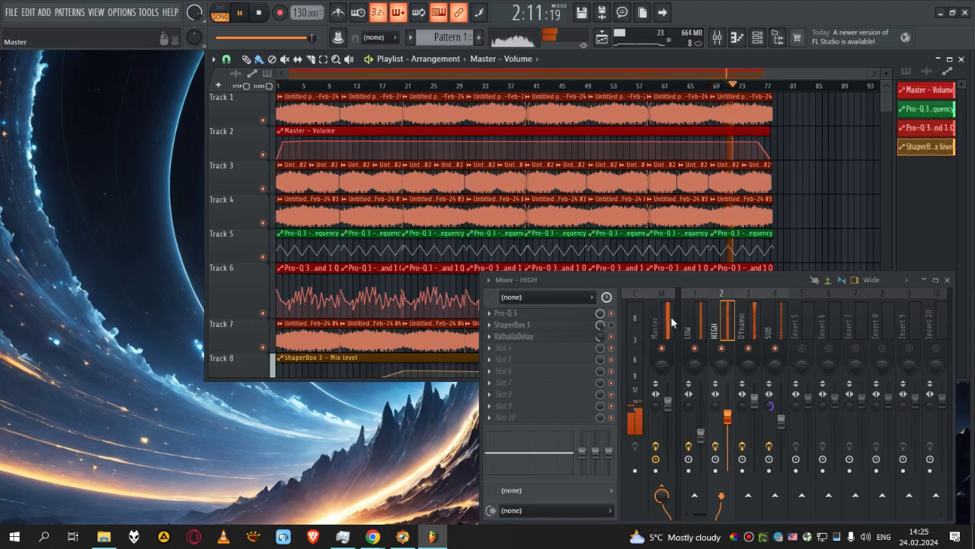
- Start the Master volume fade-out earlier, at about bar 73, and play the ending through
left_click(695, 86)
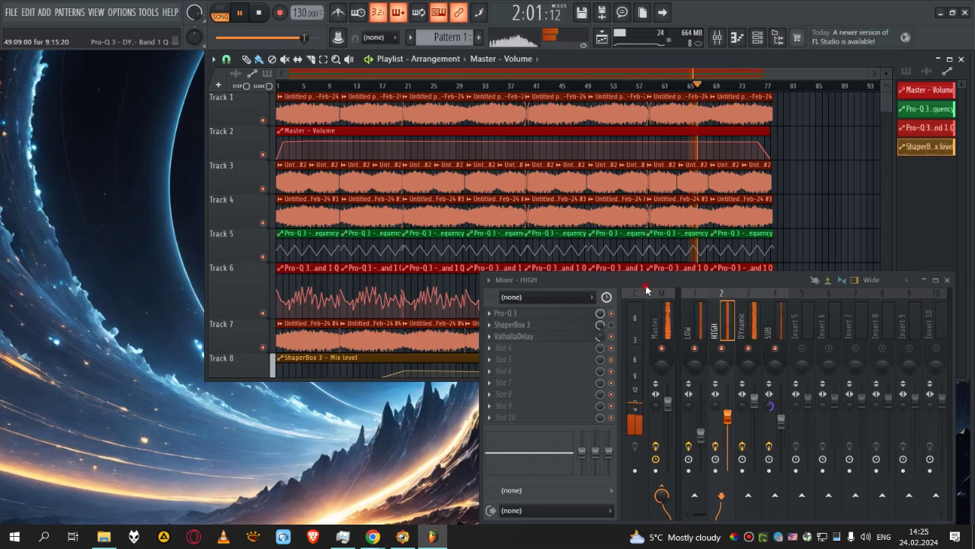
left_click_drag(656, 279, 643, 409)
scroll(793, 224, "down", 3)
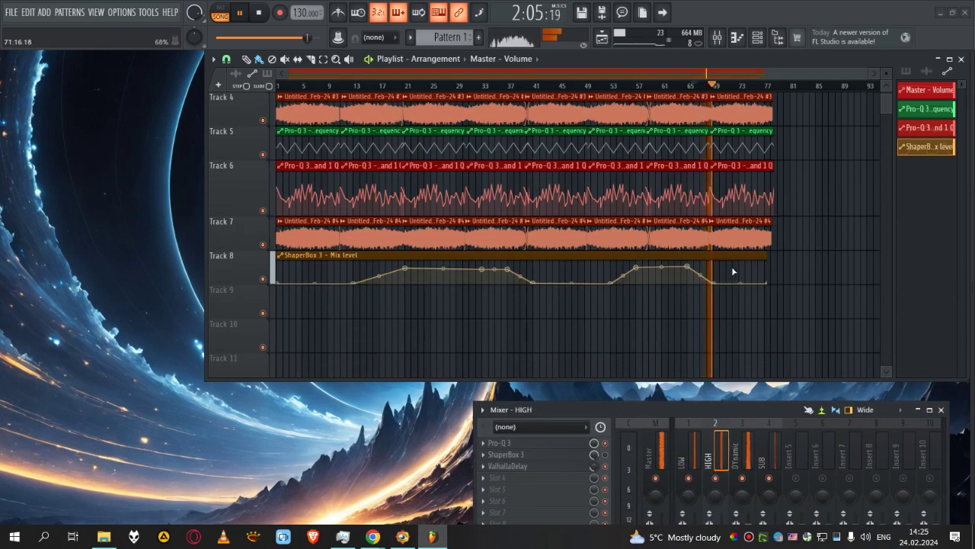
scroll(838, 305, "up", 3)
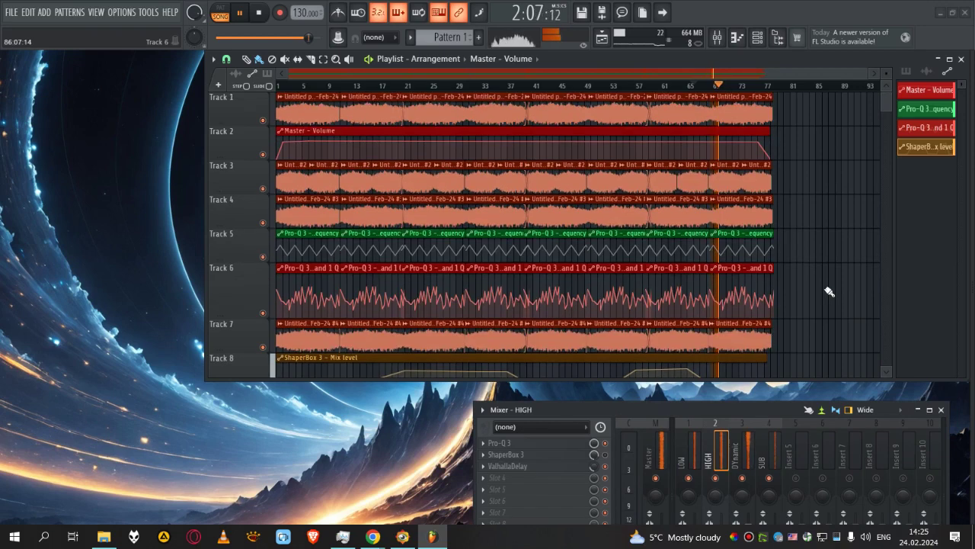
scroll(689, 145, "up", 2)
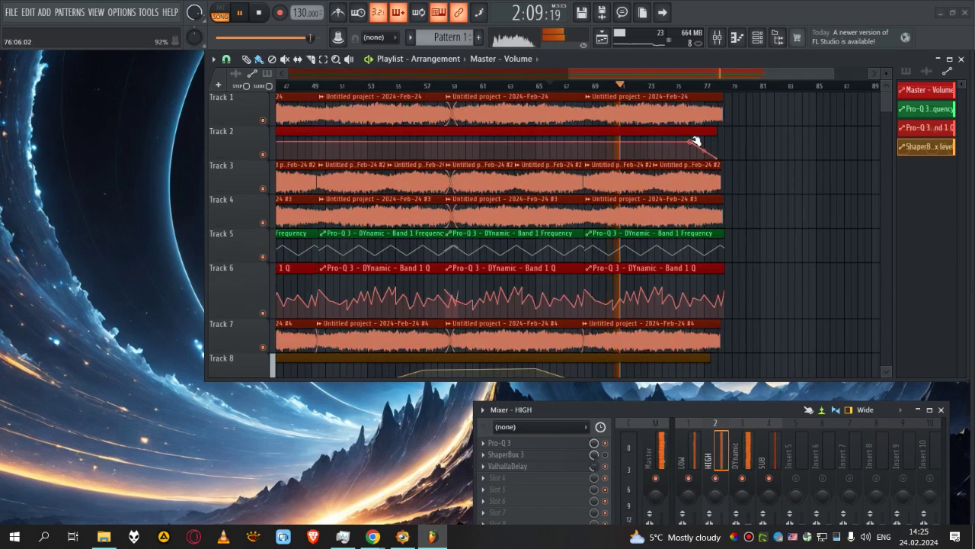
left_click_drag(688, 144, 651, 147)
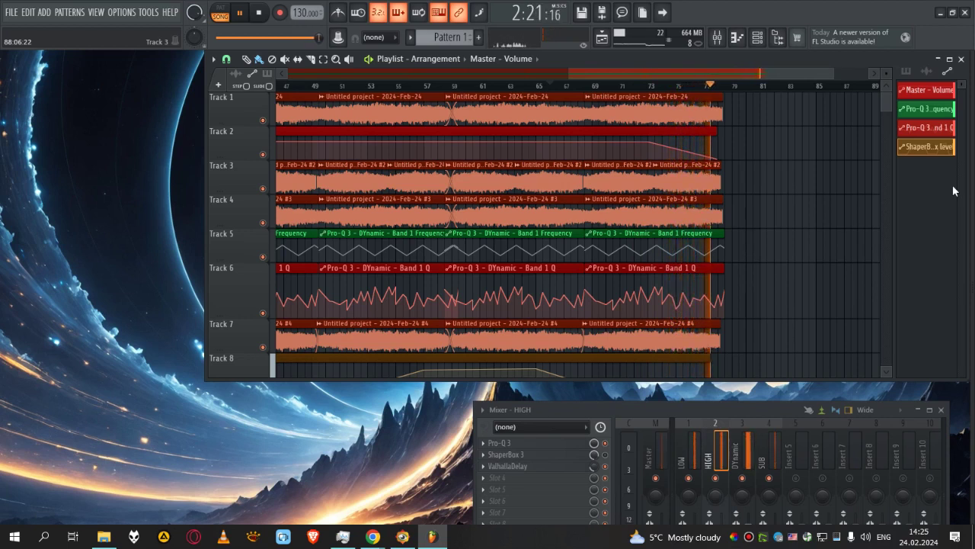
key("space")
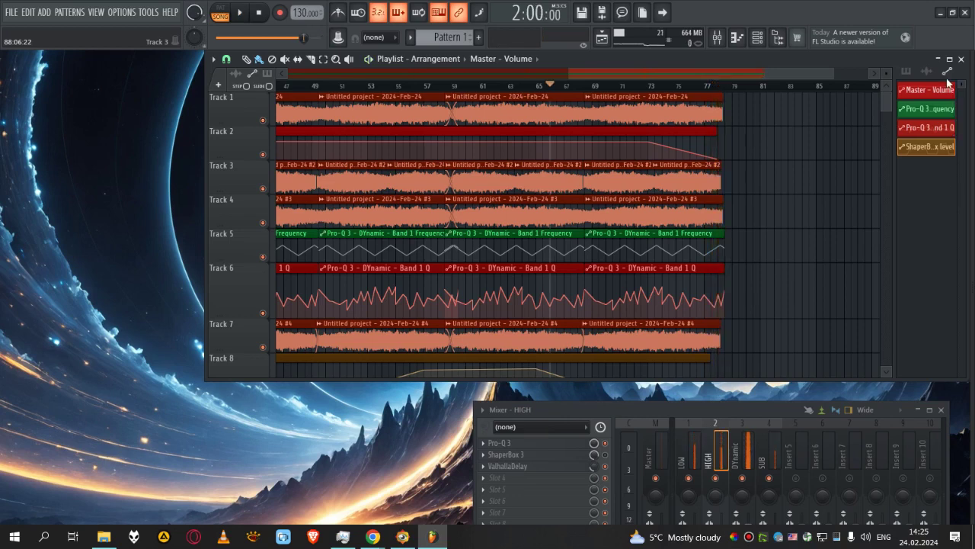
- Show the whole arrangement in the playlist, including the ShaperBox 3 automation, and select the Master mixer track
left_click_drag(567, 73, 289, 73)
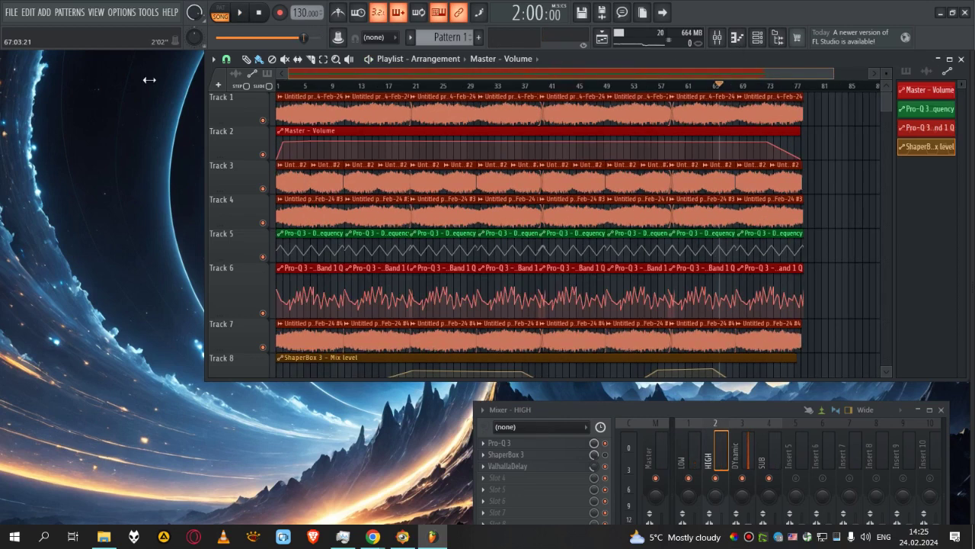
scroll(670, 221, "down", 3)
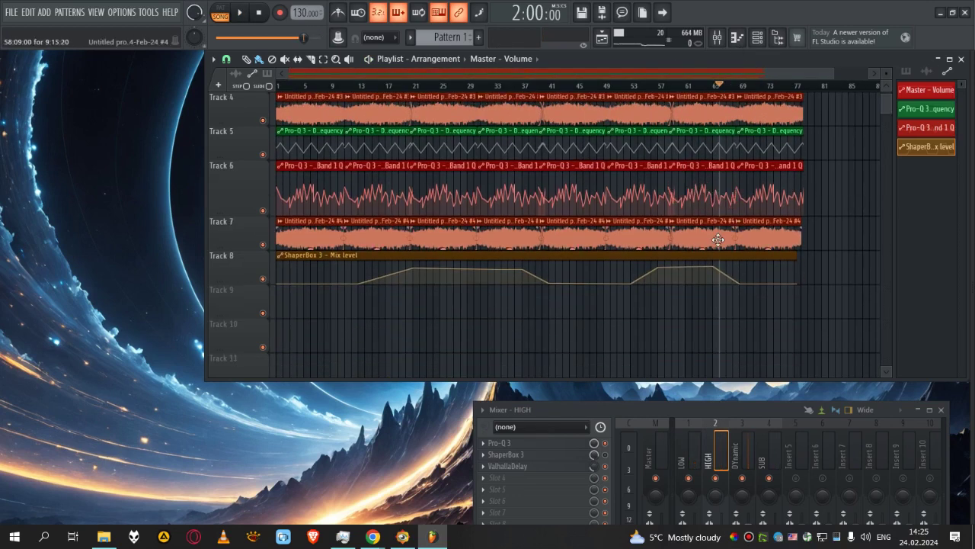
scroll(724, 240, "up", 2)
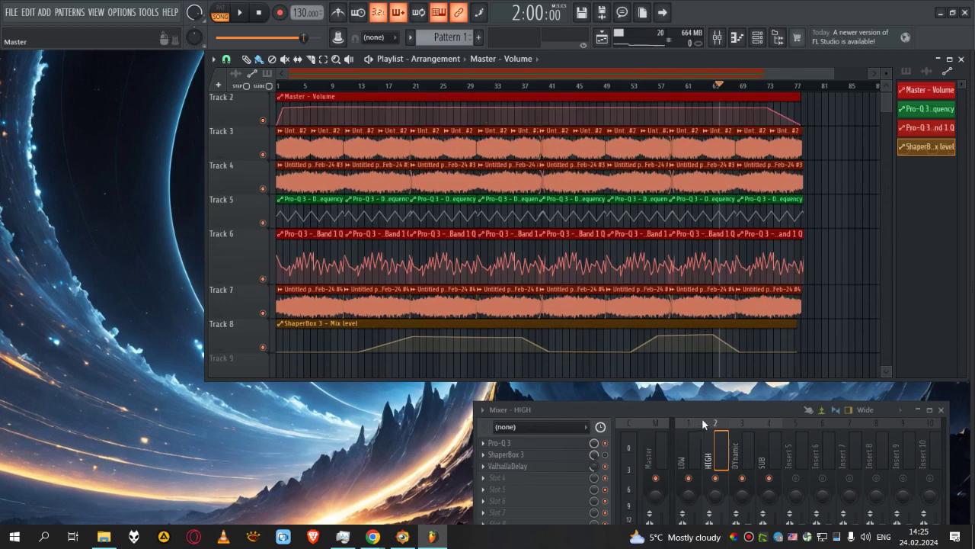
left_click_drag(724, 412, 721, 400)
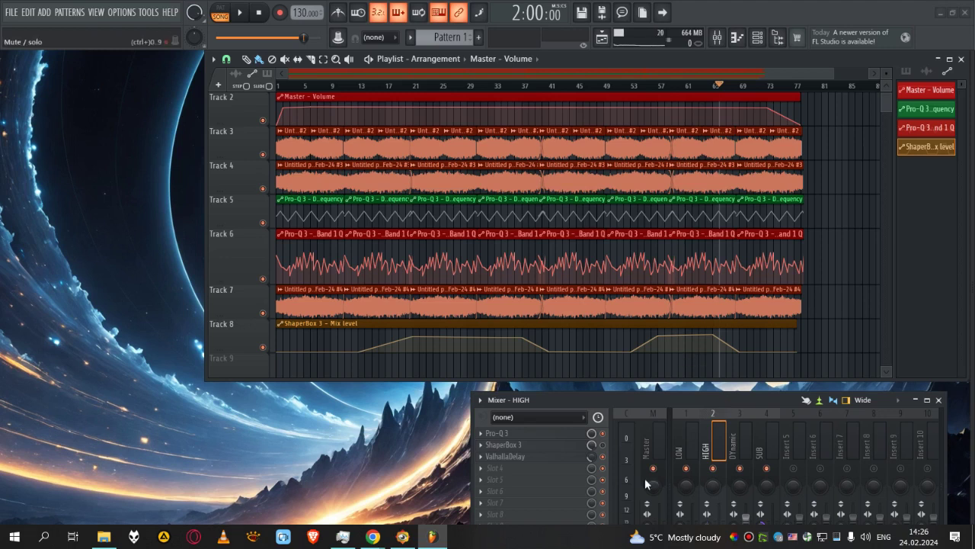
left_click(644, 434)
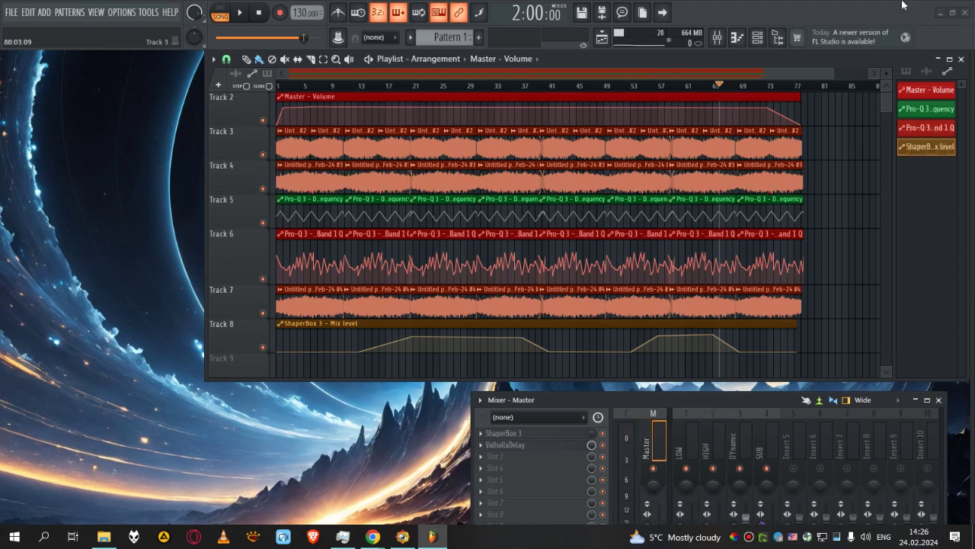
- Move the playback position to about bar 13, where the ShaperBox 3 mix automation rises, and reveal the Master's full effect chain
left_click_drag(722, 85, 127, 98)
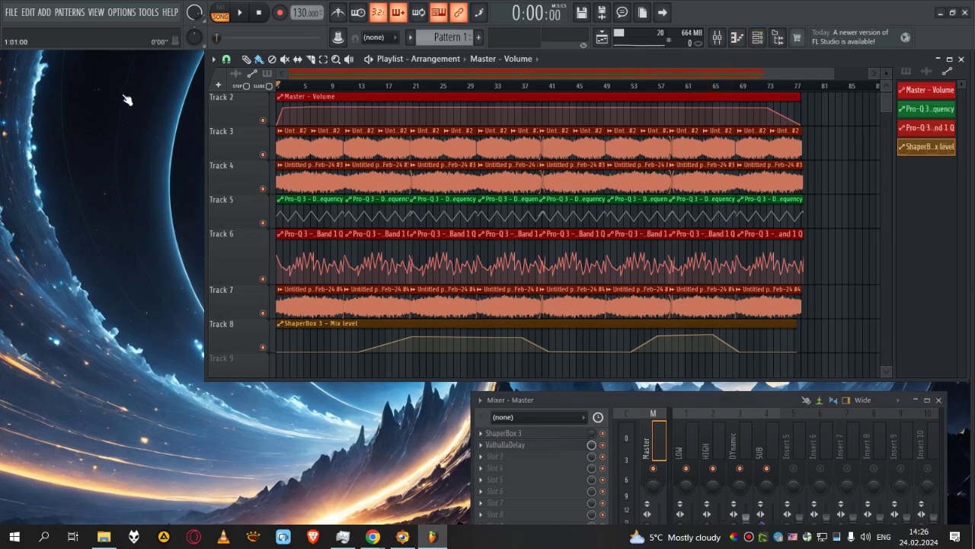
left_click(360, 85)
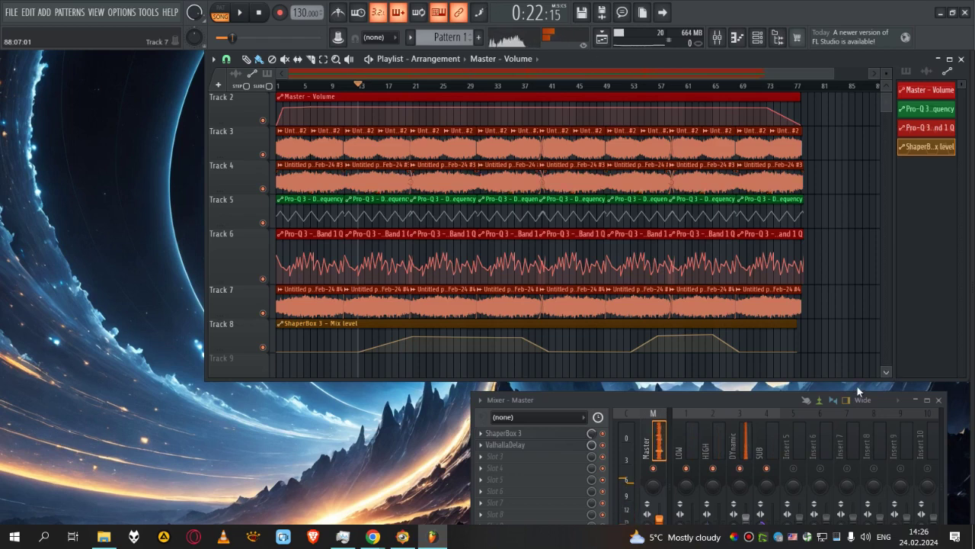
left_click_drag(751, 402, 716, 361)
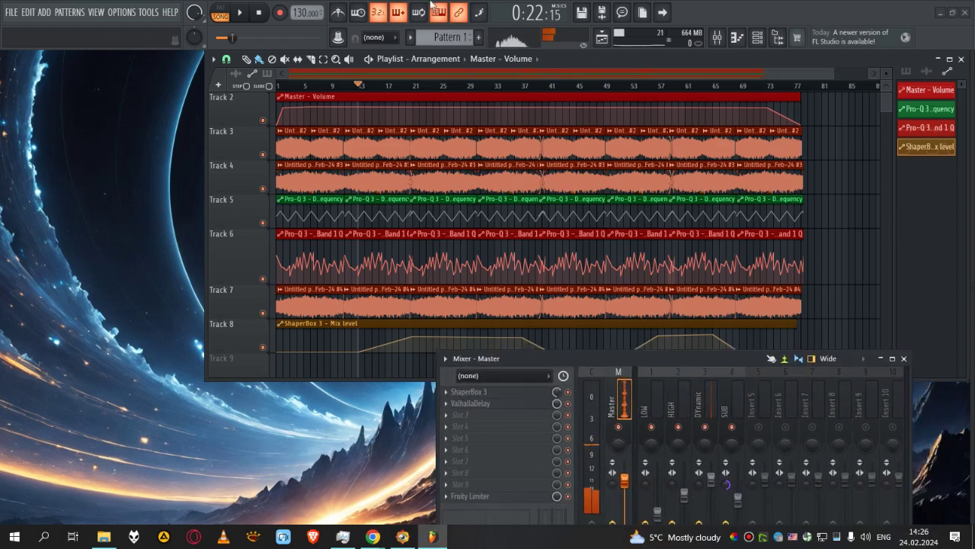
mouse_move(700, 256)
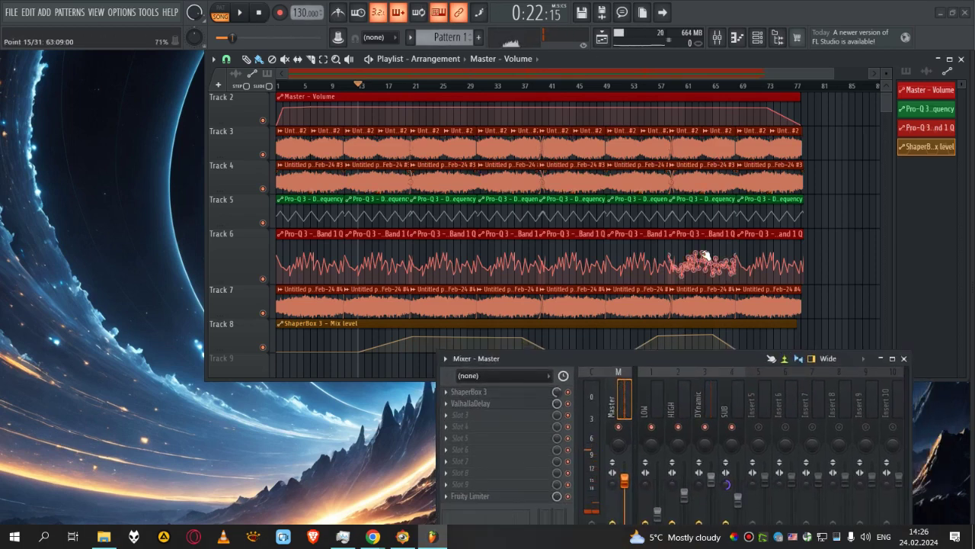